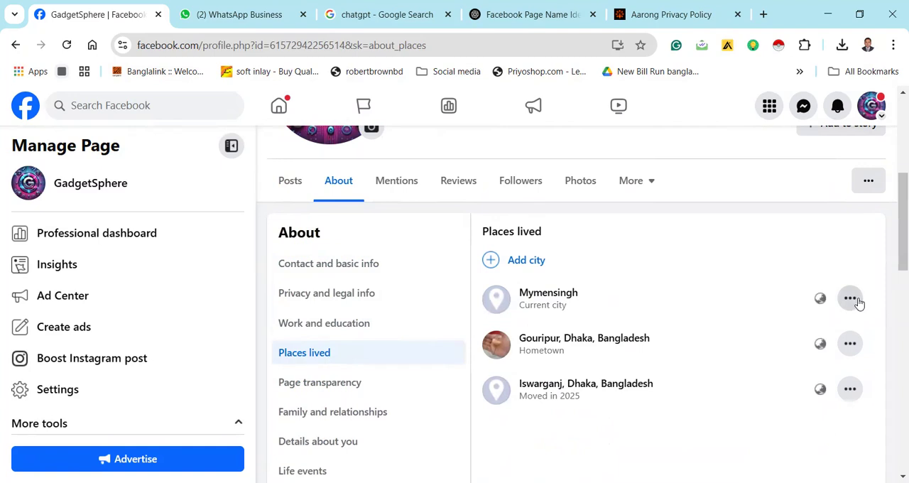
Try to change the page's current city to Mymensingh Gouripur, then save the entry as plain Mymensingh
{"action": "left_click", "coordinate": [856, 302]}
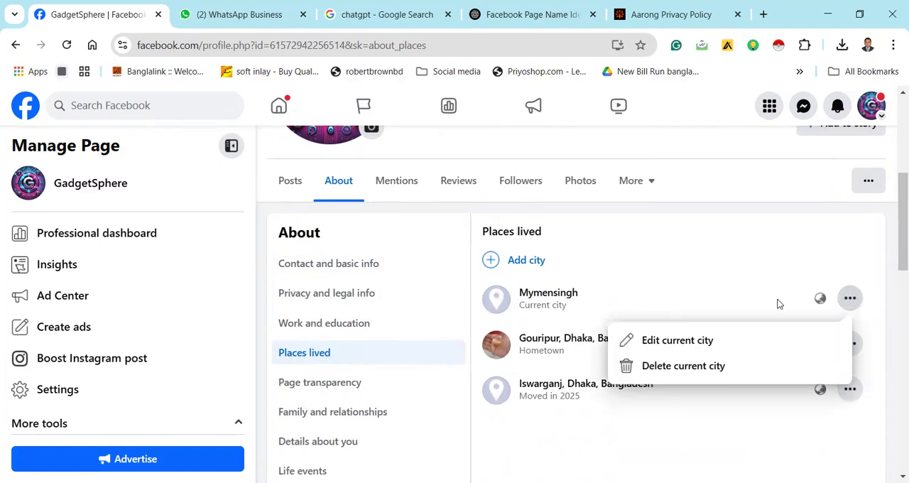
{"action": "left_click", "coordinate": [679, 343]}
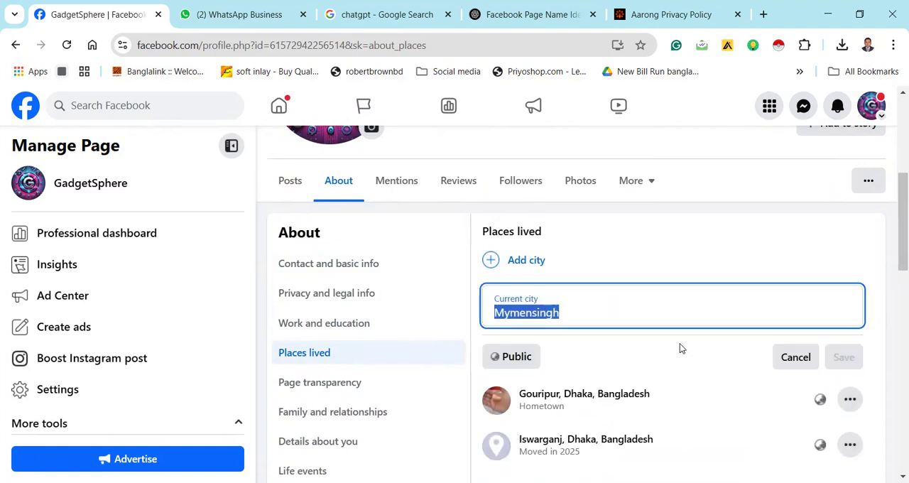
{"action": "left_click", "coordinate": [631, 320]}
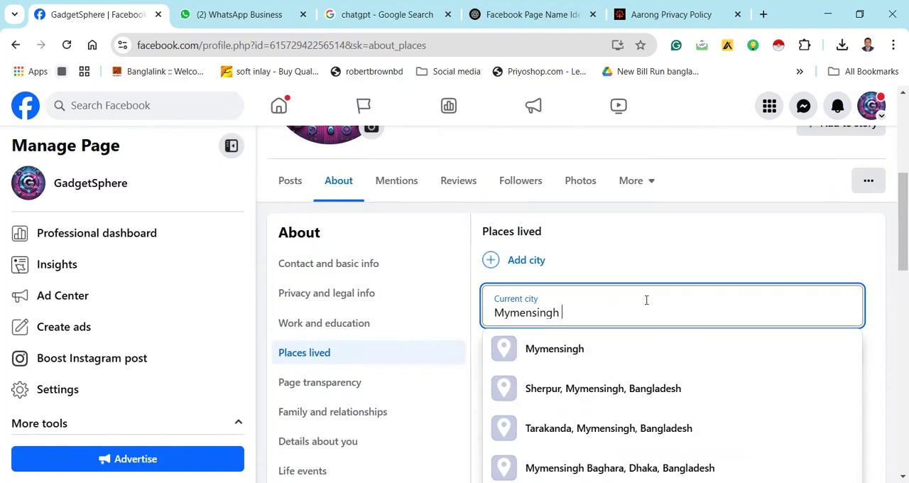
{"action": "type", "text": "Gou"}
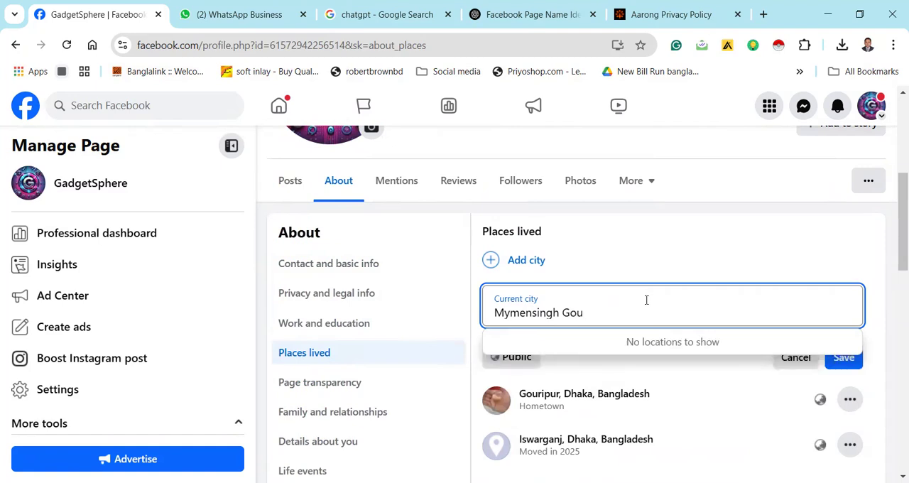
{"action": "type", "text": "ripur"}
{"action": "key", "text": "BackSpace"}
{"action": "key", "text": "BackSpace"}
{"action": "key", "text": "BackSpace"}
{"action": "key", "text": "BackSpace"}
{"action": "key", "text": "BackSpace"}
{"action": "key", "text": "BackSpace"}
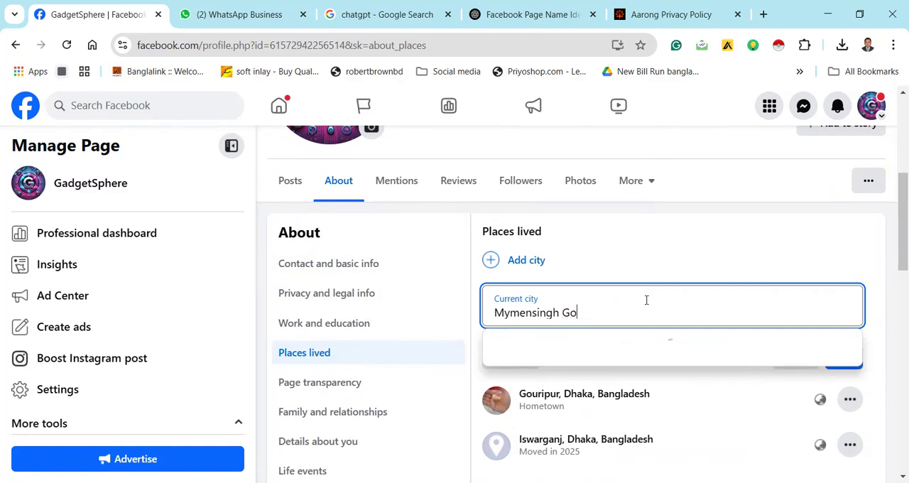
{"action": "key", "text": "BackSpace"}
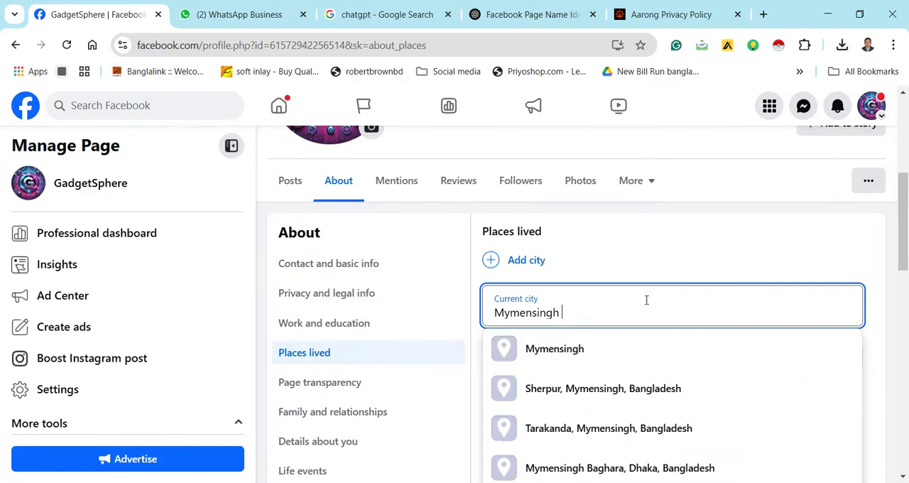
{"action": "key", "text": "Escape"}
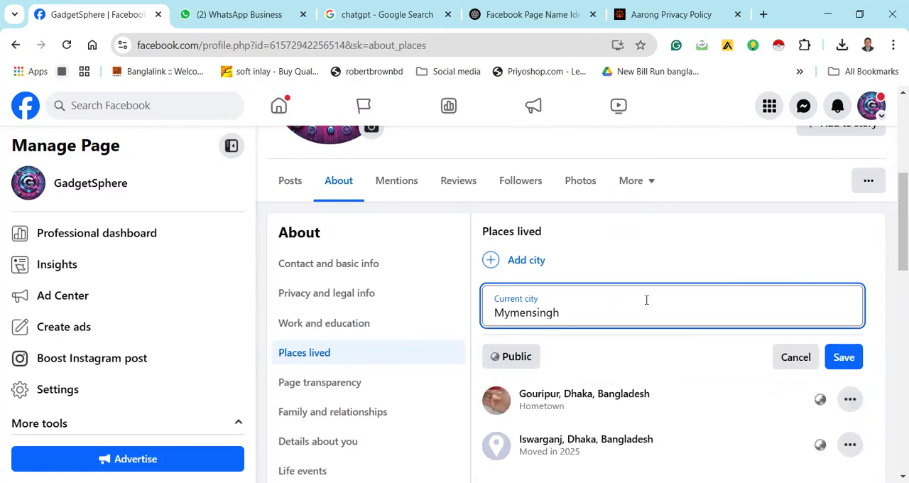
{"action": "left_click", "coordinate": [843, 356]}
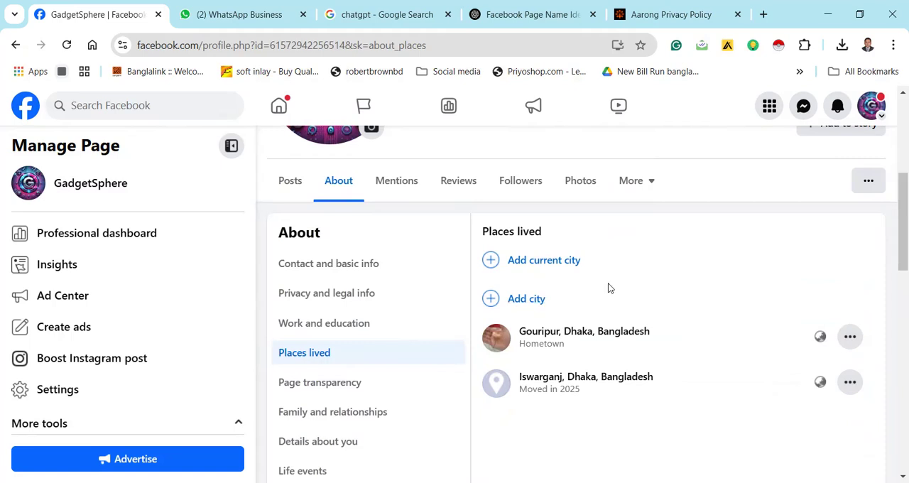
Add Dhaka, Bangladesh as the page's current city and save it
{"action": "left_click", "coordinate": [576, 260]}
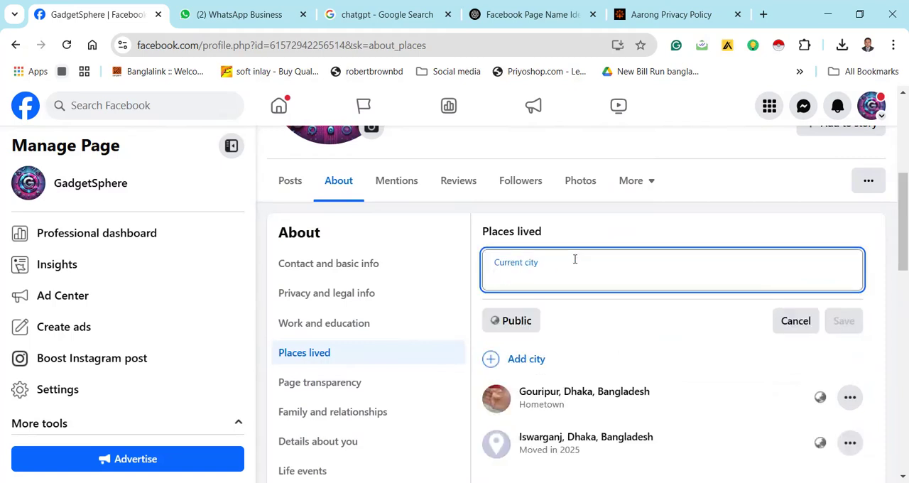
{"action": "type", "text": "D"}
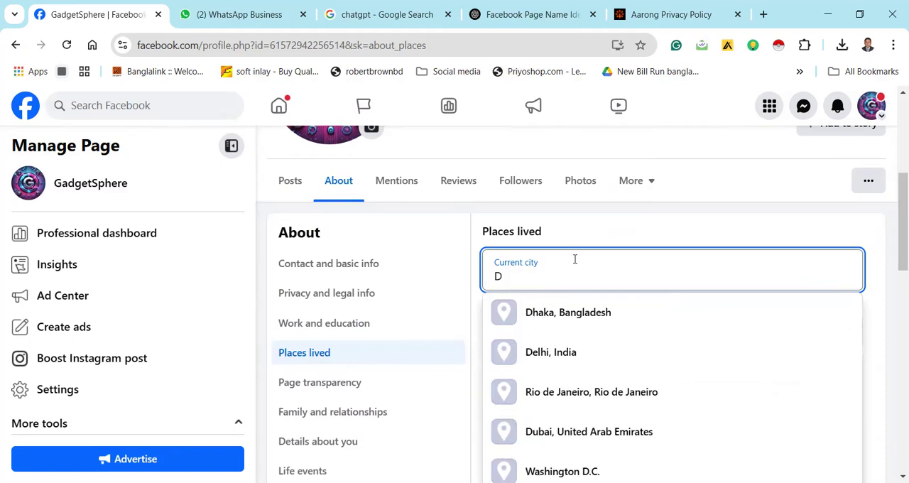
{"action": "left_click", "coordinate": [595, 314]}
{"action": "left_click", "coordinate": [841, 323]}
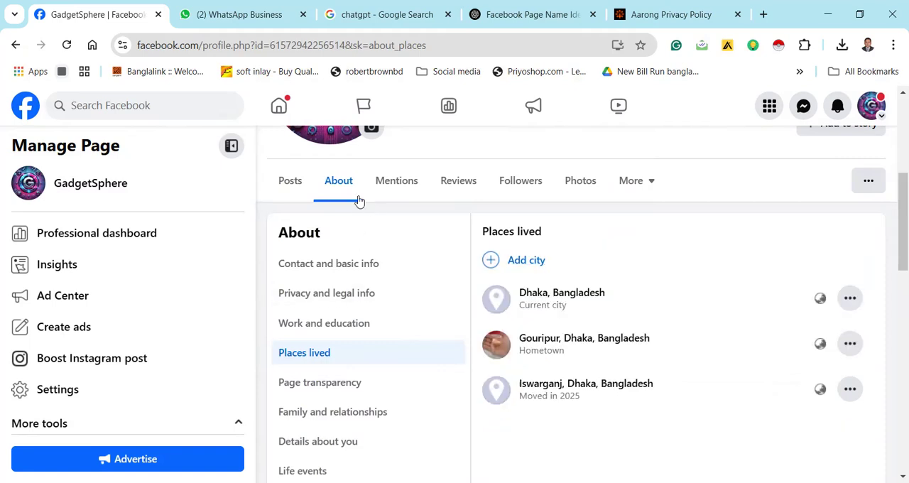
Review the page's contact and basic info, privacy and legal info, and places lived
{"action": "left_click", "coordinate": [317, 271]}
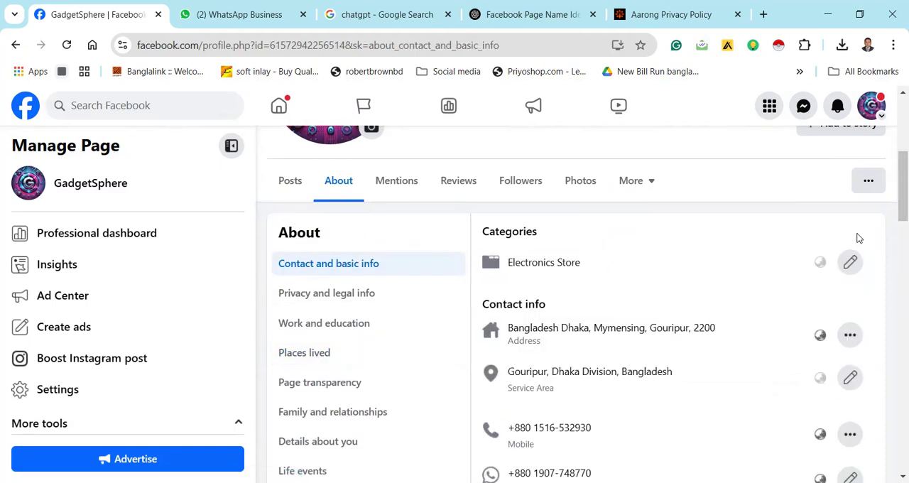
{"action": "mouse_move", "coordinate": [893, 209]}
{"action": "left_mouse_down"}
{"action": "mouse_move", "coordinate": [895, 331]}
{"action": "mouse_move", "coordinate": [893, 203]}
{"action": "left_mouse_up"}
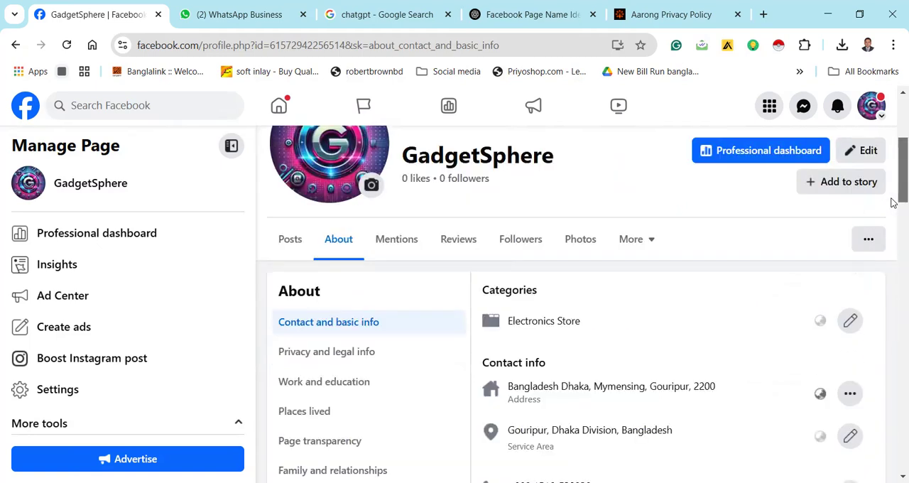
{"action": "left_click", "coordinate": [356, 361]}
{"action": "left_click", "coordinate": [336, 384]}
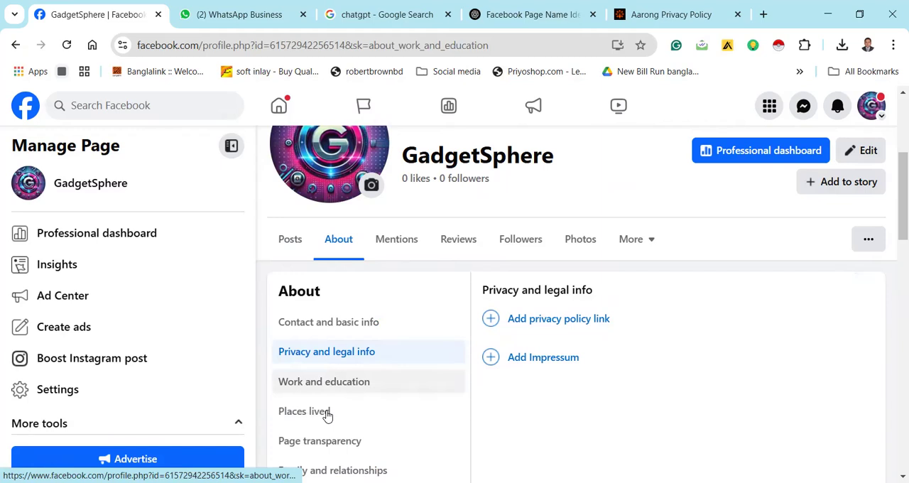
{"action": "left_click", "coordinate": [328, 413]}
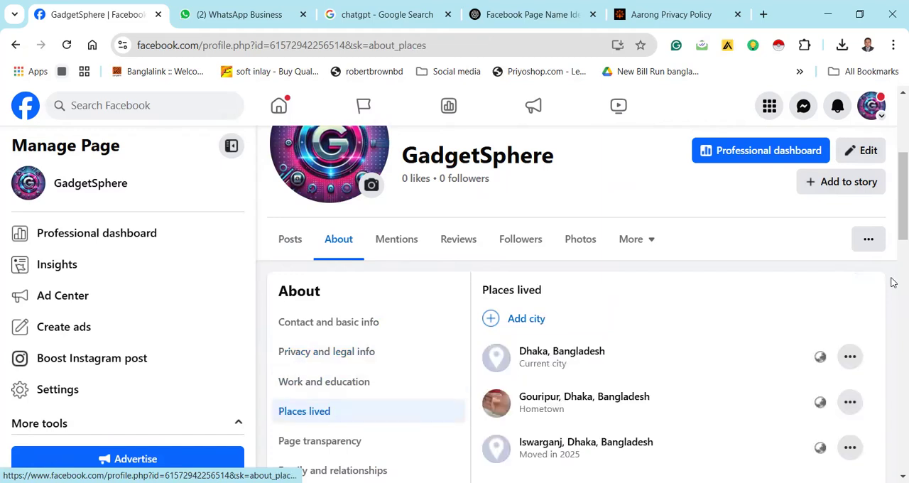
{"action": "scroll", "coordinate": [893, 255], "scroll_direction": "down", "scroll_amount": 2}
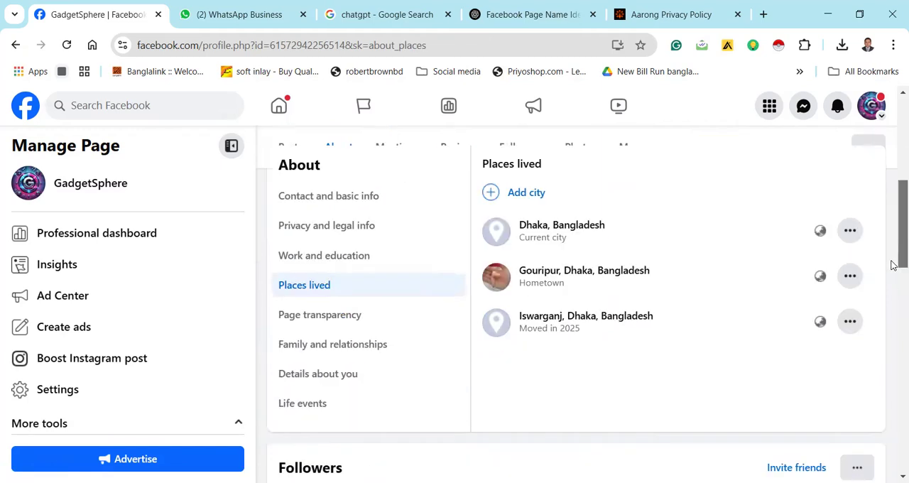
{"action": "scroll", "coordinate": [893, 263], "scroll_direction": "down", "scroll_amount": 1}
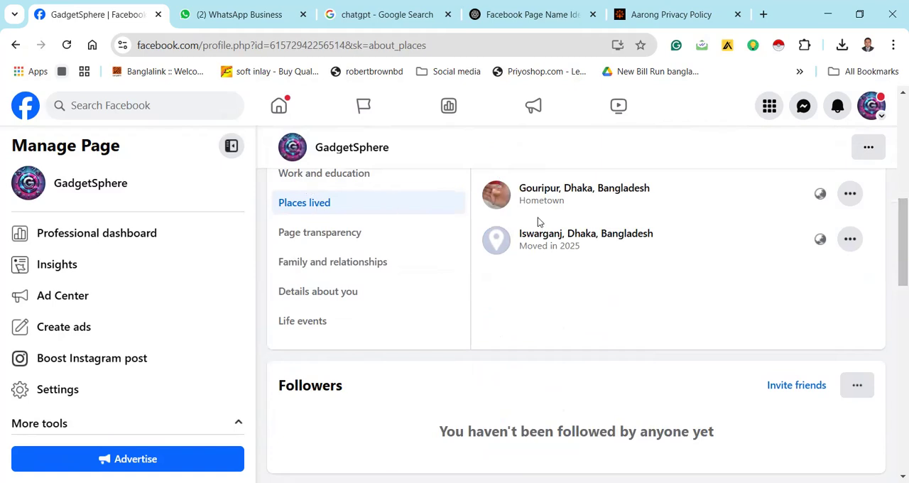
{"action": "left_click", "coordinate": [851, 241]}
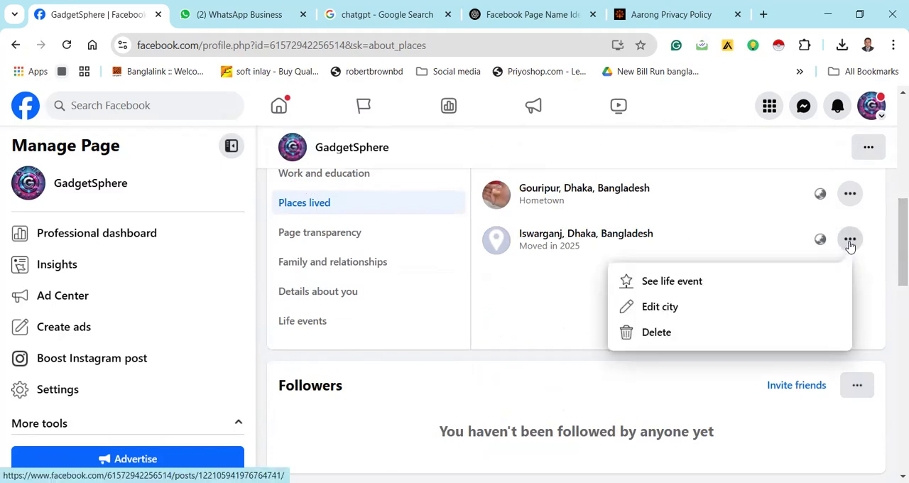
{"action": "left_click", "coordinate": [713, 313]}
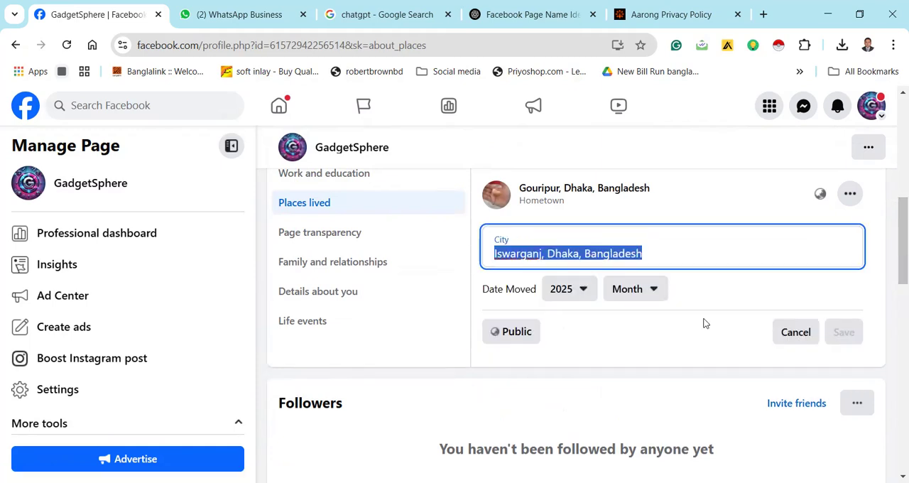
{"action": "left_click", "coordinate": [793, 339]}
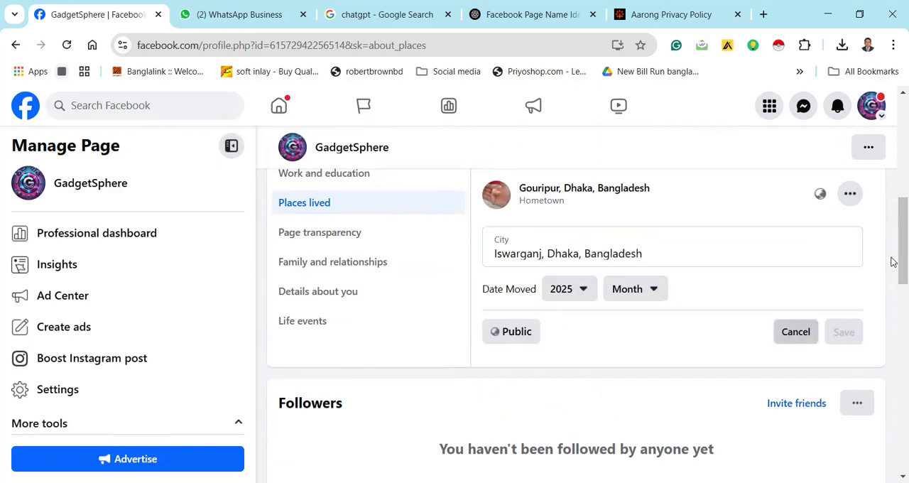
Return to the page's posts view and examine its editable details, from the profile picture through the intro to the featured section
{"action": "scroll", "coordinate": [894, 217], "scroll_direction": "up", "scroll_amount": 2}
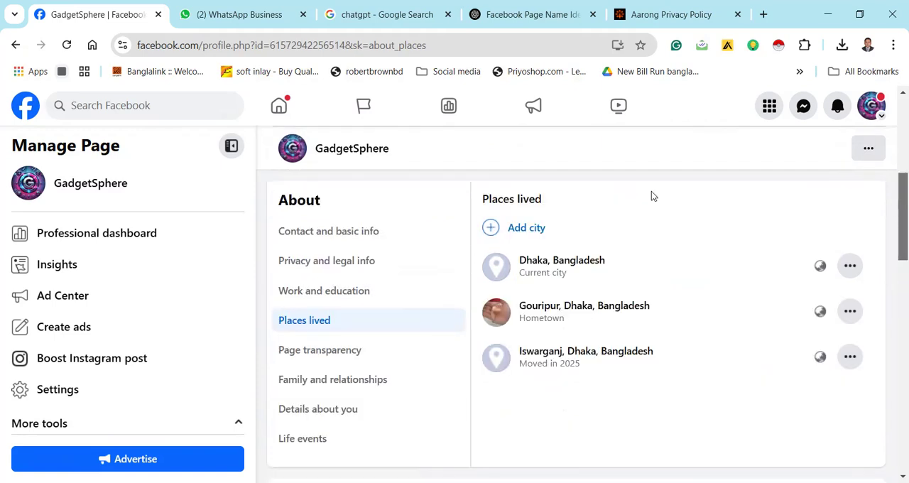
{"action": "scroll", "coordinate": [651, 191], "scroll_direction": "up", "scroll_amount": 2}
{"action": "left_click", "coordinate": [293, 248]}
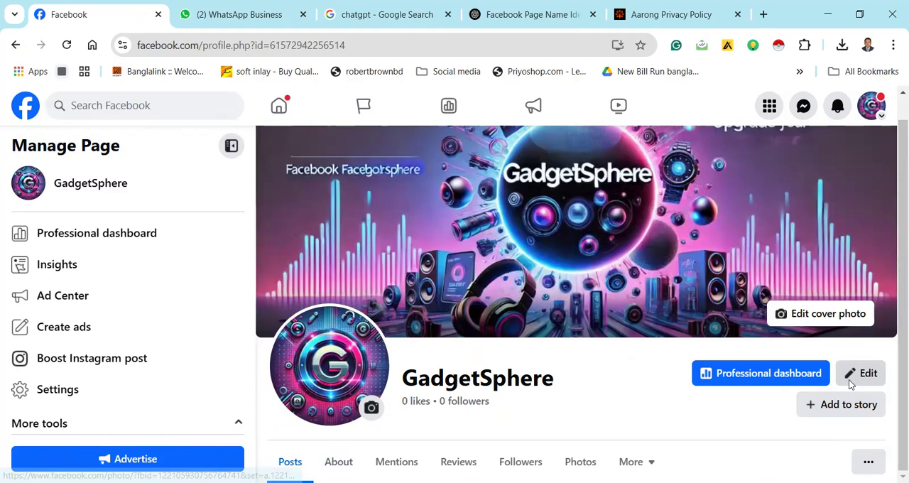
{"action": "left_click", "coordinate": [861, 373]}
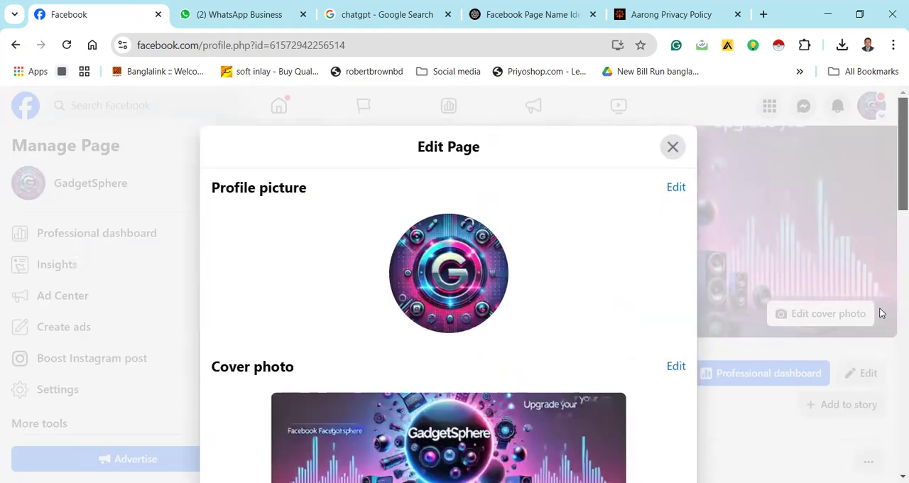
{"action": "scroll", "coordinate": [872, 341], "scroll_direction": "down", "scroll_amount": 5}
{"action": "scroll", "coordinate": [868, 375], "scroll_direction": "down", "scroll_amount": 2}
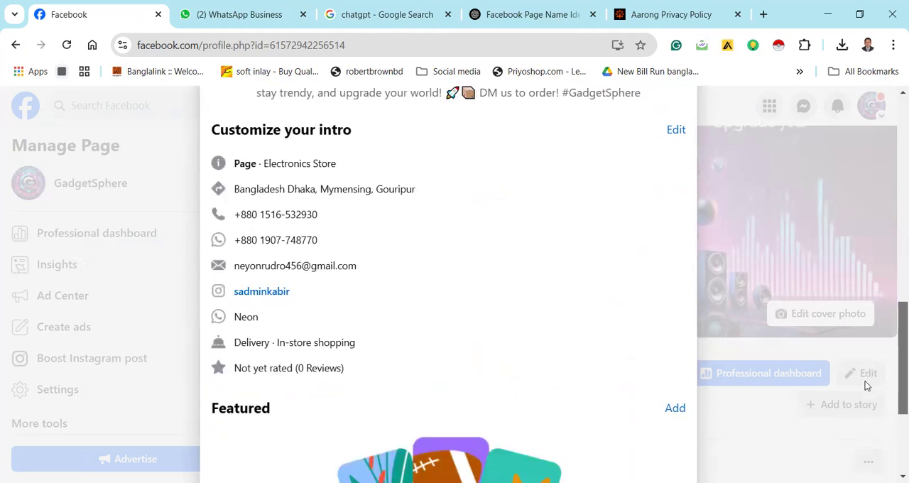
{"action": "scroll", "coordinate": [865, 386], "scroll_direction": "down", "scroll_amount": 1}
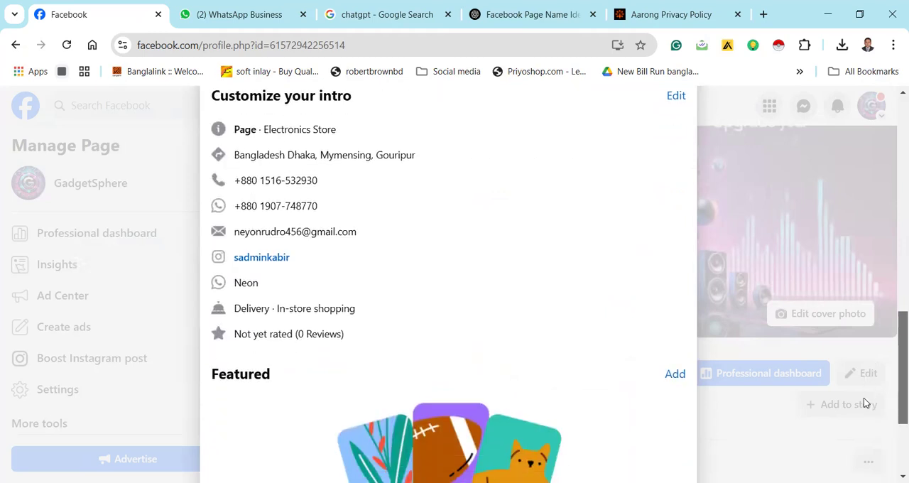
{"action": "scroll", "coordinate": [864, 402], "scroll_direction": "down", "scroll_amount": 1}
{"action": "scroll", "coordinate": [880, 355], "scroll_direction": "down", "scroll_amount": 2}
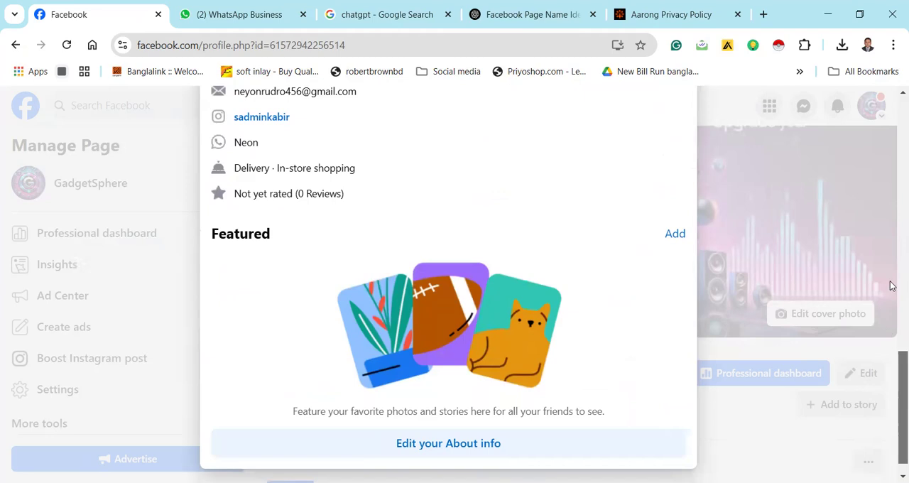
{"action": "scroll", "coordinate": [892, 269], "scroll_direction": "up", "scroll_amount": 5}
{"action": "scroll", "coordinate": [892, 206], "scroll_direction": "up", "scroll_amount": 2}
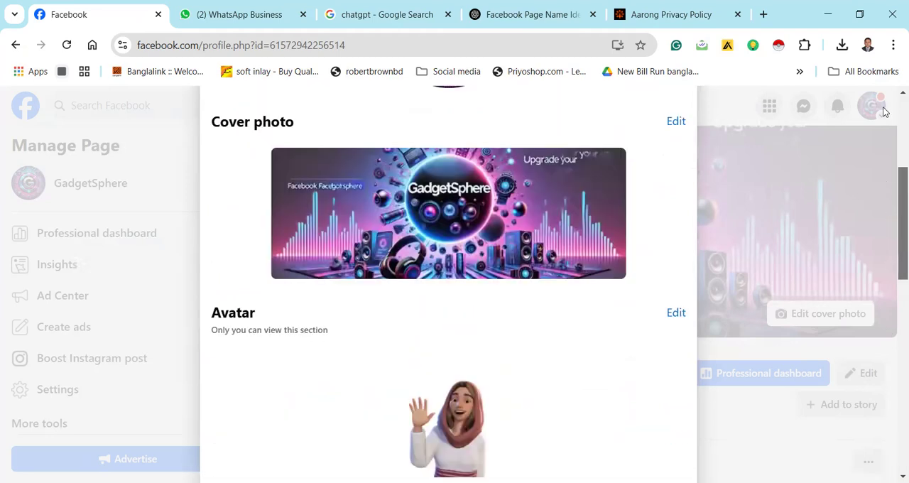
{"action": "scroll", "coordinate": [884, 112], "scroll_direction": "up", "scroll_amount": 3}
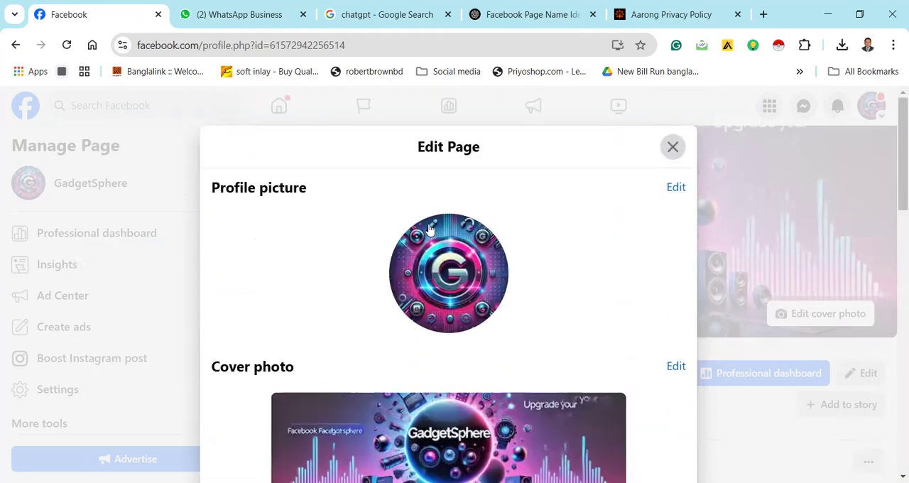
{"action": "key", "text": "Escape"}
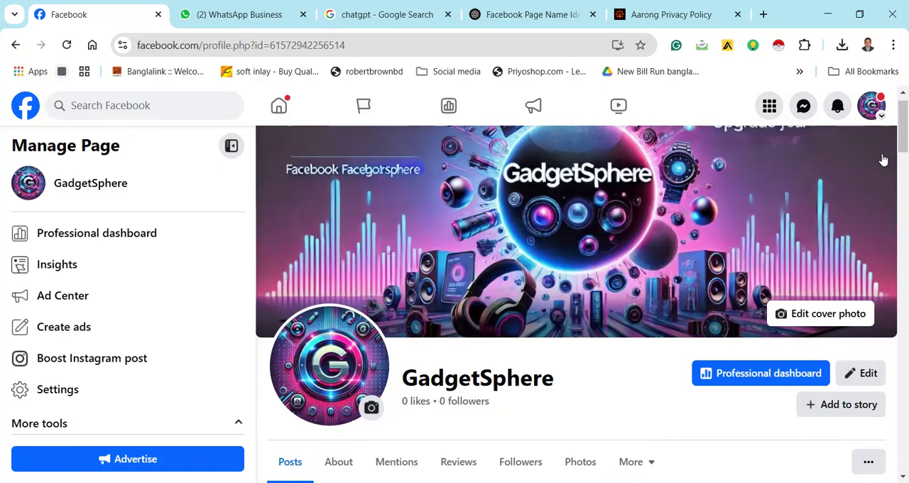
Edit the contact address in the page's About information and set its city/town to Gouripur, Dhaka, Bangladesh
{"action": "scroll", "coordinate": [893, 172], "scroll_direction": "down", "scroll_amount": 5}
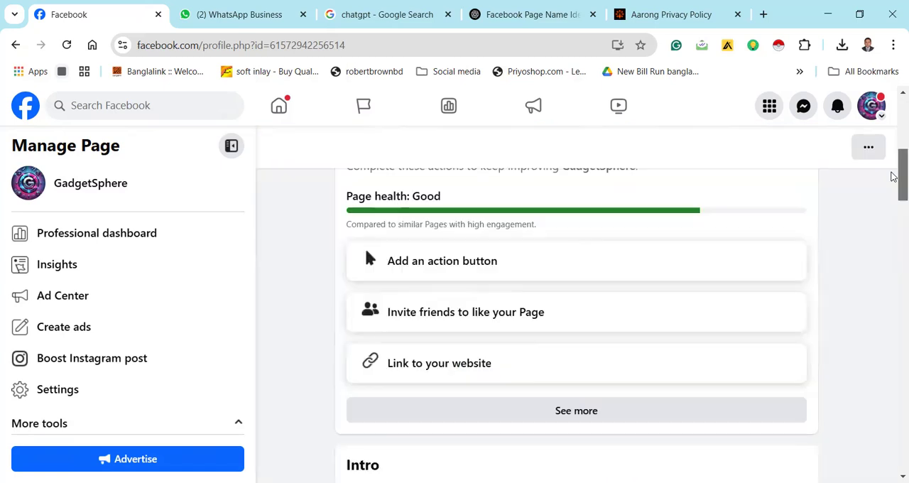
{"action": "scroll", "coordinate": [894, 174], "scroll_direction": "up", "scroll_amount": 1}
{"action": "scroll", "coordinate": [893, 174], "scroll_direction": "up", "scroll_amount": 1}
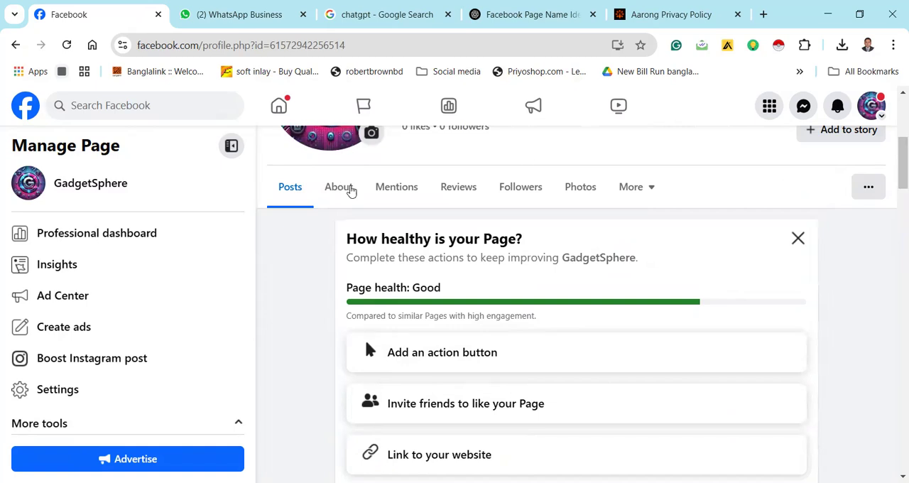
{"action": "left_click", "coordinate": [351, 189]}
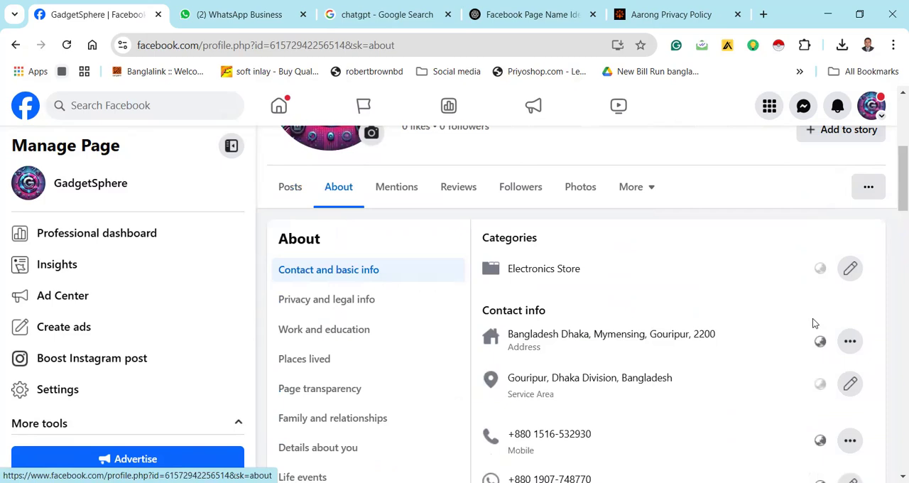
{"action": "left_click", "coordinate": [850, 342]}
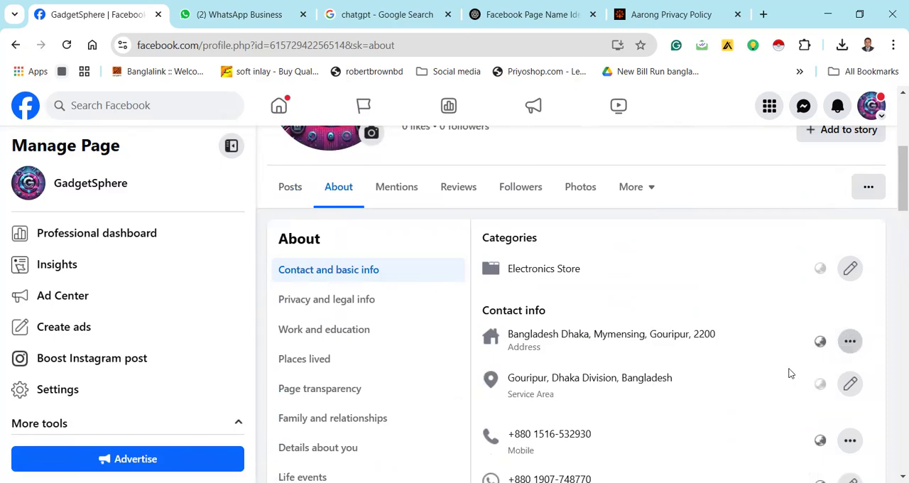
{"action": "left_click", "coordinate": [733, 386]}
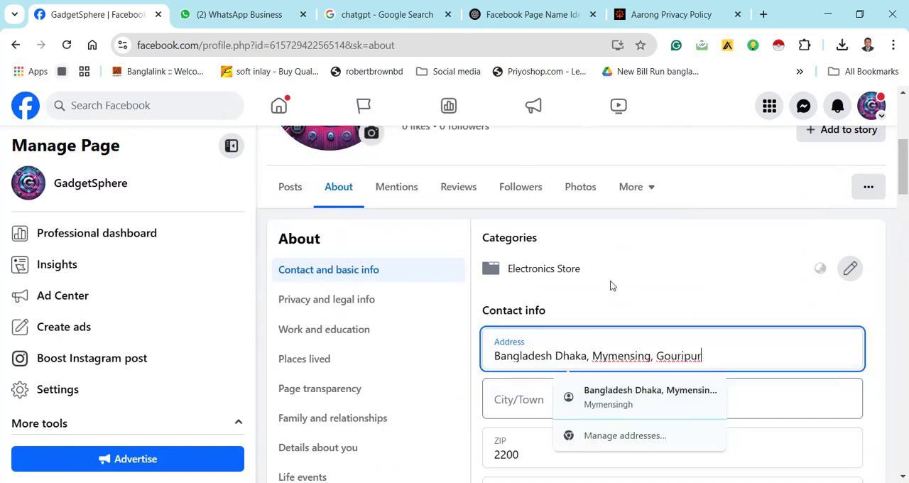
{"action": "key", "text": "Tab"}
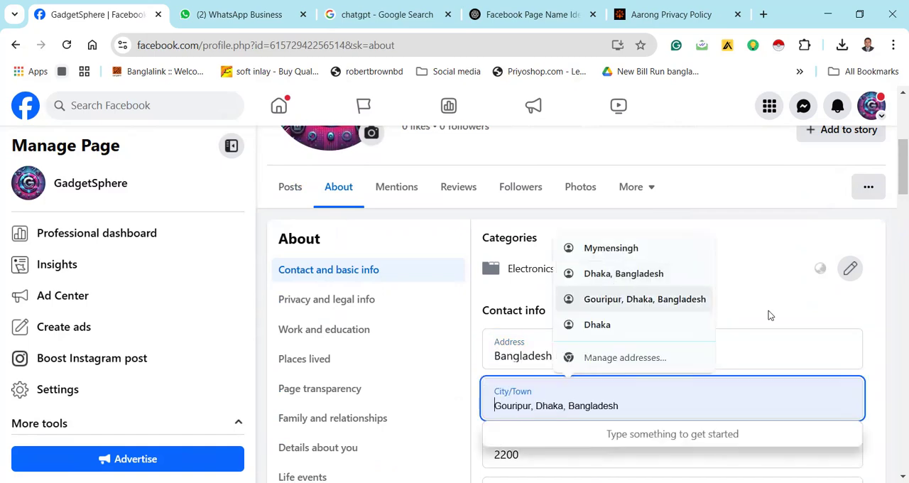
{"action": "key", "text": "Return"}
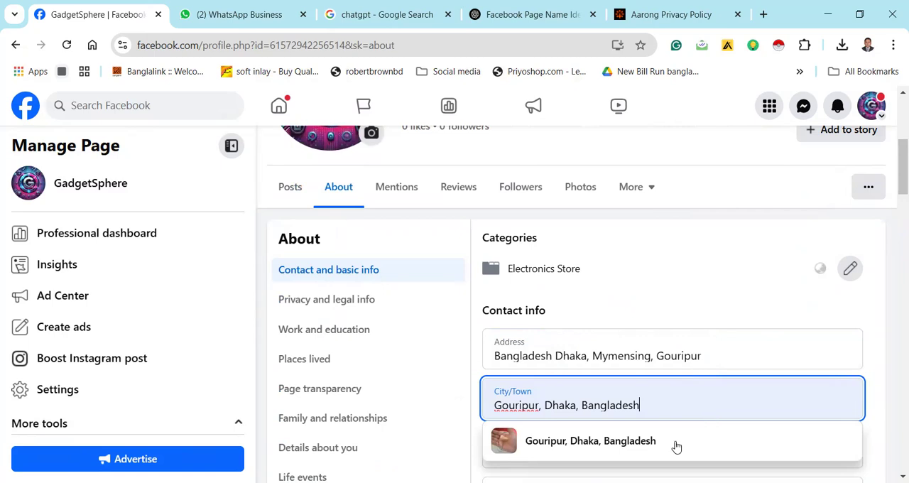
{"action": "left_click", "coordinate": [704, 426]}
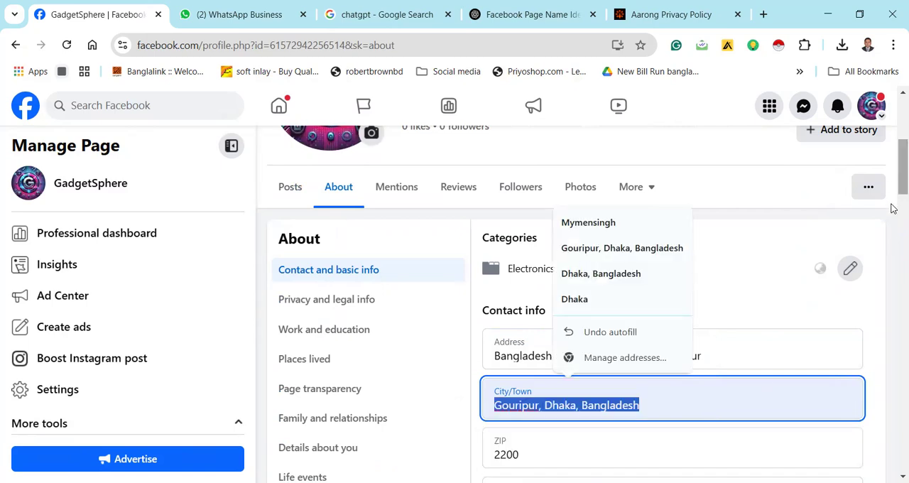
Replace the contact address's ZIP code with the other saved postal code suggestion and save the address
{"action": "scroll", "coordinate": [893, 213], "scroll_direction": "down", "scroll_amount": 2}
{"action": "scroll", "coordinate": [893, 216], "scroll_direction": "down", "scroll_amount": 1}
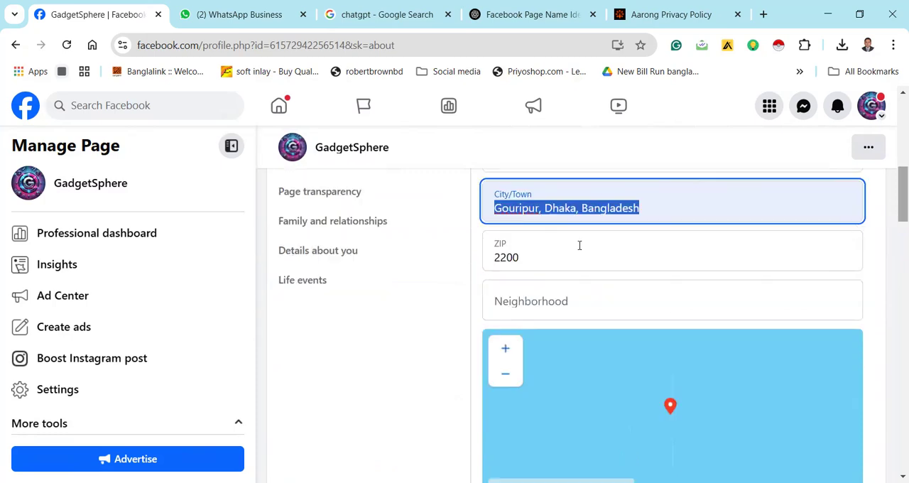
{"action": "left_click", "coordinate": [541, 254]}
{"action": "key", "text": "BackSpace"}
{"action": "key", "text": "BackSpace"}
{"action": "key", "text": "BackSpace"}
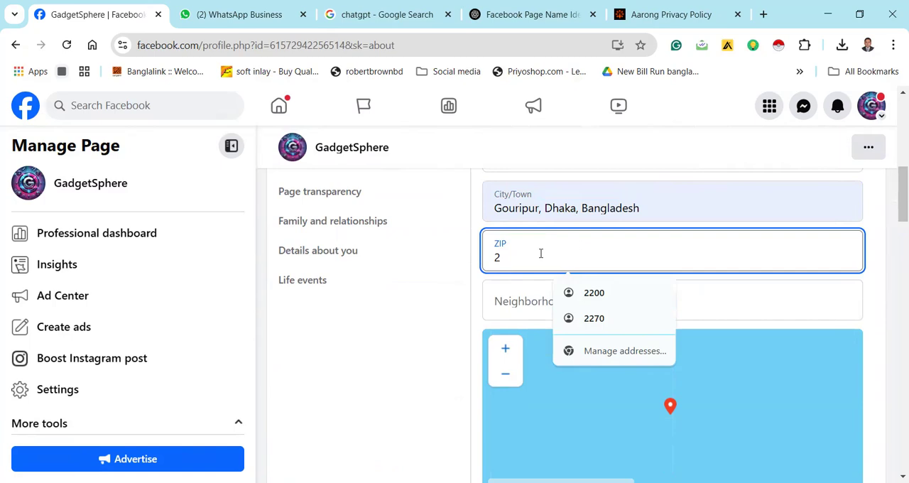
{"action": "left_click", "coordinate": [604, 323]}
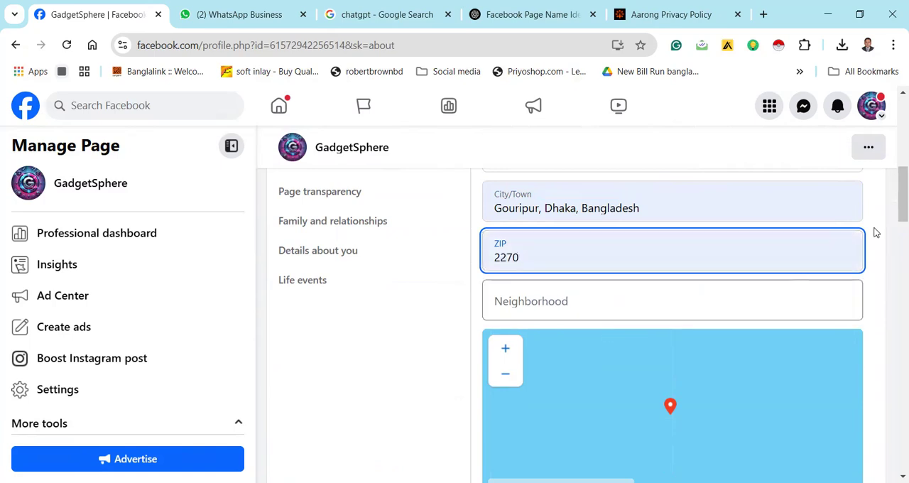
{"action": "scroll", "coordinate": [894, 241], "scroll_direction": "down", "scroll_amount": 3}
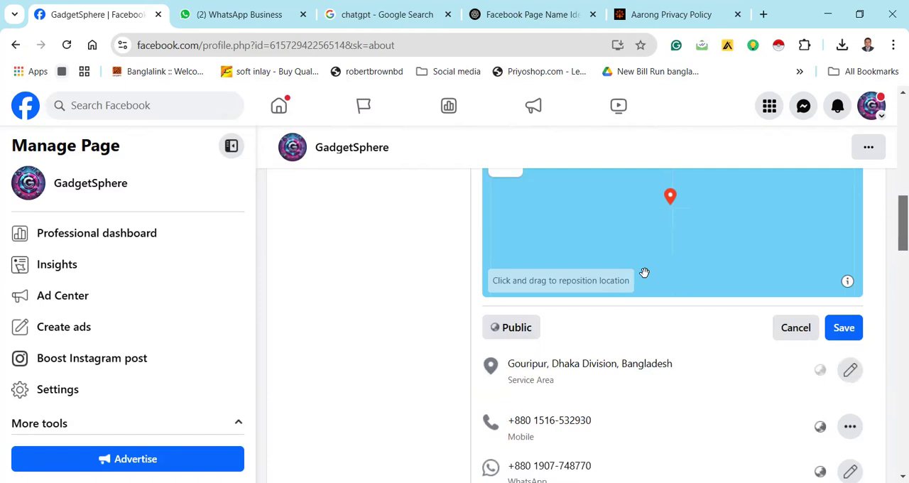
{"action": "left_click", "coordinate": [846, 327]}
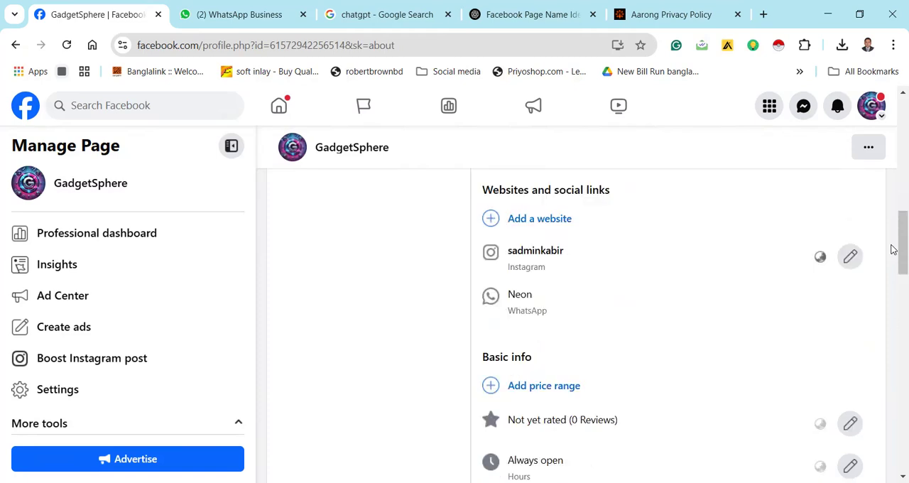
Try to change the business hours in the basic info to Open on selected hours
{"action": "scroll", "coordinate": [894, 288], "scroll_direction": "down", "scroll_amount": 3}
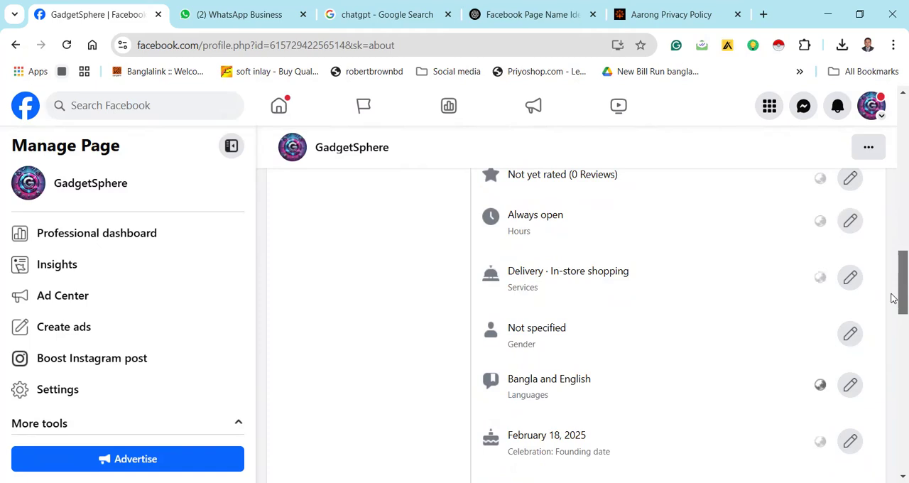
{"action": "scroll", "coordinate": [894, 291], "scroll_direction": "down", "scroll_amount": 1}
{"action": "scroll", "coordinate": [632, 242], "scroll_direction": "up", "scroll_amount": 1}
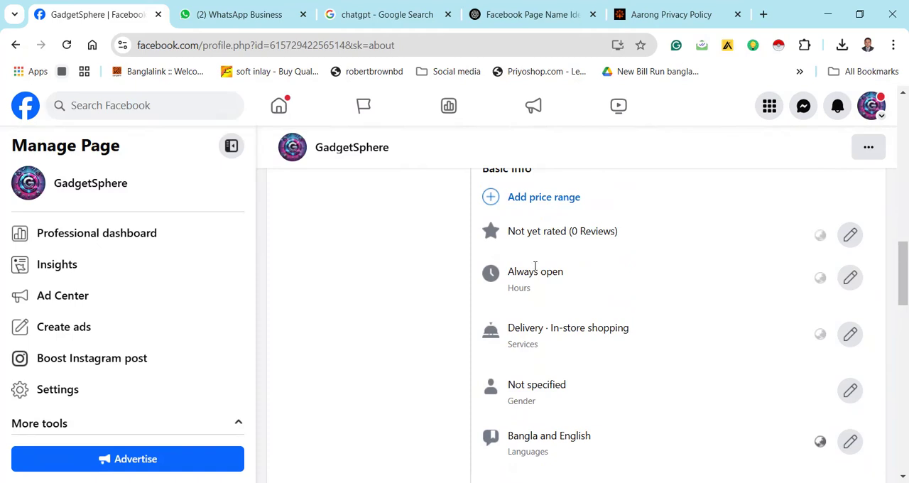
{"action": "left_click", "coordinate": [850, 280]}
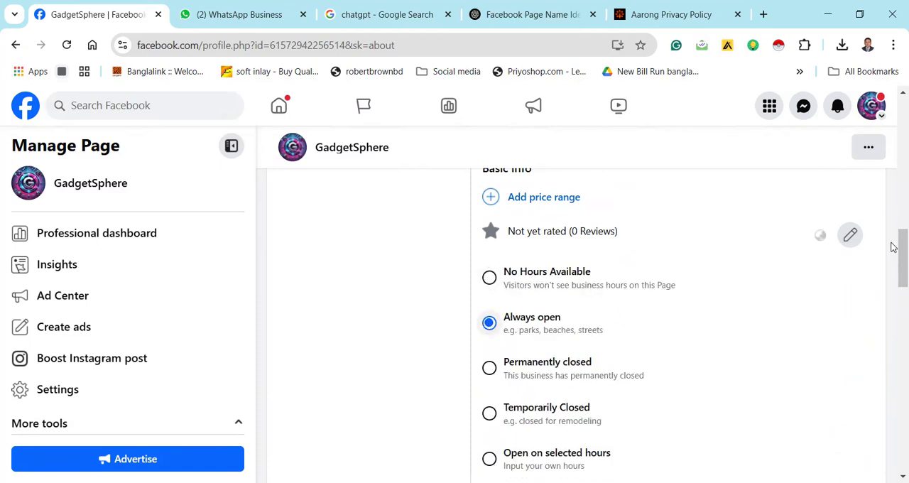
{"action": "scroll", "coordinate": [894, 284], "scroll_direction": "down", "scroll_amount": 3}
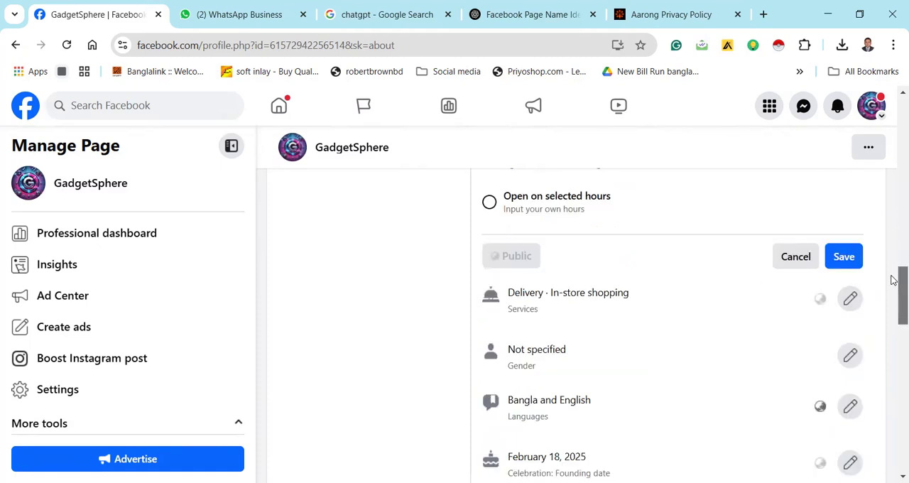
{"action": "scroll", "coordinate": [490, 242], "scroll_direction": "up", "scroll_amount": 1}
{"action": "left_click", "coordinate": [490, 237]}
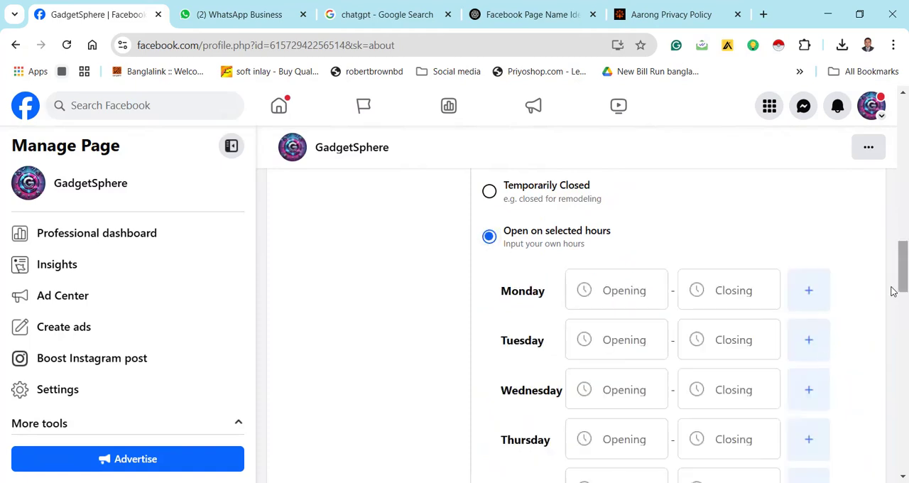
Look through Friday's opening and closing time choices, then close the business hours editor without entering any times
{"action": "scroll", "coordinate": [894, 289], "scroll_direction": "down", "scroll_amount": 3}
{"action": "scroll", "coordinate": [654, 264], "scroll_direction": "down", "scroll_amount": 1}
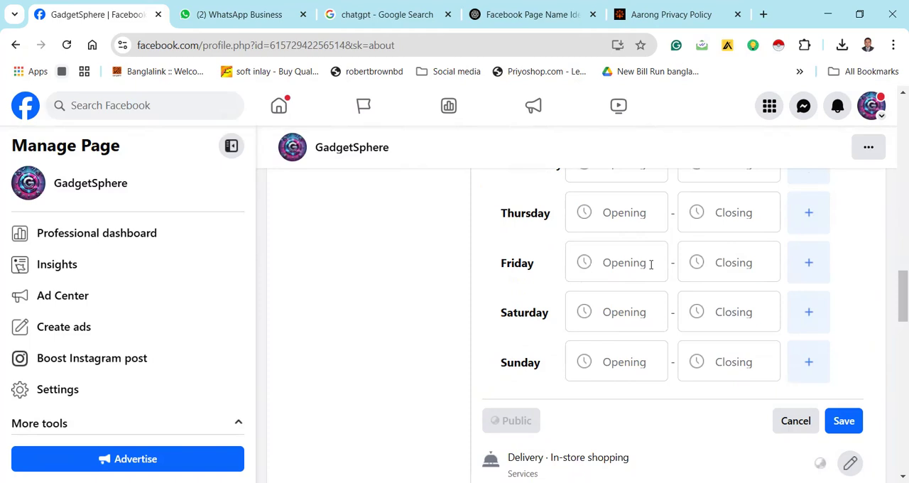
{"action": "left_click", "coordinate": [651, 265]}
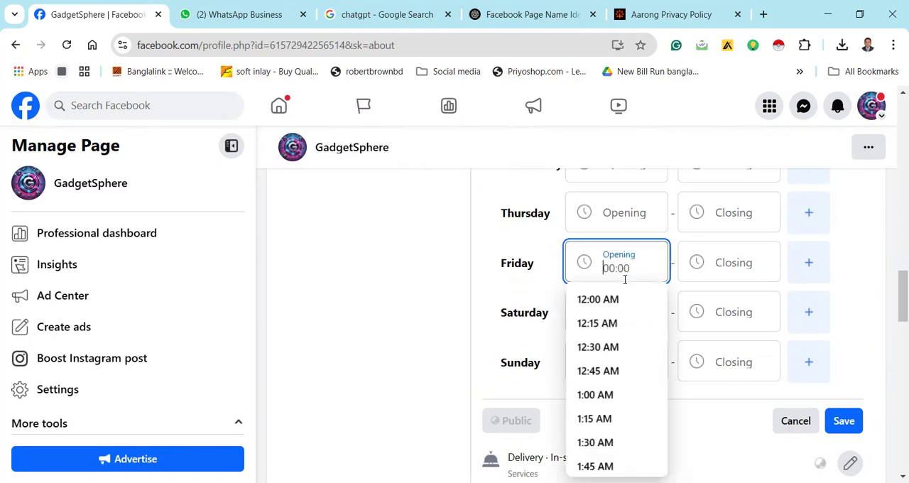
{"action": "left_click", "coordinate": [714, 273]}
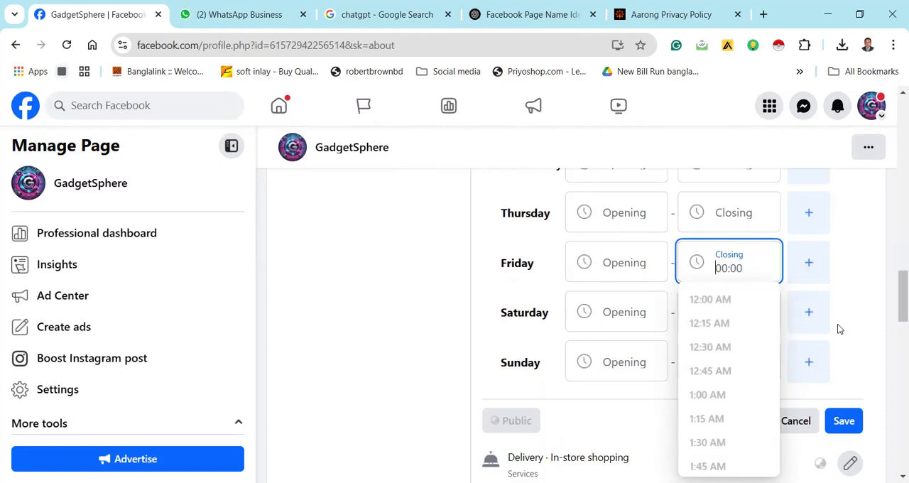
{"action": "left_click", "coordinate": [794, 426]}
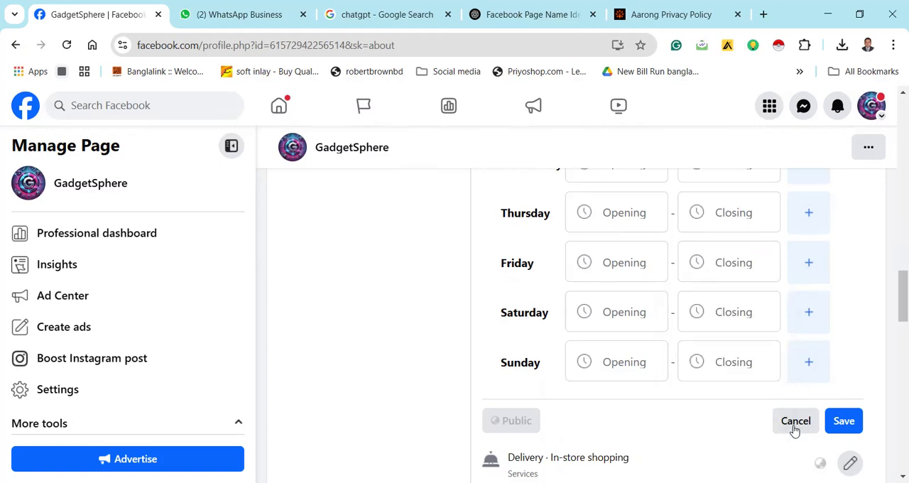
{"action": "left_click", "coordinate": [843, 418]}
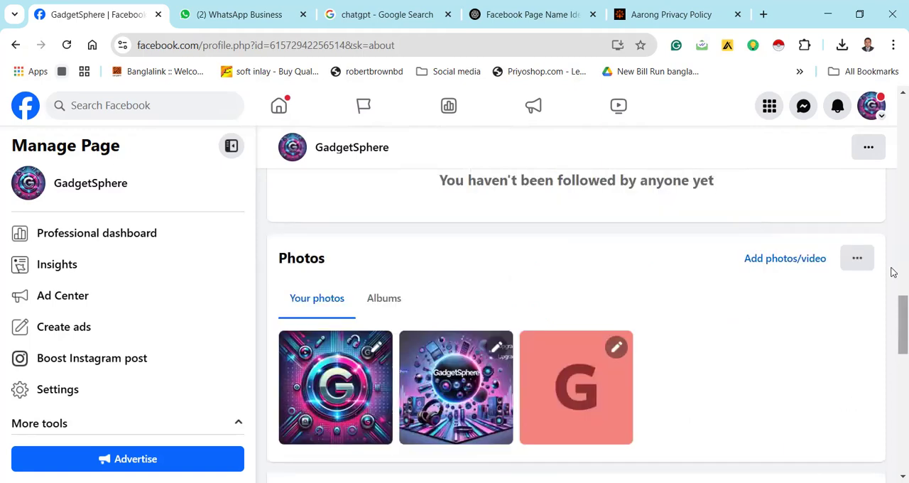
Preview the page as visitors see it, examine its intro, contact details and posts, and exit the preview
{"action": "scroll", "coordinate": [894, 274], "scroll_direction": "up", "scroll_amount": 5}
{"action": "left_click_drag", "start_coordinate": [894, 268], "coordinate": [894, 218]}
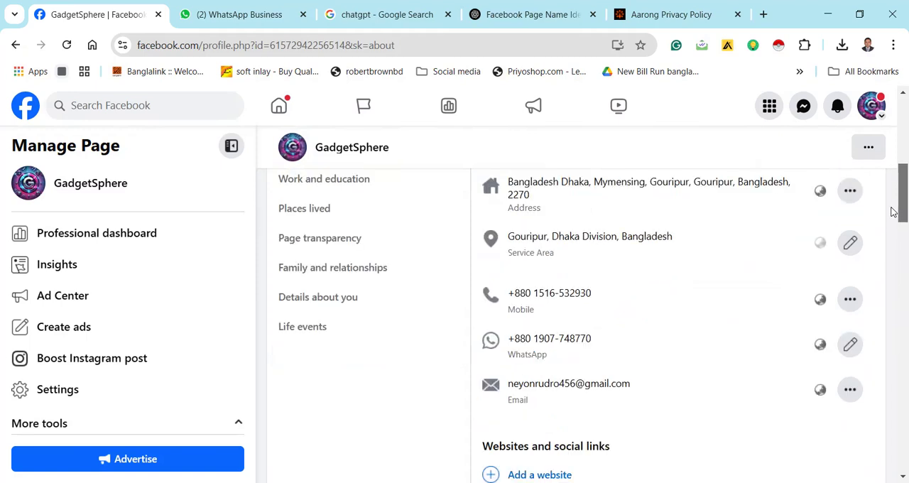
{"action": "scroll", "coordinate": [888, 198], "scroll_direction": "up", "scroll_amount": 4}
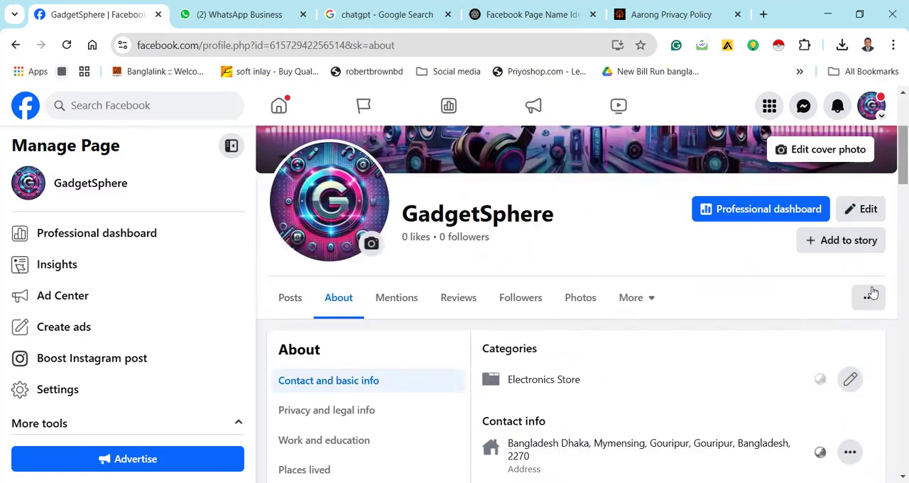
{"action": "left_click", "coordinate": [869, 299]}
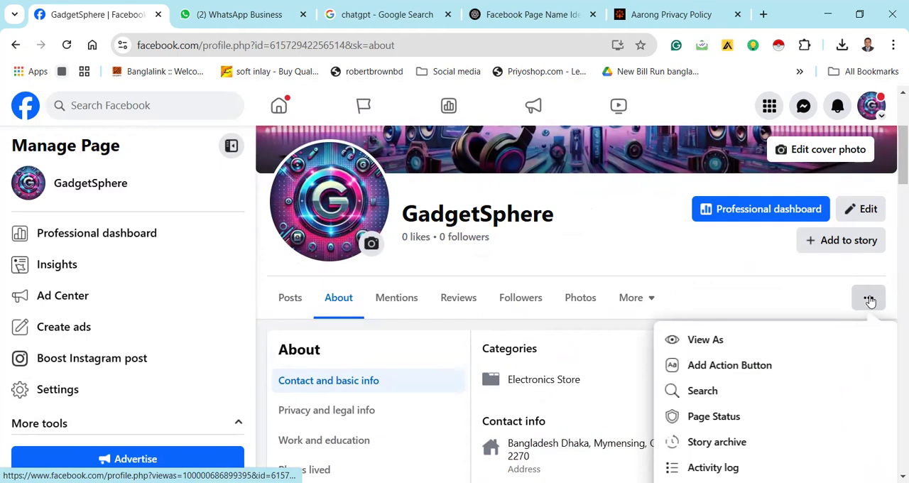
{"action": "left_click", "coordinate": [726, 341]}
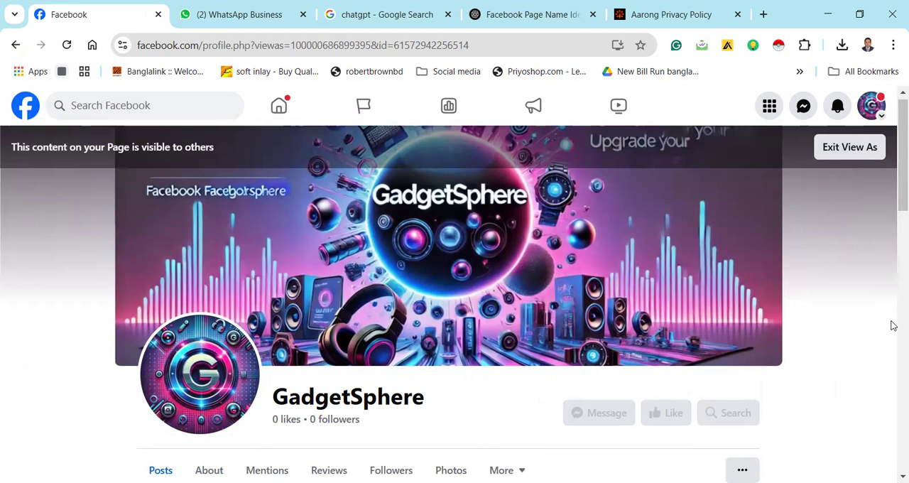
{"action": "scroll", "coordinate": [893, 228], "scroll_direction": "down", "scroll_amount": 5}
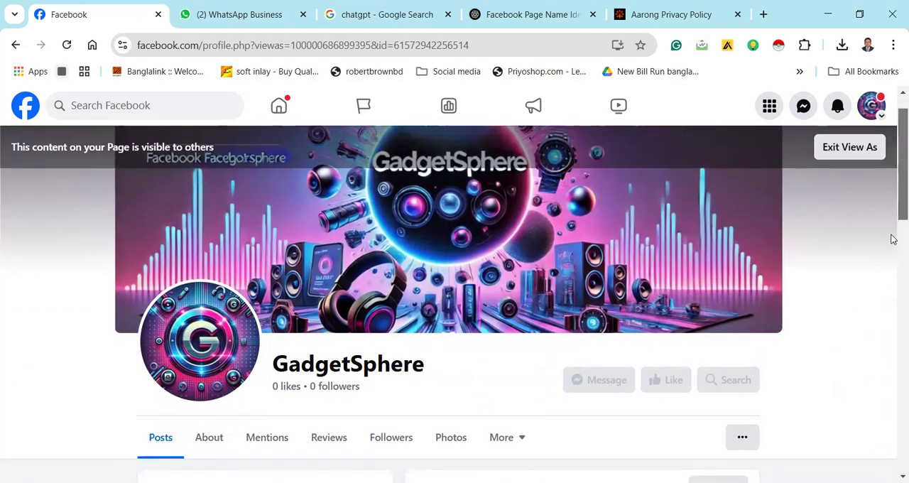
{"action": "scroll", "coordinate": [893, 291], "scroll_direction": "down", "scroll_amount": 3}
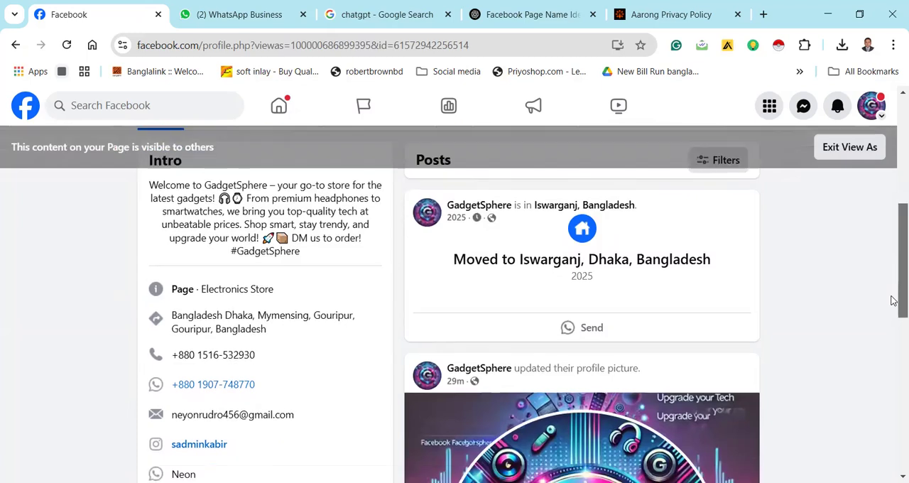
{"action": "scroll", "coordinate": [893, 336], "scroll_direction": "up", "scroll_amount": 3}
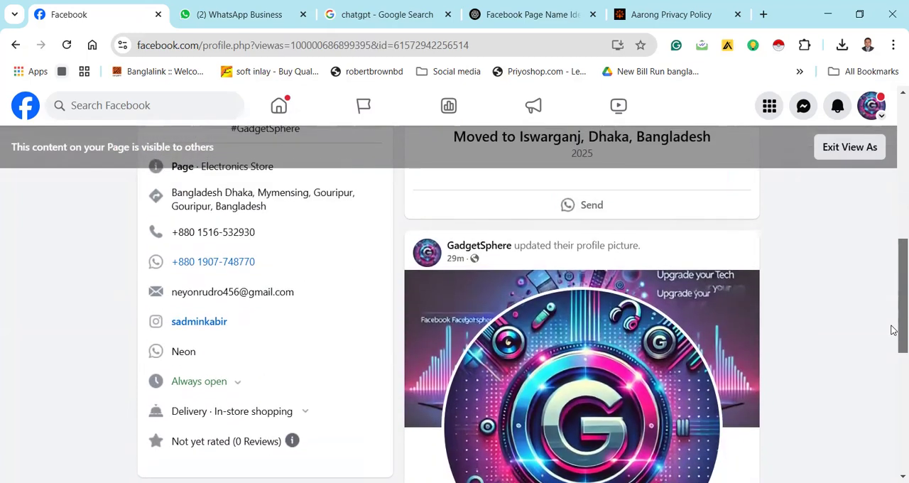
{"action": "scroll", "coordinate": [893, 306], "scroll_direction": "up", "scroll_amount": 2}
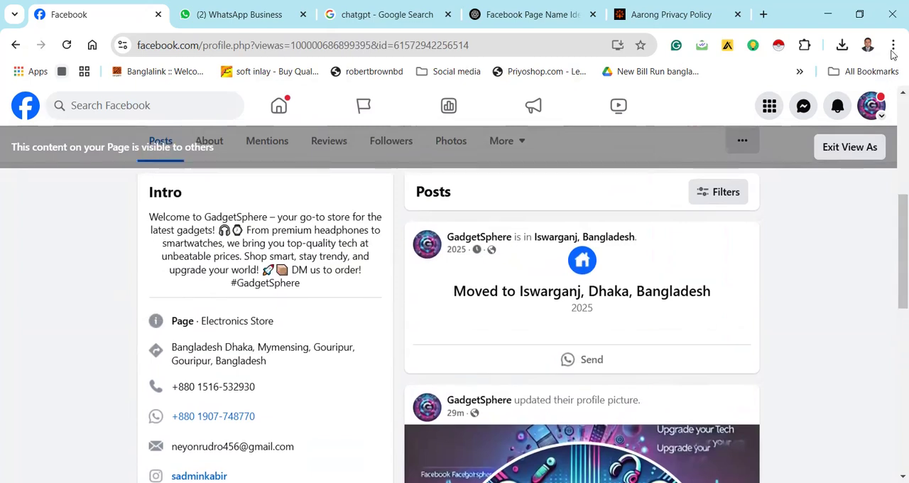
{"action": "left_click", "coordinate": [859, 160]}
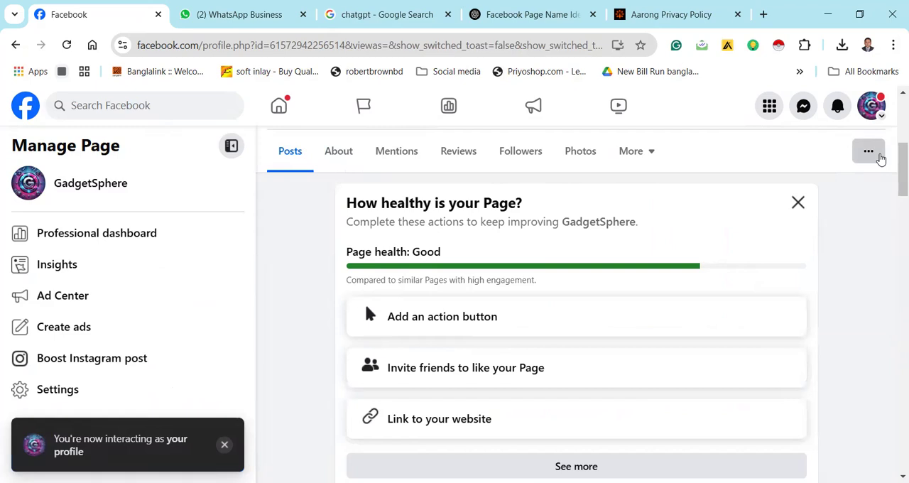
View the introduction for adding an action button to the page and close it without choosing an option
{"action": "left_click", "coordinate": [878, 157]}
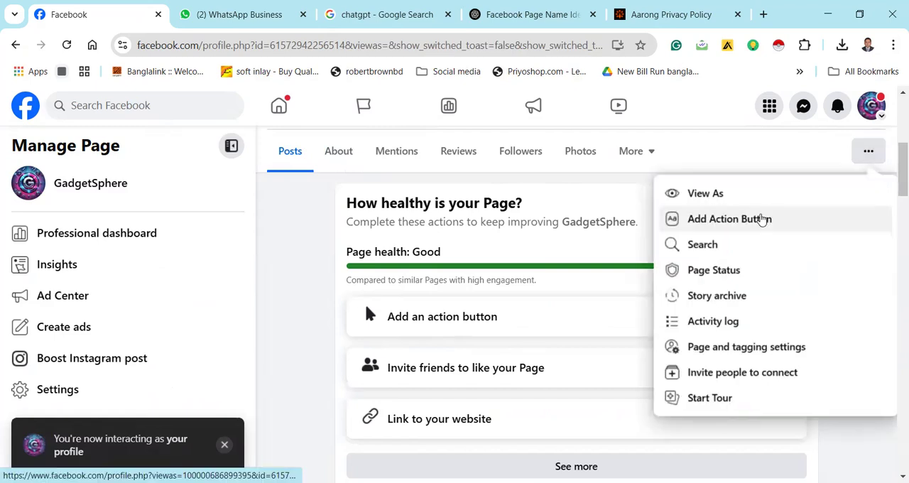
{"action": "left_click", "coordinate": [762, 220]}
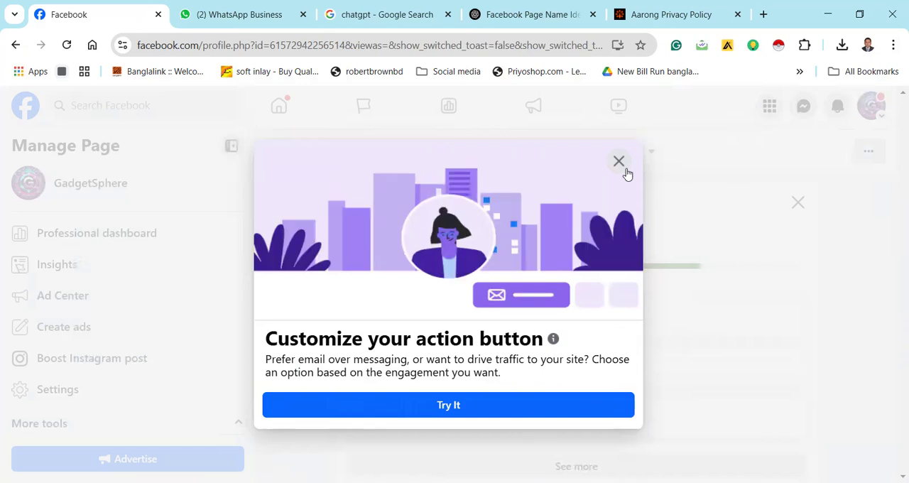
{"action": "left_click", "coordinate": [865, 162]}
Check the Page Status for Community Standards violations and account restrictions, and return to the page
{"action": "left_click", "coordinate": [866, 159]}
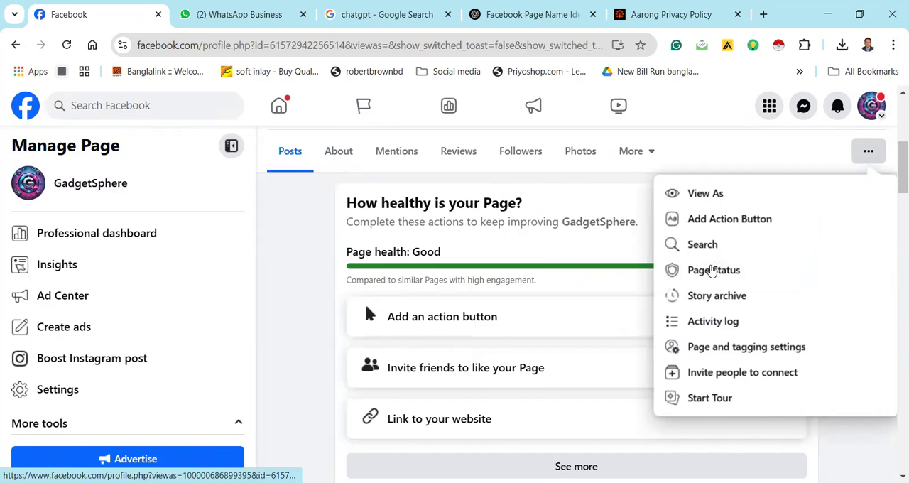
{"action": "left_click", "coordinate": [712, 271]}
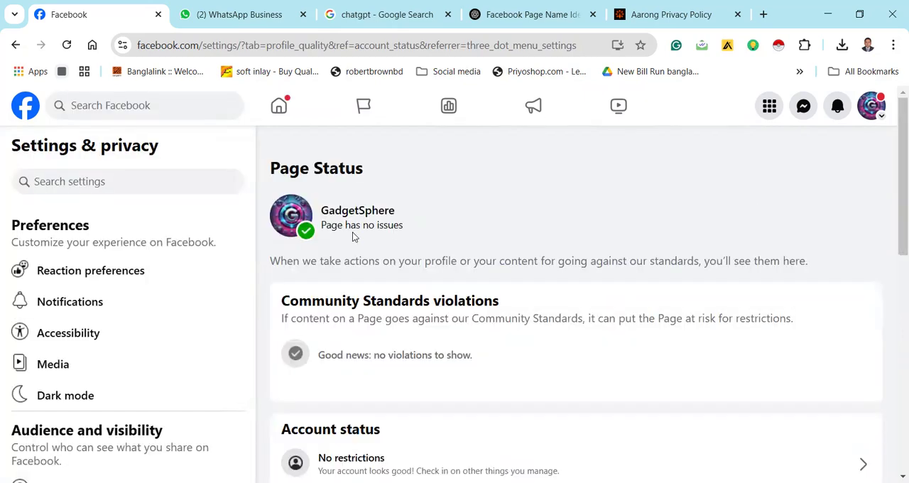
{"action": "left_click", "coordinate": [14, 46]}
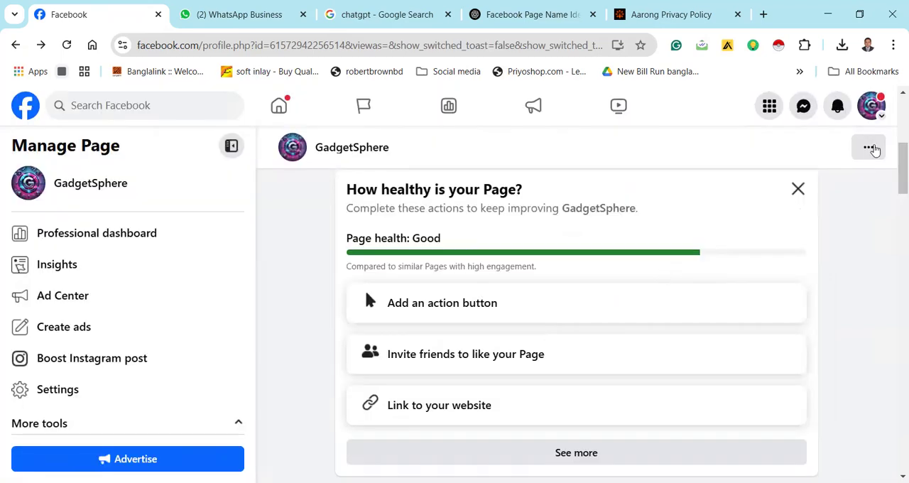
View the story archive and its archive settings without changing them, and return to the page without creating a post
{"action": "left_click", "coordinate": [874, 149]}
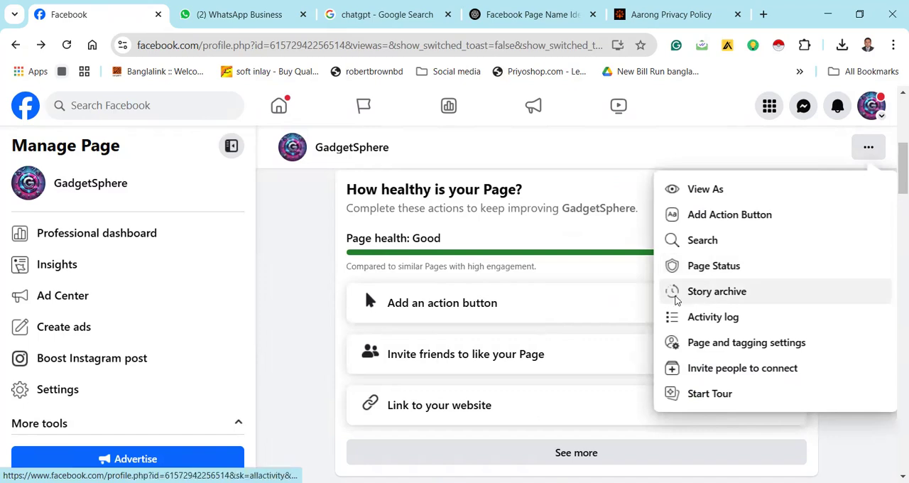
{"action": "left_click", "coordinate": [678, 297]}
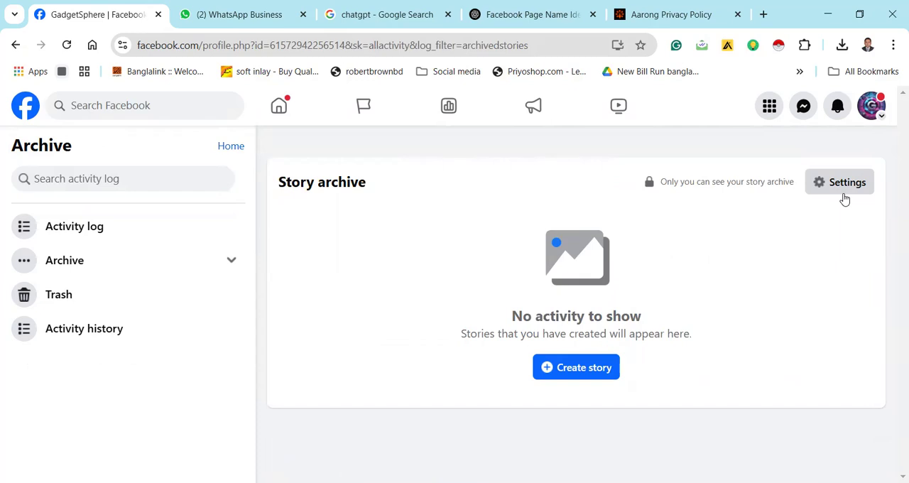
{"action": "left_click", "coordinate": [844, 192]}
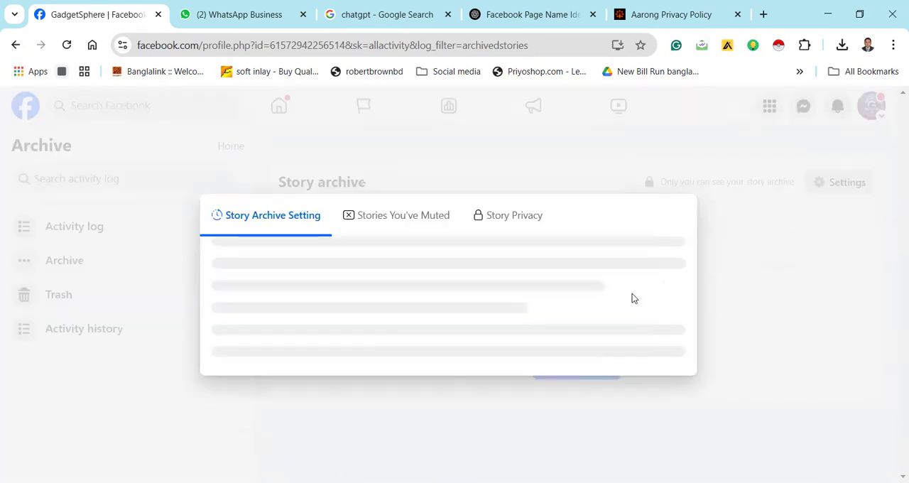
{"action": "left_click", "coordinate": [603, 310]}
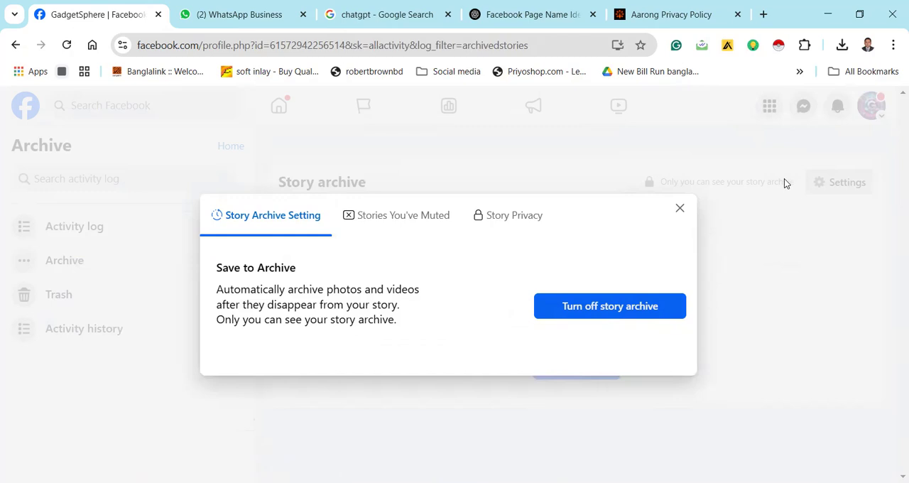
{"action": "left_click", "coordinate": [681, 211]}
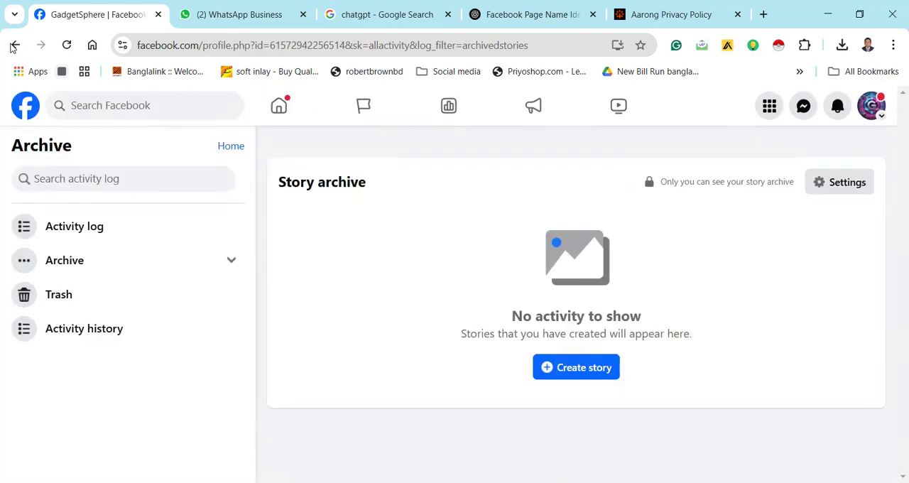
{"action": "left_click", "coordinate": [13, 47]}
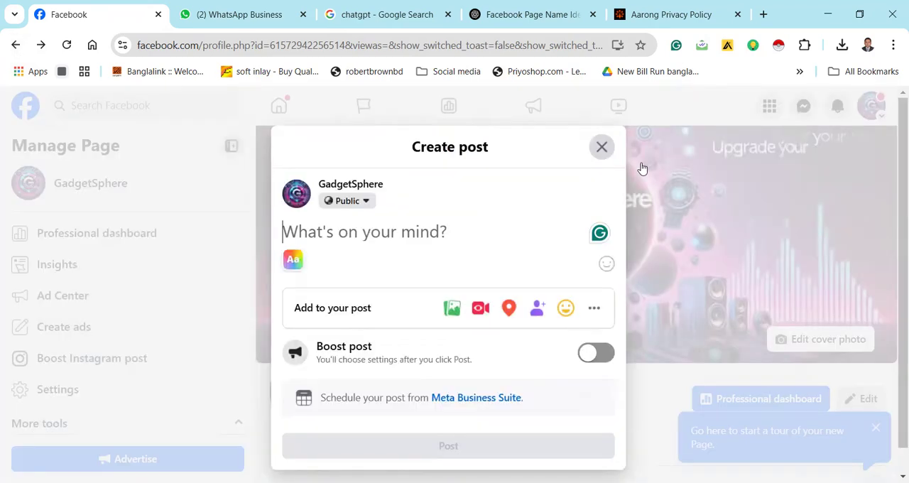
{"action": "left_click", "coordinate": [603, 147]}
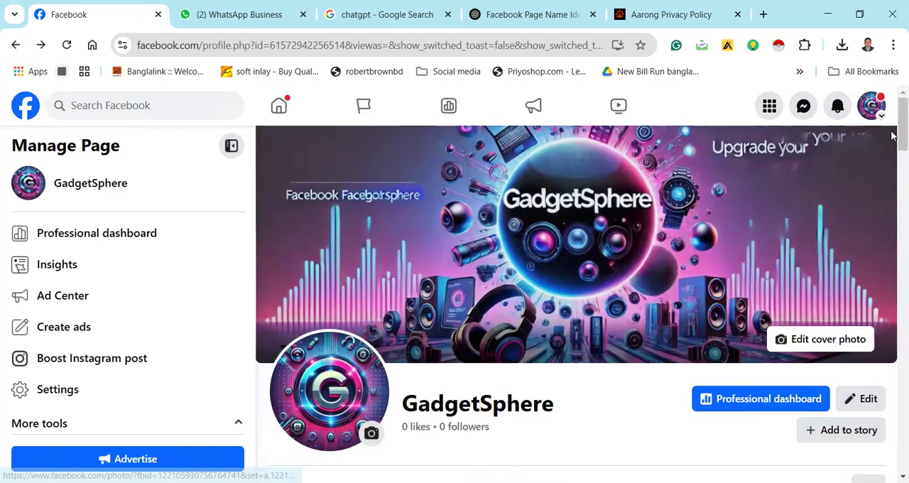
View the page's activity log categories and return to the page, dismissing the post composer
{"action": "scroll", "coordinate": [894, 178], "scroll_direction": "down", "scroll_amount": 5}
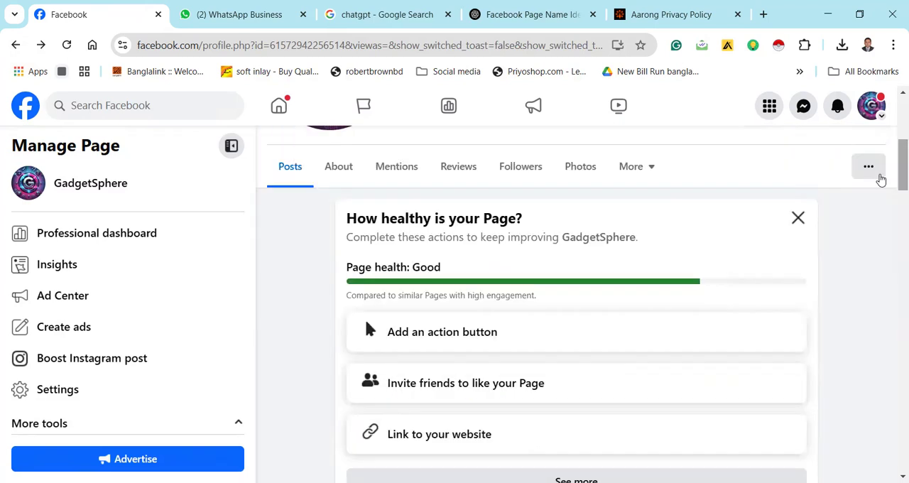
{"action": "left_click", "coordinate": [880, 177]}
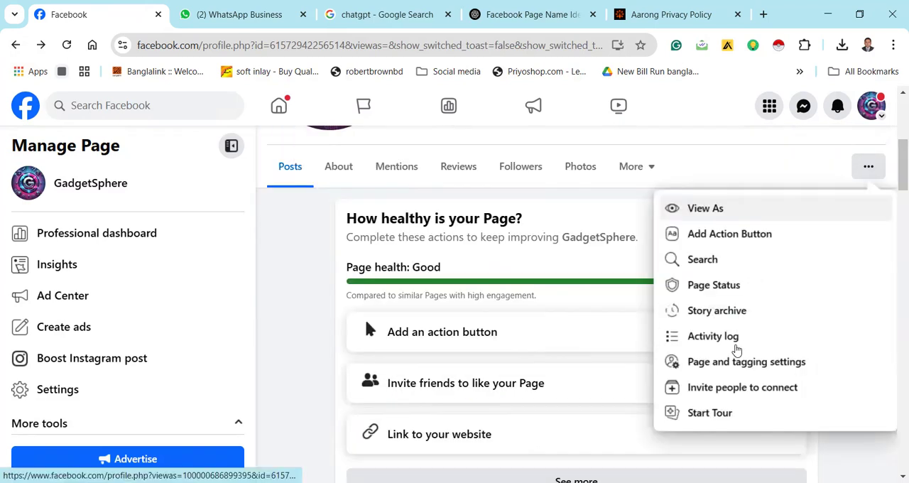
{"action": "left_click", "coordinate": [737, 345]}
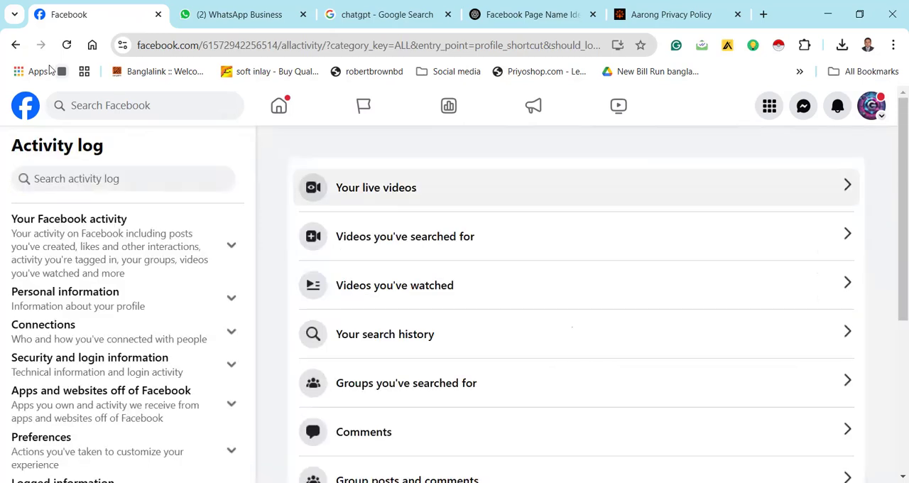
{"action": "left_click", "coordinate": [18, 45]}
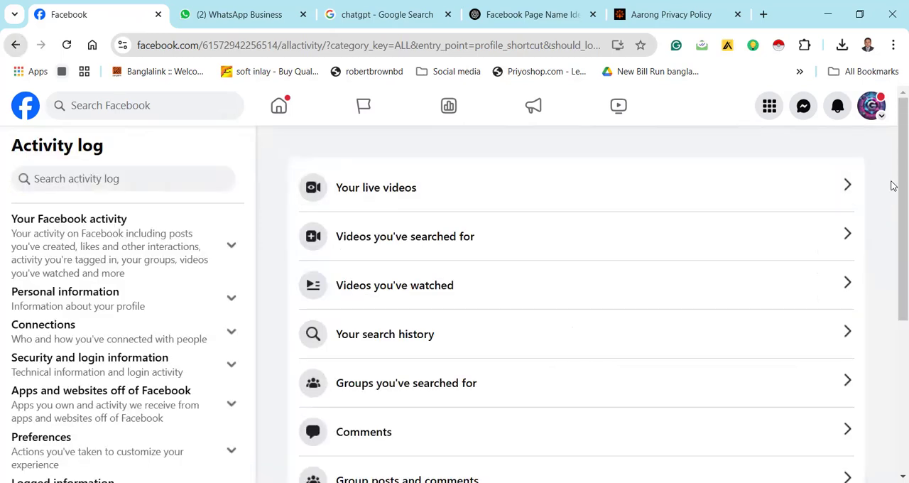
{"action": "left_click", "coordinate": [602, 146]}
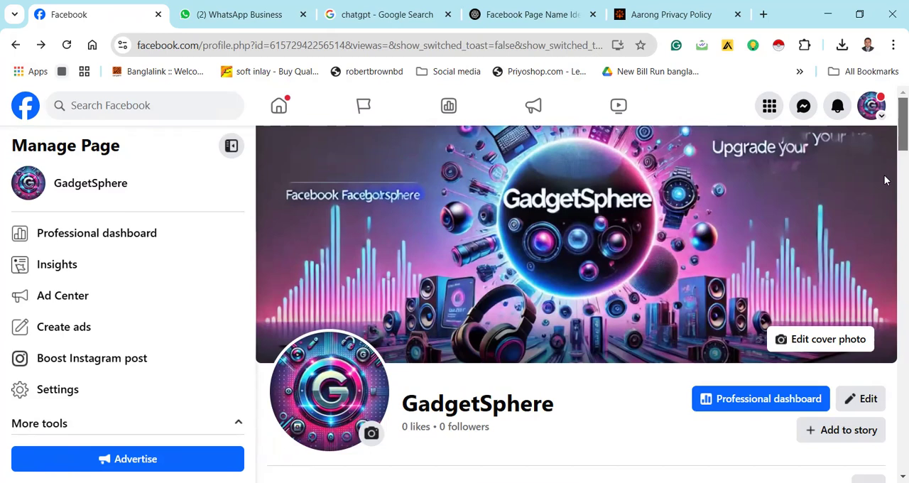
Look at the options for inviting people to connect and adding an action button, dismissing both dialogs without changes
{"action": "scroll", "coordinate": [884, 178], "scroll_direction": "down", "scroll_amount": 4}
{"action": "left_click", "coordinate": [870, 202]}
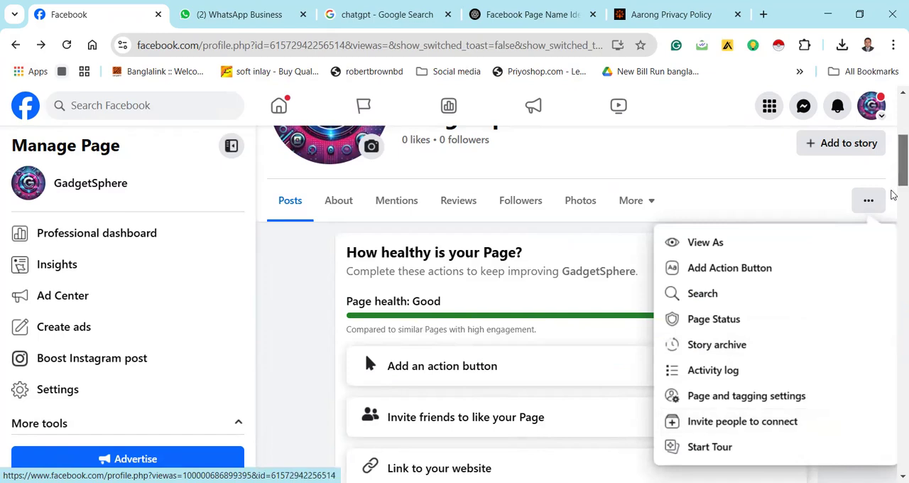
{"action": "scroll", "coordinate": [894, 195], "scroll_direction": "down", "scroll_amount": 2}
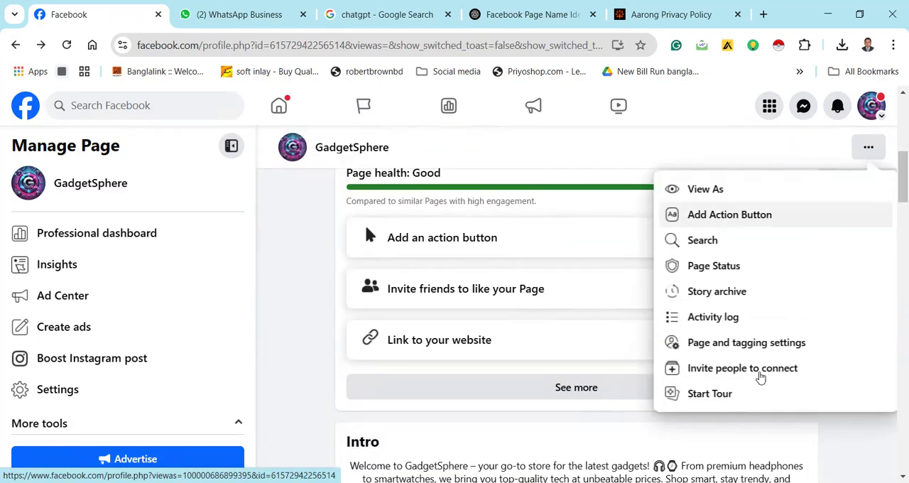
{"action": "left_click", "coordinate": [759, 377]}
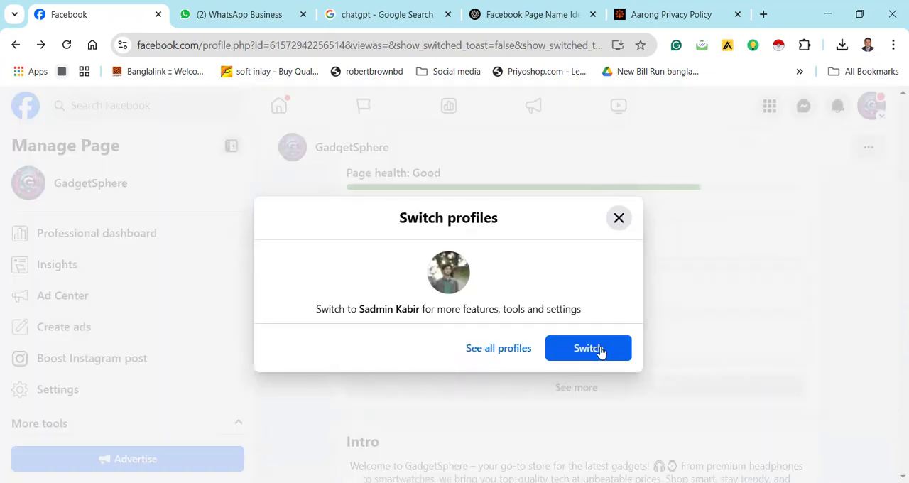
{"action": "left_click", "coordinate": [670, 229]}
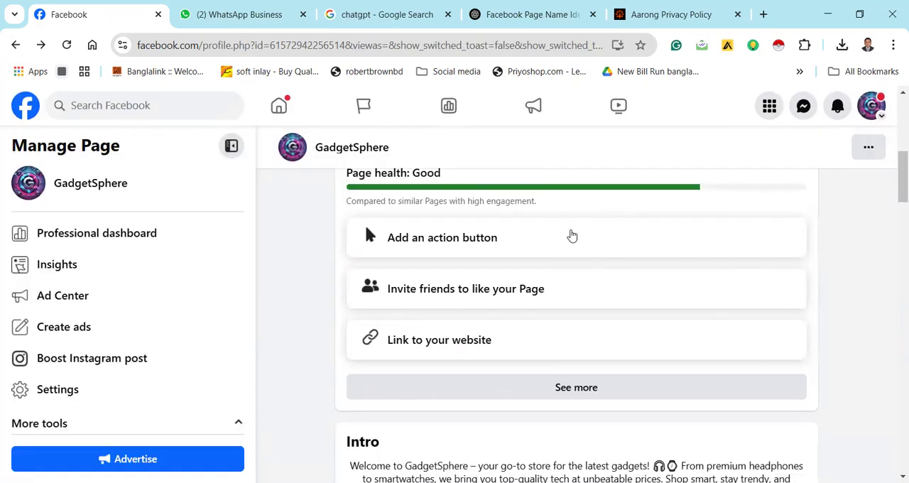
{"action": "left_click", "coordinate": [572, 235]}
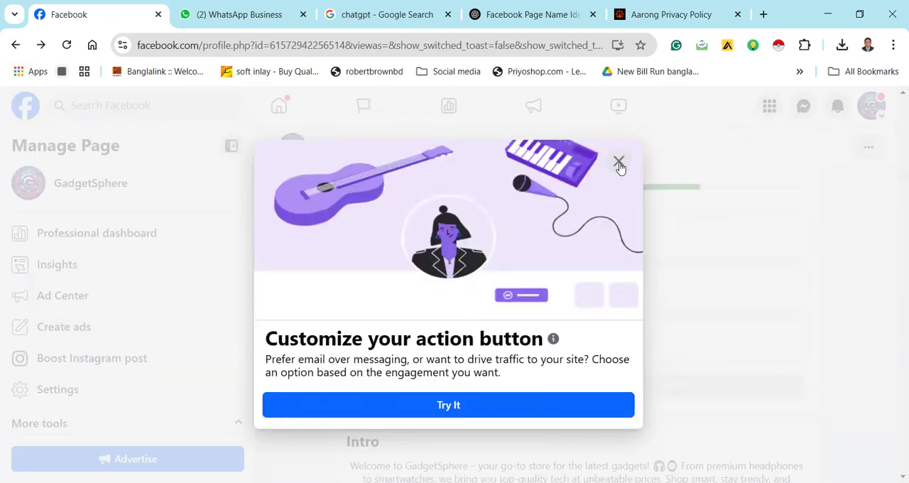
{"action": "left_click", "coordinate": [620, 165]}
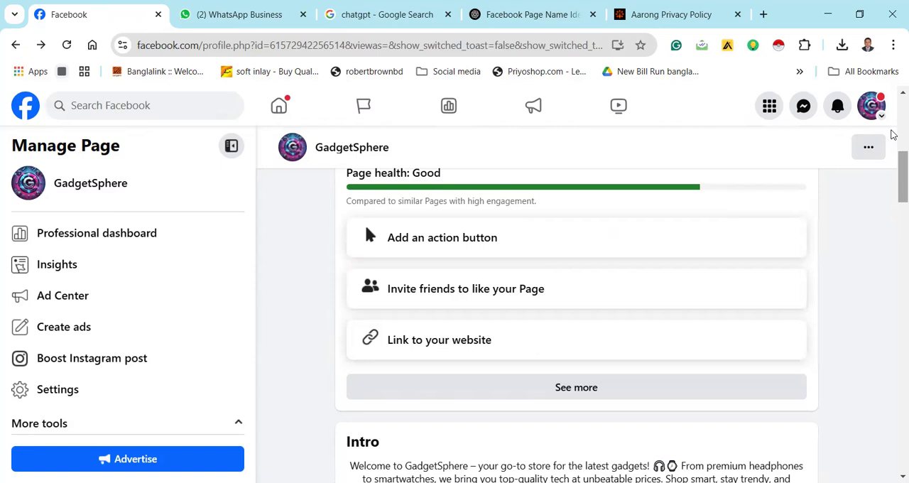
Examine the professional dashboard's overview, including the remaining page setup steps, the FAQ and the additional choices for the action button step
{"action": "scroll", "coordinate": [894, 142], "scroll_direction": "up", "scroll_amount": 5}
{"action": "scroll", "coordinate": [893, 151], "scroll_direction": "down", "scroll_amount": 2}
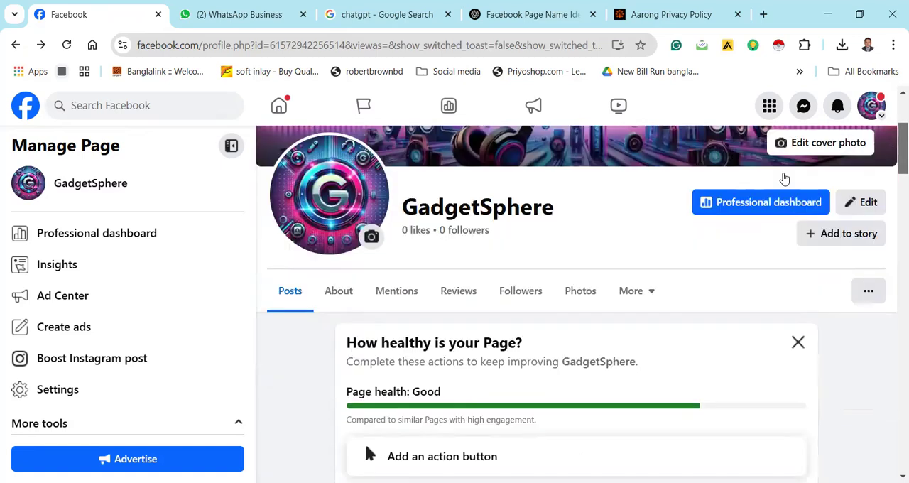
{"action": "scroll", "coordinate": [749, 224], "scroll_direction": "up", "scroll_amount": 1}
{"action": "left_click", "coordinate": [748, 224]}
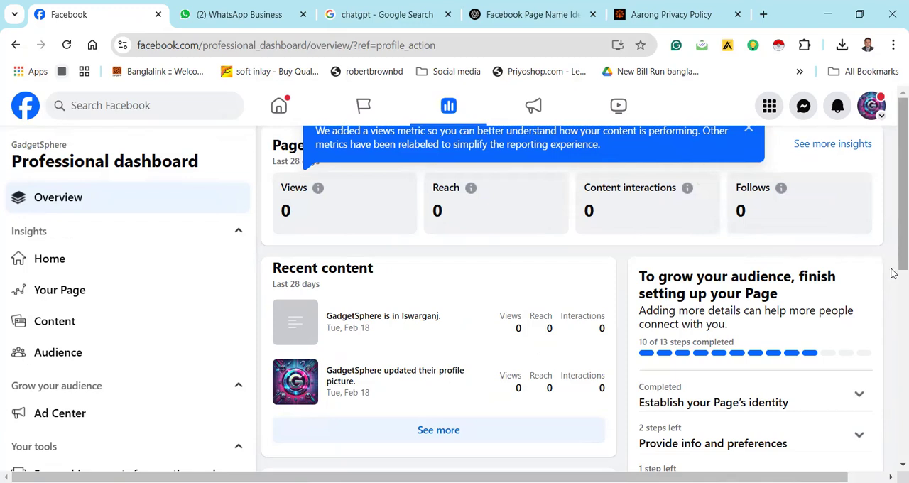
{"action": "scroll", "coordinate": [893, 273], "scroll_direction": "down", "scroll_amount": 1}
{"action": "scroll", "coordinate": [842, 284], "scroll_direction": "down", "scroll_amount": 1}
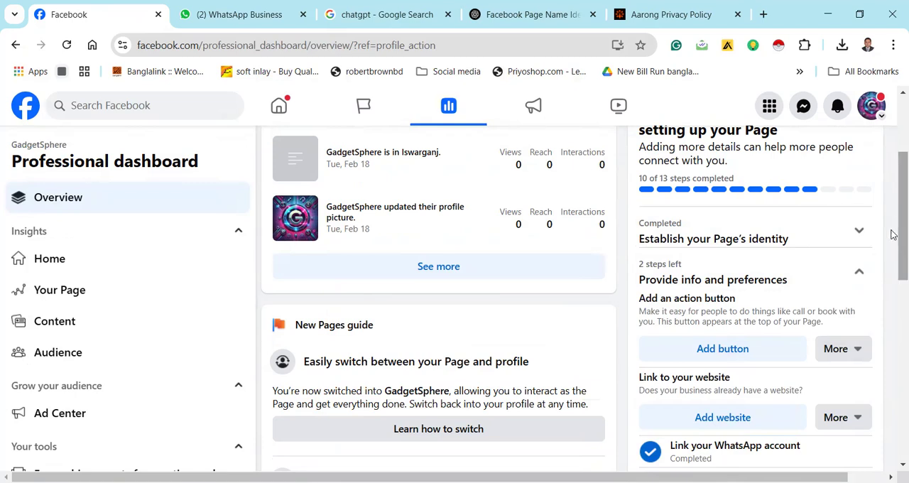
{"action": "scroll", "coordinate": [888, 306], "scroll_direction": "down", "scroll_amount": 3}
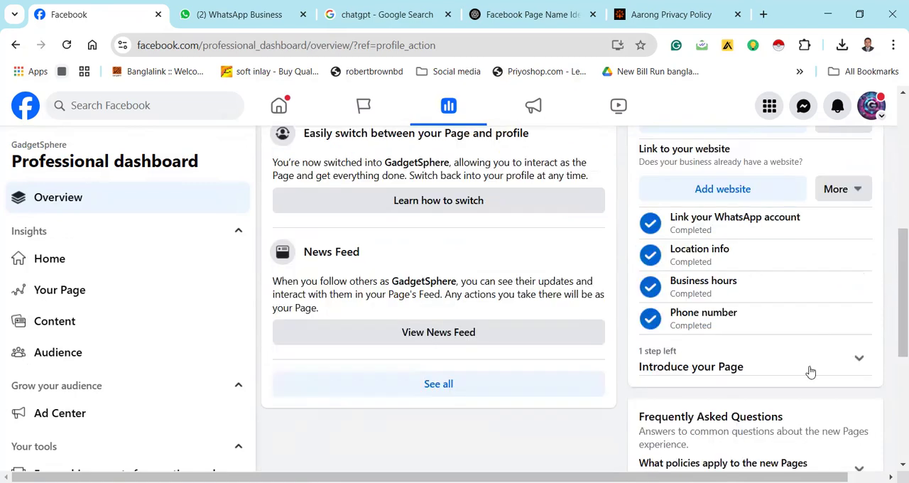
{"action": "left_click", "coordinate": [858, 360]}
{"action": "left_click_drag", "start_coordinate": [894, 297], "coordinate": [886, 384]}
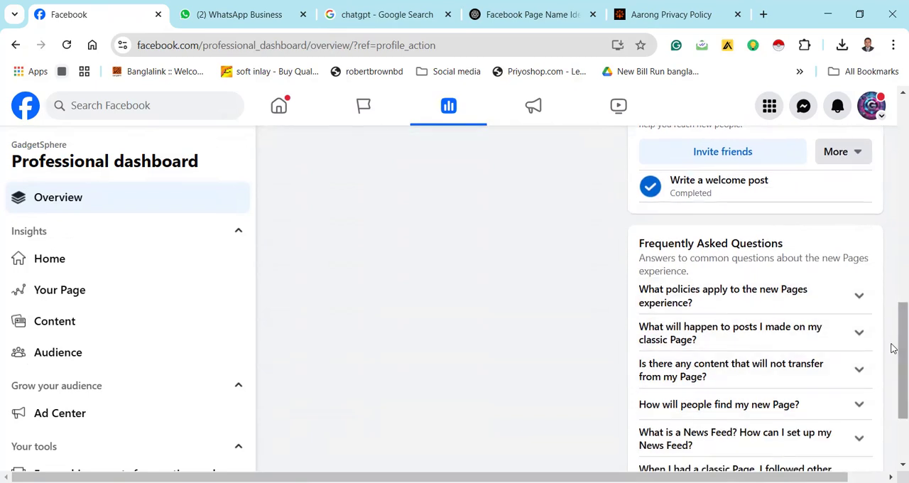
{"action": "left_click_drag", "start_coordinate": [893, 348], "coordinate": [893, 197]}
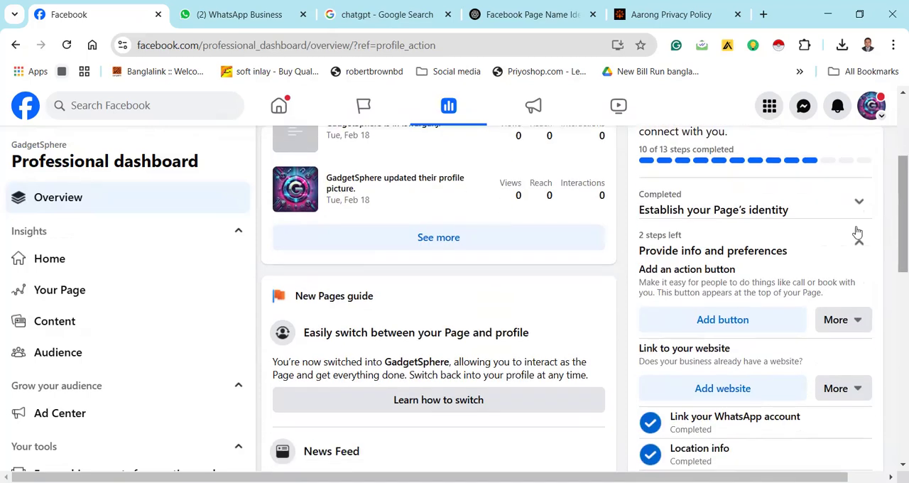
{"action": "left_click", "coordinate": [845, 322]}
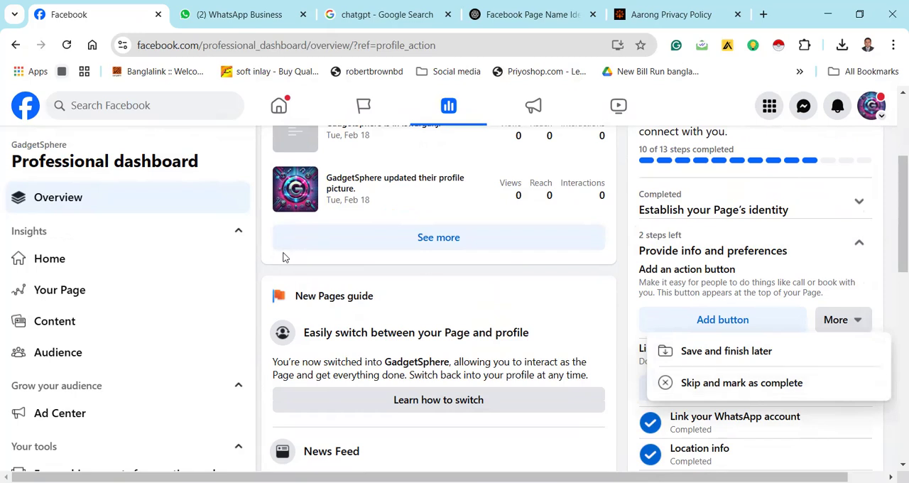
Examine the professional dashboard's Home and Your Page insights, and go to the Facebook home feed
{"action": "left_click", "coordinate": [148, 267]}
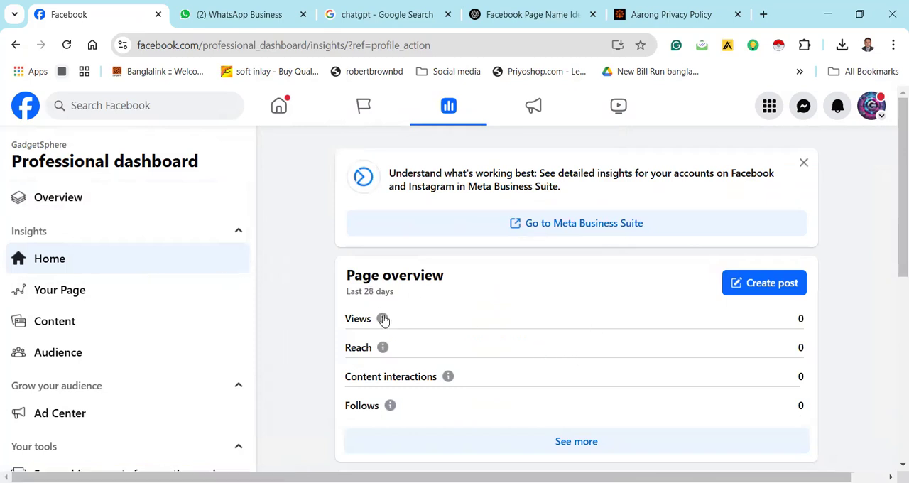
{"action": "left_click", "coordinate": [103, 297]}
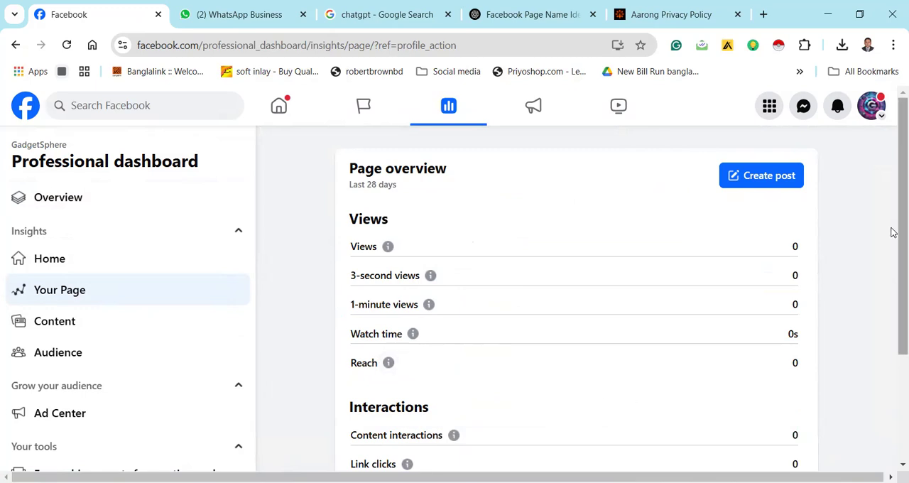
{"action": "scroll", "coordinate": [893, 263], "scroll_direction": "down", "scroll_amount": 1}
{"action": "scroll", "coordinate": [893, 163], "scroll_direction": "up", "scroll_amount": 1}
{"action": "left_click", "coordinate": [15, 45]}
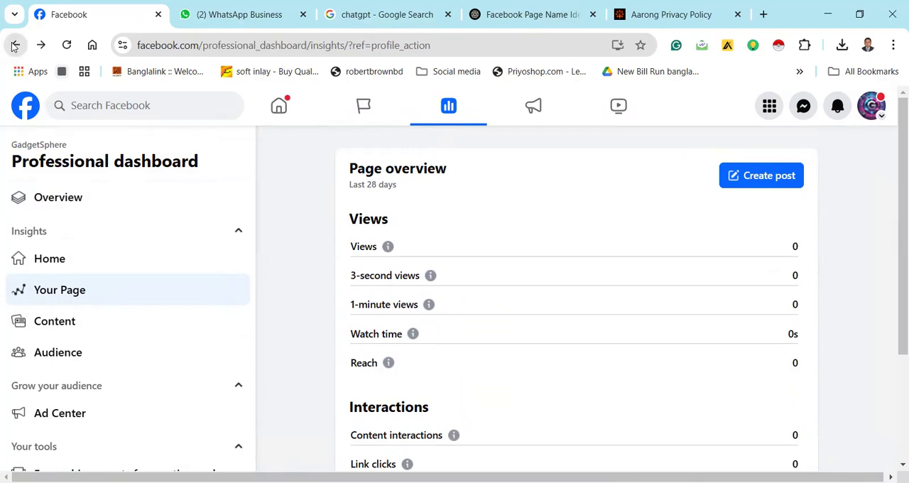
{"action": "left_click", "coordinate": [15, 45]}
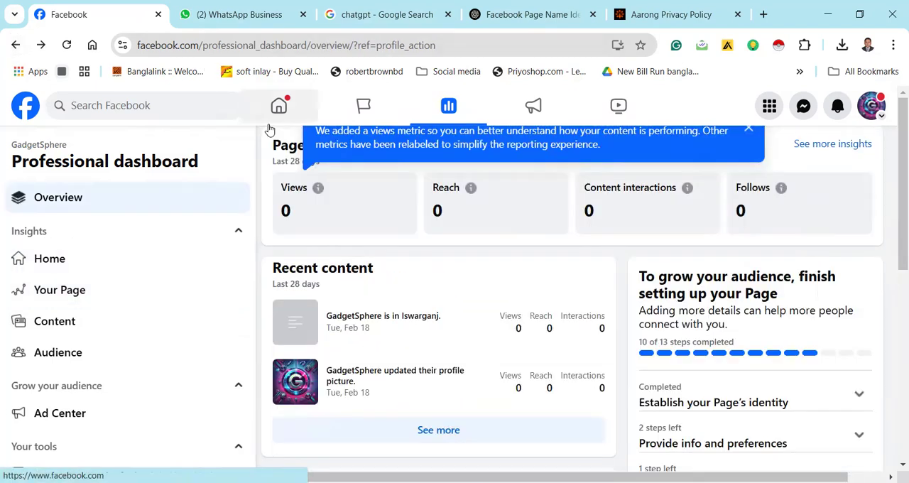
{"action": "left_click", "coordinate": [283, 106]}
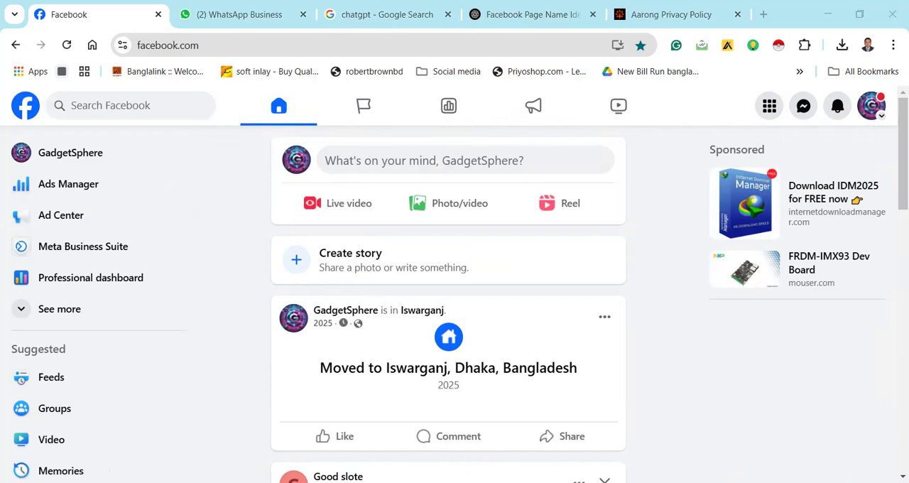
Expand the additional shortcuts on the home feed and open the GadgetSphere page
{"action": "left_click", "coordinate": [337, 350]}
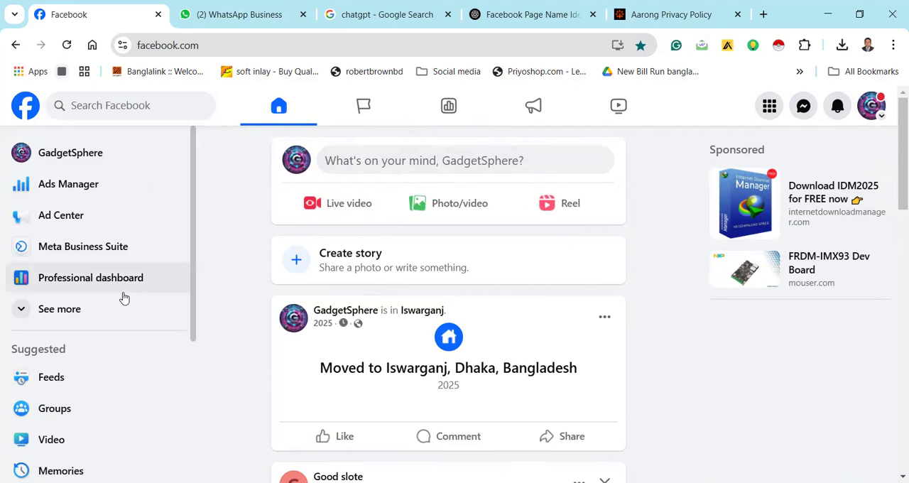
{"action": "left_click", "coordinate": [20, 316]}
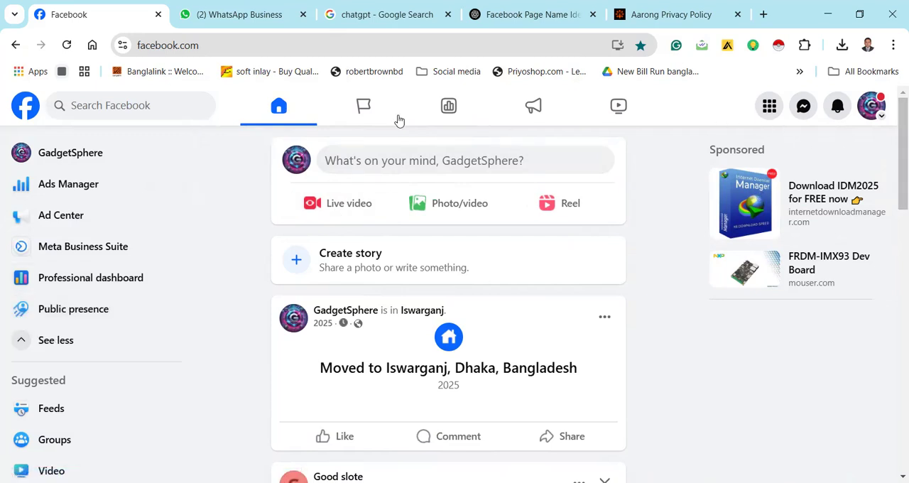
{"action": "left_click", "coordinate": [296, 160]}
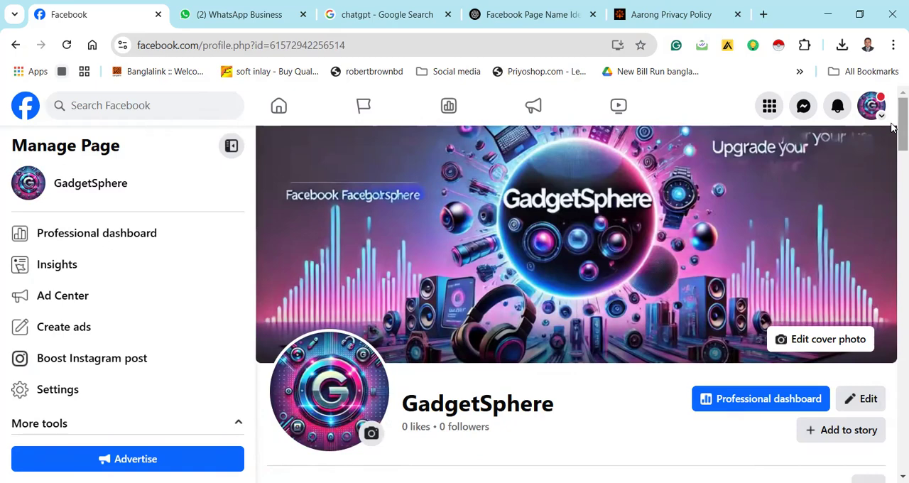
View the page's story archive and its activity log, and return to the page
{"action": "scroll", "coordinate": [895, 150], "scroll_direction": "down", "scroll_amount": 3}
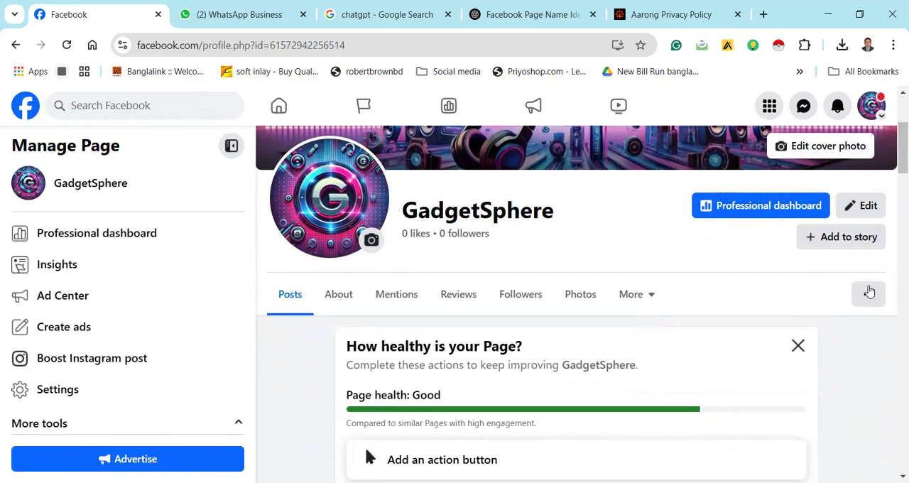
{"action": "left_click", "coordinate": [869, 293]}
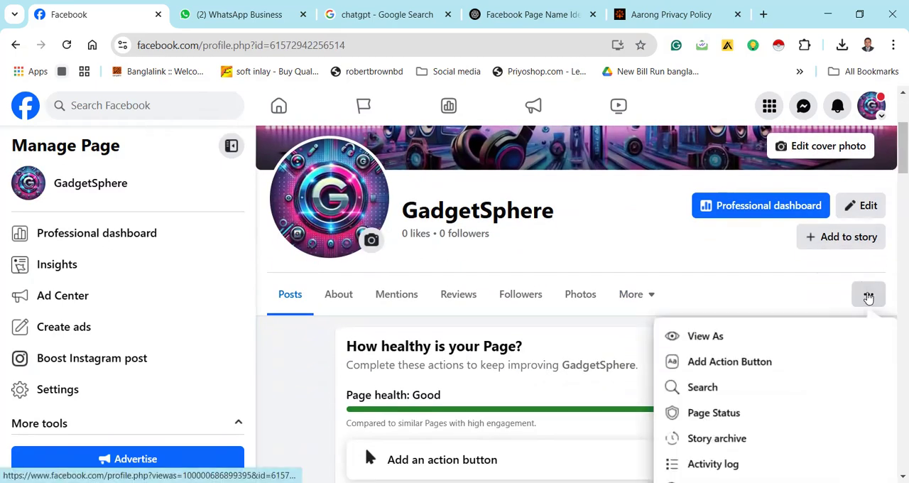
{"action": "scroll", "coordinate": [894, 185], "scroll_direction": "down", "scroll_amount": 3}
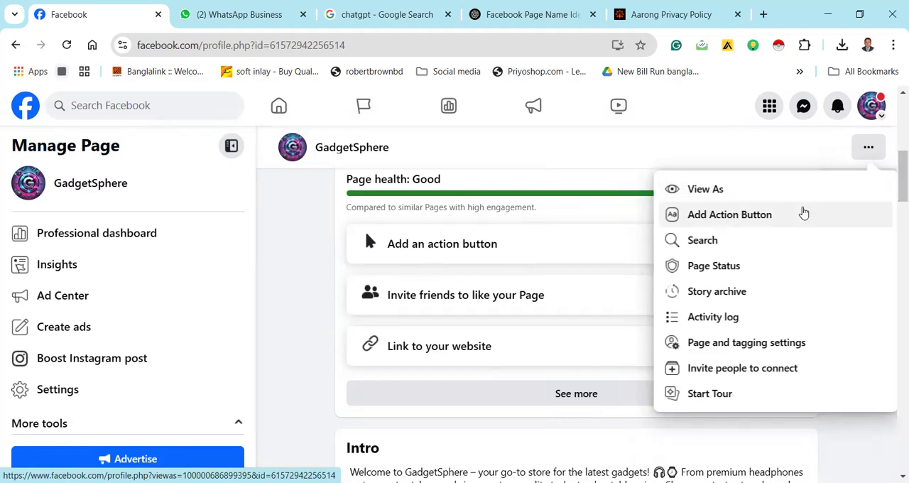
{"action": "left_click", "coordinate": [748, 292]}
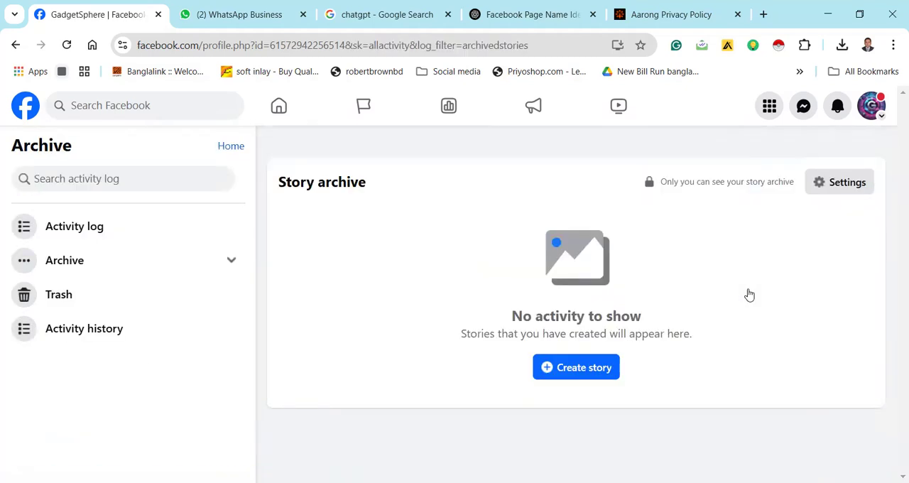
{"action": "left_click", "coordinate": [117, 236]}
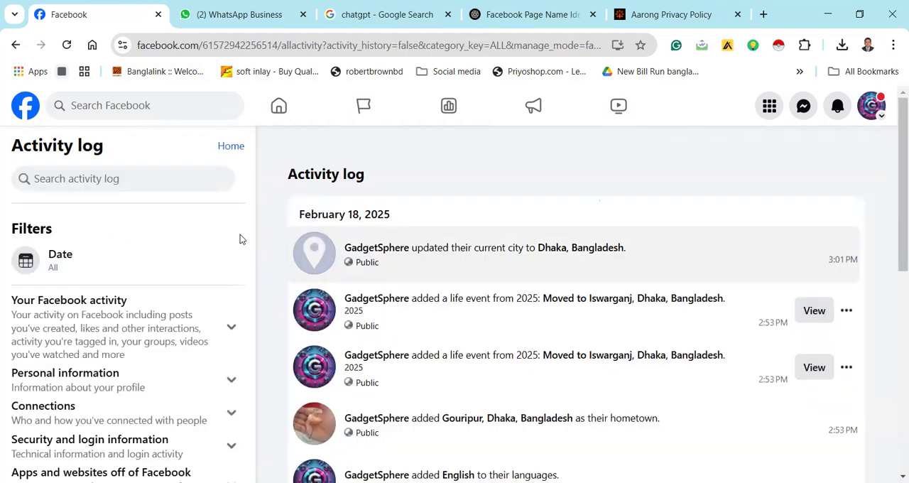
{"action": "left_click", "coordinate": [11, 47]}
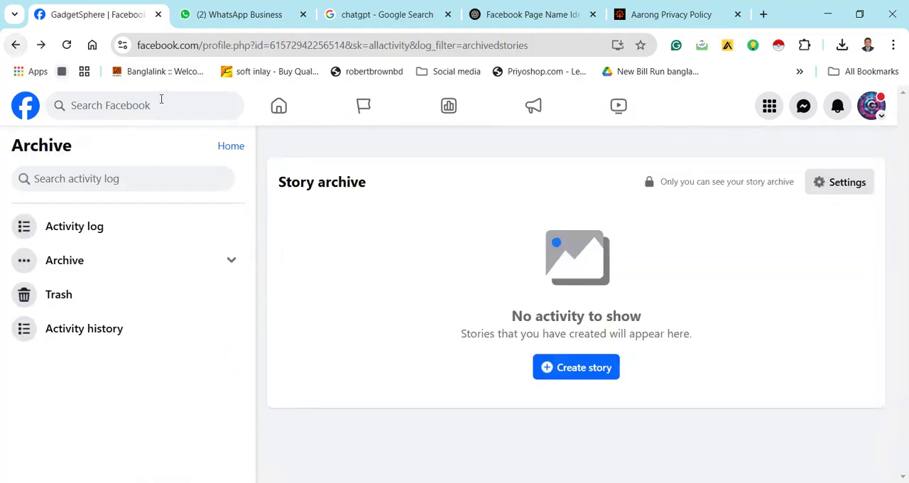
{"action": "left_click", "coordinate": [13, 46]}
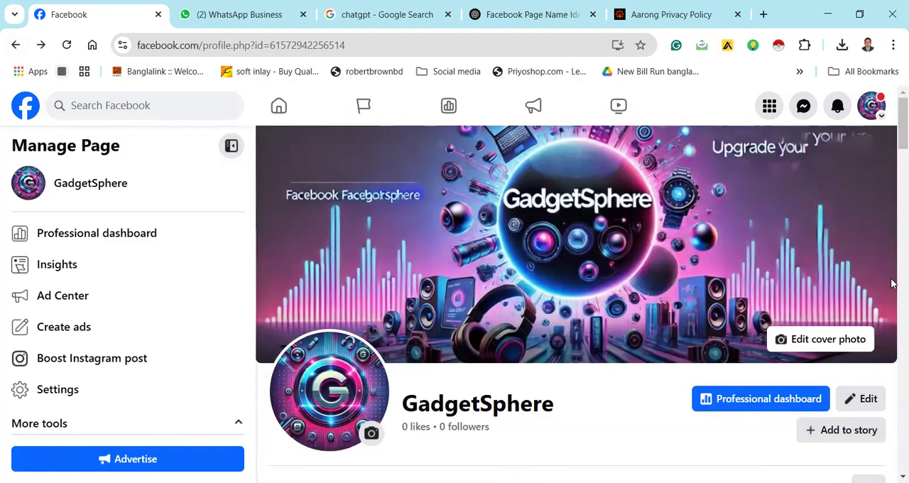
Open the GadgetSphere page's story archive from the page's additional options
{"action": "scroll", "coordinate": [894, 134], "scroll_direction": "down", "scroll_amount": 3}
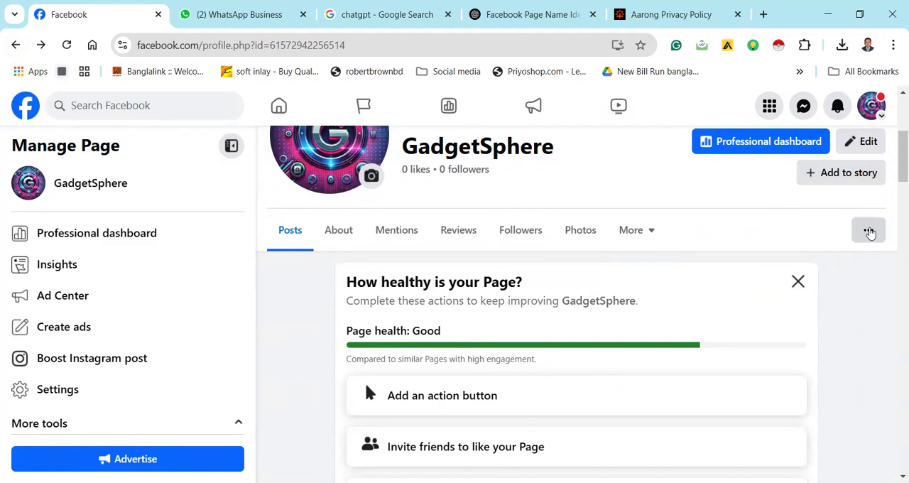
{"action": "left_click", "coordinate": [869, 231]}
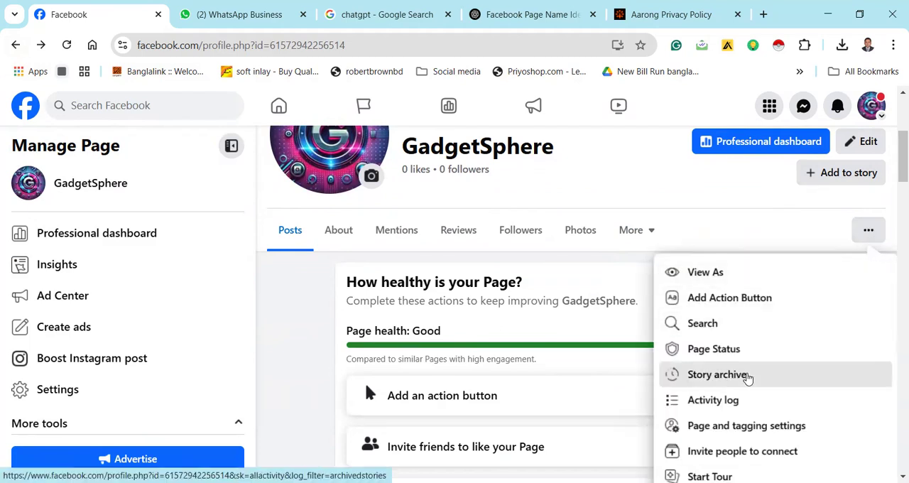
{"action": "left_click", "coordinate": [748, 378]}
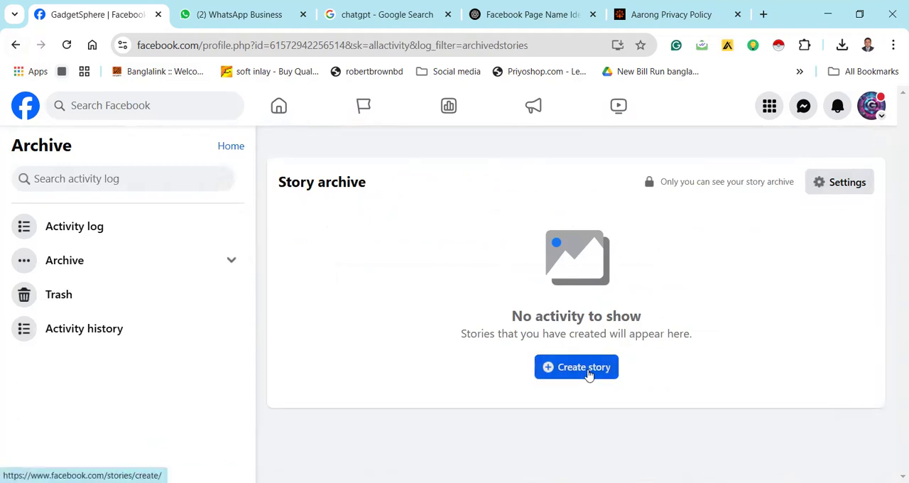
{"action": "left_click", "coordinate": [589, 374]}
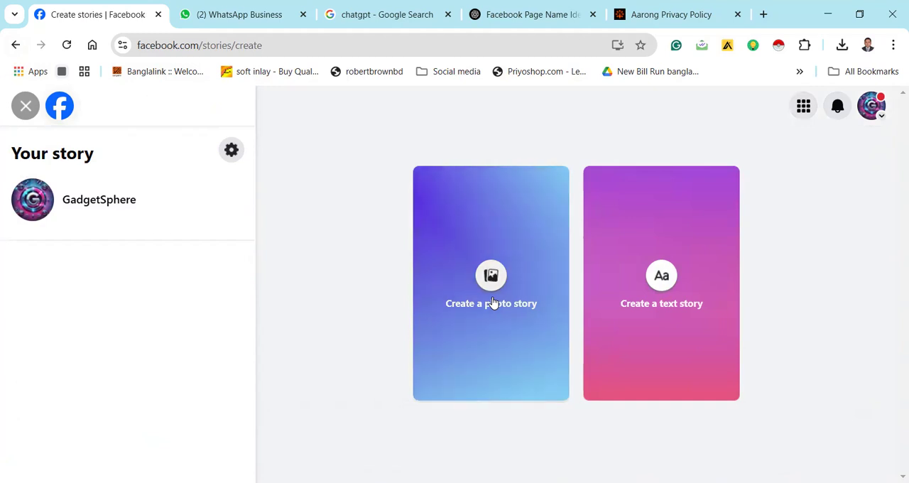
{"action": "left_click", "coordinate": [495, 302]}
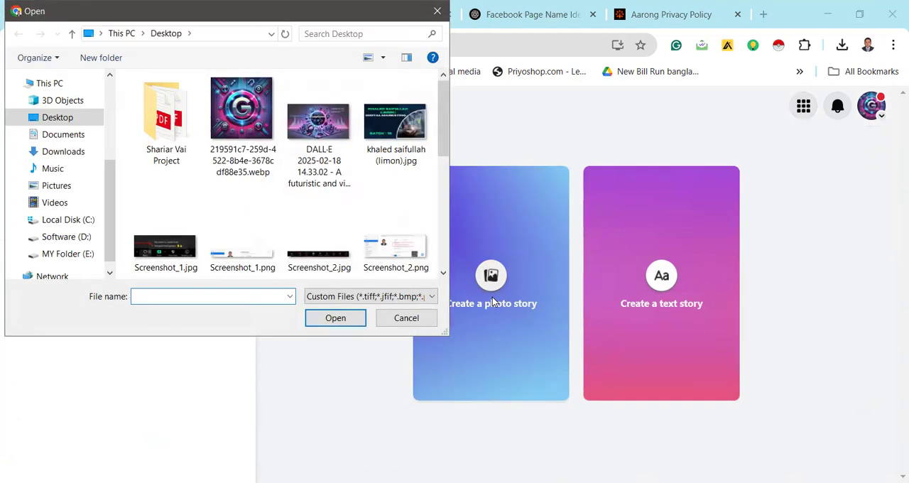
{"action": "left_click", "coordinate": [274, 122]}
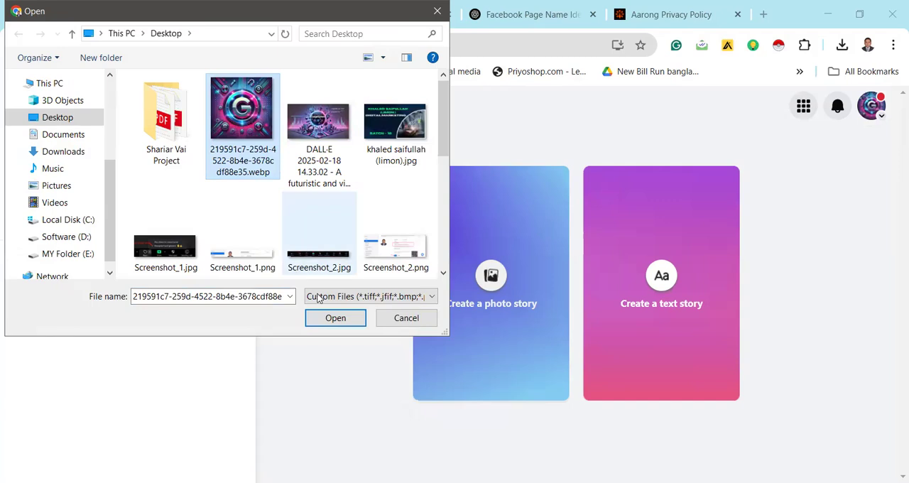
{"action": "left_click", "coordinate": [337, 319]}
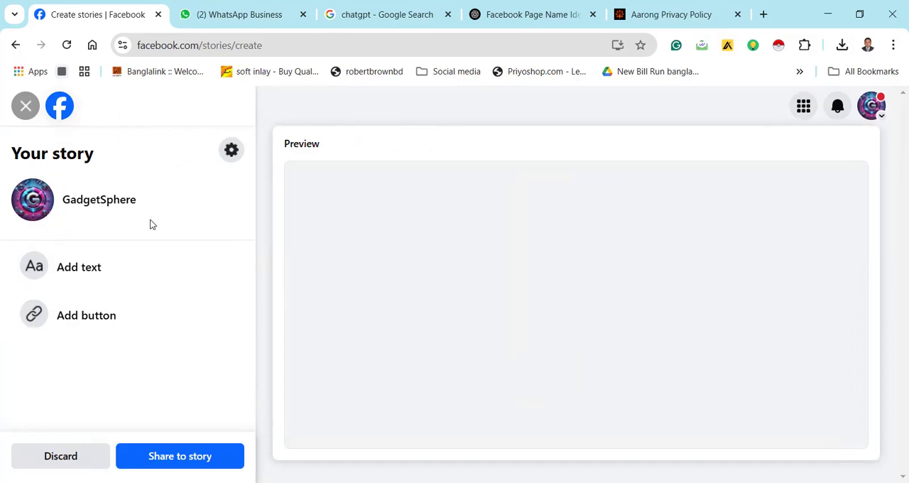
{"action": "left_click", "coordinate": [85, 317]}
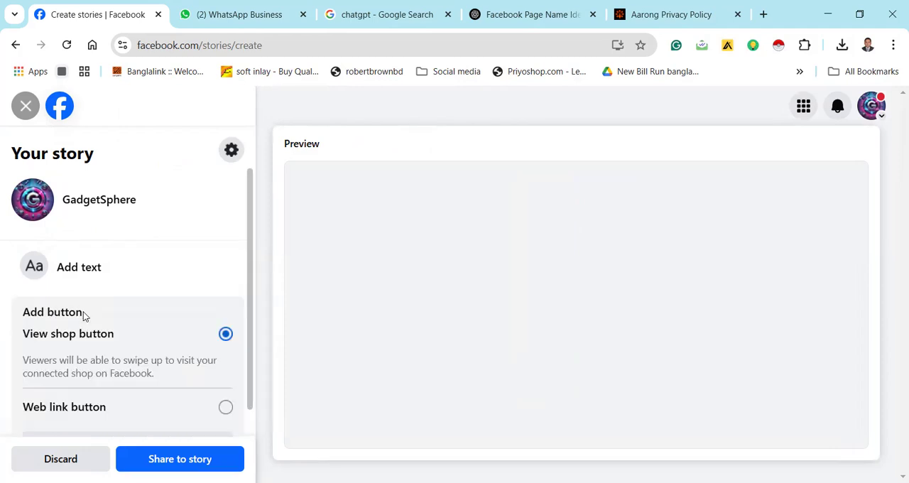
{"action": "left_click", "coordinate": [225, 407]}
{"action": "left_click_drag", "start_coordinate": [251, 310], "coordinate": [252, 373]}
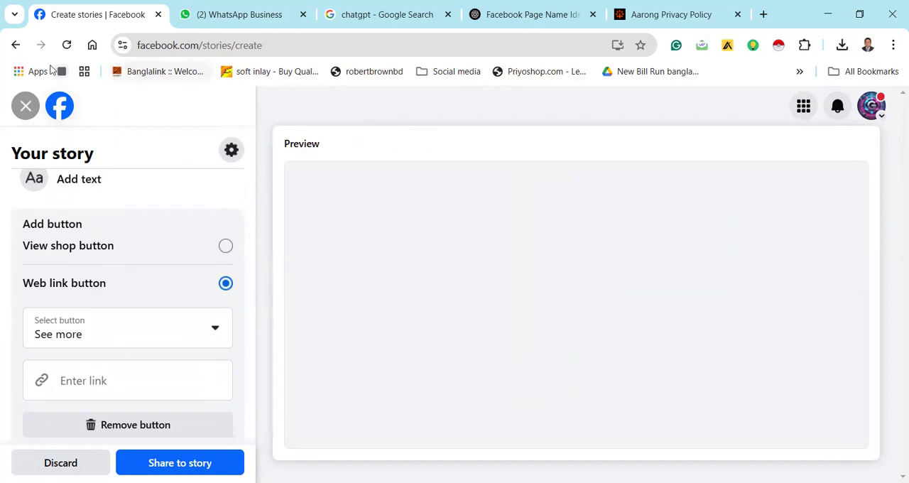
{"action": "left_click", "coordinate": [16, 44]}
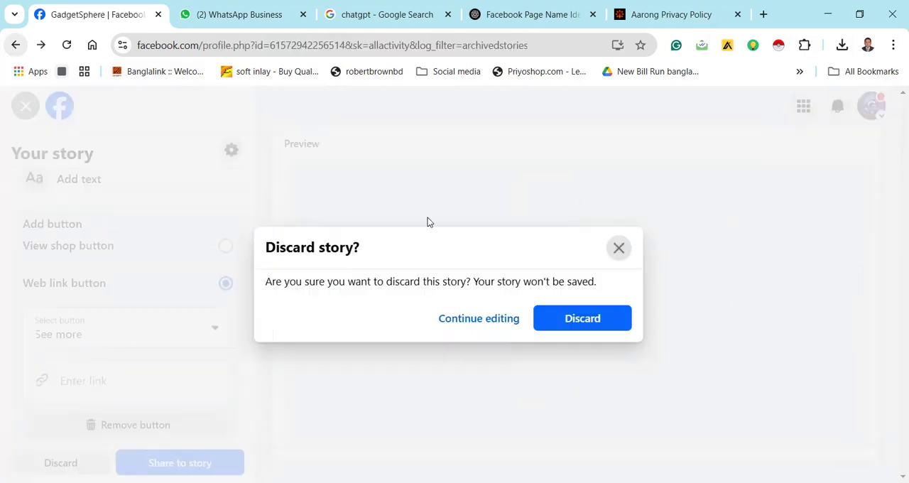
{"action": "left_click", "coordinate": [609, 324]}
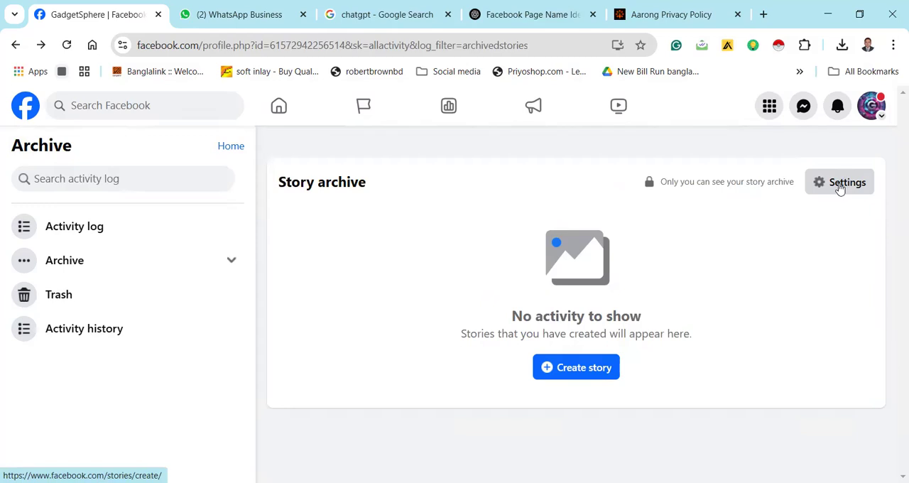
Look at the story archive settings and close them without changes
{"action": "left_click", "coordinate": [840, 183]}
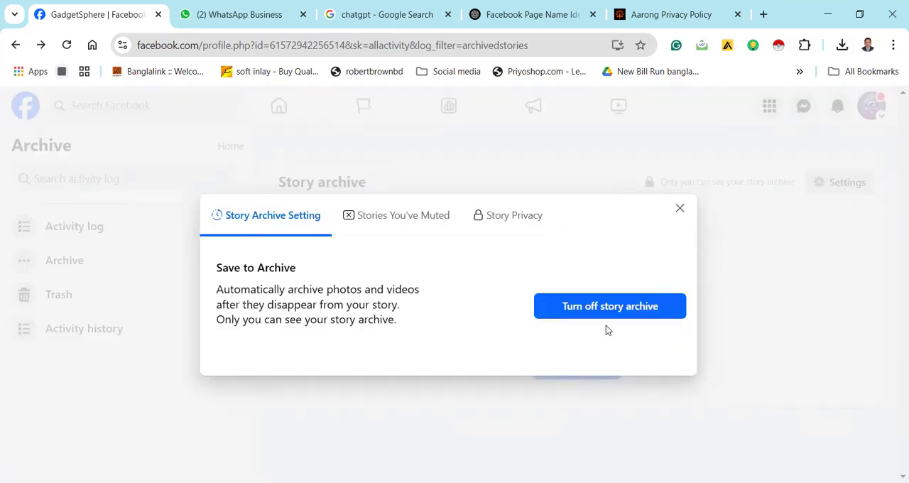
{"action": "left_click", "coordinate": [680, 209]}
Create a photo story from the digital marketing Batch 10 JPG on the Desktop and scale the photo down within the story frame
{"action": "left_click", "coordinate": [596, 380]}
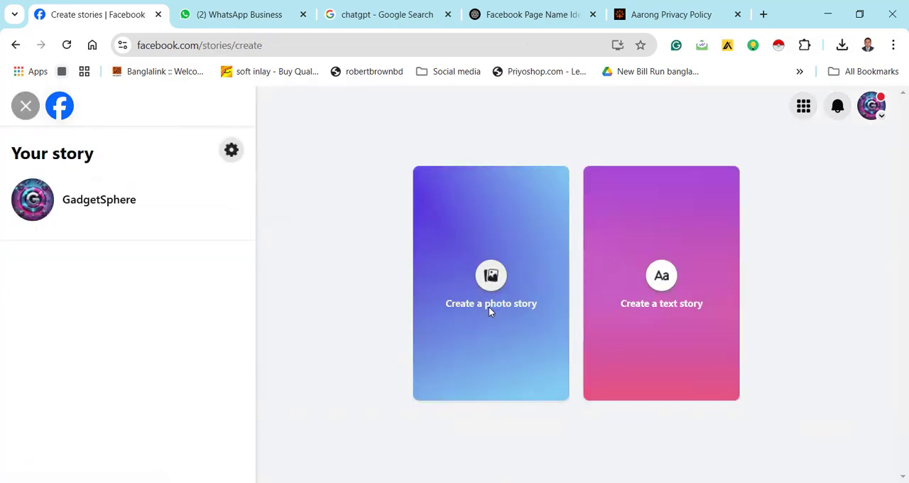
{"action": "left_click", "coordinate": [489, 306]}
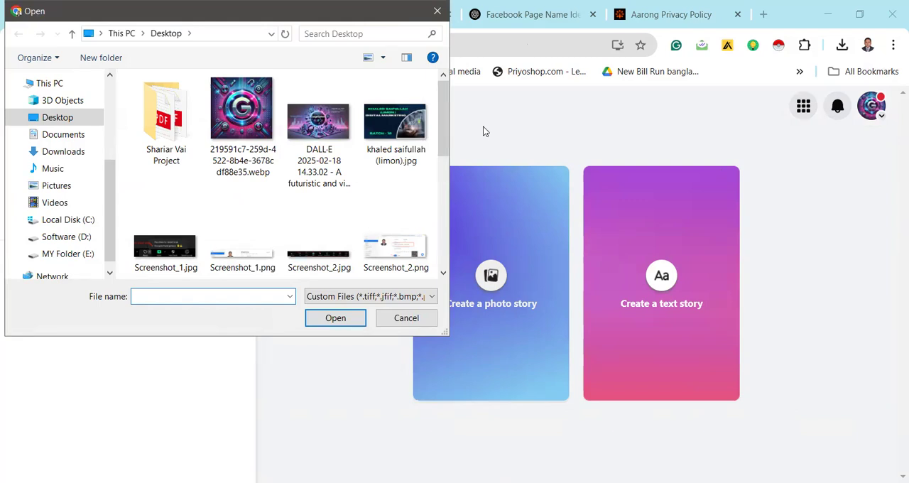
{"action": "left_click", "coordinate": [392, 108]}
{"action": "left_click", "coordinate": [332, 319]}
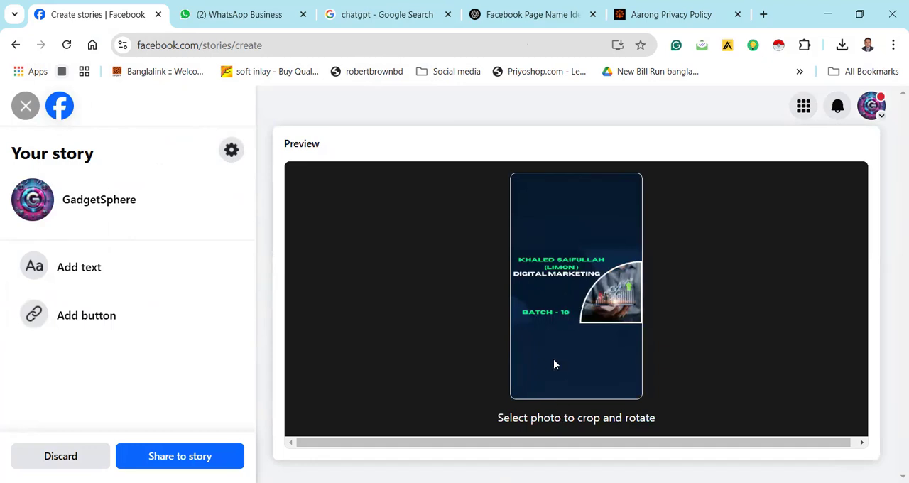
{"action": "left_click", "coordinate": [542, 297]}
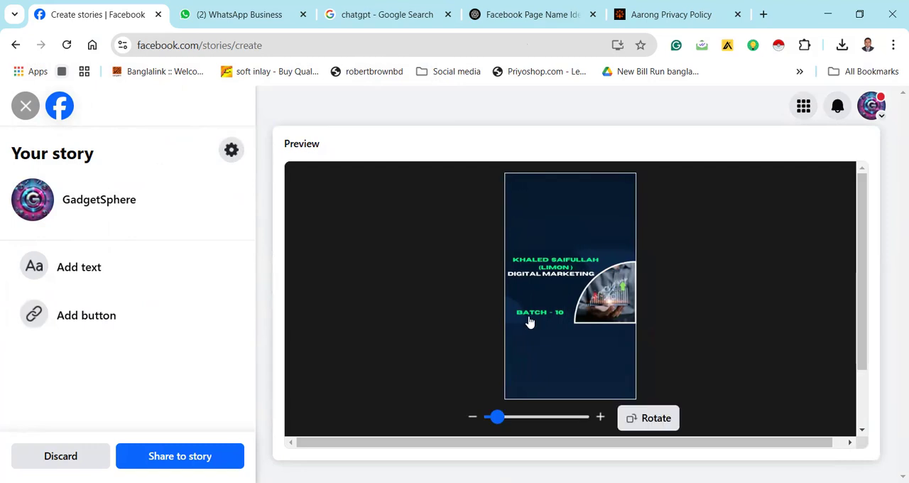
{"action": "left_click_drag", "start_coordinate": [497, 420], "coordinate": [488, 421]}
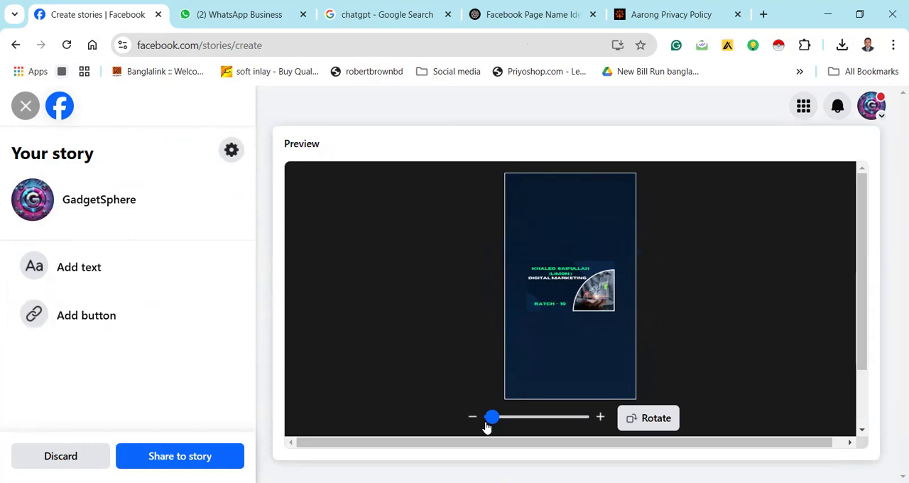
Add a web link button labelled See more to the story
{"action": "left_click", "coordinate": [113, 314]}
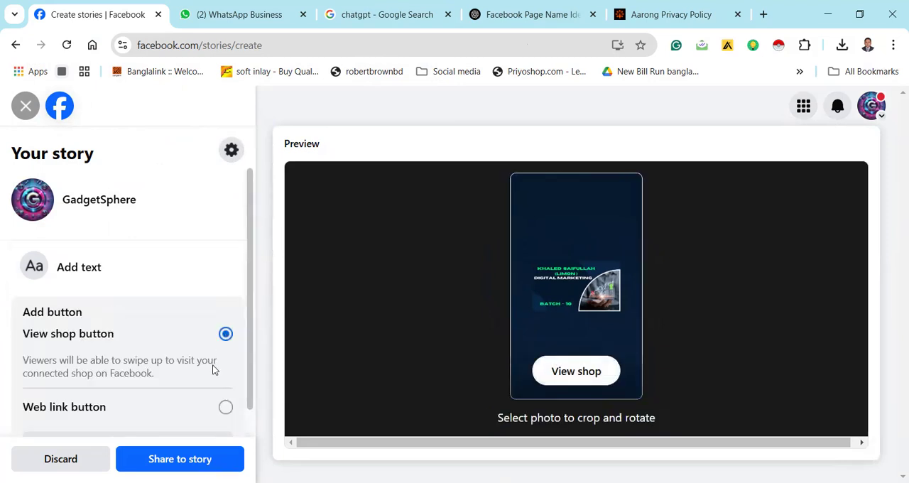
{"action": "left_click", "coordinate": [226, 407]}
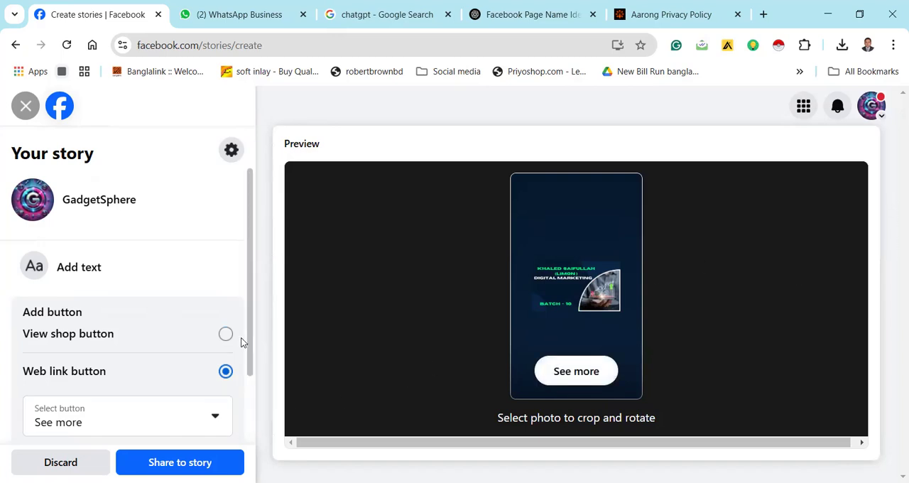
{"action": "left_click_drag", "start_coordinate": [250, 332], "coordinate": [241, 417]}
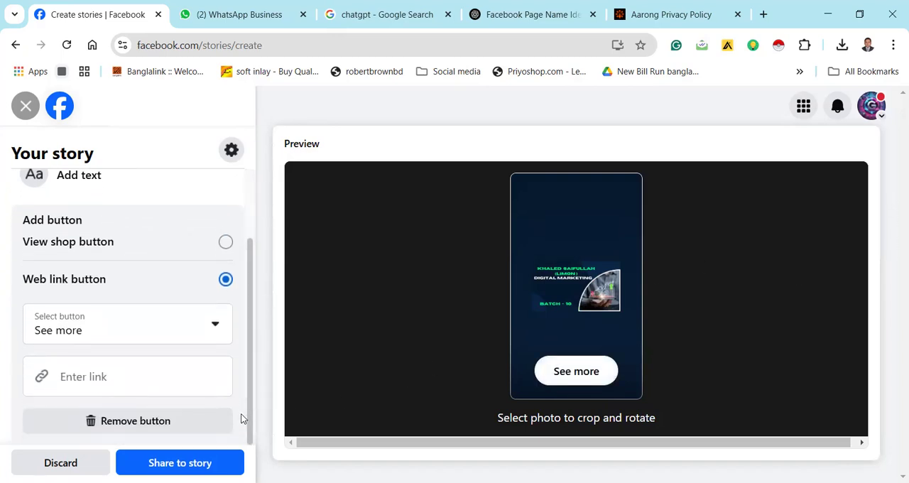
{"action": "left_click", "coordinate": [135, 376]}
{"action": "type", "text": "www"}
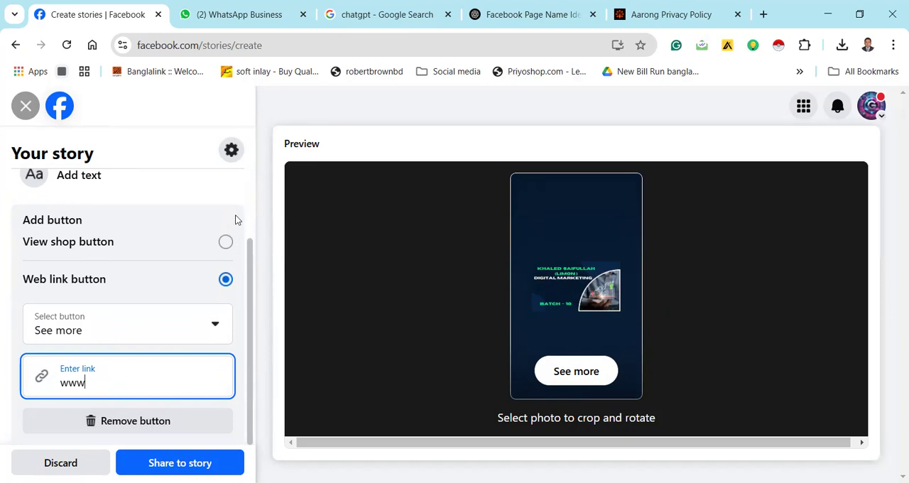
{"action": "key", "text": "BackSpace"}
{"action": "key", "text": "BackSpace"}
{"action": "key", "text": "BackSpace"}
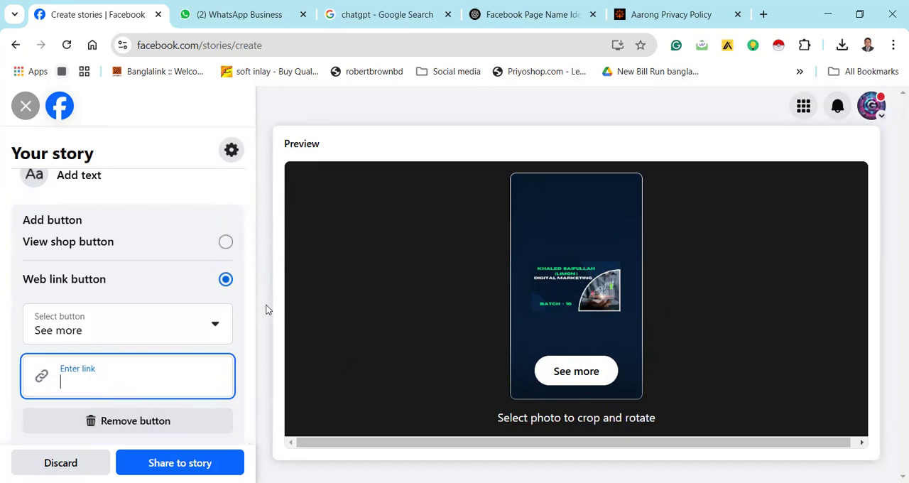
Look at the story's privacy options and leave them without changes
{"action": "left_click", "coordinate": [232, 152]}
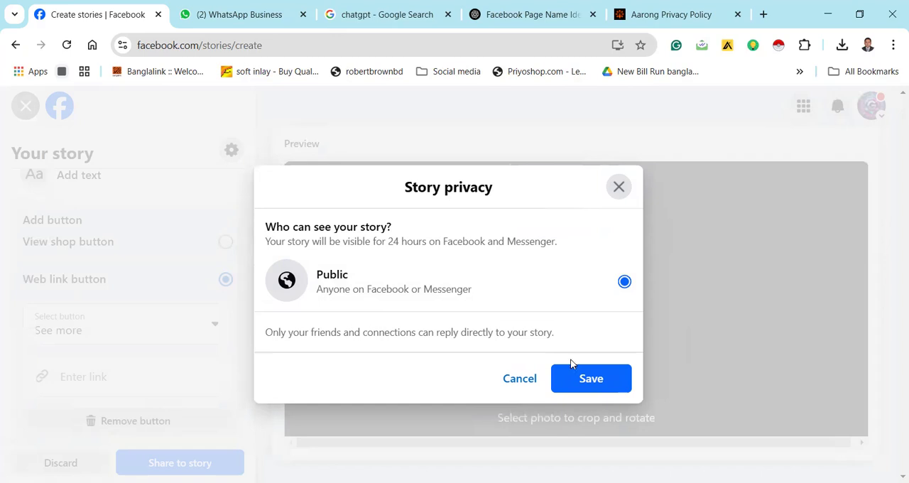
{"action": "left_click", "coordinate": [521, 378]}
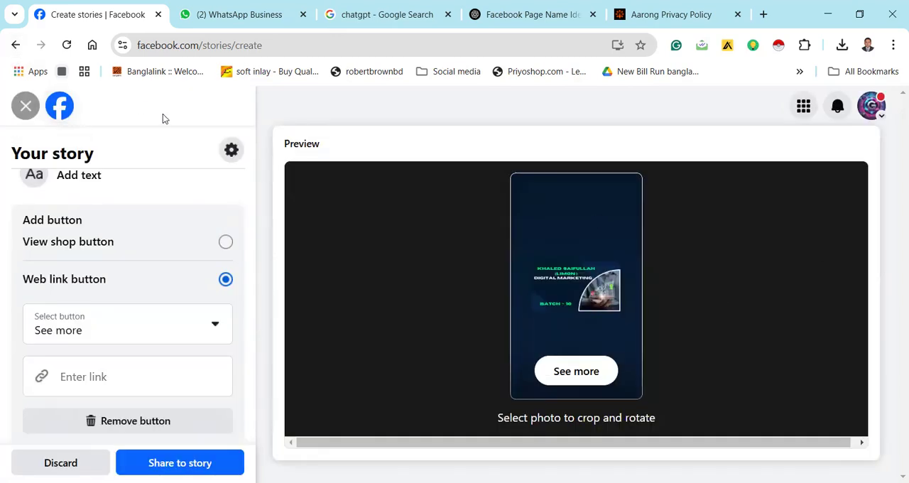
{"action": "left_click", "coordinate": [116, 381]}
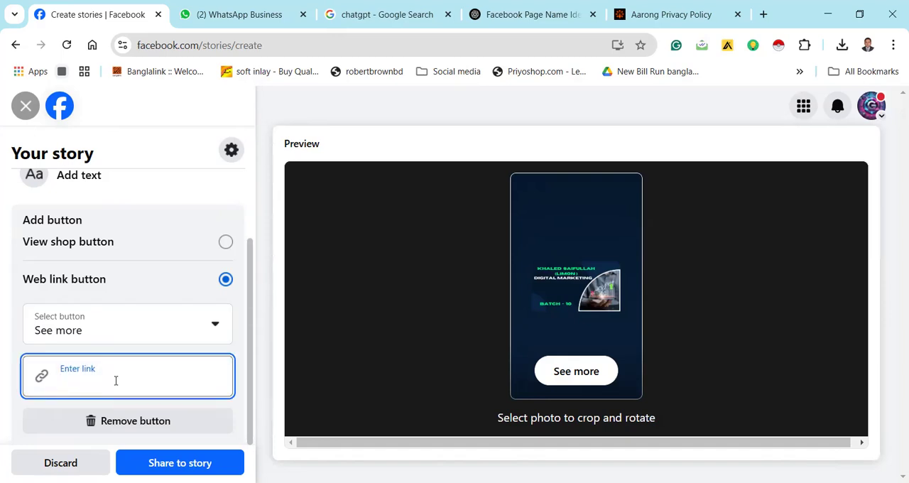
{"action": "type", "text": "www.Rj Gouripur"}
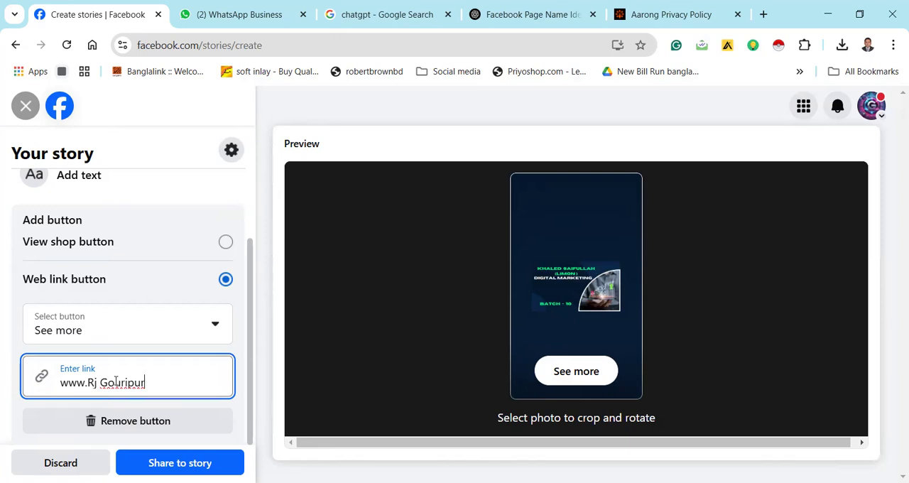
{"action": "left_click", "coordinate": [100, 382]}
{"action": "key", "text": "BackSpace"}
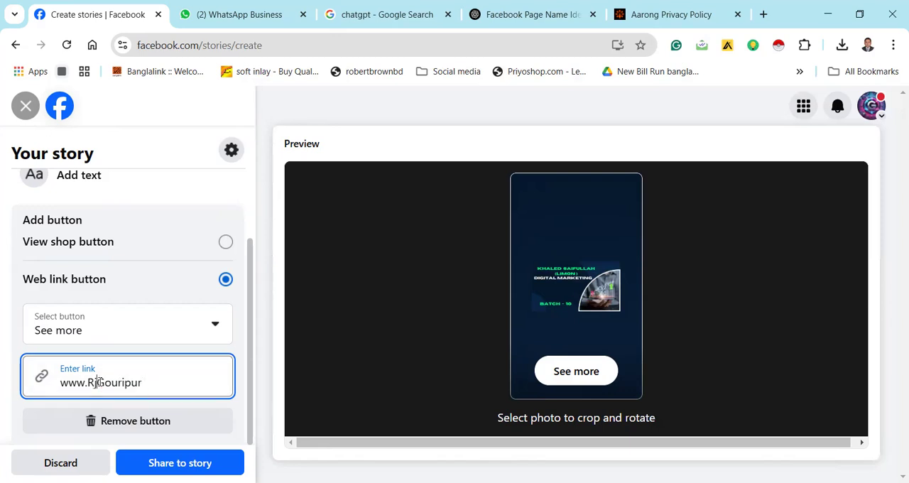
{"action": "left_click", "coordinate": [163, 377]}
{"action": "type", "text": ".com"}
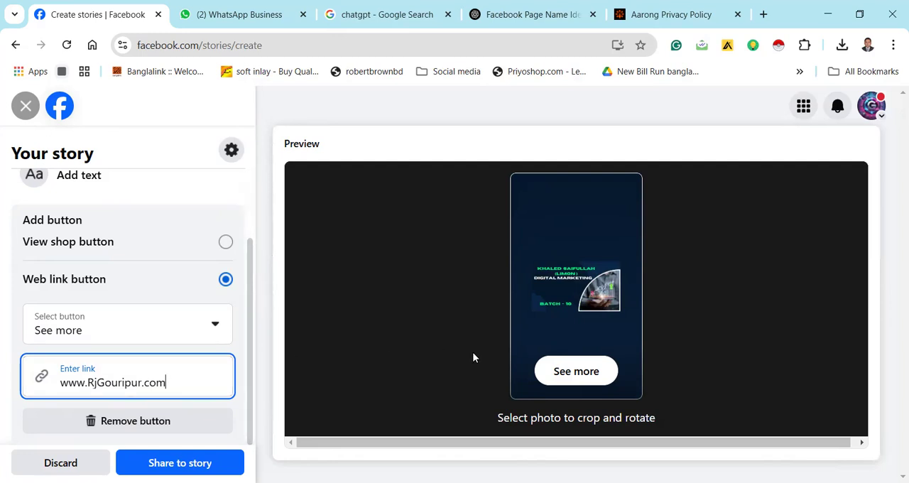
{"action": "left_click", "coordinate": [568, 370]}
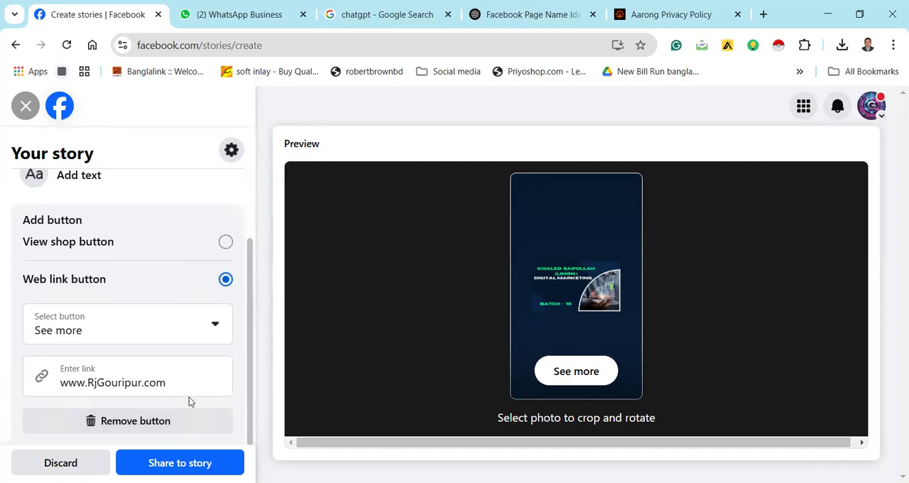
{"action": "left_click", "coordinate": [158, 463]}
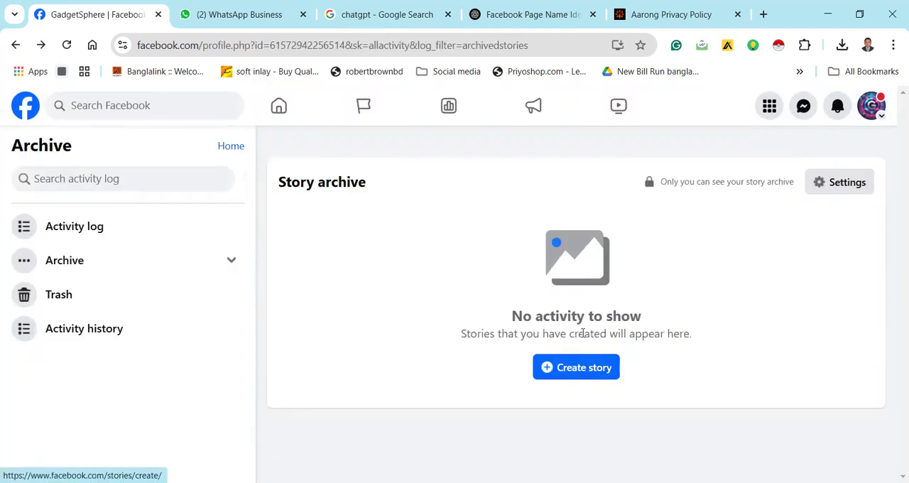
Look through the page's activity log and the story archive within the archive section
{"action": "left_click", "coordinate": [48, 237]}
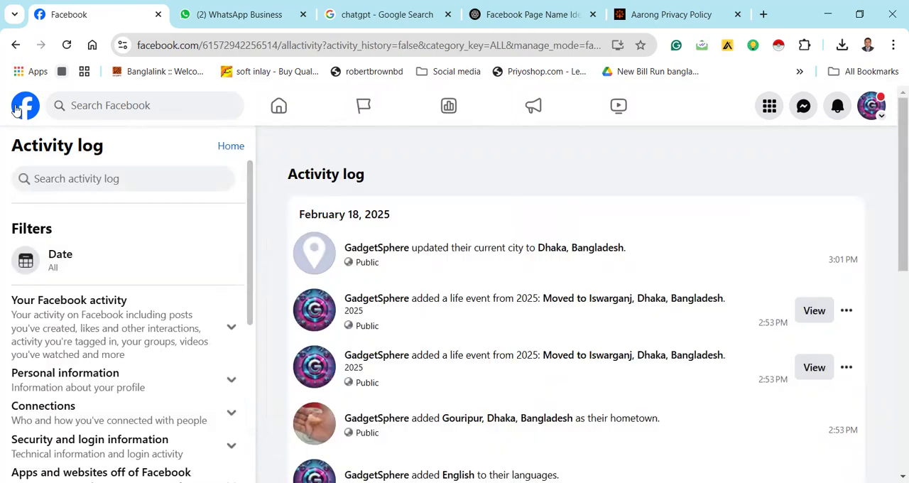
{"action": "left_click", "coordinate": [15, 46]}
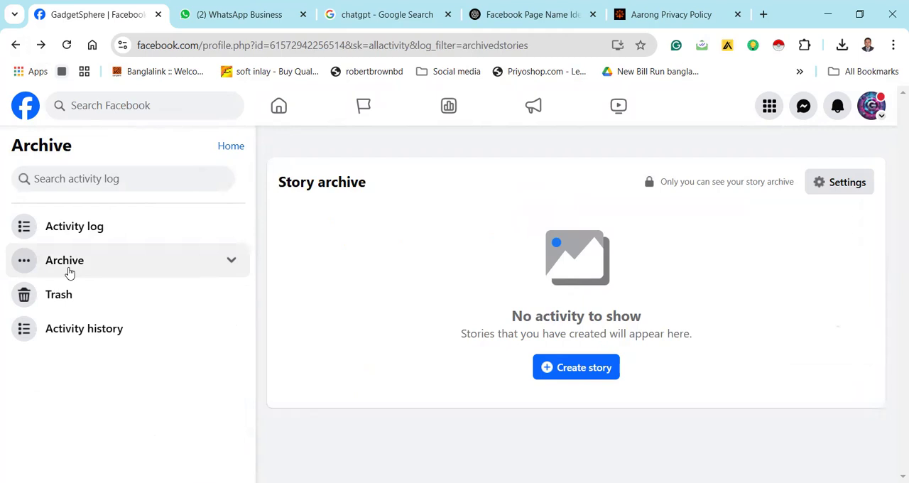
{"action": "left_click", "coordinate": [69, 273]}
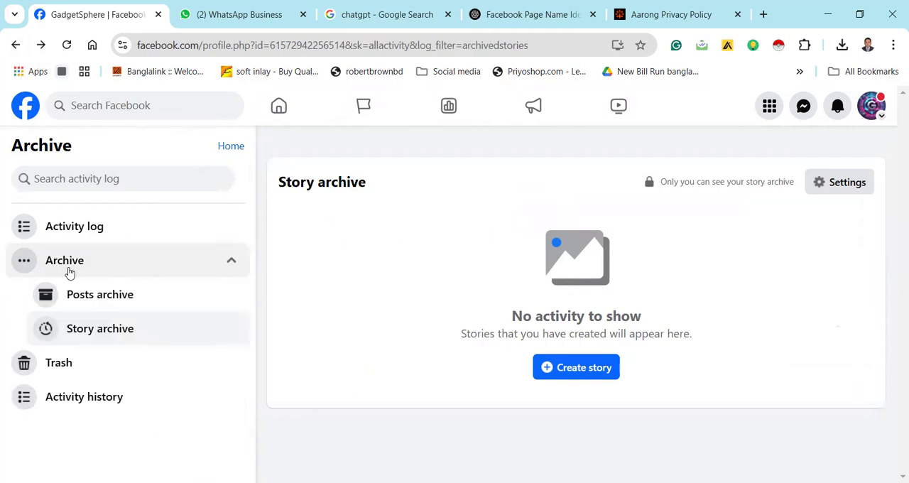
{"action": "left_click", "coordinate": [92, 341]}
View the published GadgetSphere story from the home feed, test its See more link, and close the story viewer
{"action": "left_click", "coordinate": [281, 105]}
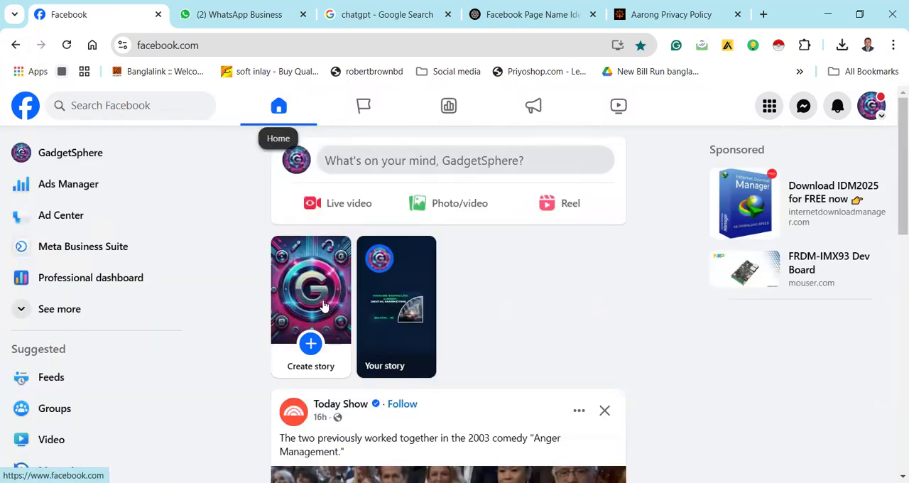
{"action": "left_click", "coordinate": [323, 306]}
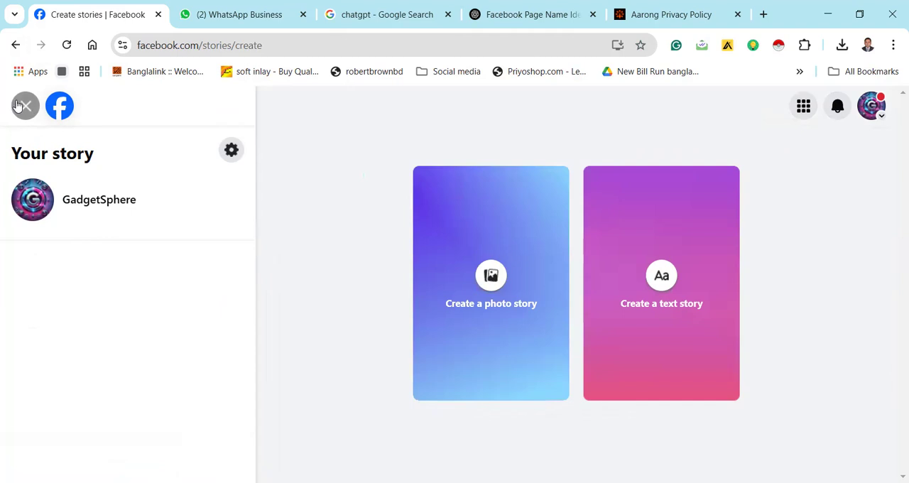
{"action": "left_click", "coordinate": [22, 105]}
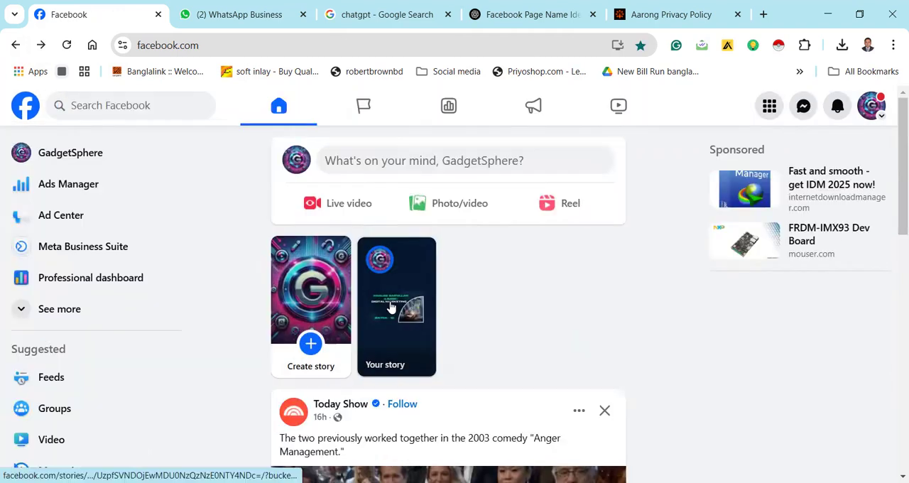
{"action": "left_click", "coordinate": [390, 304]}
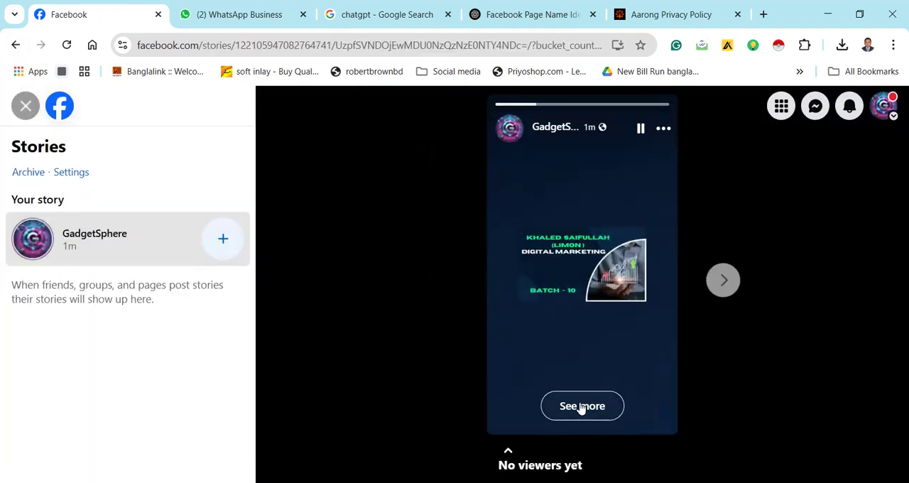
{"action": "left_click", "coordinate": [580, 408]}
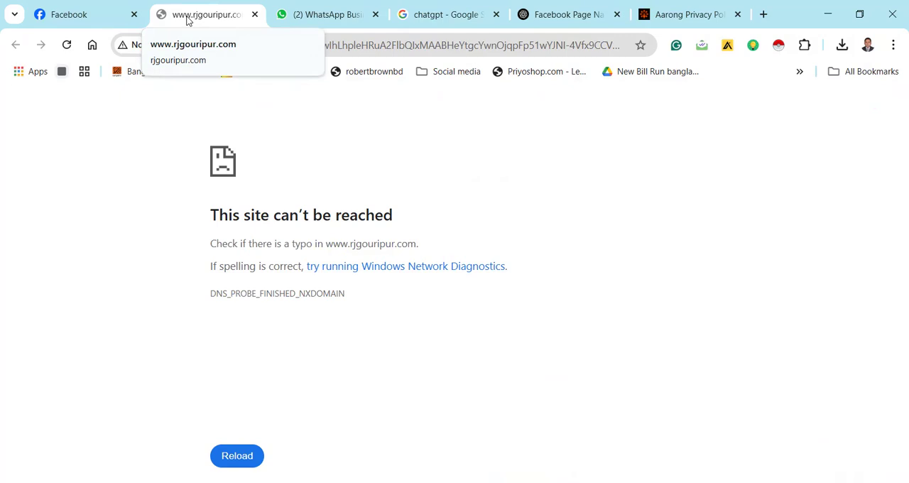
{"action": "left_click", "coordinate": [255, 15]}
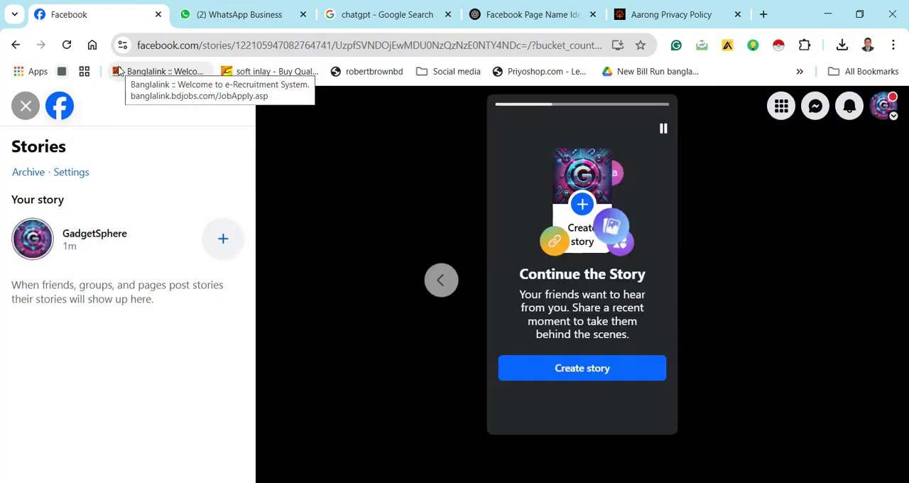
{"action": "left_click", "coordinate": [18, 107]}
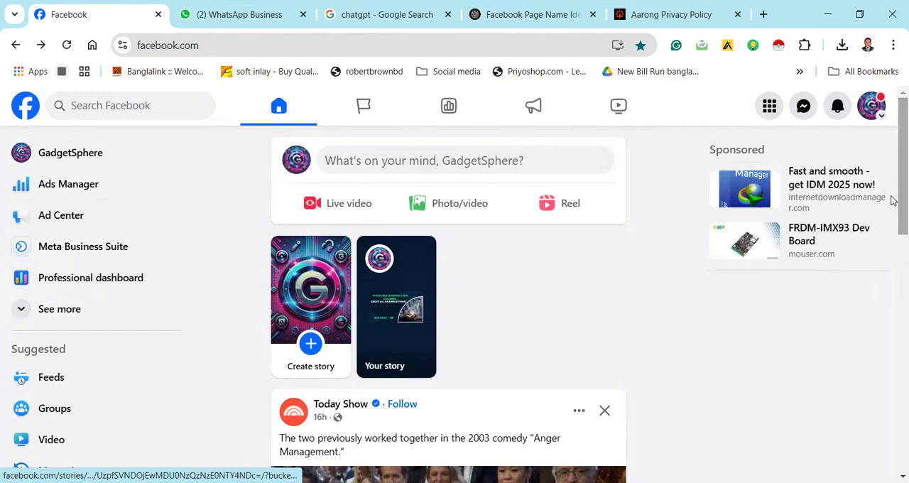
Expand the home feed's shortcut list and look through its entries
{"action": "left_click_drag", "start_coordinate": [893, 201], "coordinate": [893, 267]}
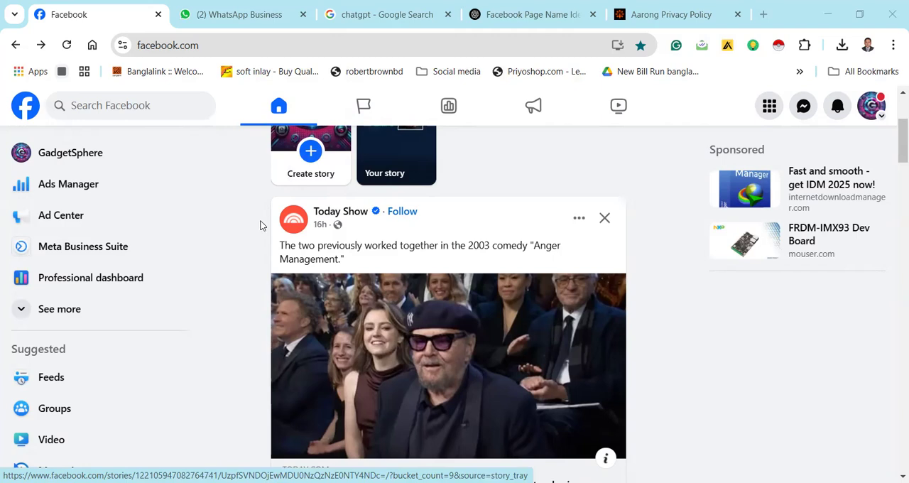
{"action": "left_click", "coordinate": [25, 312]}
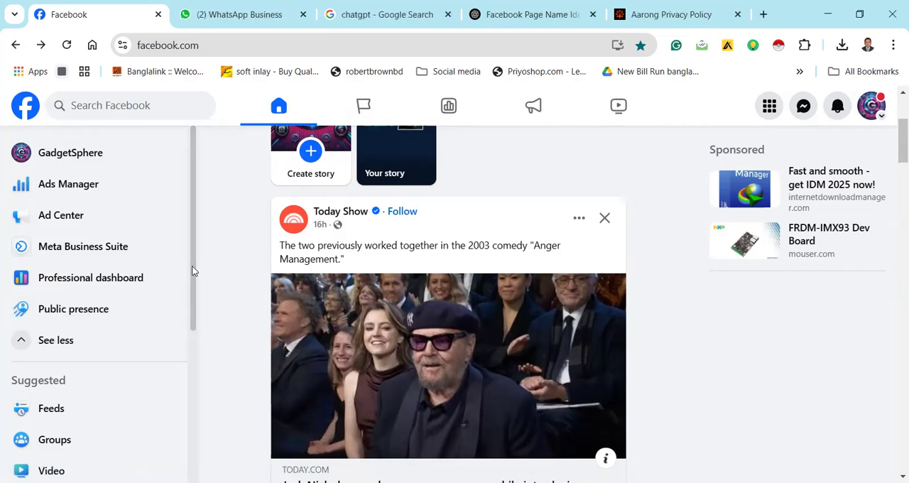
{"action": "scroll", "coordinate": [189, 327], "scroll_direction": "down", "scroll_amount": 2}
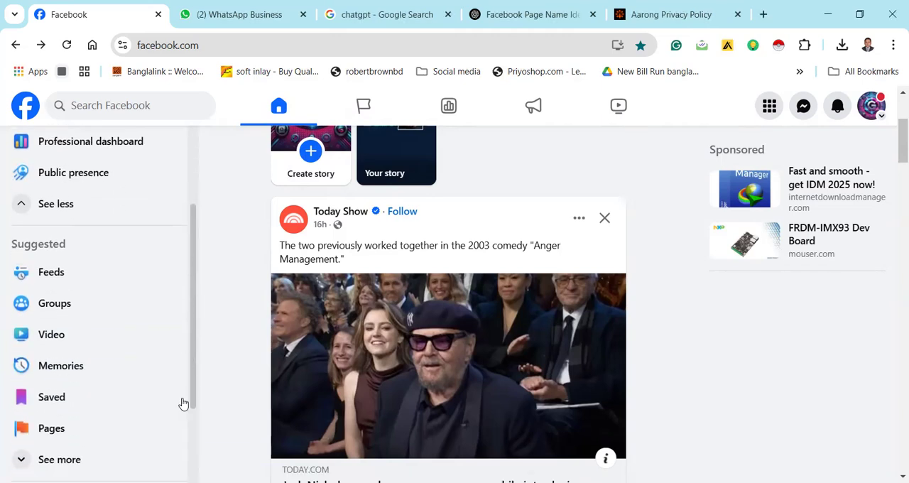
{"action": "scroll", "coordinate": [128, 154], "scroll_direction": "up", "scroll_amount": 2}
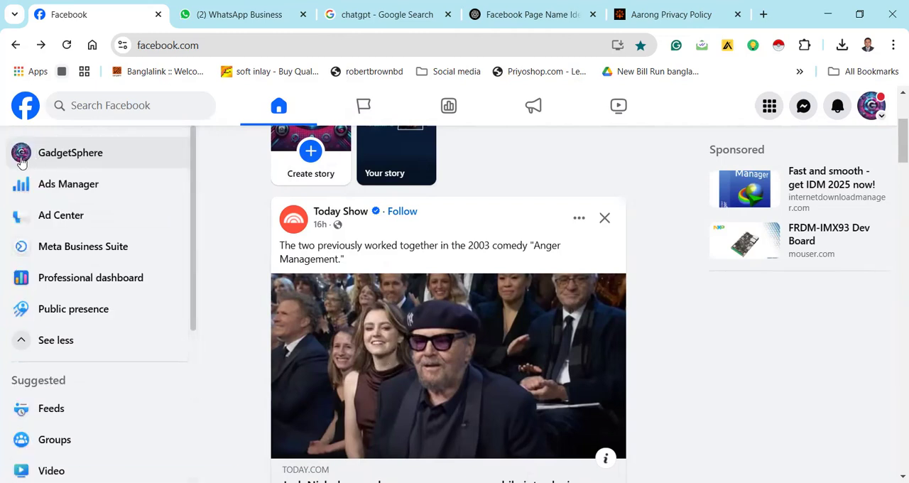
Open Meta Business Suite from the GadgetSphere page, closing the Aarong Privacy Policy page and the mobile app promotion
{"action": "left_click", "coordinate": [21, 162]}
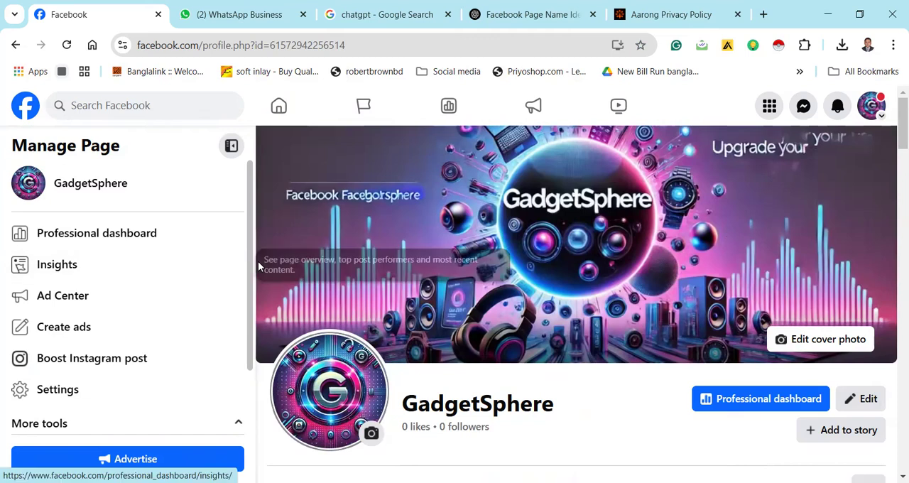
{"action": "scroll", "coordinate": [246, 324], "scroll_direction": "down", "scroll_amount": 2}
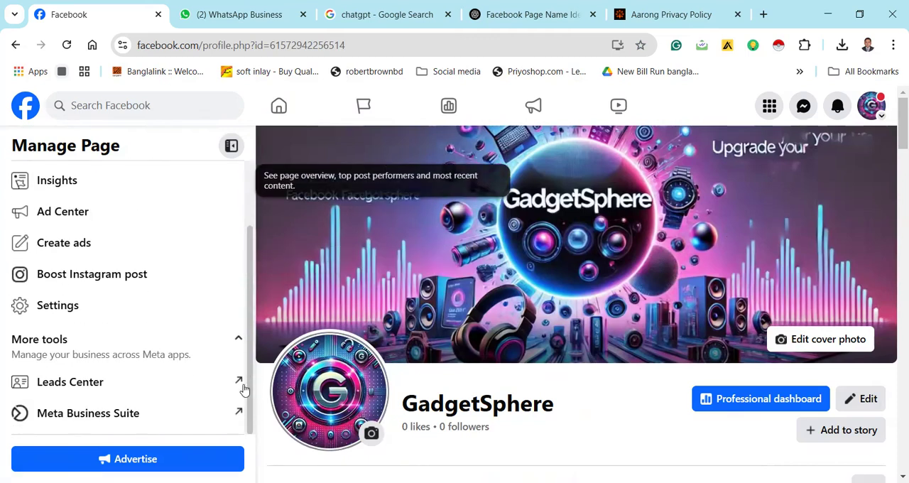
{"action": "left_click", "coordinate": [130, 414]}
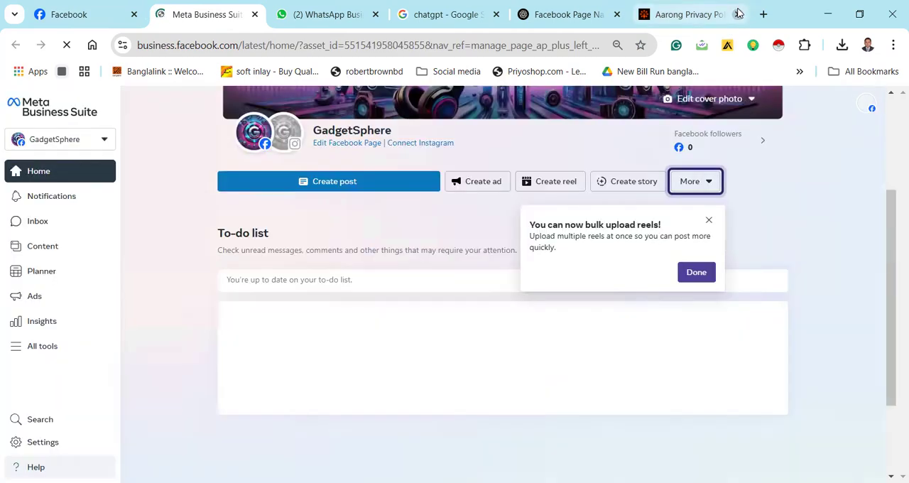
{"action": "left_click", "coordinate": [738, 14]}
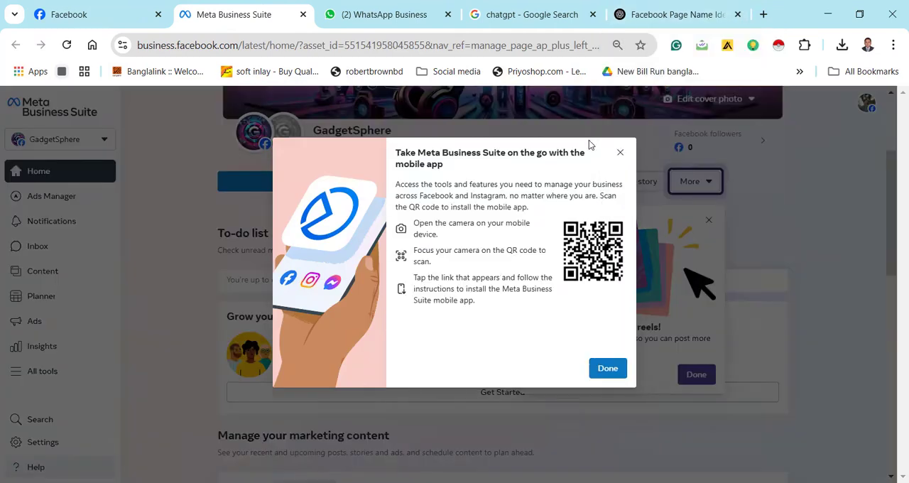
{"action": "left_click", "coordinate": [609, 368]}
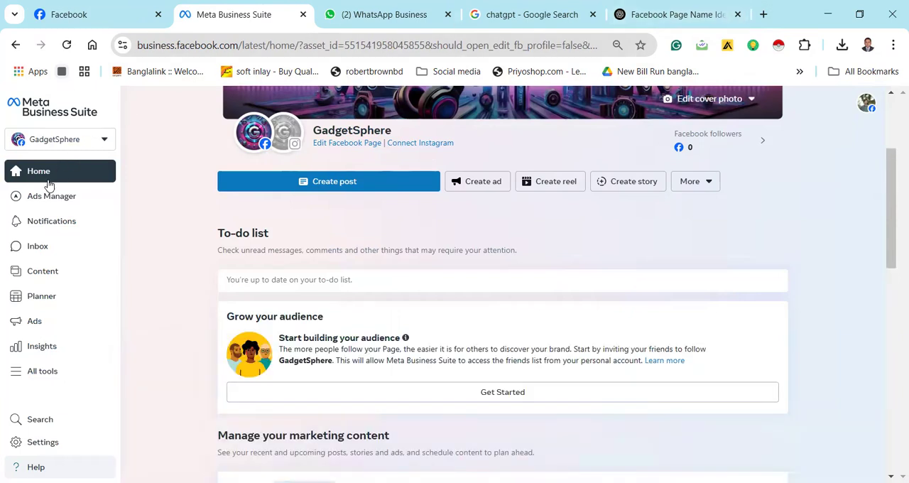
Look at the inbox automations and the automation templates, and close Meta Business Suite
{"action": "left_click", "coordinate": [46, 248]}
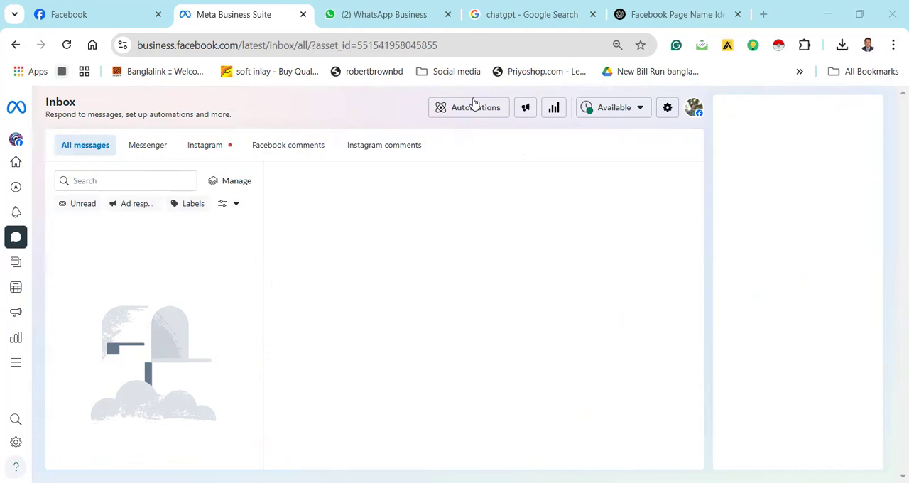
{"action": "left_click", "coordinate": [467, 112]}
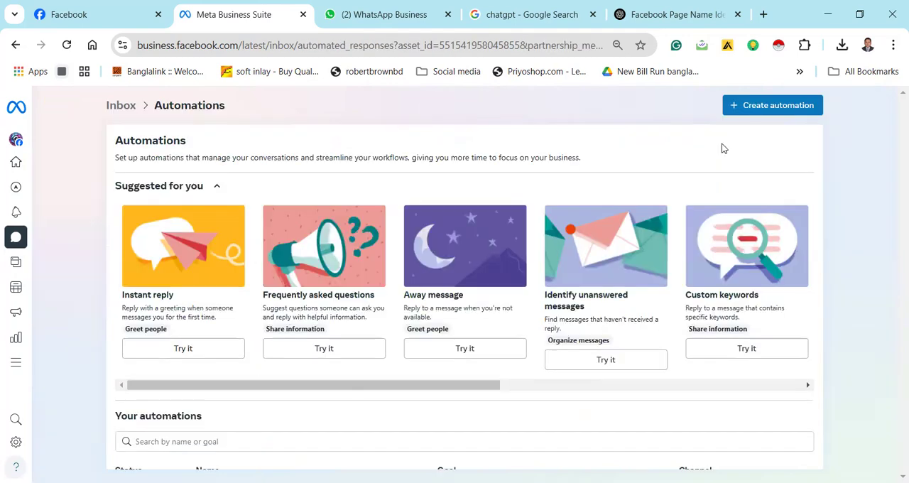
{"action": "left_click", "coordinate": [767, 108]}
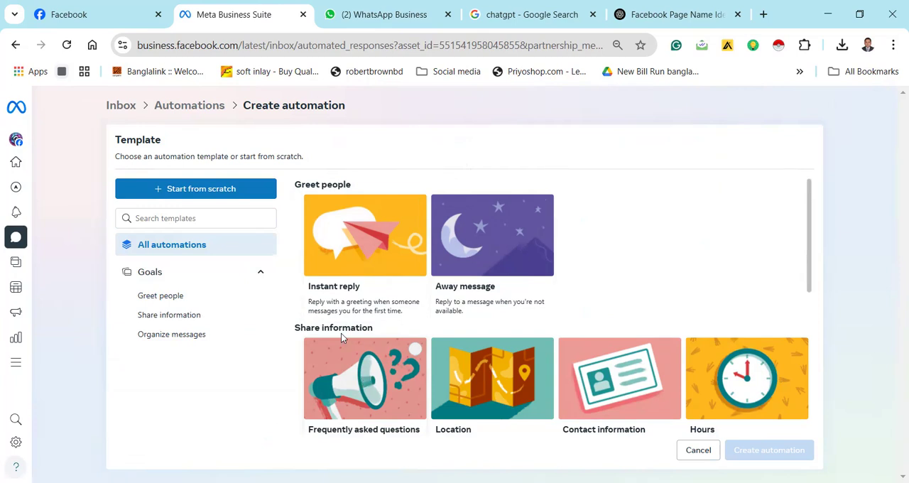
{"action": "left_click", "coordinate": [15, 47]}
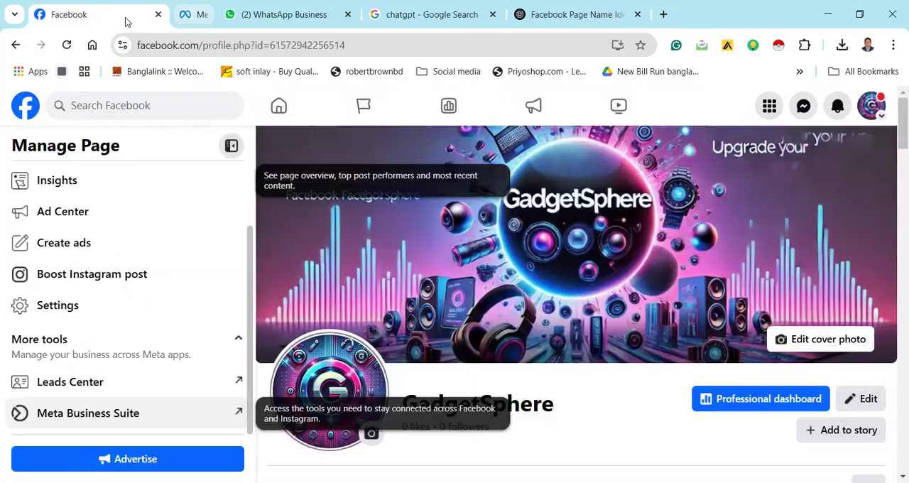
{"action": "left_click", "coordinate": [303, 14]}
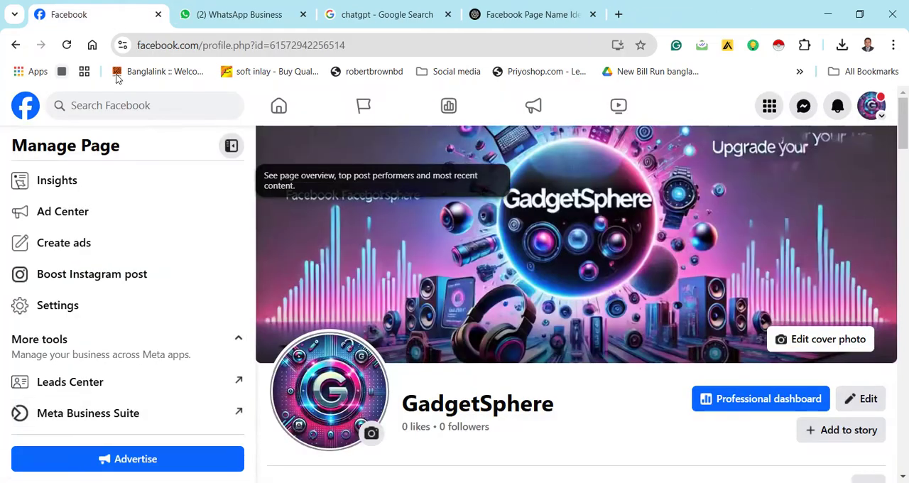
Reopen Meta Business Suite from the GadgetSphere page and open the inbox's Automations page
{"action": "left_click", "coordinate": [115, 418]}
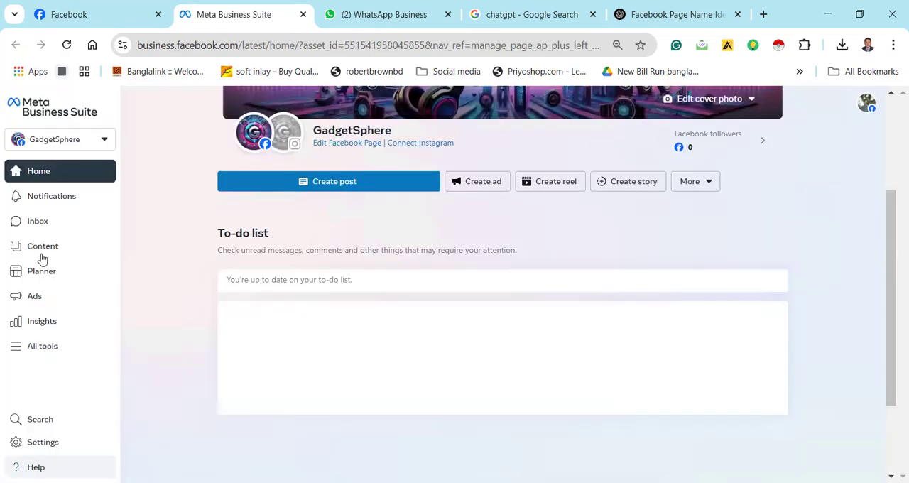
{"action": "left_click", "coordinate": [42, 260]}
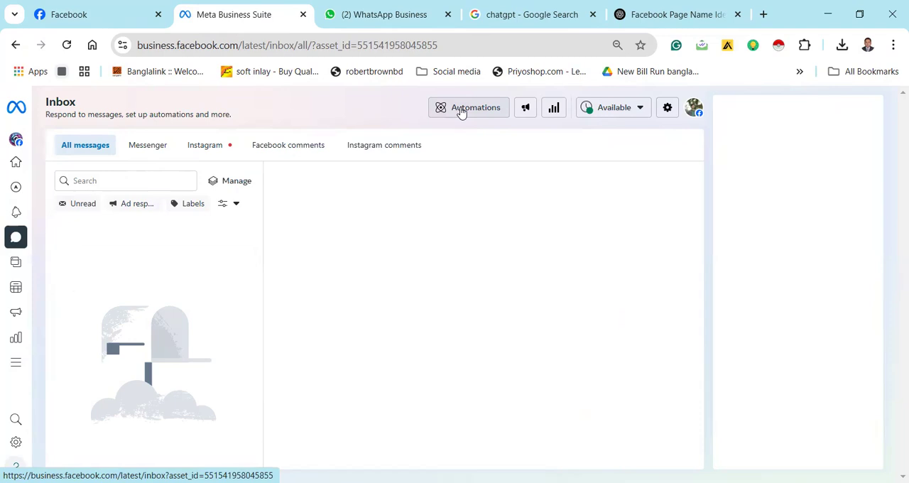
{"action": "left_click", "coordinate": [460, 109]}
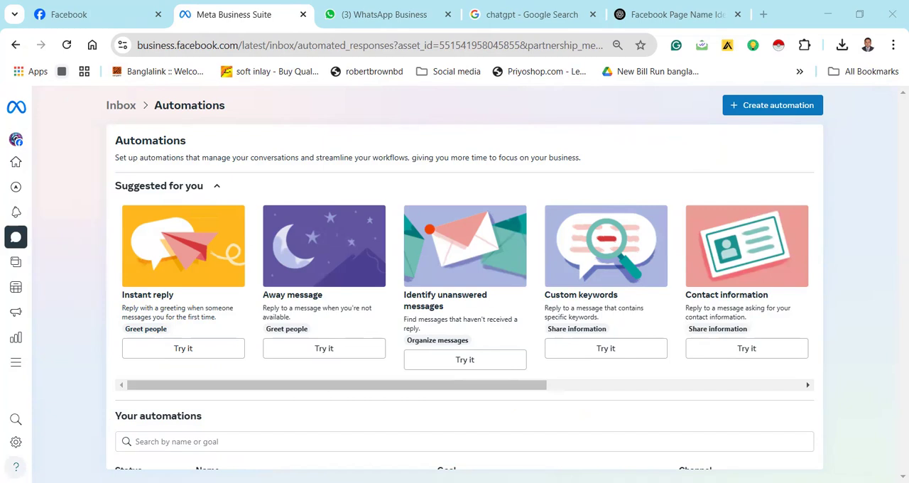
Create an inbox automation from the Instant reply template
{"action": "left_click", "coordinate": [775, 104]}
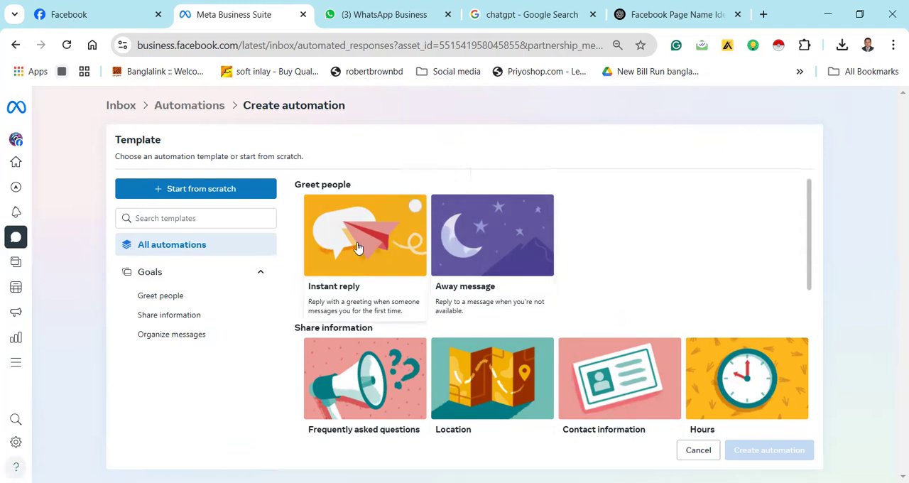
{"action": "left_click", "coordinate": [420, 210]}
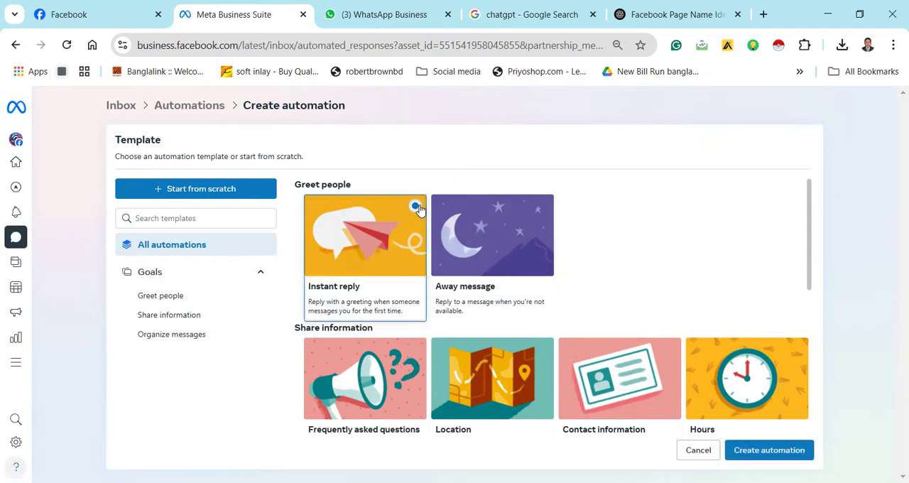
{"action": "left_click", "coordinate": [765, 450]}
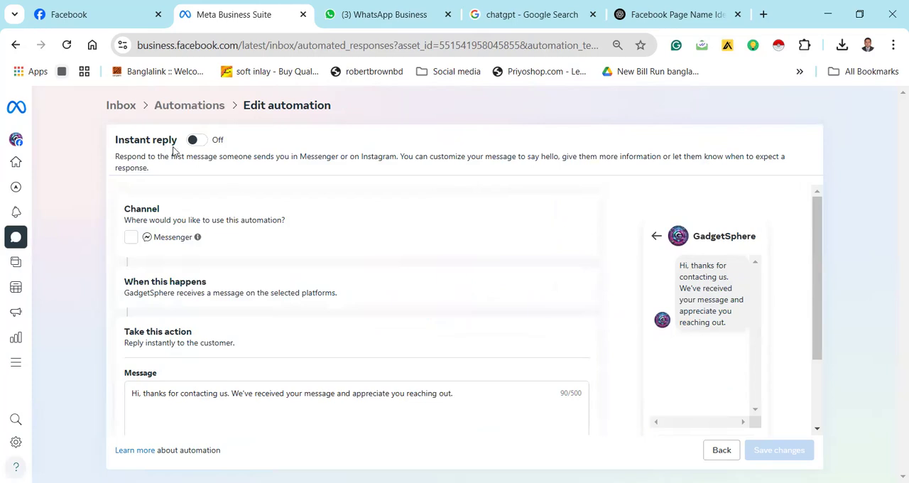
Select Messenger as the instant reply's channel and clear the default message text
{"action": "left_click", "coordinate": [200, 144]}
{"action": "left_click", "coordinate": [200, 144]}
{"action": "left_click", "coordinate": [130, 239]}
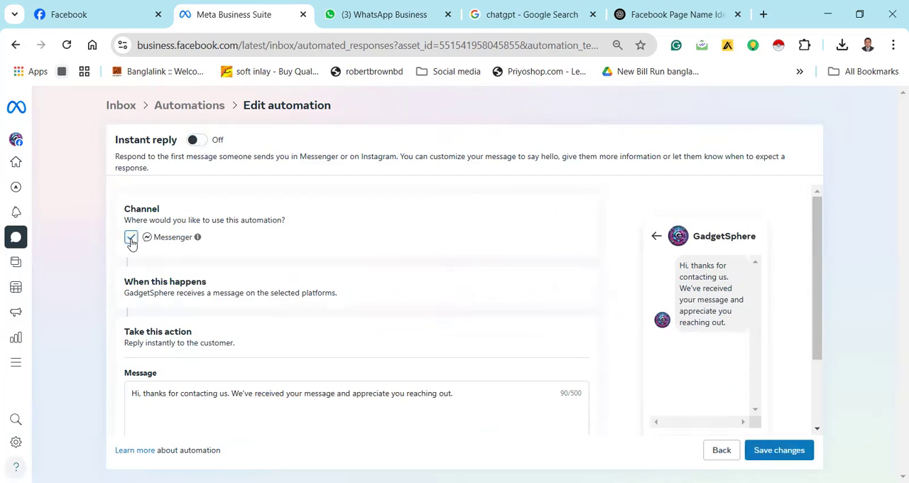
{"action": "left_click_drag", "start_coordinate": [817, 253], "coordinate": [814, 313]}
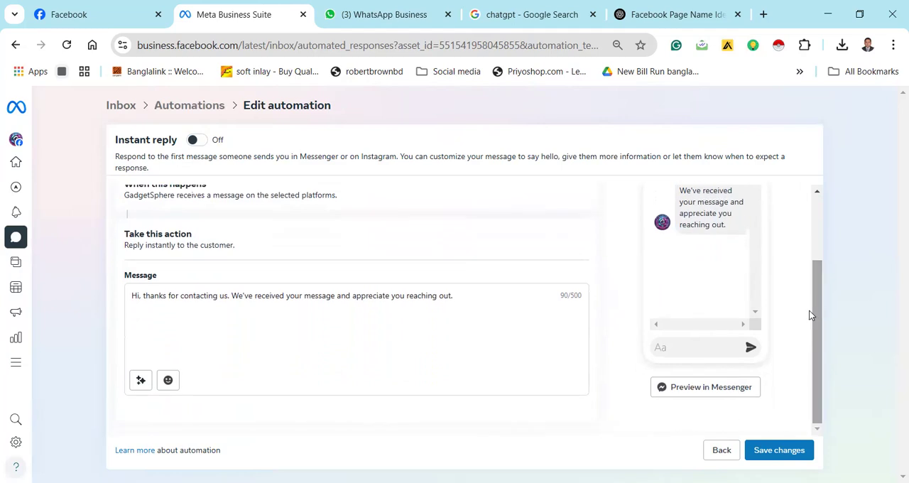
{"action": "left_click_drag", "start_coordinate": [455, 295], "coordinate": [125, 291]}
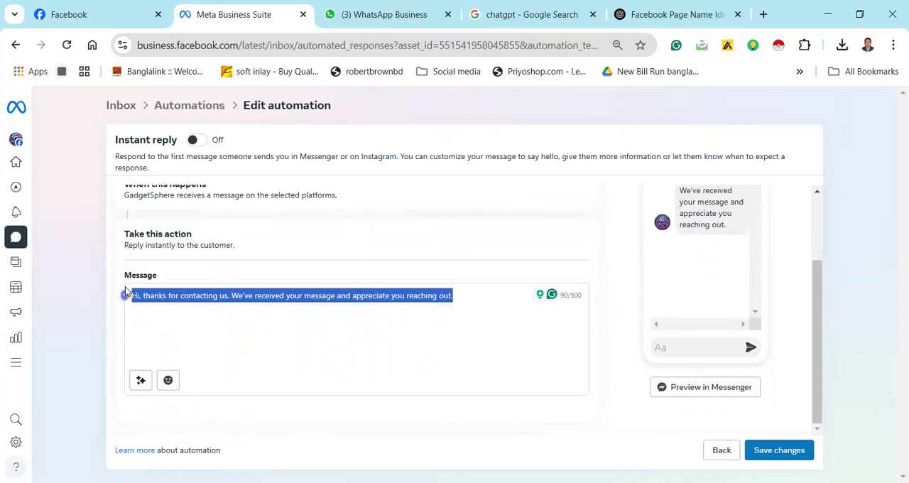
{"action": "key", "text": "BackSpace"}
{"action": "scroll", "coordinate": [287, 324], "scroll_direction": "up", "scroll_amount": 2}
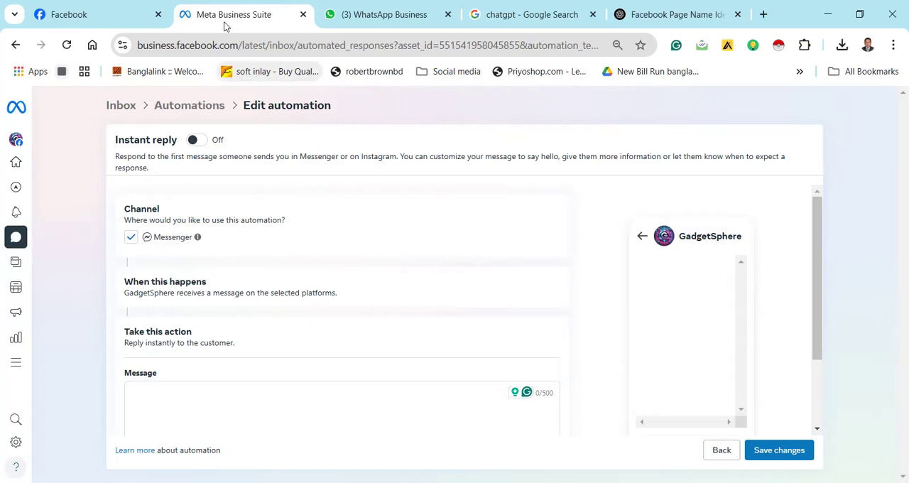
Copy the page name GadgetSphere from the Facebook page and return to the instant reply editor
{"action": "left_click", "coordinate": [126, 15]}
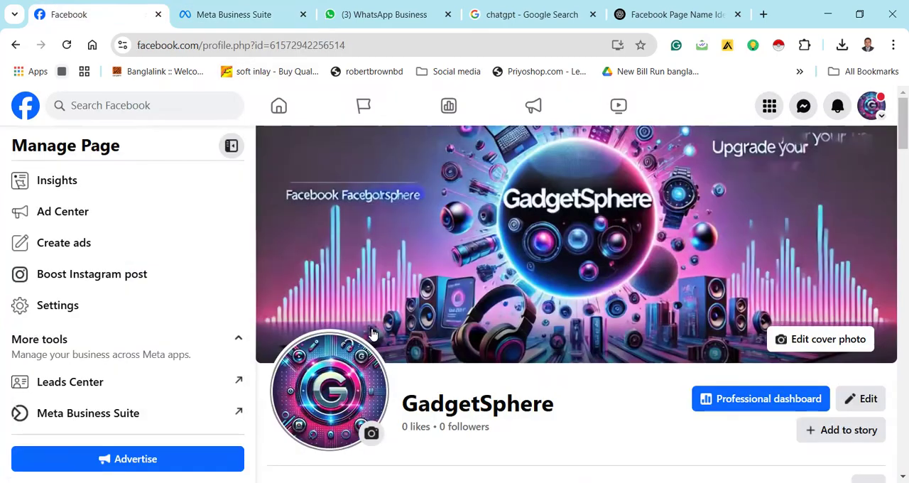
{"action": "left_click_drag", "start_coordinate": [556, 406], "coordinate": [405, 404]}
{"action": "key", "text": "ctrl+c"}
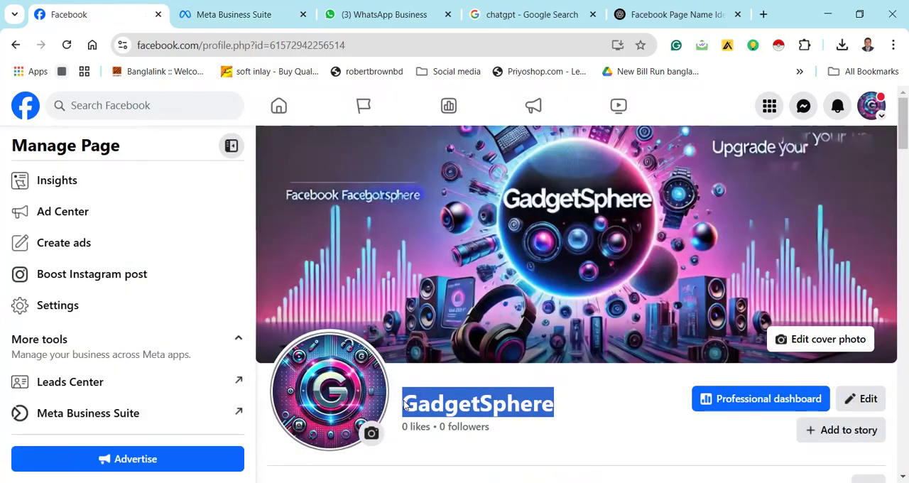
{"action": "left_click", "coordinate": [217, 14]}
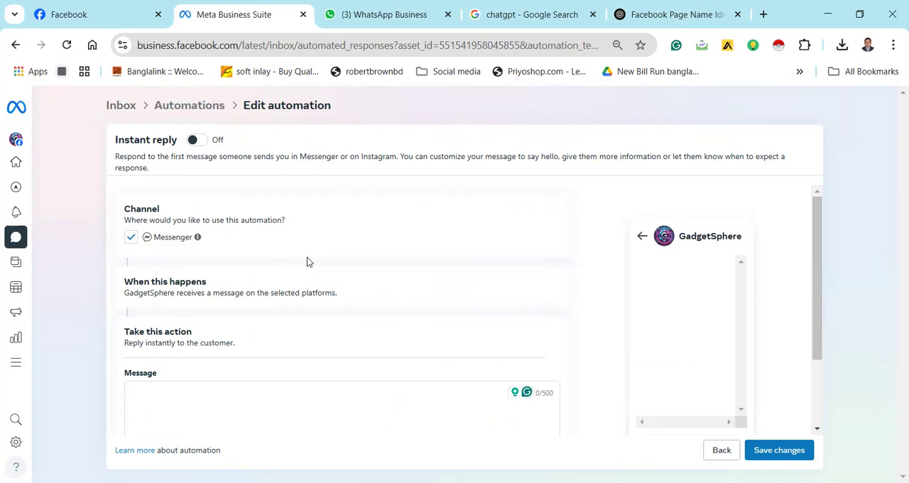
Ask ChatGPT in the Facebook Page Name Ideas chat: "GadgetSphere ei name a amke akta instant replay text like dau"
{"action": "left_click", "coordinate": [641, 16]}
{"action": "left_click", "coordinate": [394, 393]}
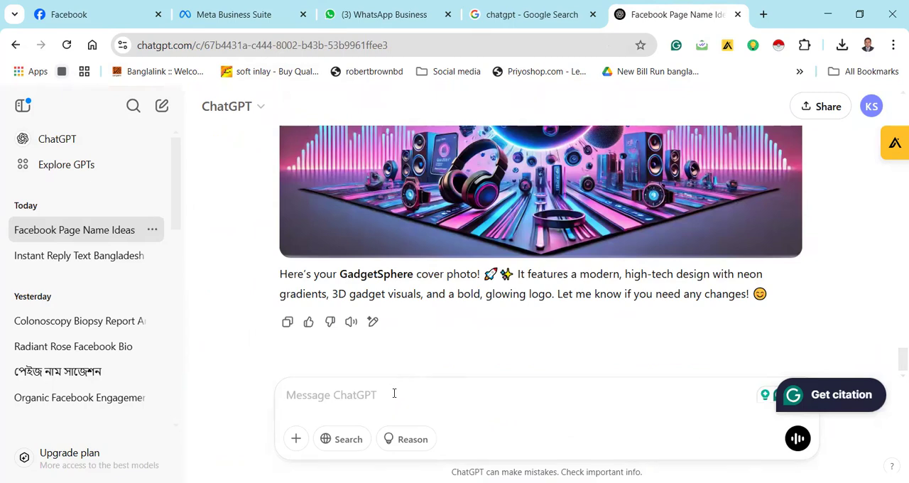
{"action": "key", "text": "ctrl+v"}
{"action": "type", "text": "a"}
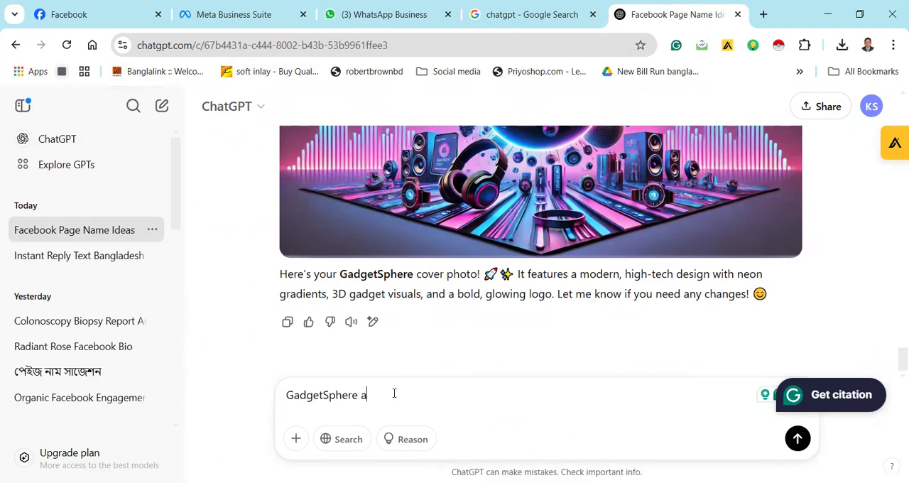
{"action": "type", "text": ",me"}
{"action": "key", "text": "BackSpace"}
{"action": "key", "text": "BackSpace"}
{"action": "key", "text": "BackSpace"}
{"action": "type", "text": "ei name a am"}
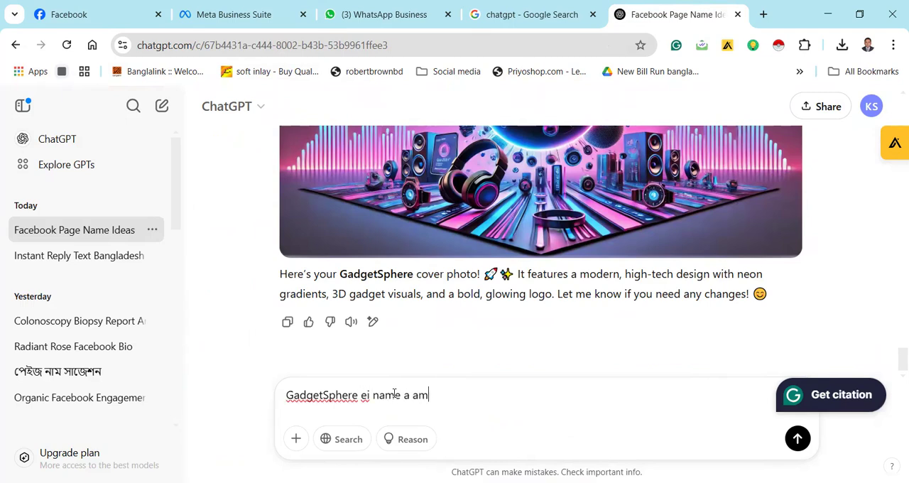
{"action": "type", "text": "ke akta "}
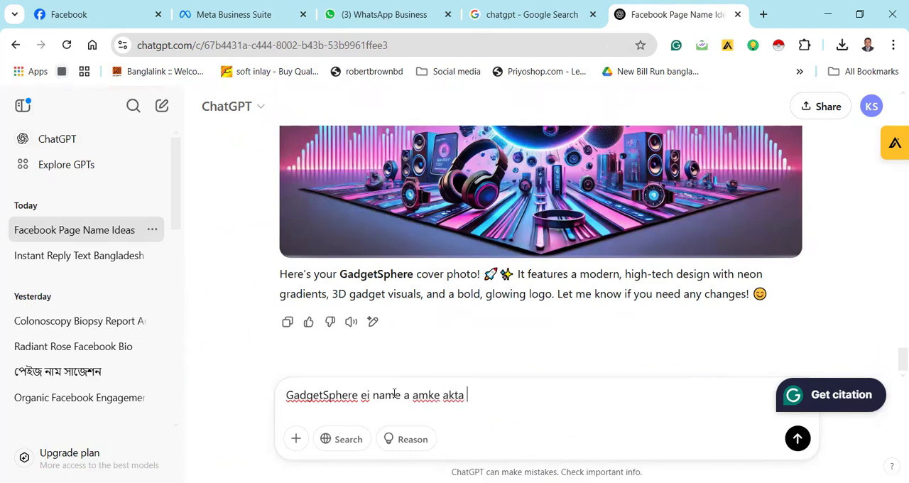
{"action": "type", "text": "instant replay"}
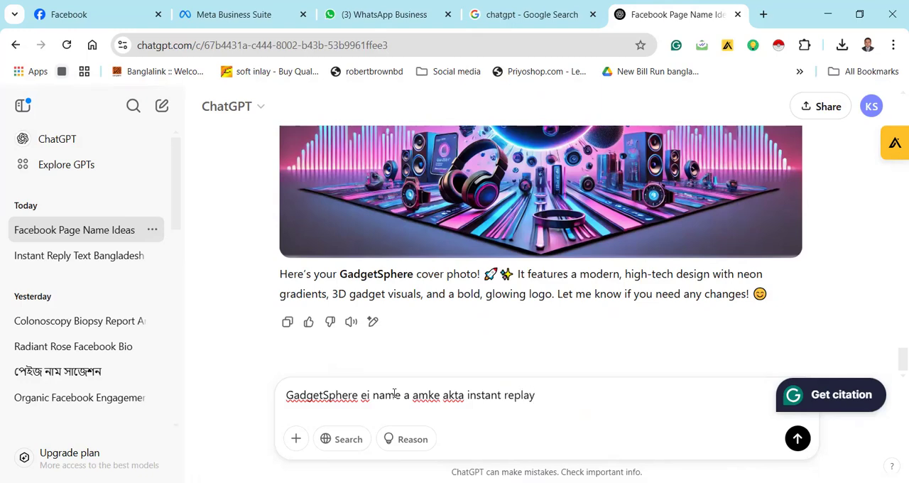
{"action": "type", "text": " text like dau"}
{"action": "key", "text": "Return"}
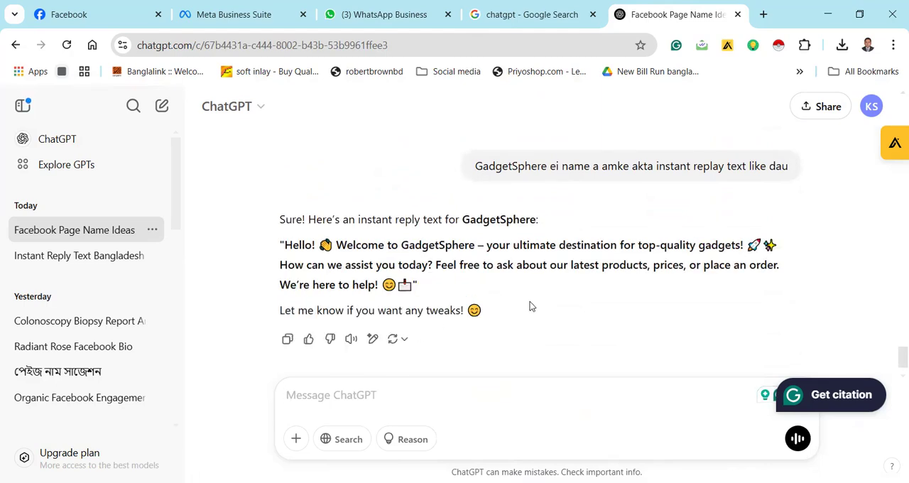
Copy ChatGPT's suggested GadgetSphere reply text into the instant reply's message in Meta Business Suite
{"action": "scroll", "coordinate": [609, 292], "scroll_direction": "down", "scroll_amount": 1}
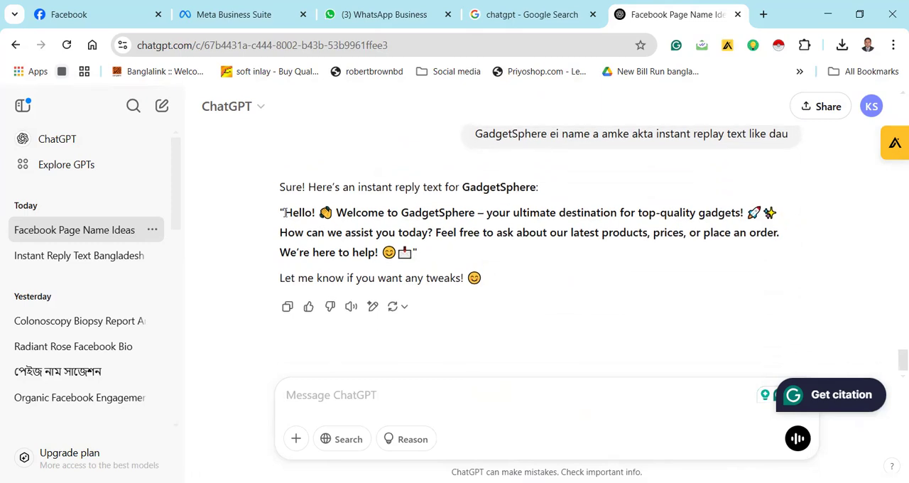
{"action": "left_click_drag", "start_coordinate": [281, 208], "coordinate": [517, 287]}
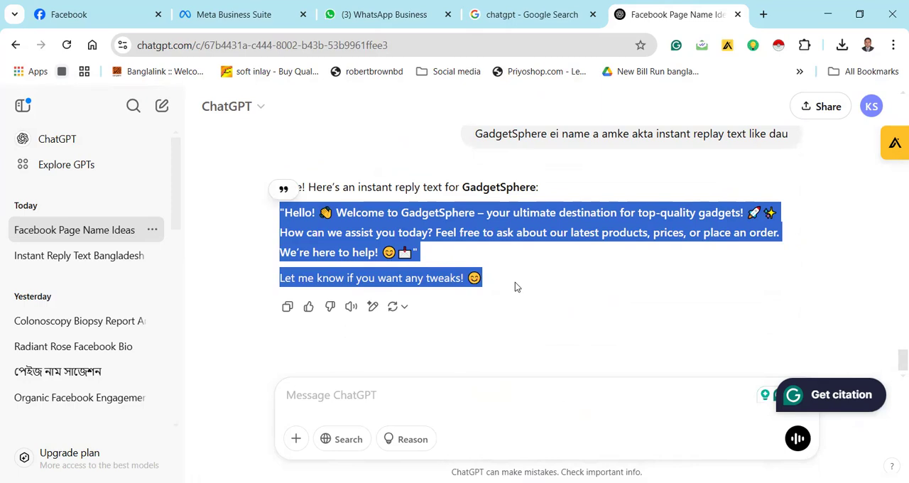
{"action": "left_click", "coordinate": [242, 17]}
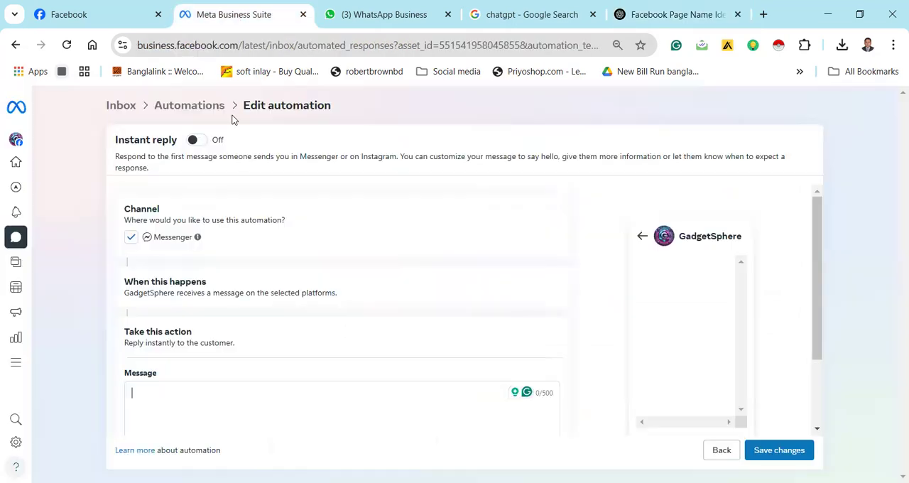
{"action": "type", "text": "\"Hello! 👋 Welcome to GadgetSphere – your ultimate destination for top-quality gadgets! 🚀✨ How can we assist you today? Feel free to ask about our latest products, prices, or place an order. We're here to help! 😊\" Let me know if you want any tweaks! 😊"}
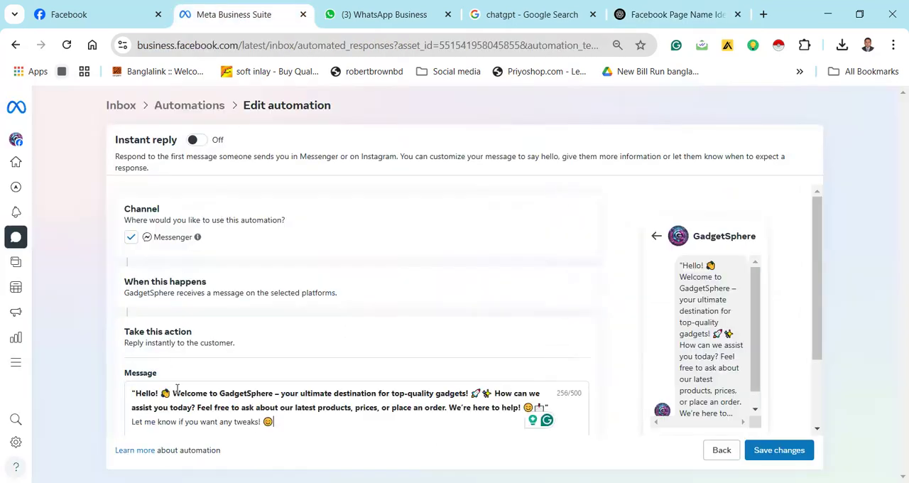
Remove the quotation marks around the pasted greeting and accept the suggested wording "products, and prices"
{"action": "left_click", "coordinate": [137, 391]}
{"action": "key", "text": "BackSpace"}
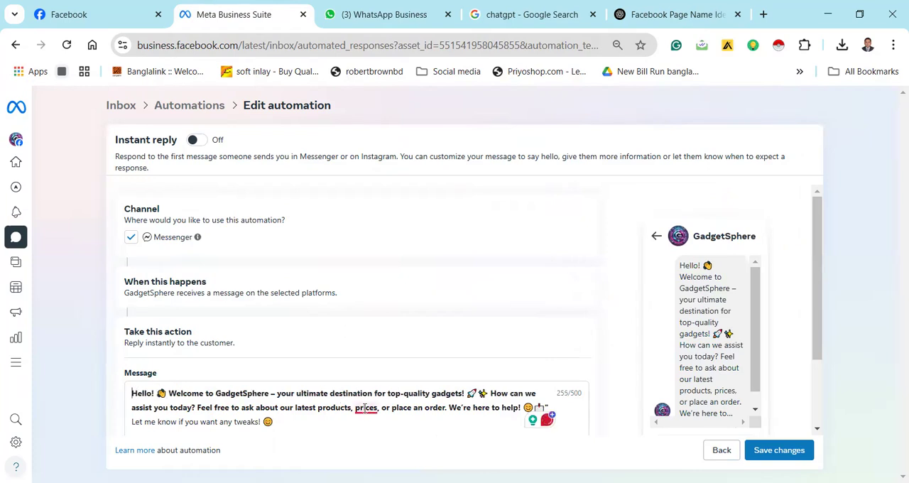
{"action": "mouse_move", "coordinate": [366, 409]}
{"action": "left_click", "coordinate": [369, 351]}
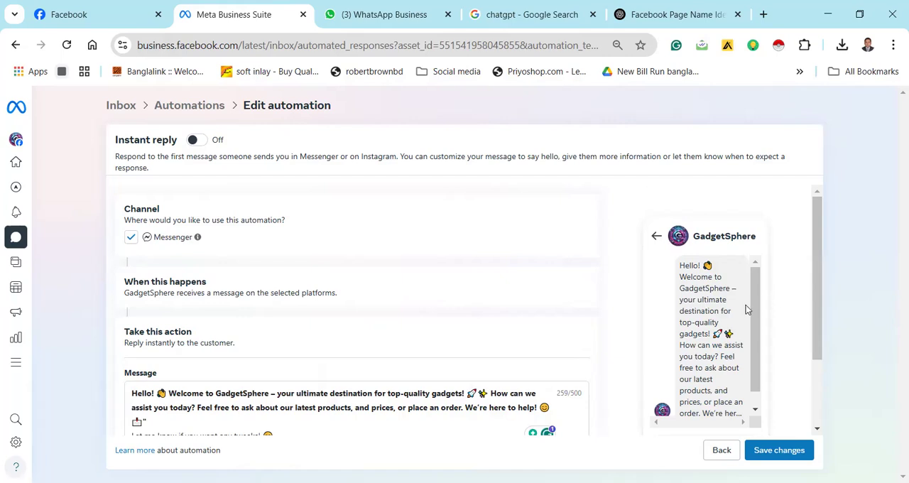
{"action": "left_click_drag", "start_coordinate": [756, 305], "coordinate": [758, 327]}
{"action": "left_click_drag", "start_coordinate": [817, 299], "coordinate": [806, 343]}
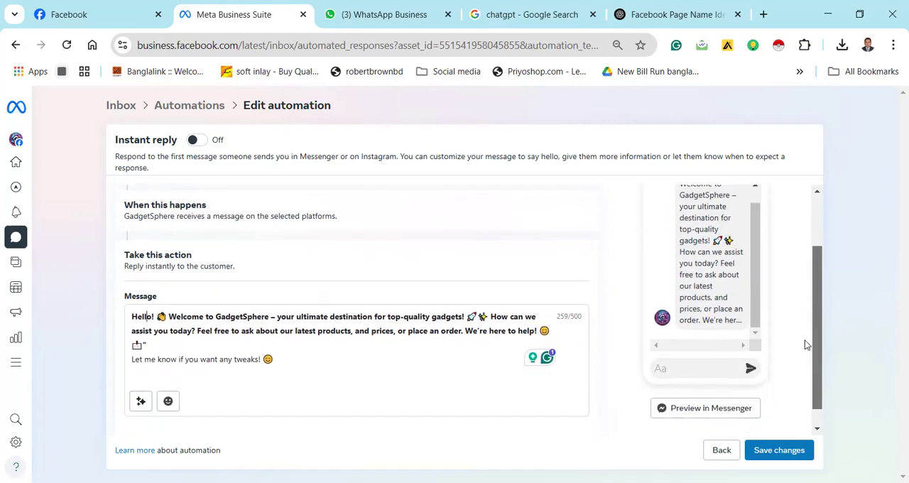
{"action": "left_click", "coordinate": [159, 343]}
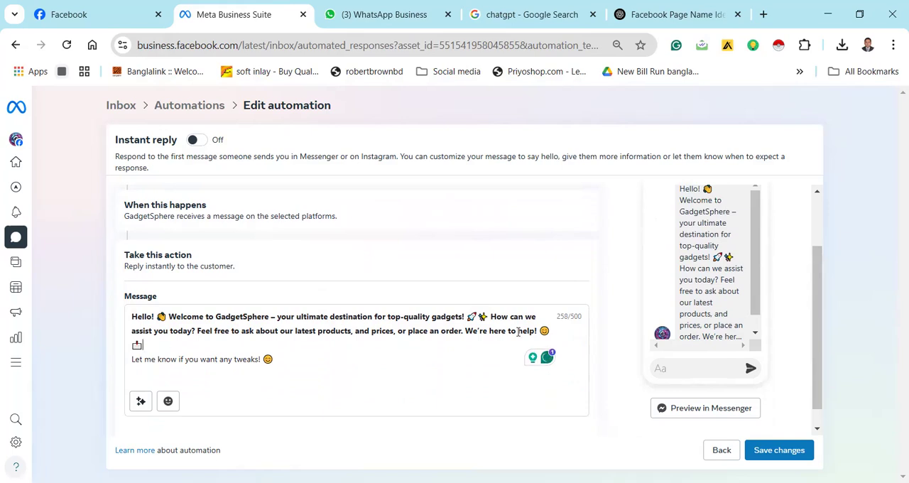
Try personalizing the instant reply with the recipient's full name before "Hello!", and remove that placeholder
{"action": "left_click_drag", "start_coordinate": [820, 319], "coordinate": [817, 255]}
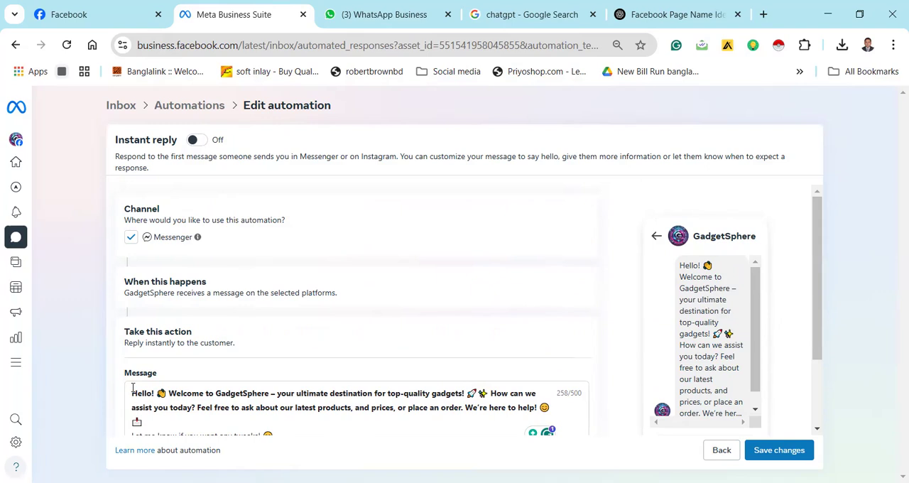
{"action": "scroll", "coordinate": [321, 306], "scroll_direction": "down", "scroll_amount": 2}
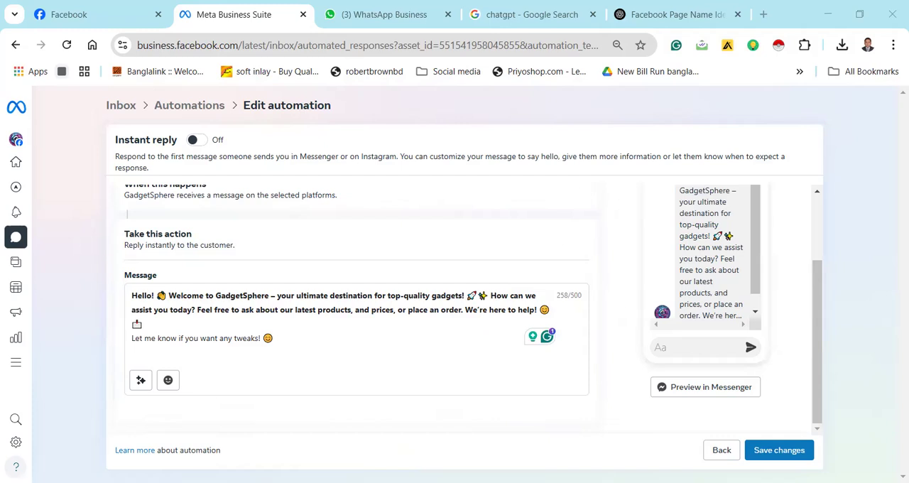
{"action": "left_click", "coordinate": [141, 381]}
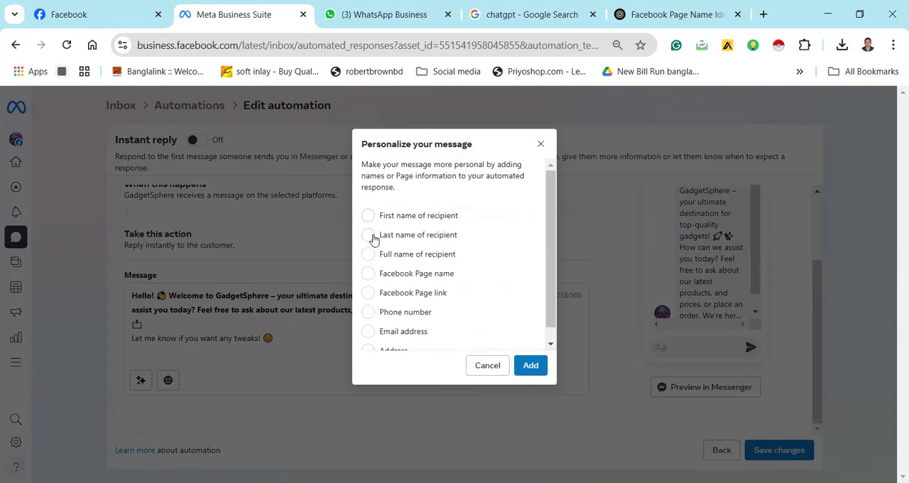
{"action": "left_click", "coordinate": [372, 238]}
{"action": "left_click", "coordinate": [368, 254]}
{"action": "left_click", "coordinate": [530, 365]}
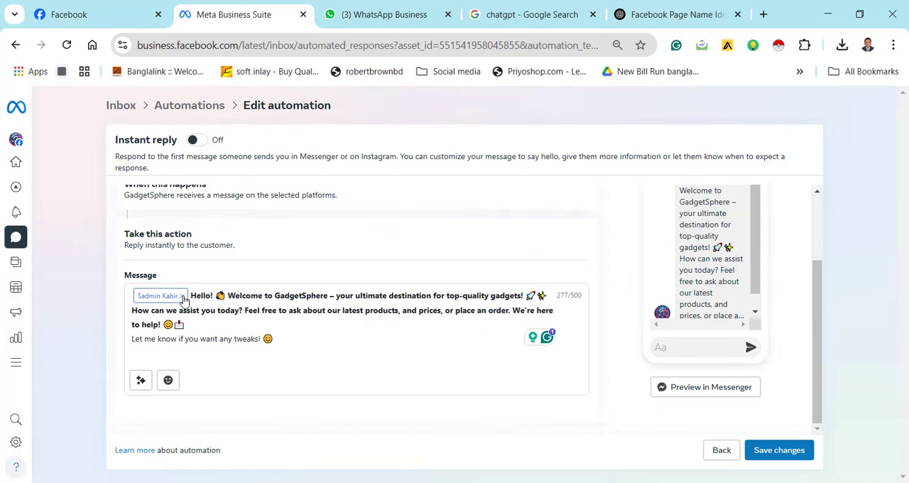
{"action": "left_click", "coordinate": [181, 296]}
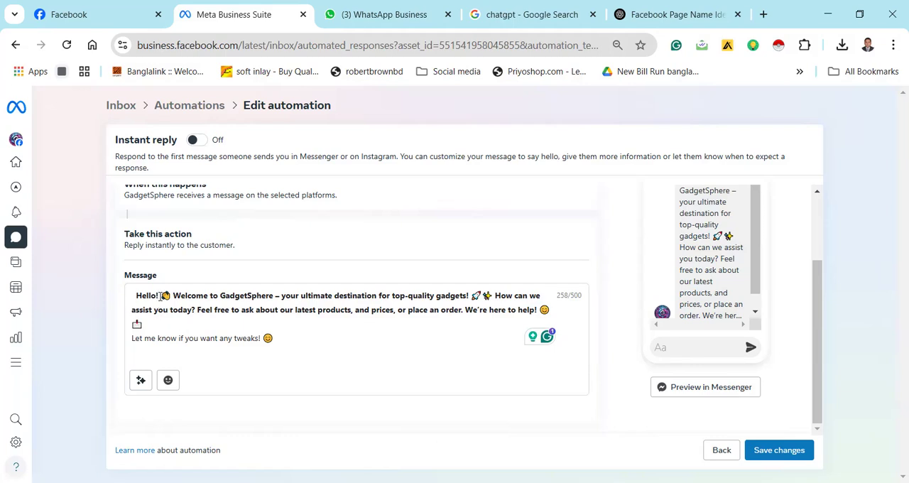
Insert the full name of recipient placeholder directly after "Hello!" in the message
{"action": "left_click", "coordinate": [139, 380]}
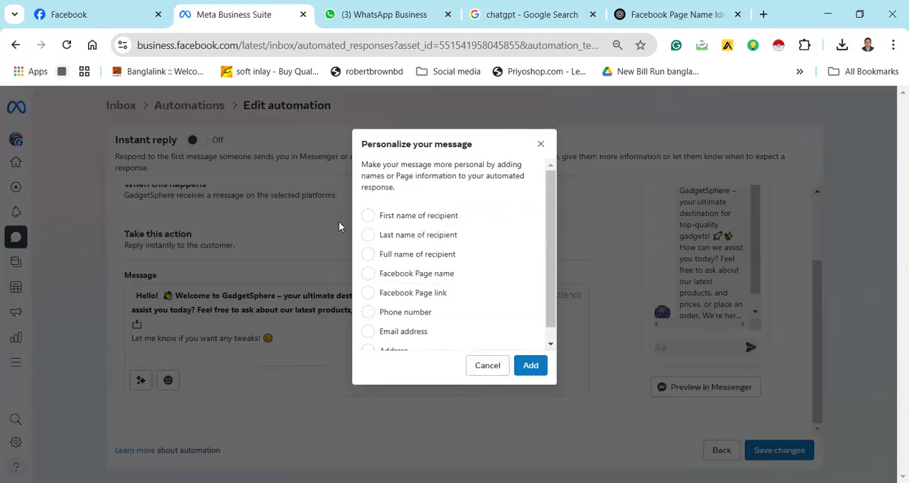
{"action": "left_click", "coordinate": [368, 254]}
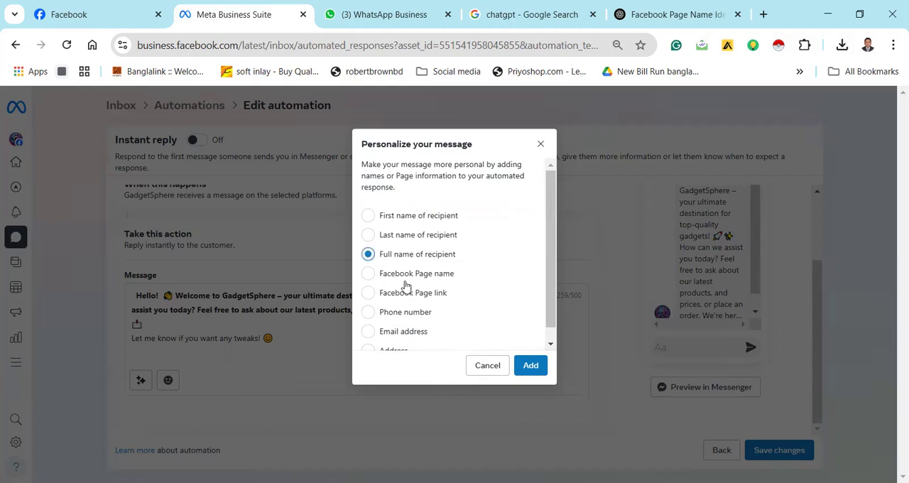
{"action": "left_click", "coordinate": [532, 365]}
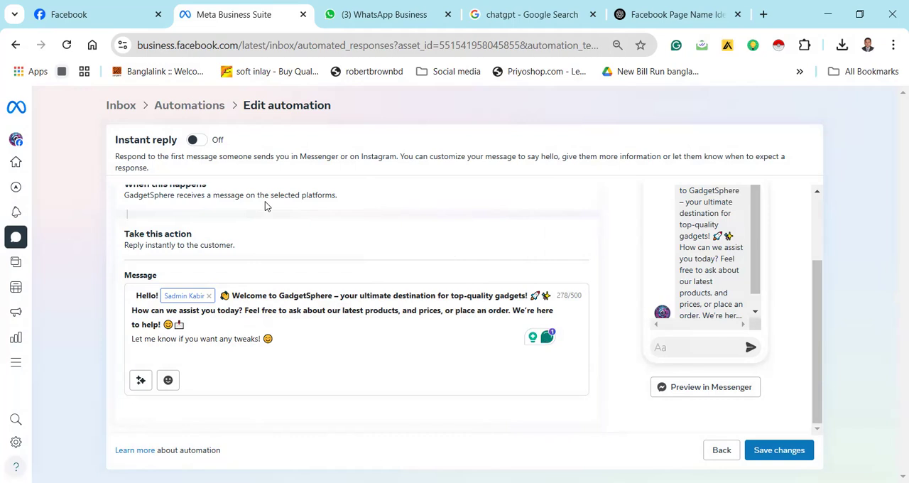
Try to turn on the instant reply and save the changes, and reload the automation page
{"action": "left_click", "coordinate": [196, 140]}
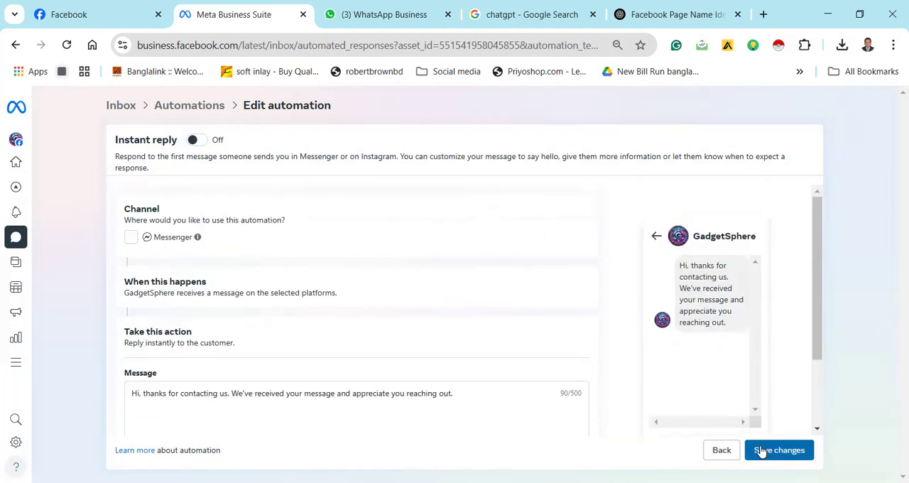
{"action": "left_click", "coordinate": [762, 451]}
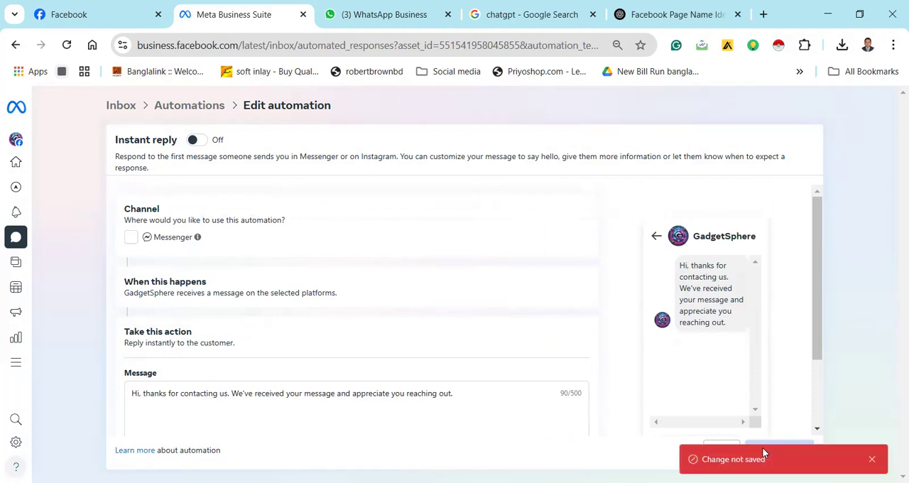
{"action": "left_click", "coordinate": [67, 45]}
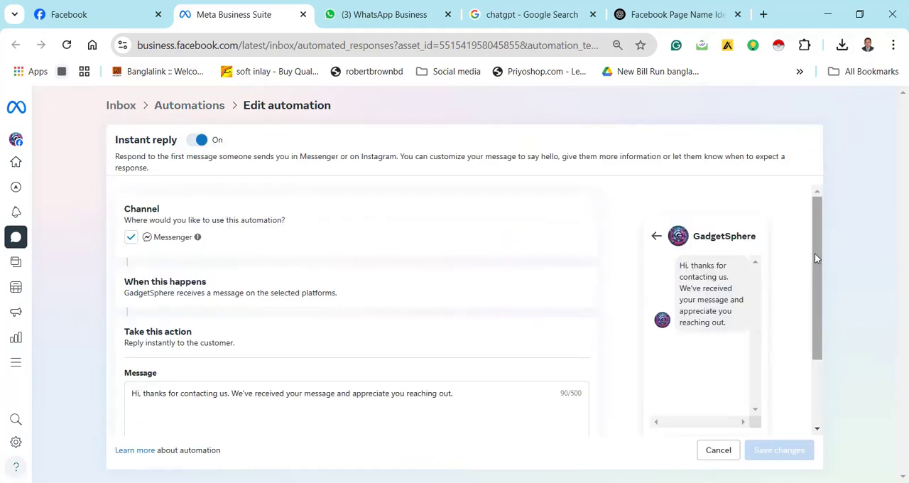
Replace the default instant reply message with the GadgetSphere greeting text copied from the ChatGPT conversation
{"action": "left_click_drag", "start_coordinate": [815, 254], "coordinate": [815, 315]}
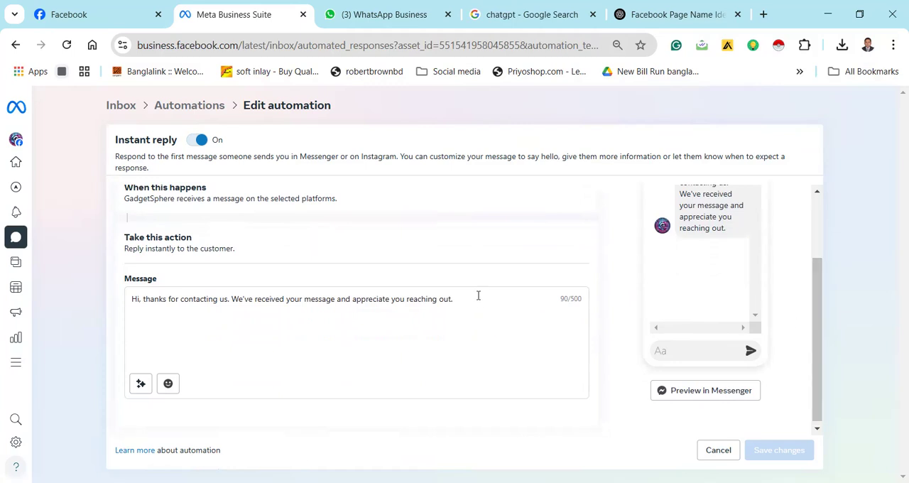
{"action": "left_click_drag", "start_coordinate": [455, 299], "coordinate": [119, 299]}
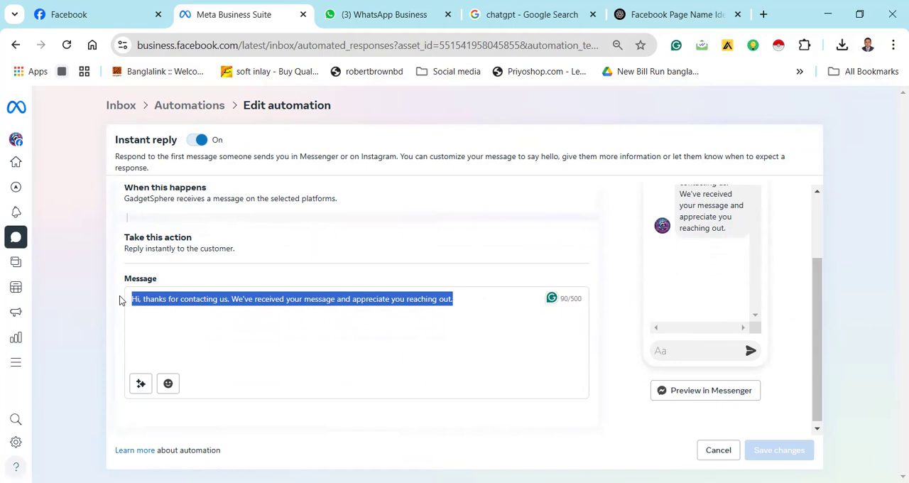
{"action": "key", "text": "BackSpace"}
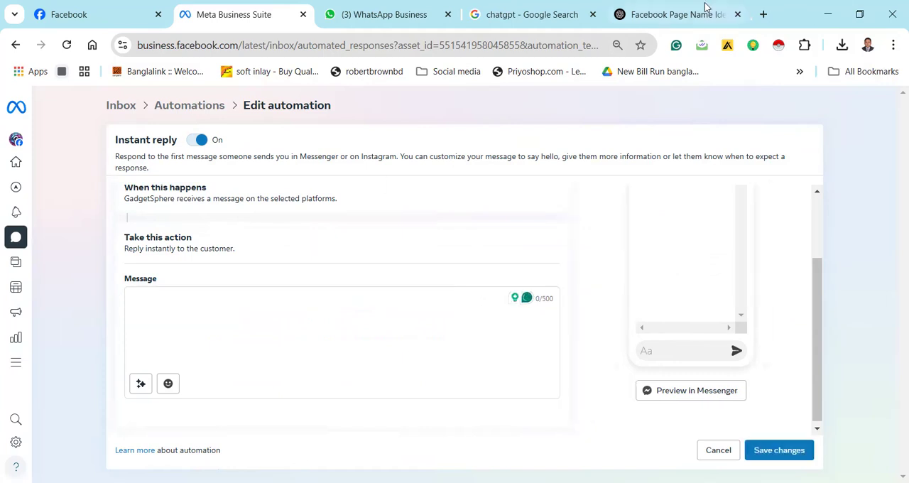
{"action": "left_click", "coordinate": [704, 14]}
{"action": "right_click", "coordinate": [533, 213]}
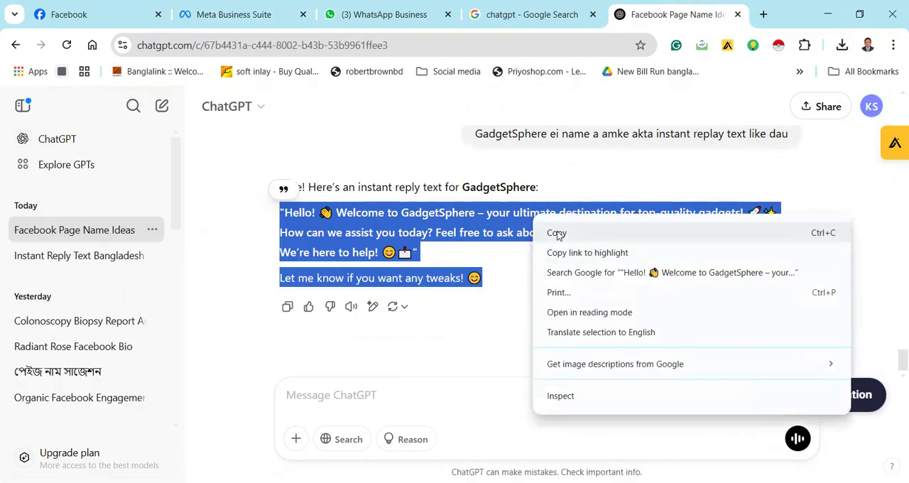
{"action": "left_click", "coordinate": [554, 232]}
{"action": "left_click", "coordinate": [232, 18]}
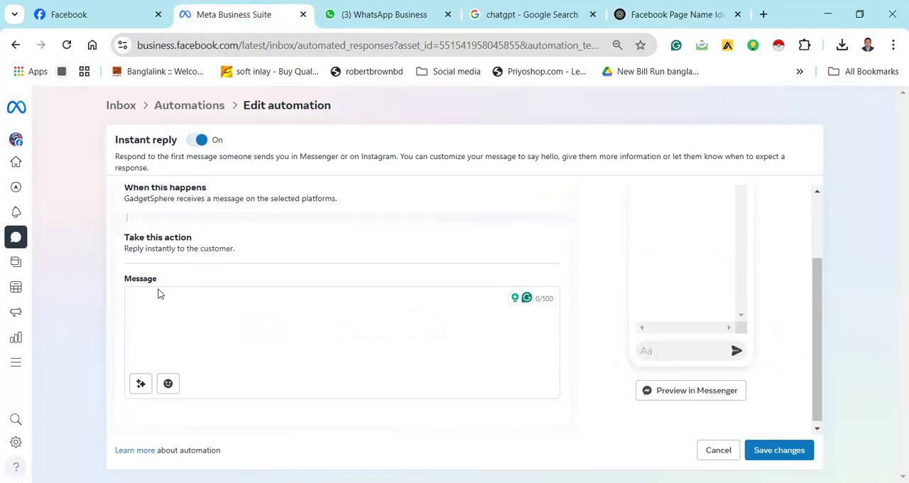
{"action": "key", "text": "ctrl+v"}
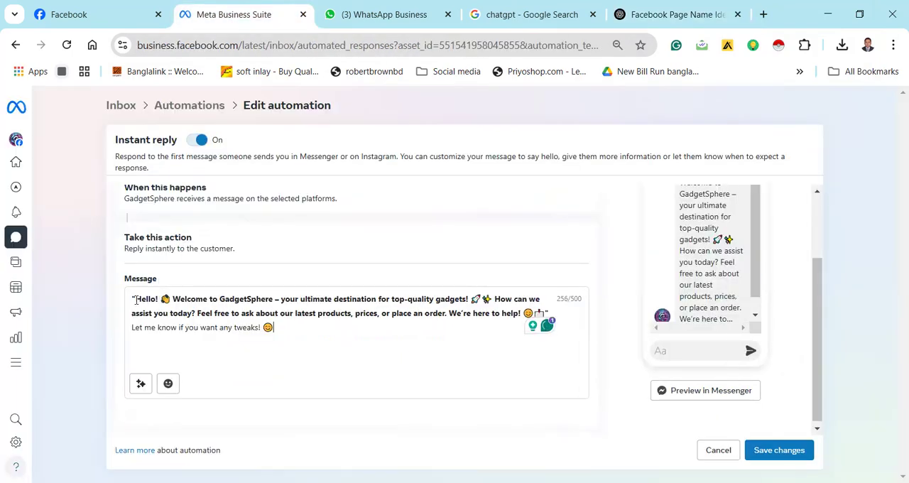
Remove the opening quotation mark from the greeting and accept the suggested wording "products, and prices"
{"action": "left_click", "coordinate": [135, 299]}
{"action": "key", "text": "BackSpace"}
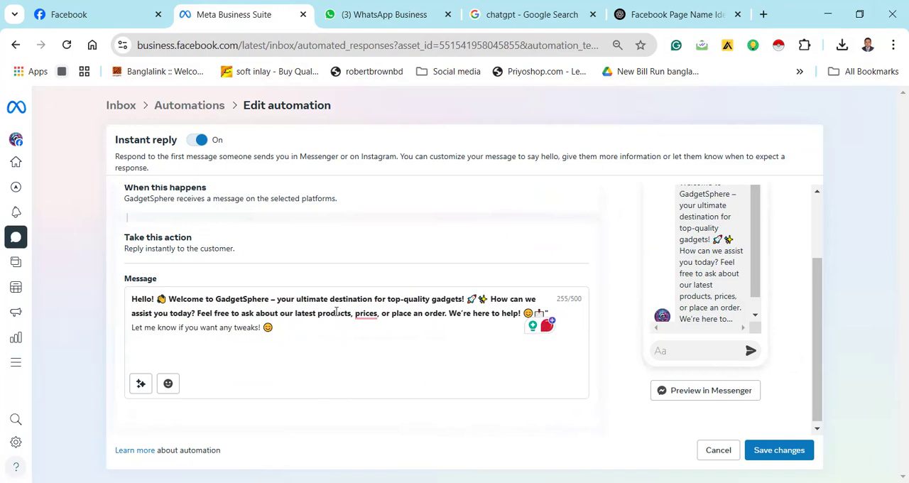
{"action": "mouse_move", "coordinate": [370, 316]}
{"action": "left_click", "coordinate": [379, 348]}
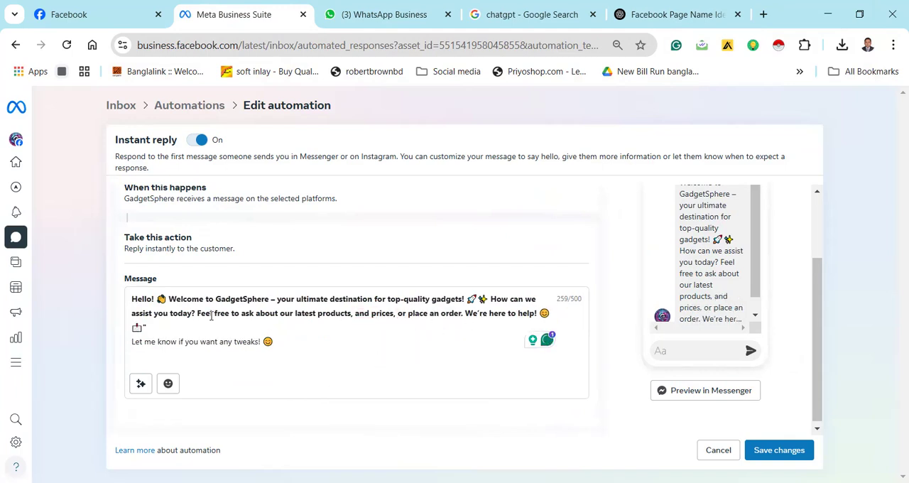
Remove the closing quotation mark and insert two ghost emojis and an eyes emoji after the mailbox emoji
{"action": "left_click", "coordinate": [161, 324]}
{"action": "left_click", "coordinate": [168, 384]}
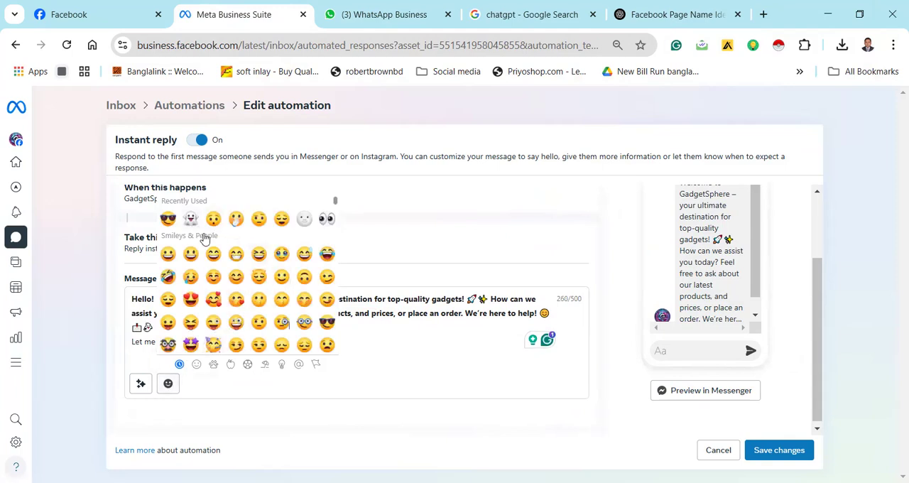
{"action": "left_click", "coordinate": [190, 220]}
{"action": "left_click", "coordinate": [326, 229]}
{"action": "left_click", "coordinate": [366, 345]}
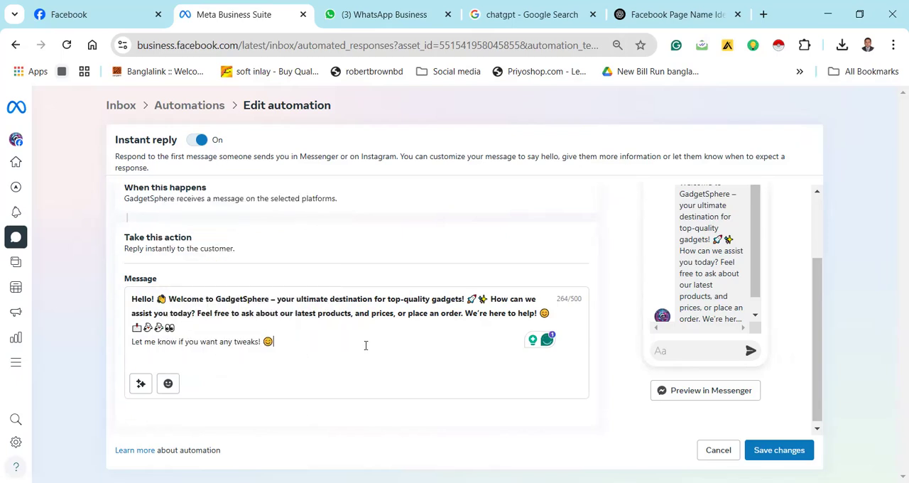
Add eyes, face and ghost emojis at the end of the line "Let me know if you want any tweaks!"
{"action": "left_click", "coordinate": [169, 385]}
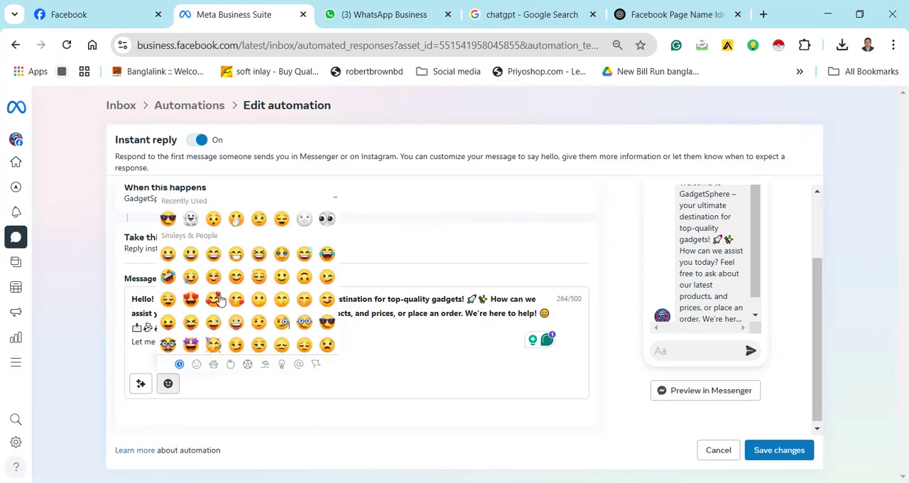
{"action": "left_click", "coordinate": [306, 222]}
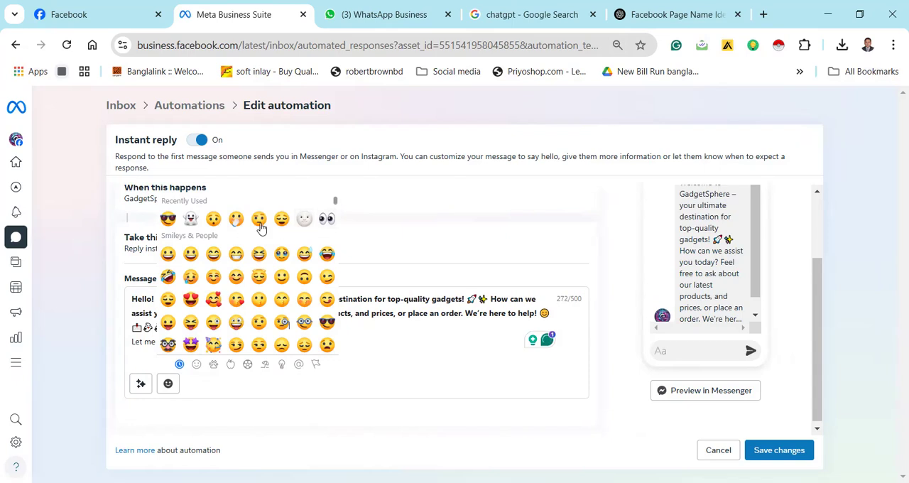
{"action": "left_click", "coordinate": [190, 222]}
{"action": "left_click", "coordinate": [411, 350]}
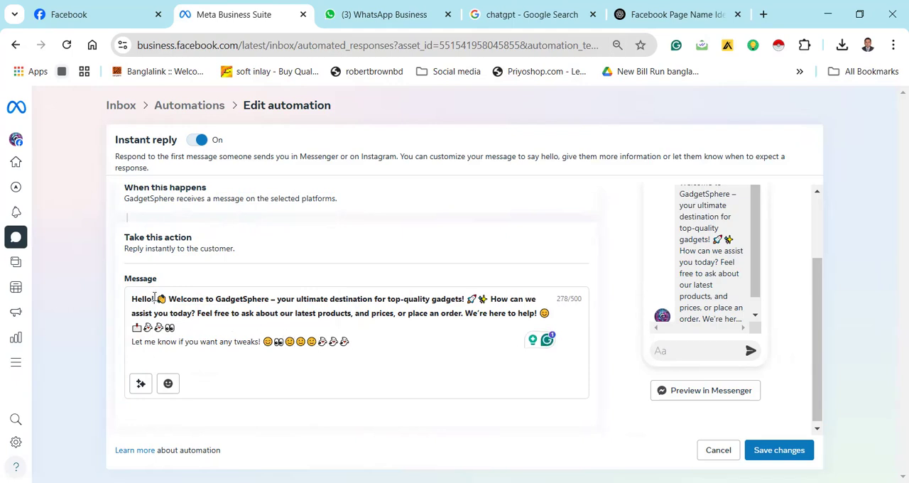
Insert the full name of recipient placeholder directly after "Hello!" and save the instant reply changes
{"action": "left_click", "coordinate": [140, 384]}
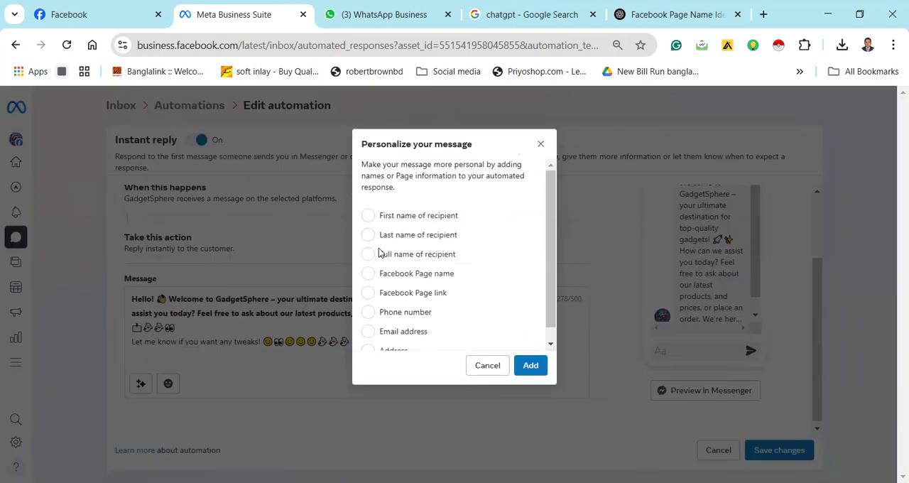
{"action": "left_click", "coordinate": [368, 254]}
{"action": "left_click", "coordinate": [530, 366]}
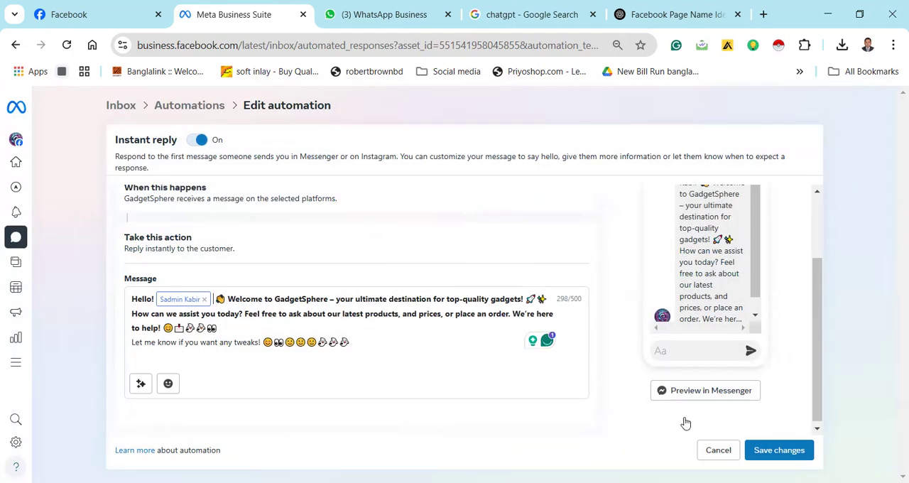
{"action": "left_click", "coordinate": [769, 450]}
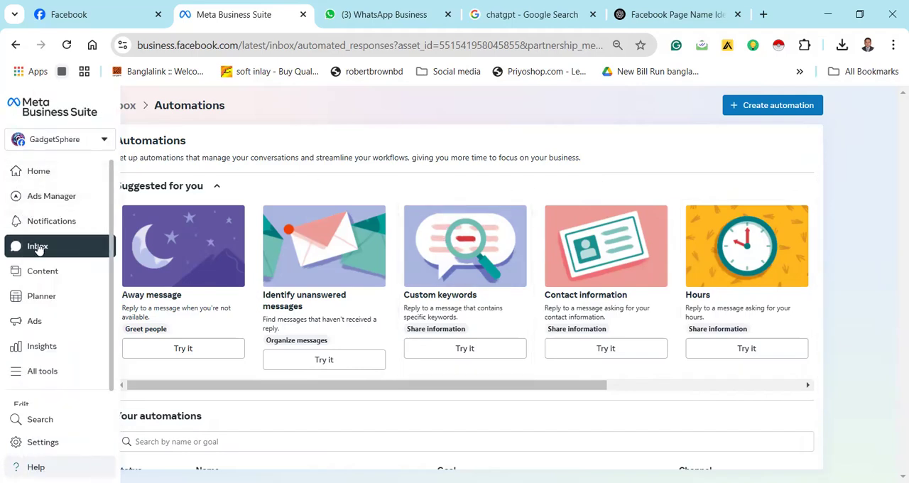
Create a new inbox automation from the Away message template
{"action": "left_click", "coordinate": [38, 245]}
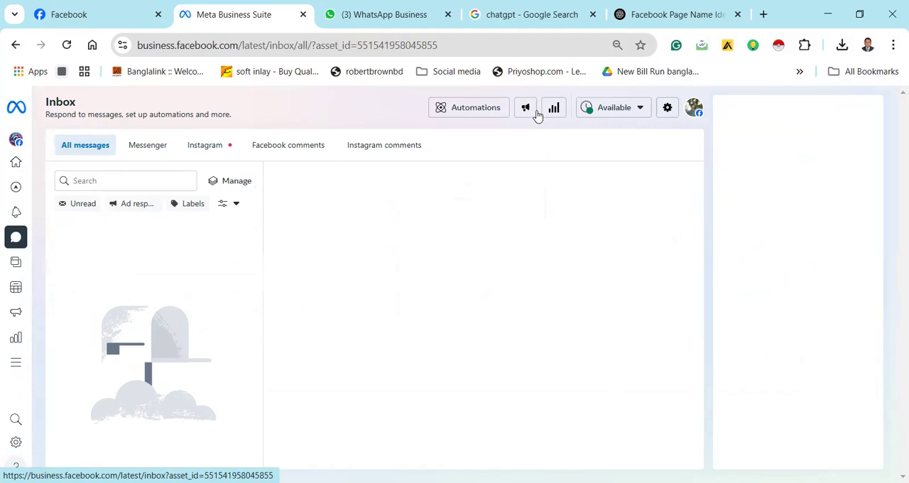
{"action": "left_click", "coordinate": [487, 115]}
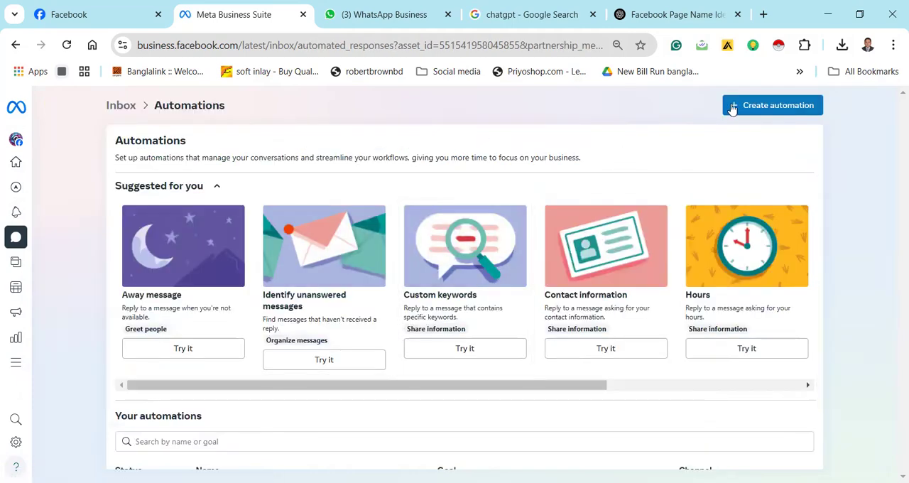
{"action": "left_click", "coordinate": [738, 104]}
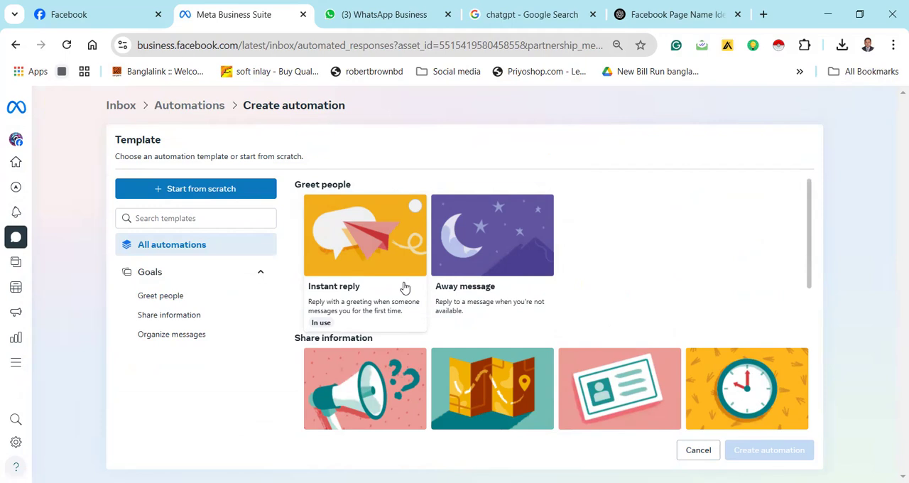
{"action": "left_click", "coordinate": [489, 256]}
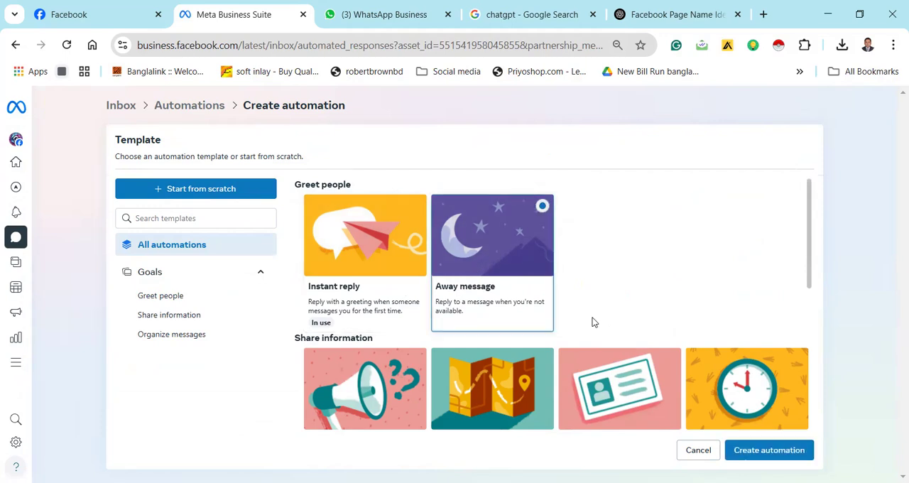
{"action": "left_click", "coordinate": [779, 451]}
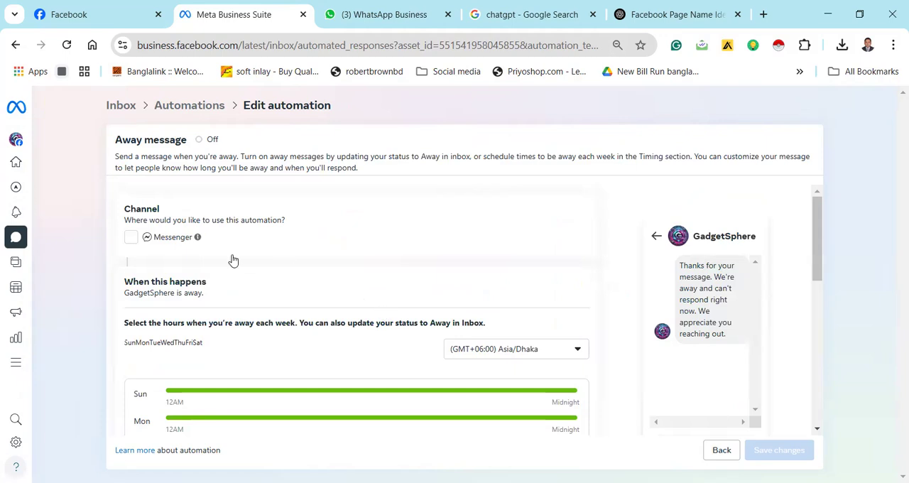
Select Messenger as the away message's channel and check the time zone options for the away hours
{"action": "left_click", "coordinate": [130, 239]}
{"action": "mouse_move", "coordinate": [812, 235]}
{"action": "left_mouse_down"}
{"action": "mouse_move", "coordinate": [823, 351]}
{"action": "mouse_move", "coordinate": [817, 245]}
{"action": "left_mouse_up"}
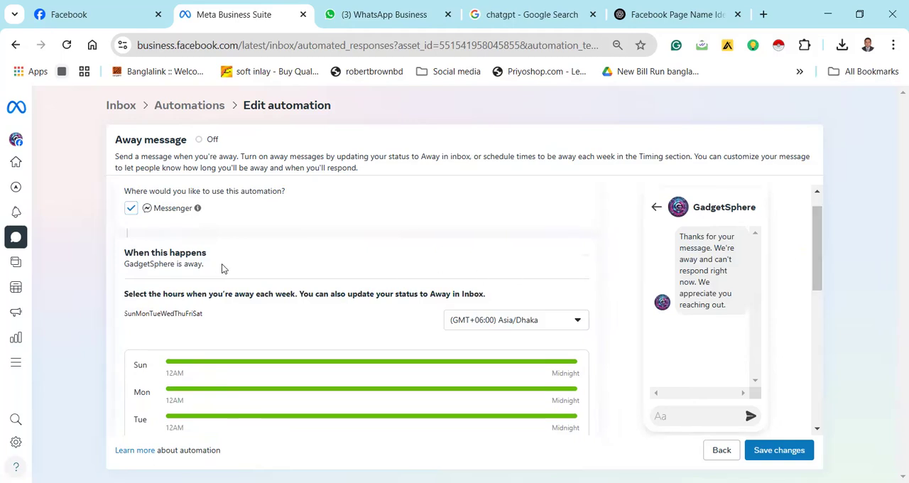
{"action": "left_click", "coordinate": [576, 322]}
{"action": "left_click", "coordinate": [325, 269]}
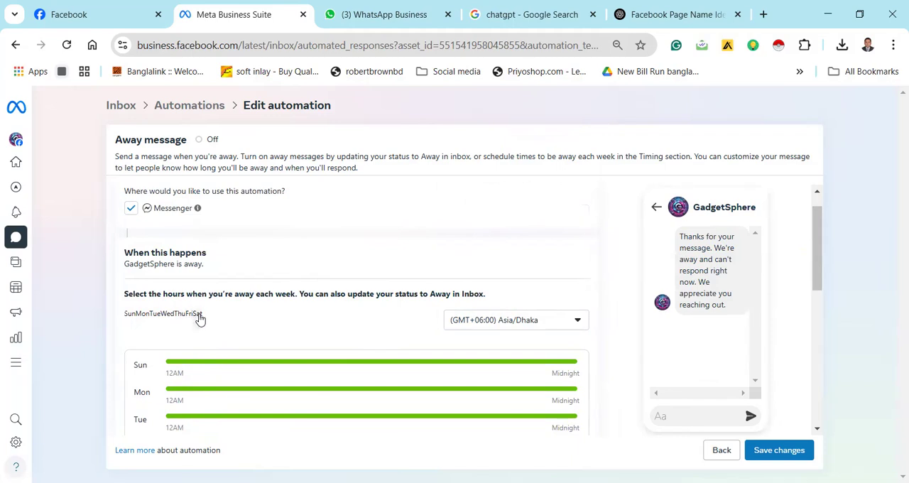
Select Sunday as an away day and set its away hours from 12:00 AM to 10:00 AM
{"action": "left_click", "coordinate": [129, 321]}
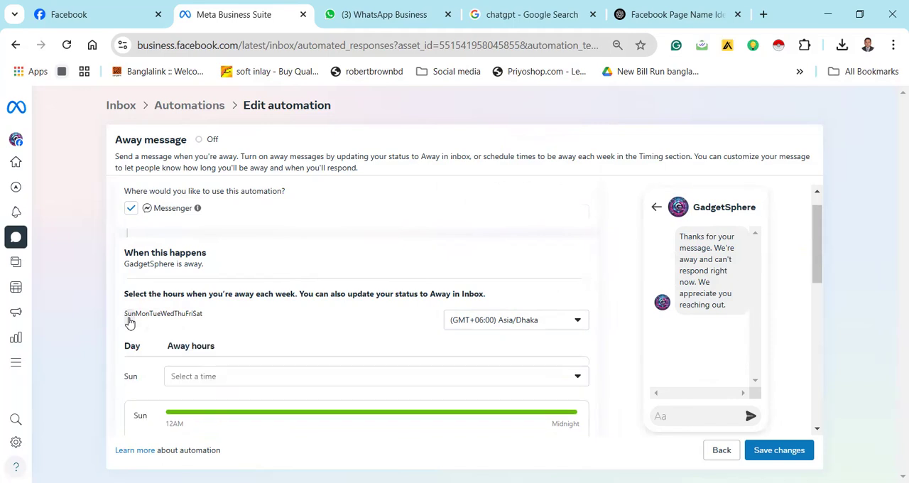
{"action": "left_click", "coordinate": [577, 379]}
{"action": "left_click", "coordinate": [217, 307]}
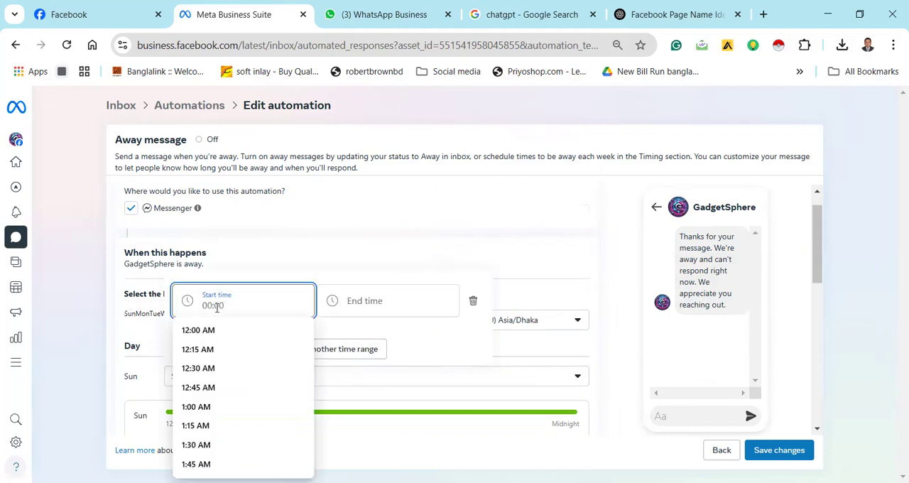
{"action": "type", "text": "00:00"}
{"action": "left_click", "coordinate": [356, 301]}
{"action": "left_click", "coordinate": [253, 304]}
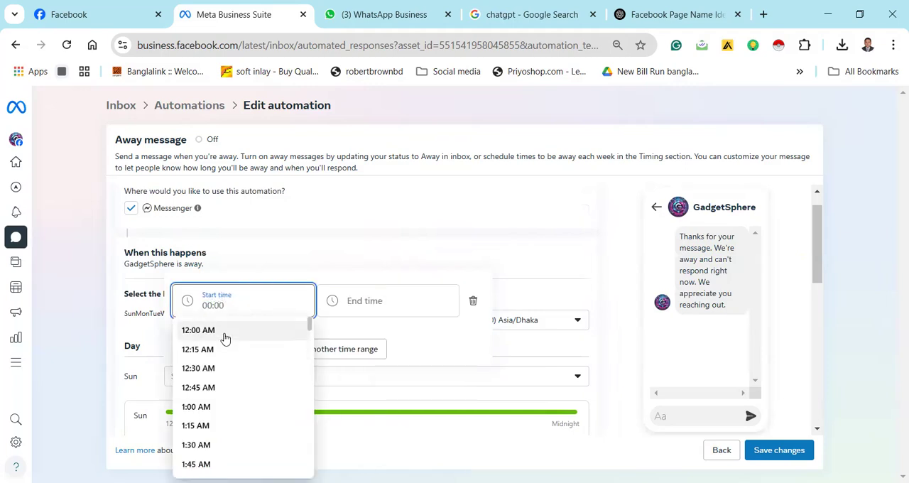
{"action": "left_click", "coordinate": [224, 332]}
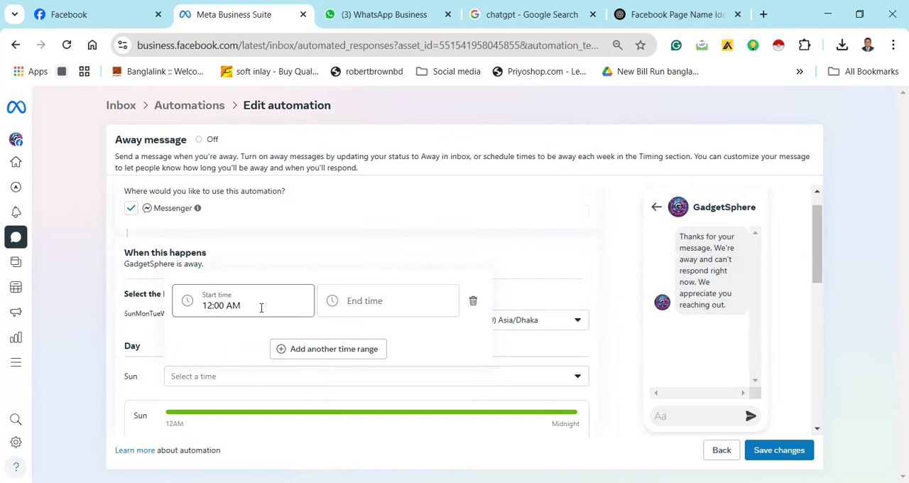
{"action": "left_click", "coordinate": [344, 301]}
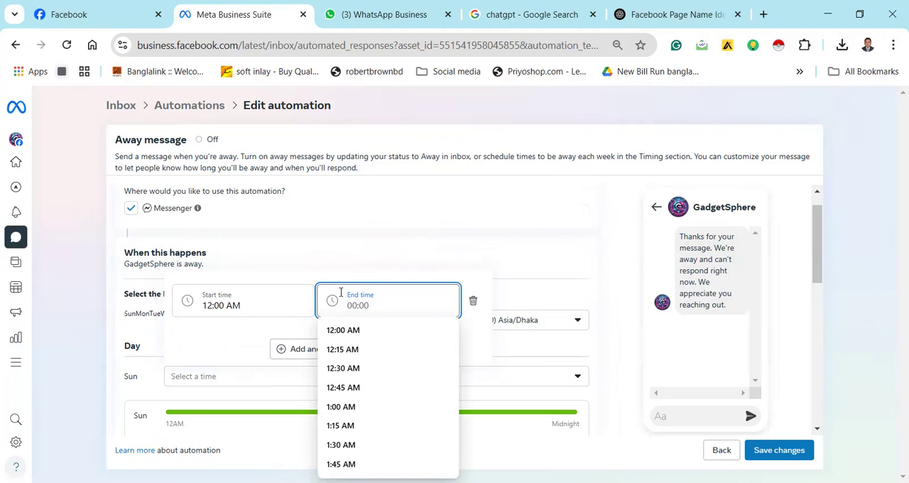
{"action": "type", "text": "10"}
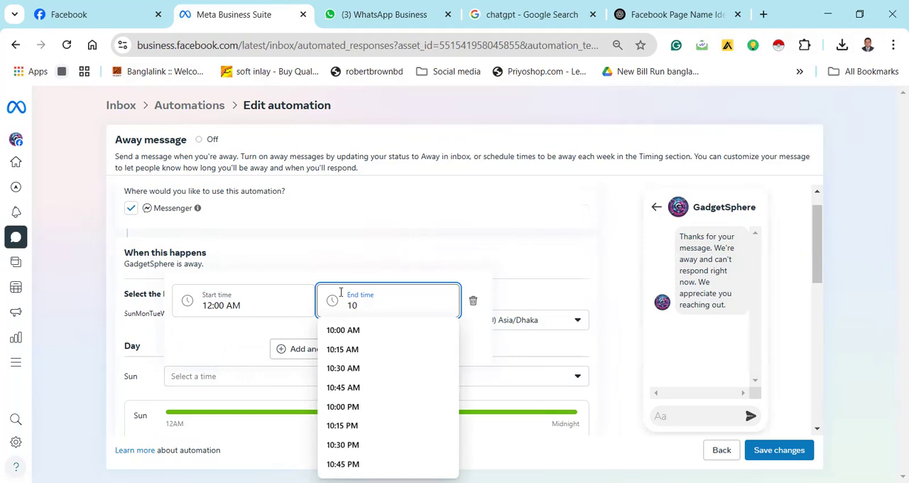
{"action": "left_click", "coordinate": [344, 331]}
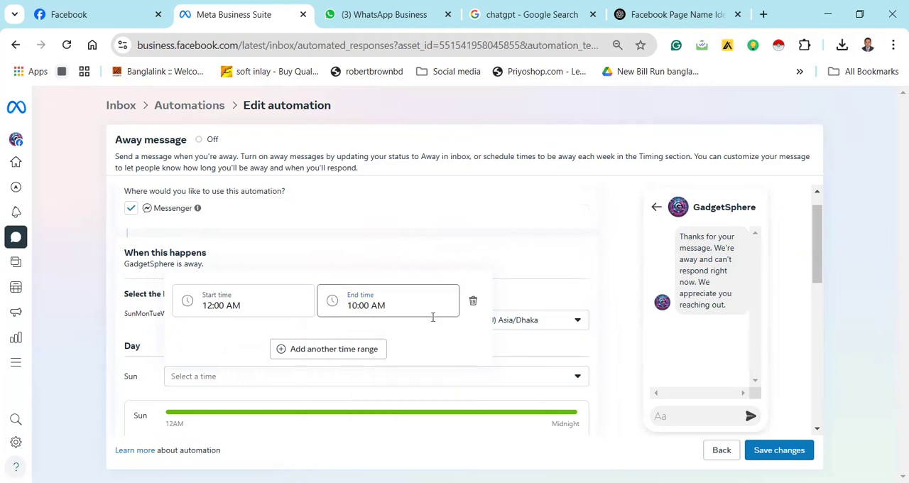
Add a second, empty time range for Sunday and re-enter the first range's start time as 00:00
{"action": "left_click", "coordinate": [348, 353]}
{"action": "left_click", "coordinate": [254, 302]}
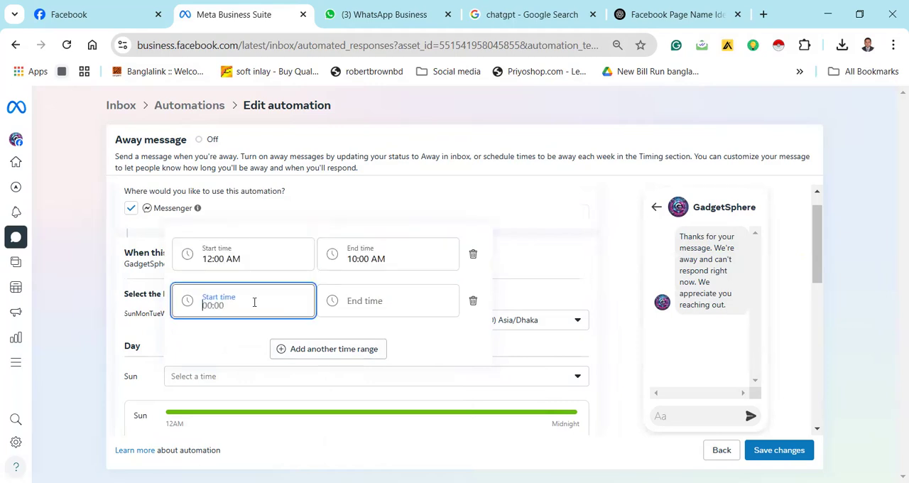
{"action": "left_click", "coordinate": [249, 259]}
{"action": "key", "text": "BackSpace"}
{"action": "key", "text": "BackSpace"}
{"action": "key", "text": "BackSpace"}
{"action": "key", "text": "BackSpace"}
{"action": "key", "text": "BackSpace"}
{"action": "key", "text": "BackSpace"}
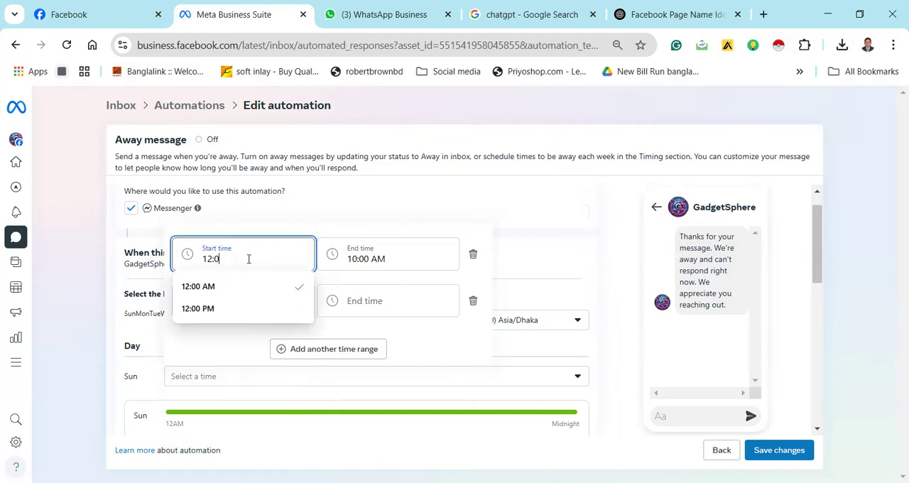
{"action": "key", "text": "BackSpace"}
{"action": "key", "text": "BackSpace"}
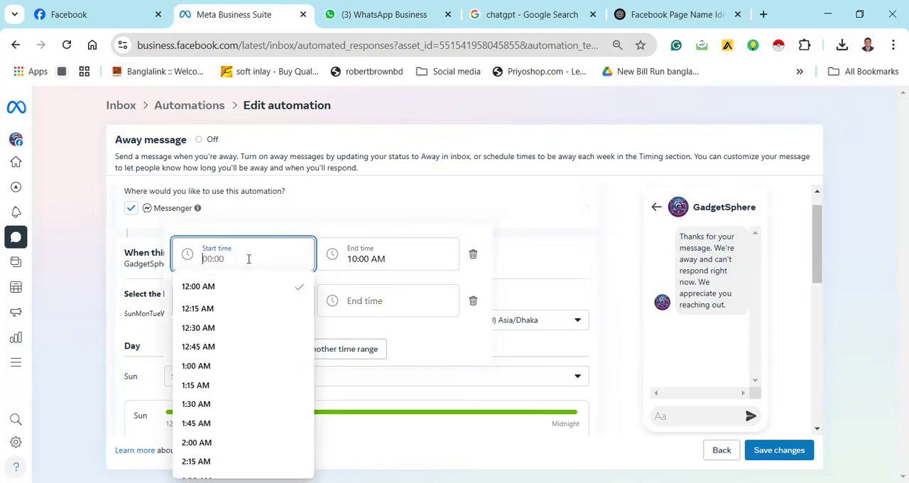
{"action": "type", "text": "00:00"}
{"action": "scroll", "coordinate": [239, 333], "scroll_direction": "down", "scroll_amount": 15}
{"action": "scroll", "coordinate": [239, 336], "scroll_direction": "down", "scroll_amount": 4}
{"action": "scroll", "coordinate": [240, 336], "scroll_direction": "up", "scroll_amount": 20}
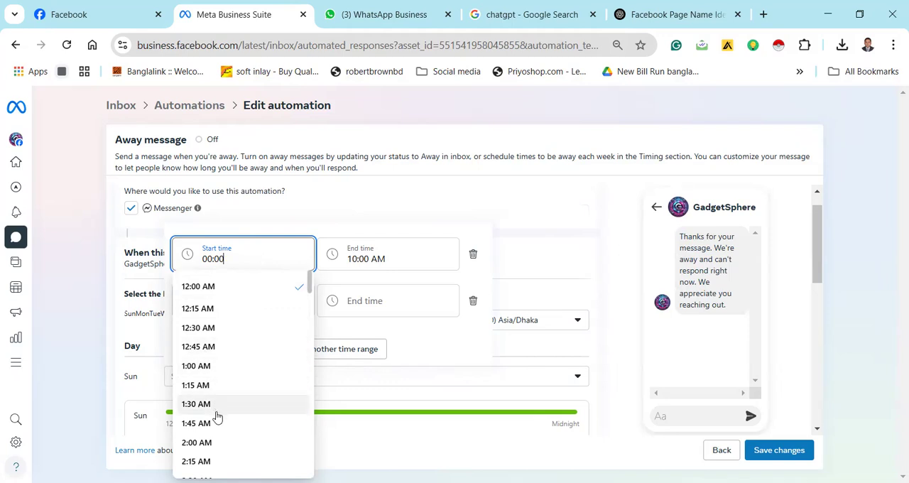
{"action": "left_click", "coordinate": [409, 264]}
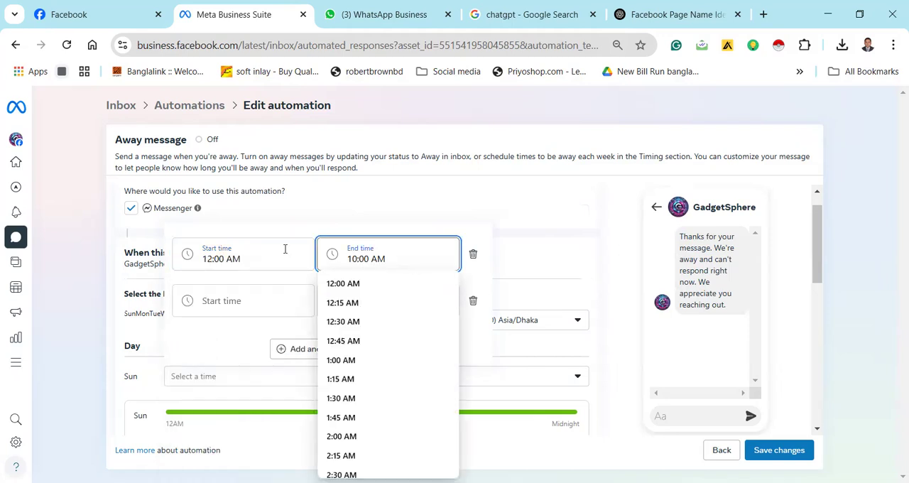
{"action": "left_click", "coordinate": [326, 202]}
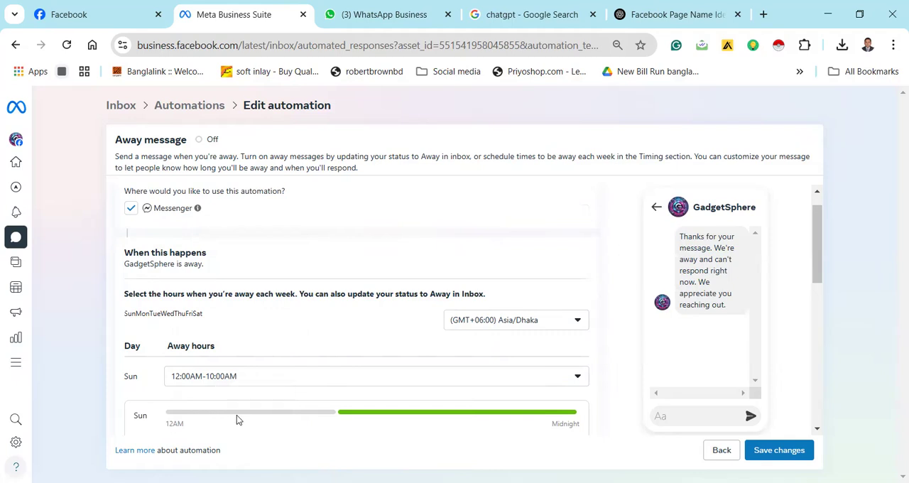
Set Sunday's second away time range from 8:00 AM to 12:00 AM and apply the hours
{"action": "left_click", "coordinate": [264, 381]}
{"action": "left_click", "coordinate": [287, 351]}
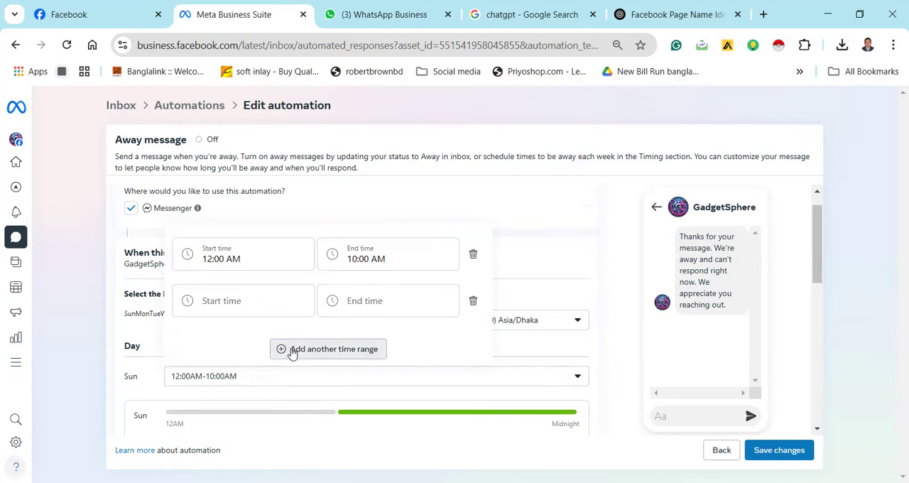
{"action": "left_click", "coordinate": [262, 299]}
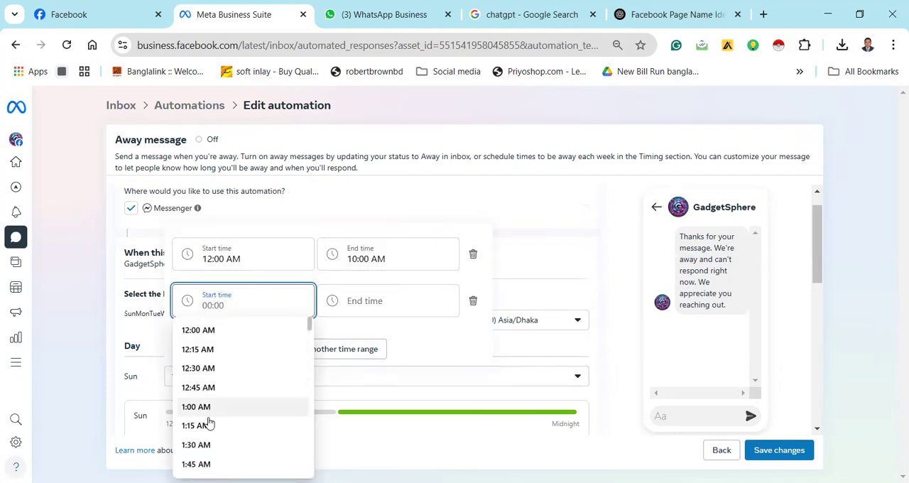
{"action": "scroll", "coordinate": [203, 391], "scroll_direction": "down", "scroll_amount": 3}
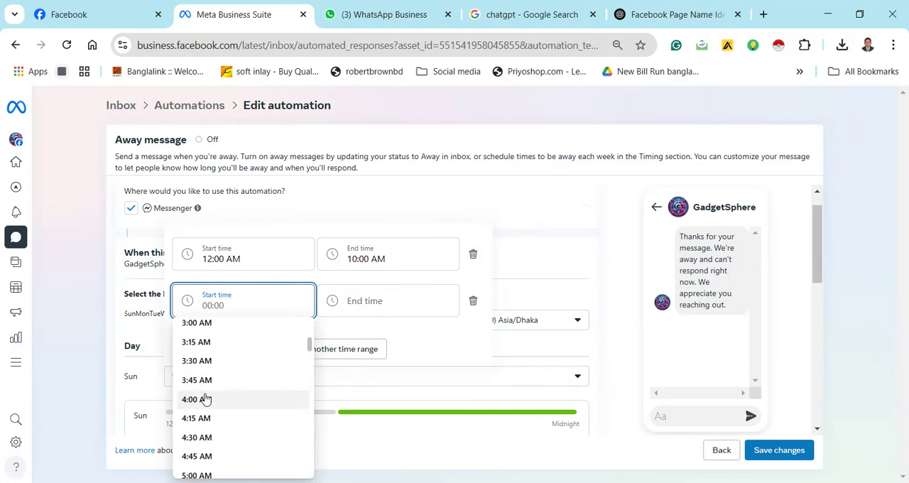
{"action": "scroll", "coordinate": [202, 392], "scroll_direction": "down", "scroll_amount": 3}
{"action": "left_click", "coordinate": [206, 468]}
{"action": "left_click", "coordinate": [357, 300]}
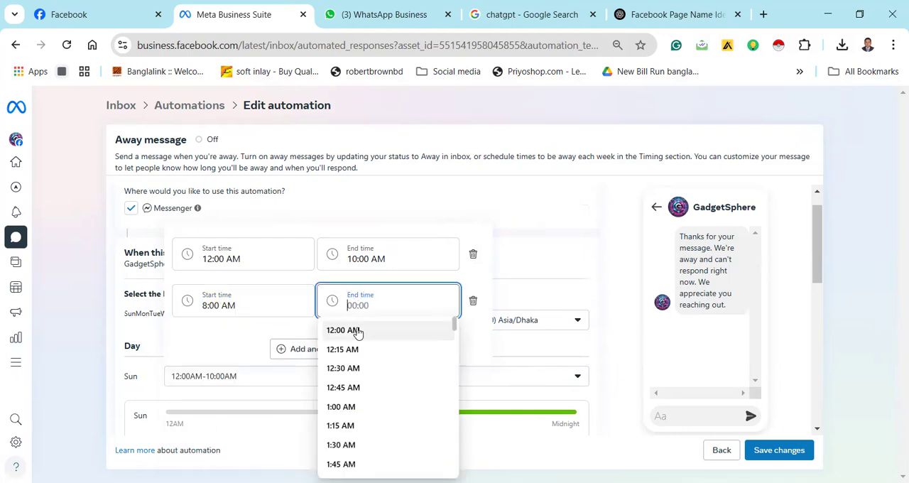
{"action": "left_click", "coordinate": [357, 332]}
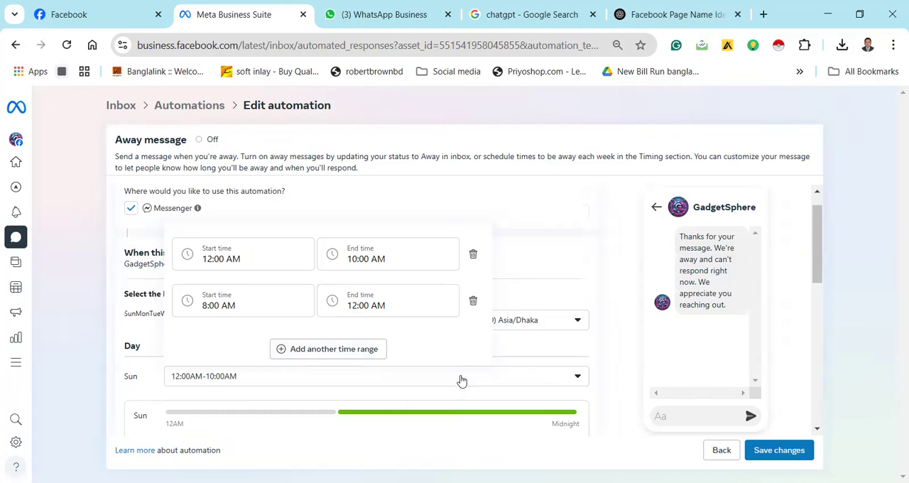
{"action": "left_click", "coordinate": [321, 415]}
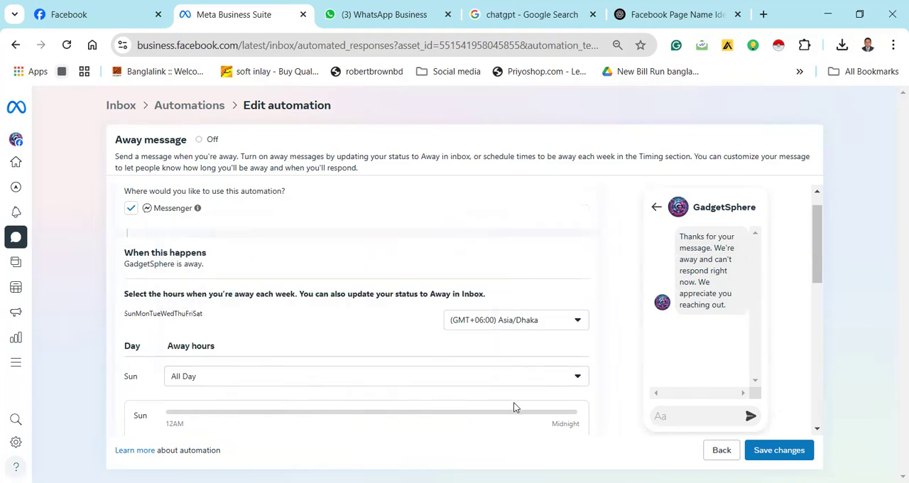
Try again to add an 8:00 AM to 12:00 AM range to Sunday's away hours, plus an empty third range
{"action": "left_click", "coordinate": [573, 382]}
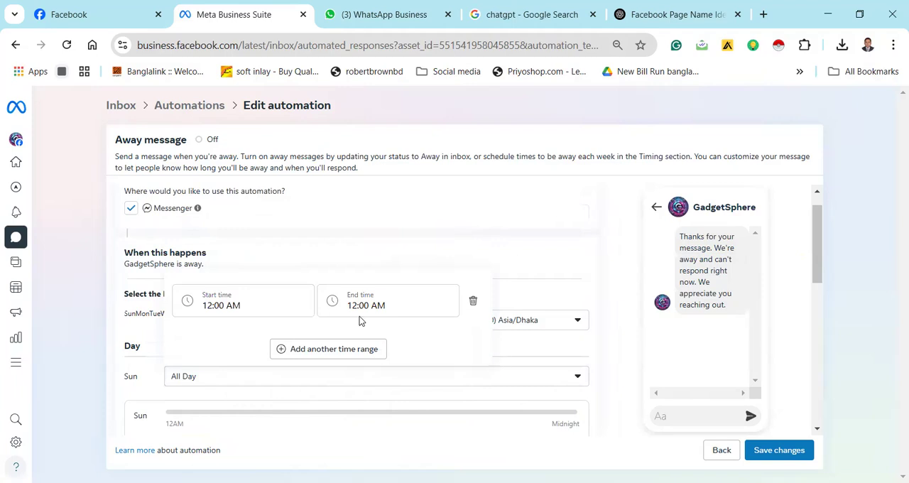
{"action": "left_click", "coordinate": [310, 350]}
{"action": "left_click", "coordinate": [251, 306]}
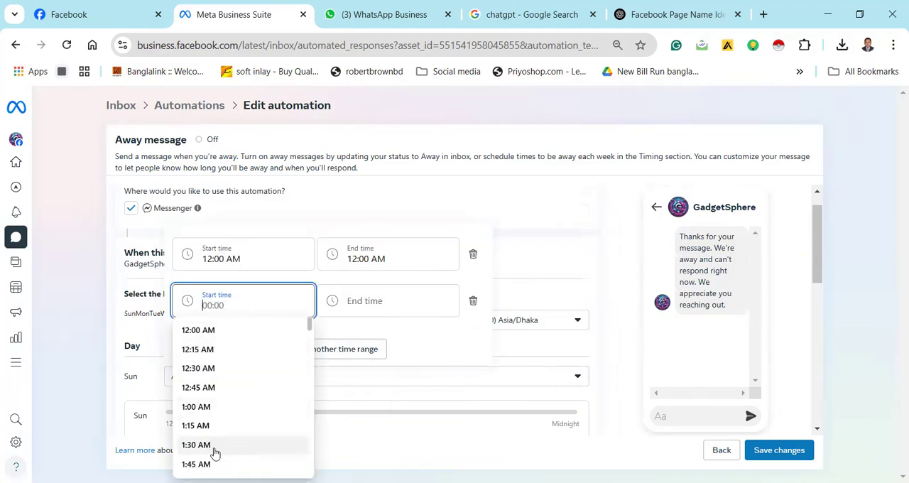
{"action": "scroll", "coordinate": [216, 448], "scroll_direction": "down", "scroll_amount": 7}
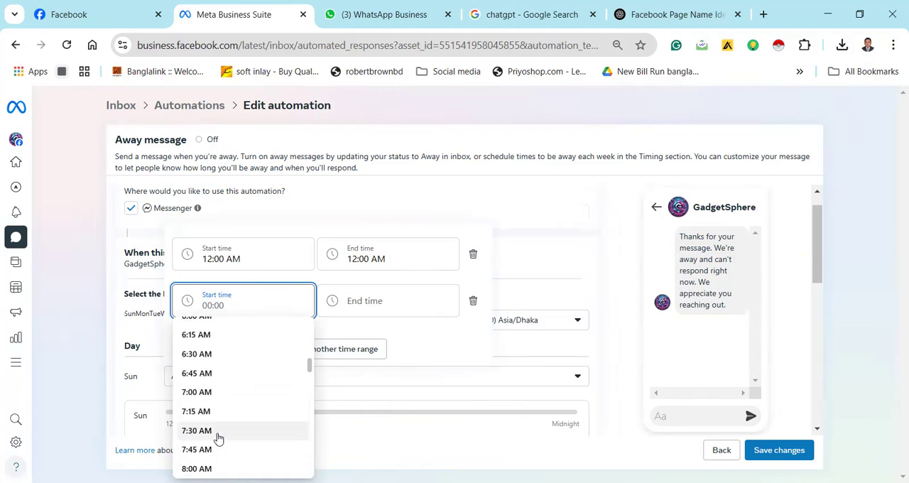
{"action": "left_click", "coordinate": [215, 469]}
{"action": "left_click", "coordinate": [382, 300]}
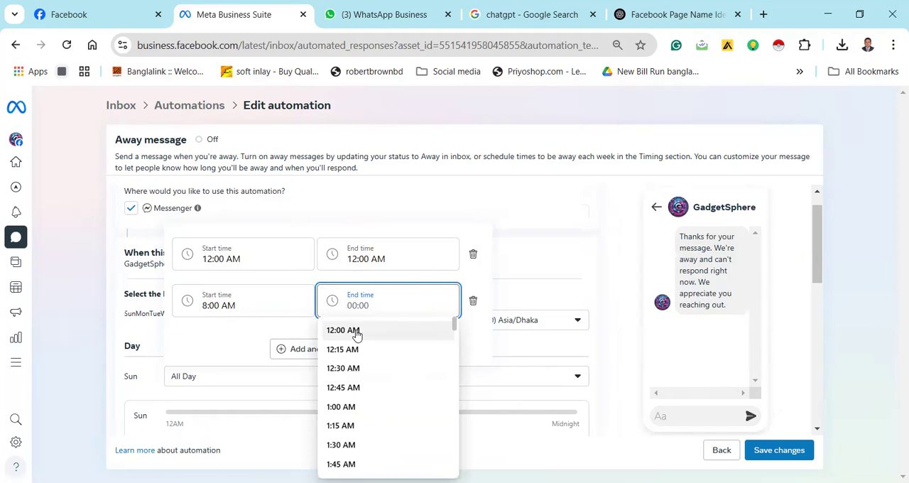
{"action": "left_click", "coordinate": [356, 333]}
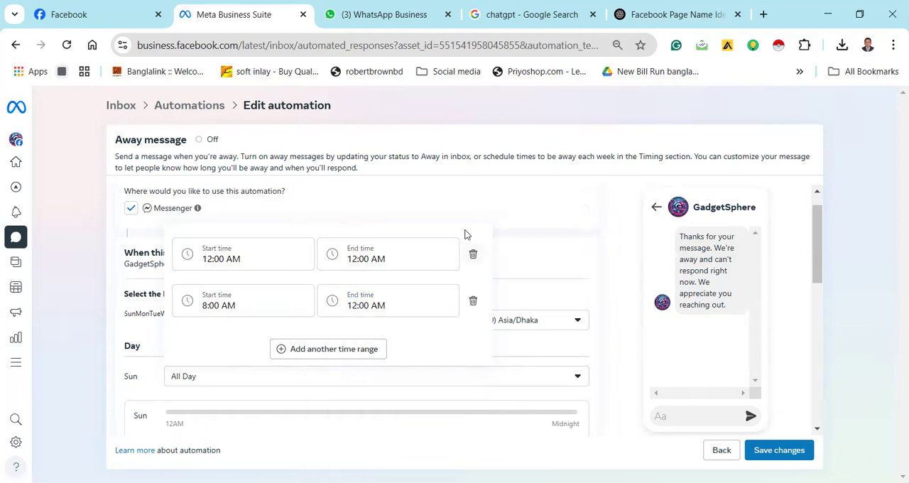
{"action": "left_click", "coordinate": [356, 358]}
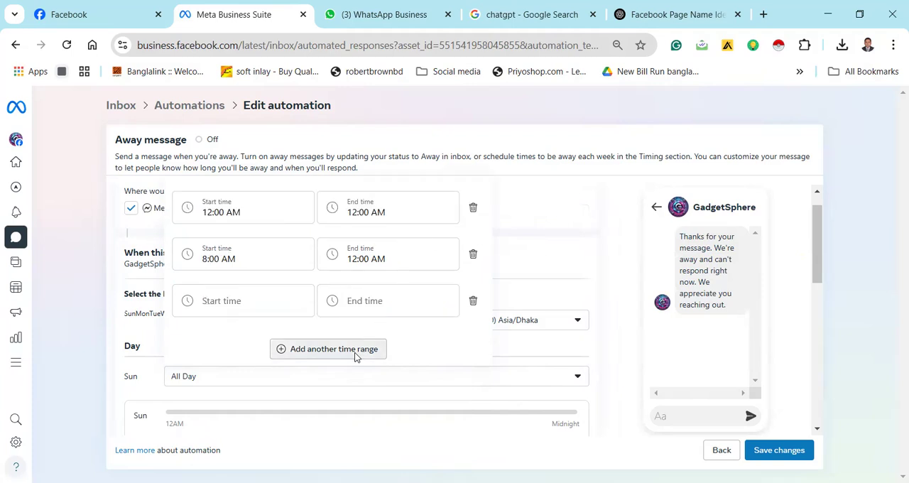
{"action": "left_click", "coordinate": [514, 210]}
{"action": "scroll", "coordinate": [362, 356], "scroll_direction": "down", "scroll_amount": 3}
{"action": "scroll", "coordinate": [362, 355], "scroll_direction": "up", "scroll_amount": 3}
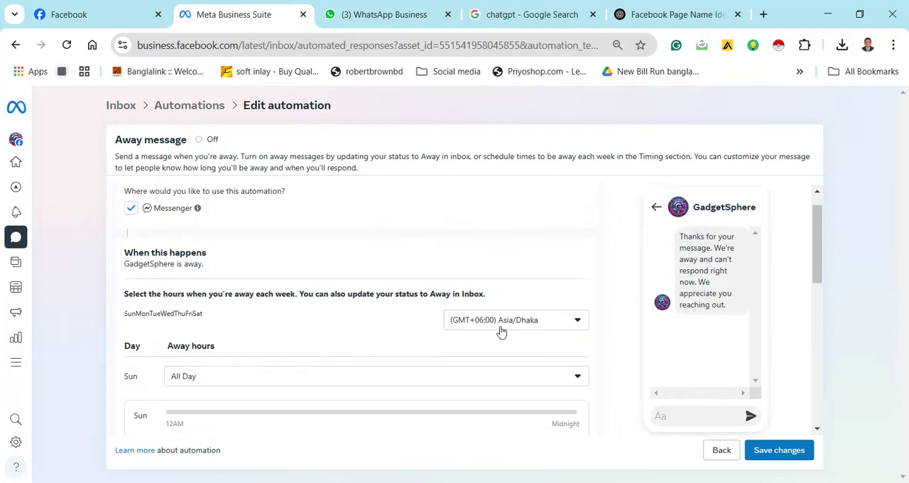
Check the time zone options and deselect Sunday to clear its away hours
{"action": "left_click", "coordinate": [533, 330]}
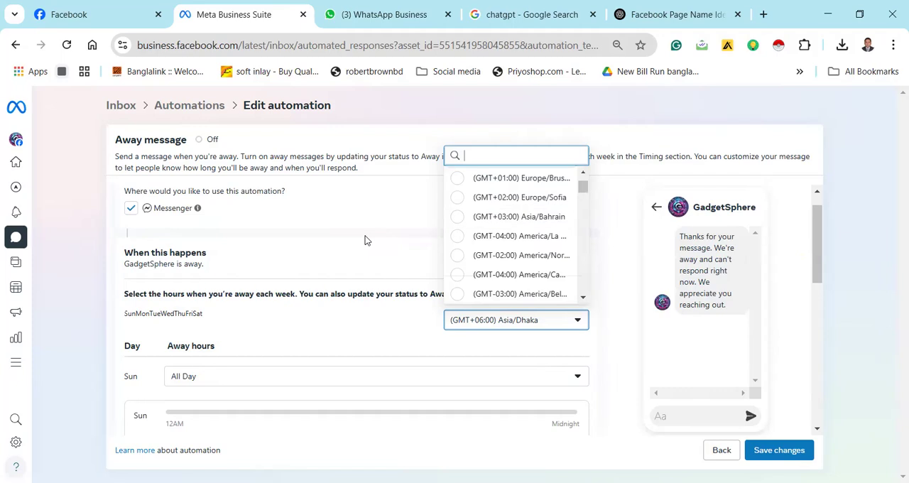
{"action": "left_click", "coordinate": [257, 265]}
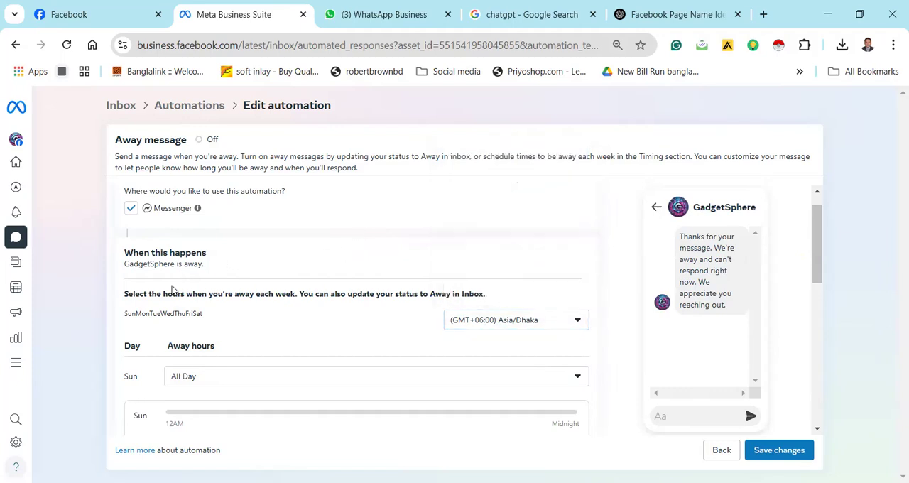
{"action": "left_click", "coordinate": [131, 315]}
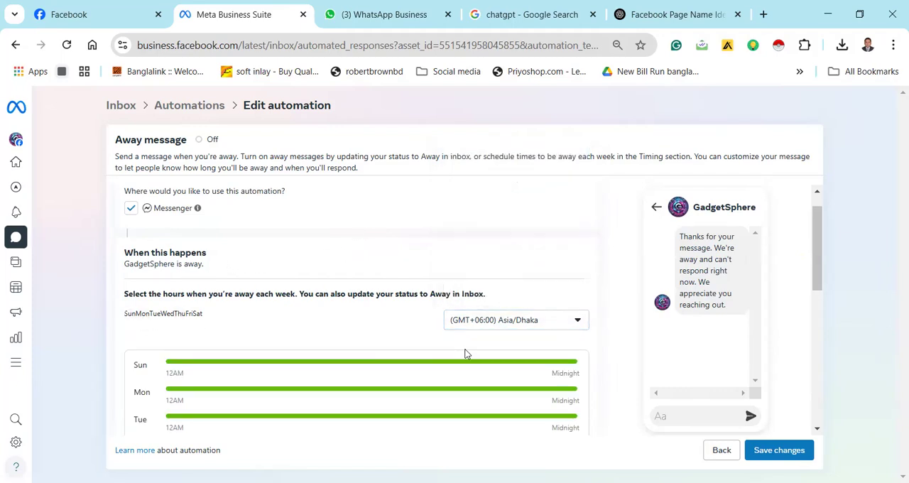
{"action": "scroll", "coordinate": [465, 353], "scroll_direction": "down", "scroll_amount": 3}
{"action": "scroll", "coordinate": [465, 353], "scroll_direction": "up", "scroll_amount": 3}
Select Sunday for the weekly away hours and set its time range to start at 12:00 AM
{"action": "left_click", "coordinate": [130, 317]}
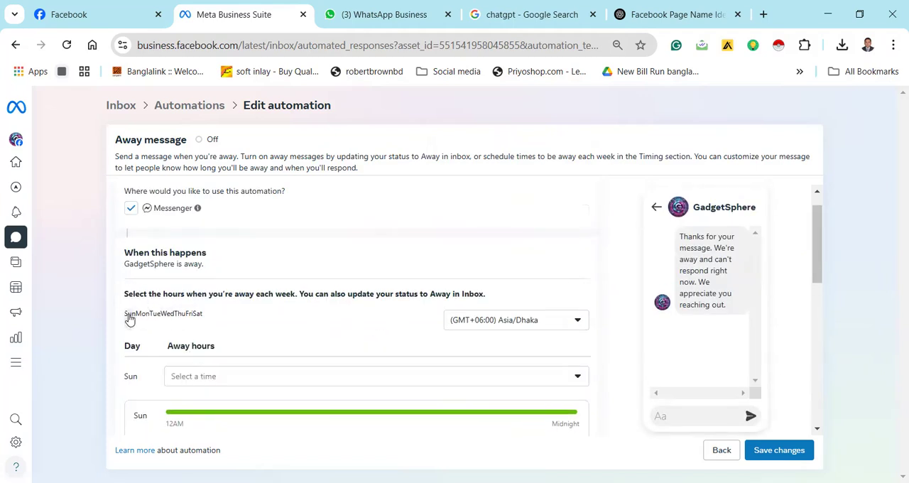
{"action": "left_click", "coordinate": [218, 380]}
{"action": "left_click", "coordinate": [221, 301]}
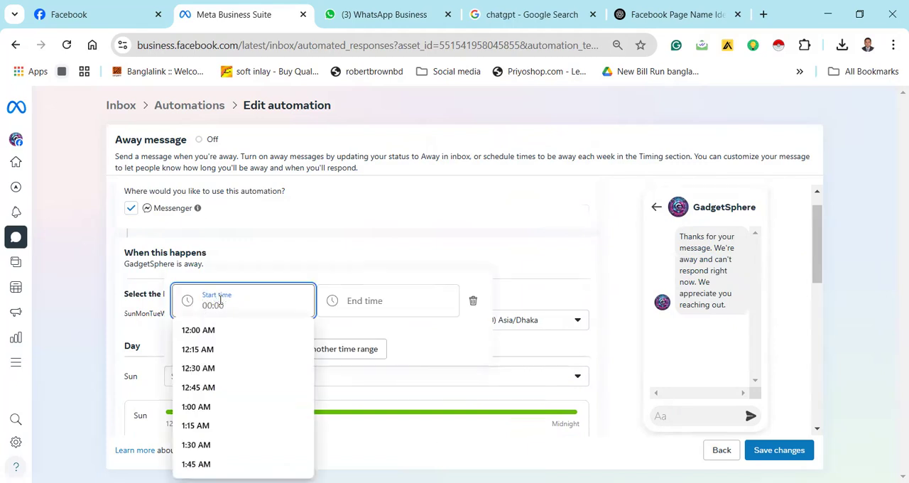
{"action": "left_click", "coordinate": [216, 332]}
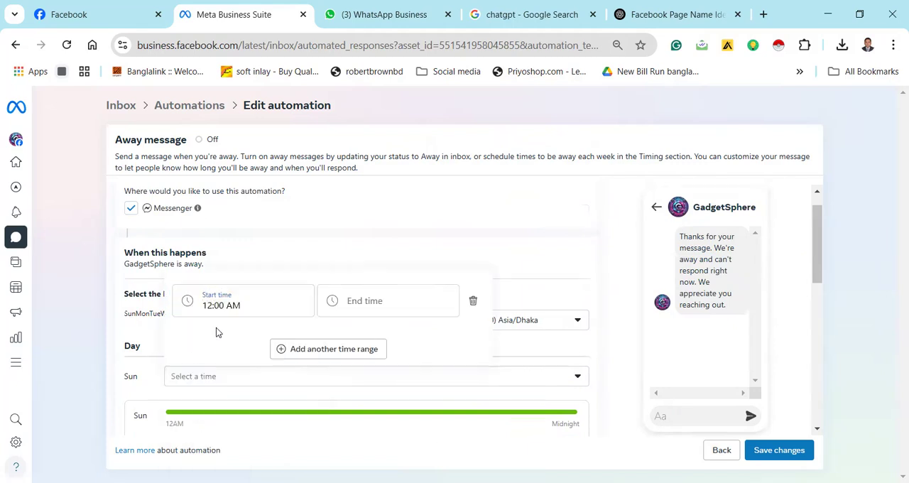
{"action": "left_click", "coordinate": [367, 307]}
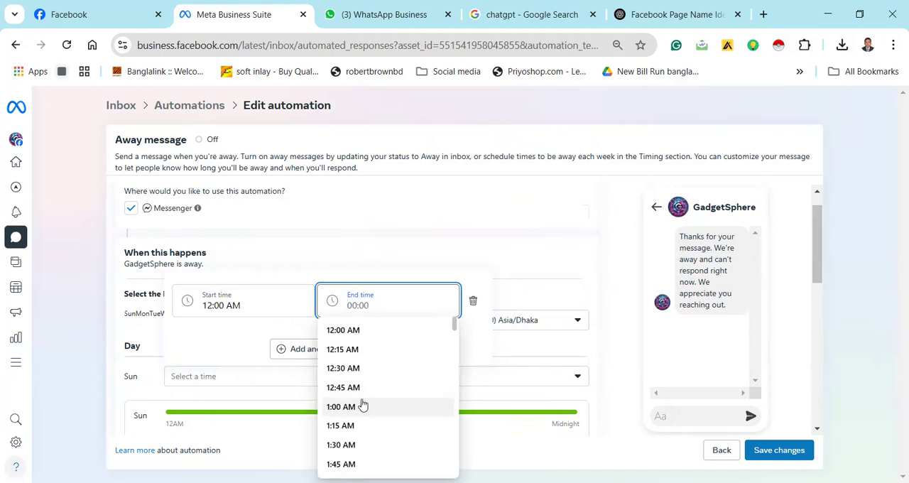
{"action": "scroll", "coordinate": [363, 408], "scroll_direction": "down", "scroll_amount": 6}
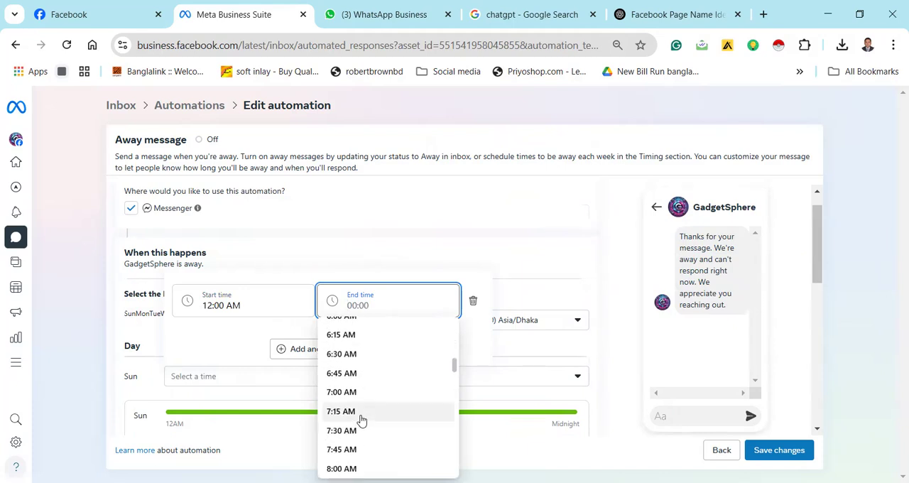
Set Sunday's away time range to start at 9:30 AM and end at 12:00 AM
{"action": "left_click", "coordinate": [252, 307]}
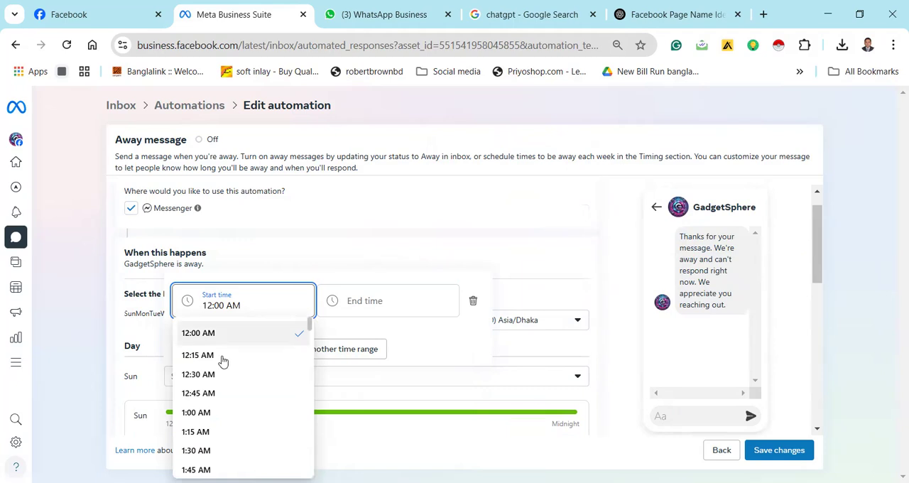
{"action": "scroll", "coordinate": [222, 366], "scroll_direction": "down", "scroll_amount": 3}
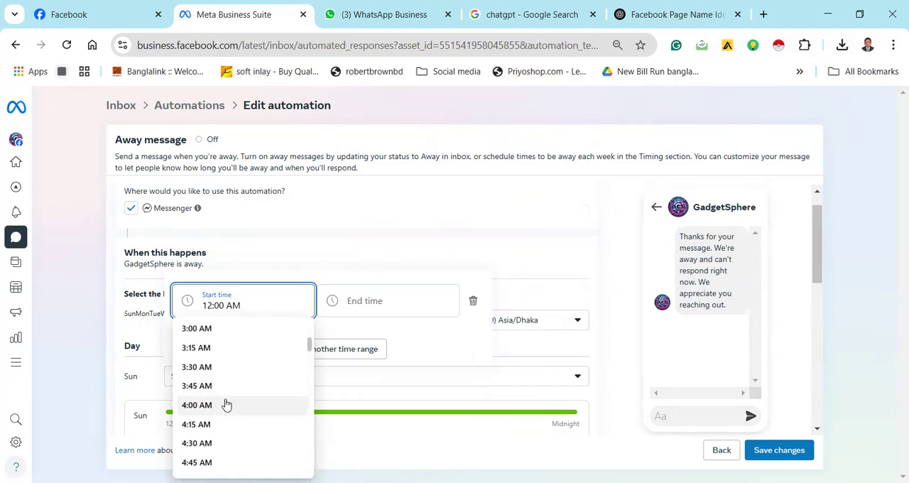
{"action": "scroll", "coordinate": [226, 406], "scroll_direction": "down", "scroll_amount": 6}
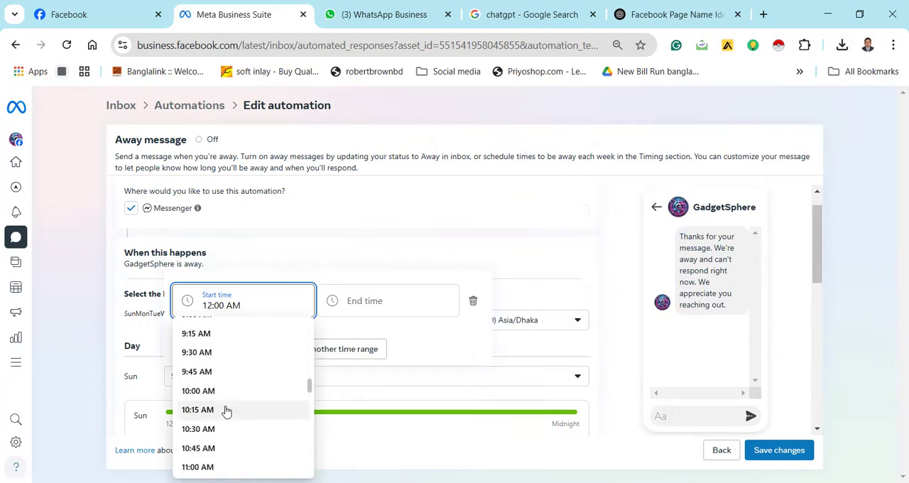
{"action": "left_click", "coordinate": [218, 353]}
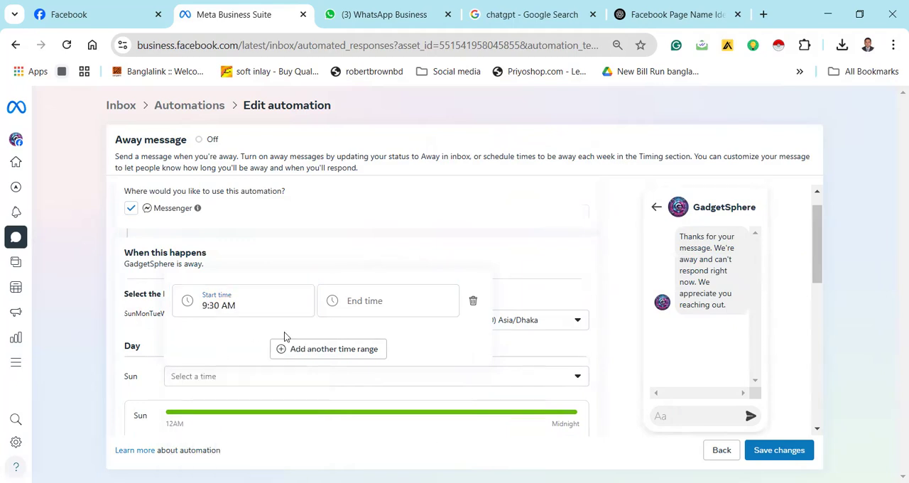
{"action": "left_click", "coordinate": [377, 302]}
{"action": "left_click", "coordinate": [355, 335]}
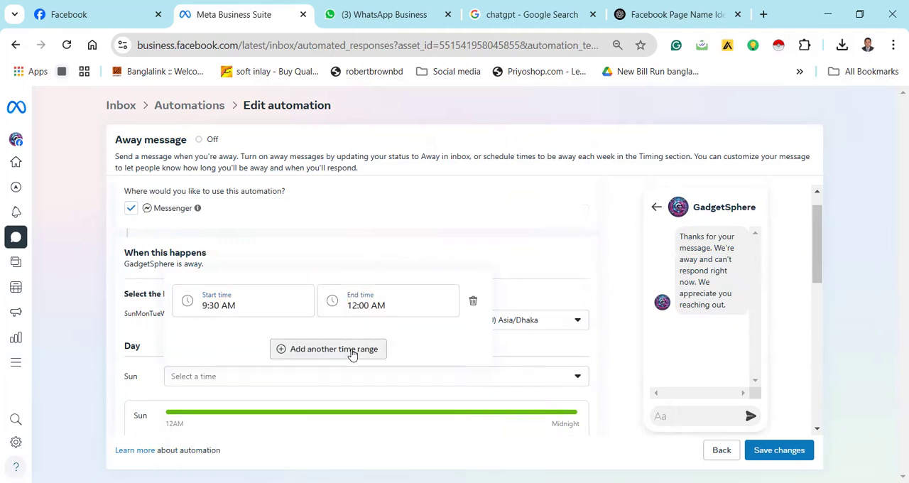
Add a second time range for Sunday and re-enter its start time as 12:00 AM
{"action": "left_click", "coordinate": [356, 349]}
{"action": "left_click", "coordinate": [279, 304]}
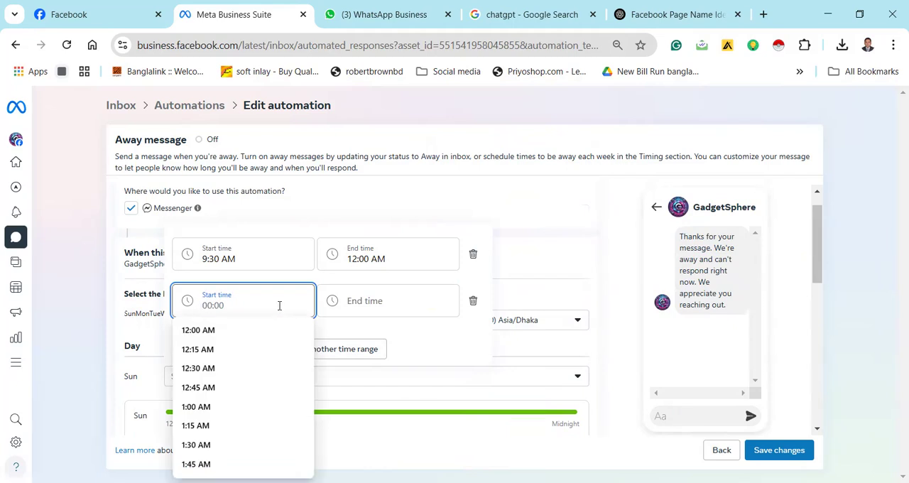
{"action": "left_click", "coordinate": [245, 330]}
{"action": "left_click", "coordinate": [256, 309]}
{"action": "key", "text": "BackSpace"}
{"action": "key", "text": "BackSpace"}
{"action": "key", "text": "BackSpace"}
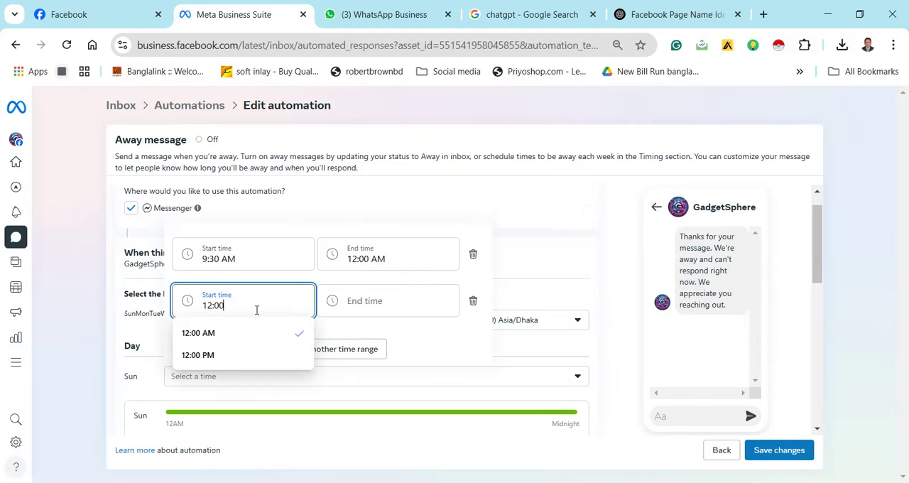
{"action": "key", "text": "BackSpace"}
{"action": "key", "text": "BackSpace"}
{"action": "key", "text": "BackSpace"}
{"action": "key", "text": "BackSpace"}
{"action": "key", "text": "BackSpace"}
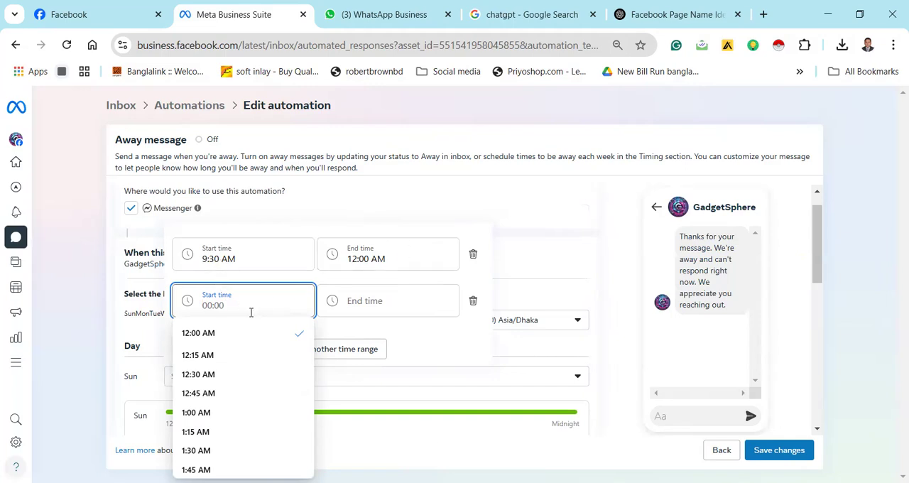
{"action": "left_click", "coordinate": [244, 335]}
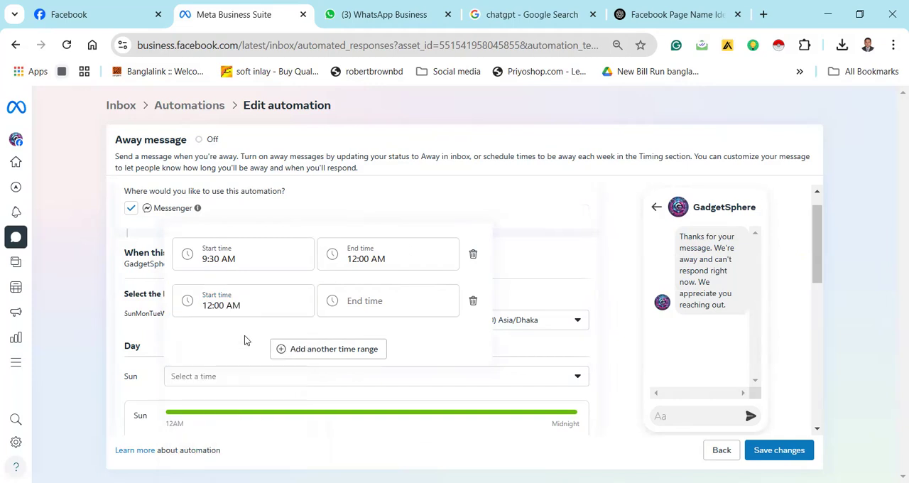
Set the second Sunday range's end time to 9:30 AM and apply the away hours
{"action": "left_click", "coordinate": [361, 304]}
{"action": "scroll", "coordinate": [372, 394], "scroll_direction": "down", "scroll_amount": 10}
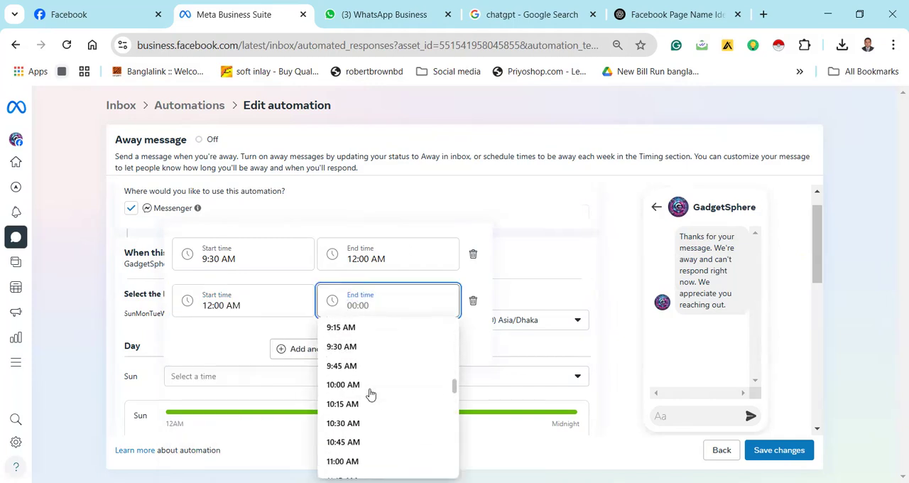
{"action": "left_click", "coordinate": [369, 348]}
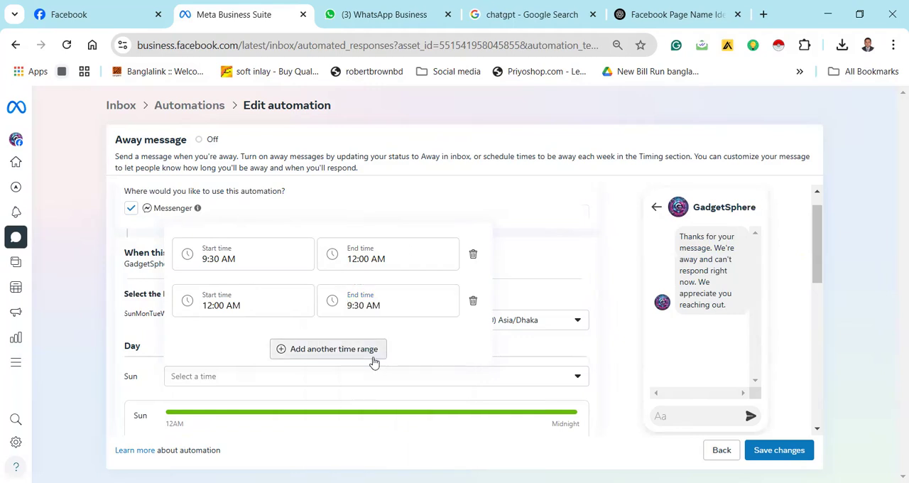
{"action": "left_click", "coordinate": [536, 217]}
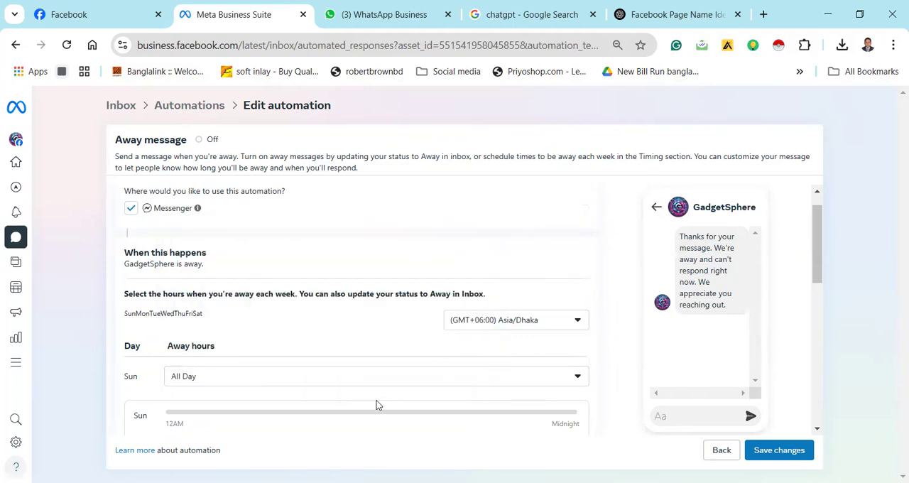
Reopen Sunday's away hours, set the start time to 9:30 AM and apply the range
{"action": "scroll", "coordinate": [373, 403], "scroll_direction": "down", "scroll_amount": 4}
{"action": "scroll", "coordinate": [373, 403], "scroll_direction": "up", "scroll_amount": 4}
{"action": "scroll", "coordinate": [374, 402], "scroll_direction": "down", "scroll_amount": 2}
{"action": "scroll", "coordinate": [392, 395], "scroll_direction": "up", "scroll_amount": 2}
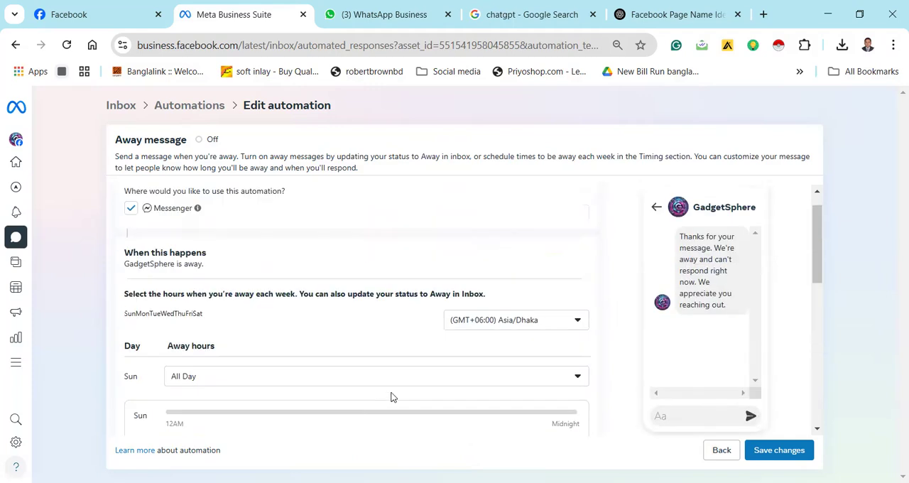
{"action": "left_click", "coordinate": [578, 376]}
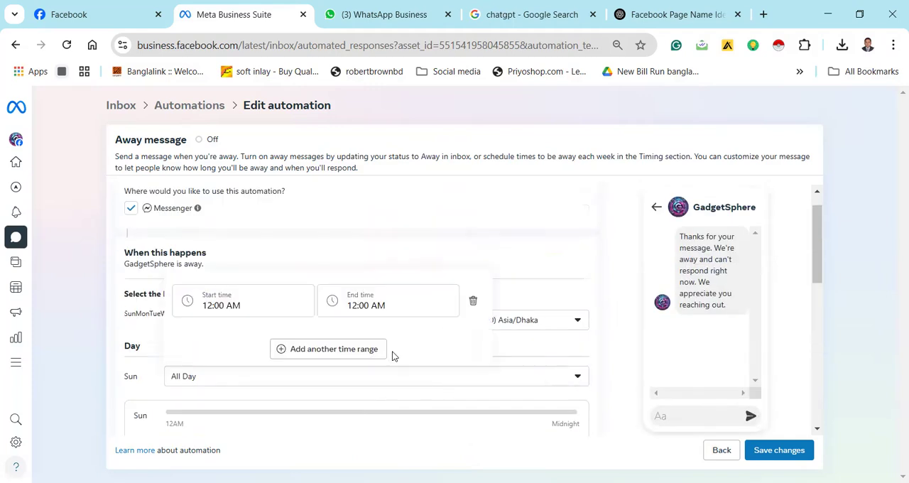
{"action": "left_click", "coordinate": [402, 301]}
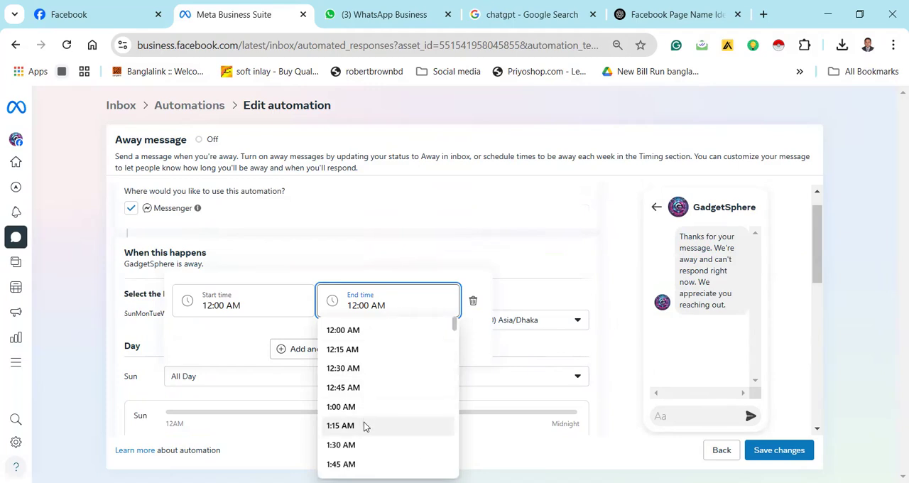
{"action": "scroll", "coordinate": [365, 425], "scroll_direction": "down", "scroll_amount": 3}
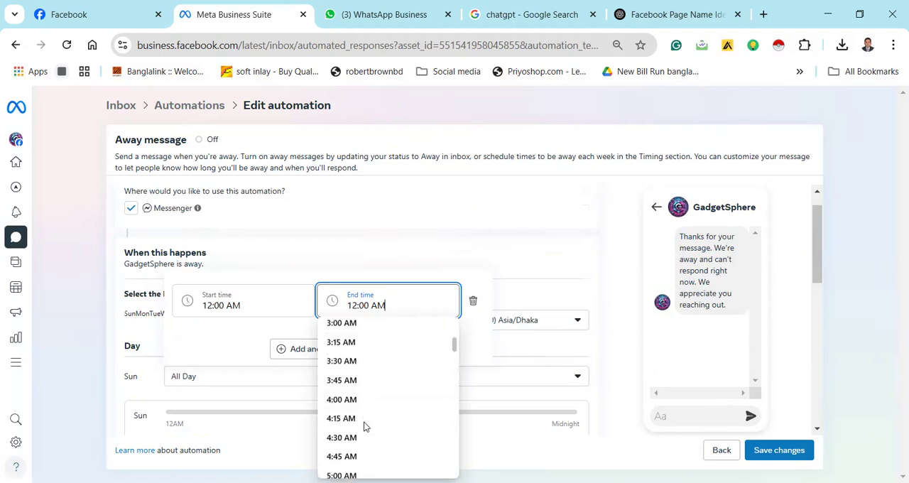
{"action": "left_click", "coordinate": [268, 307]}
{"action": "scroll", "coordinate": [225, 394], "scroll_direction": "down", "scroll_amount": 3}
{"action": "scroll", "coordinate": [224, 412], "scroll_direction": "down", "scroll_amount": 6}
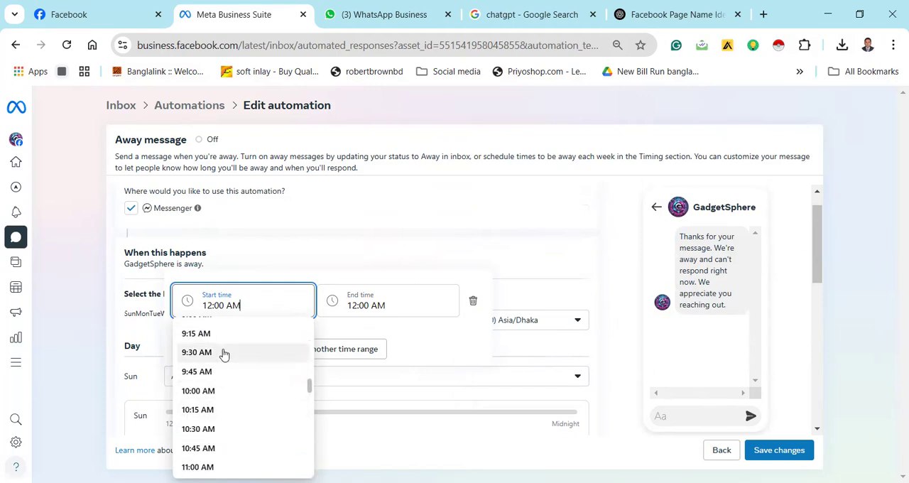
{"action": "left_click", "coordinate": [223, 352]}
{"action": "left_click", "coordinate": [484, 250]}
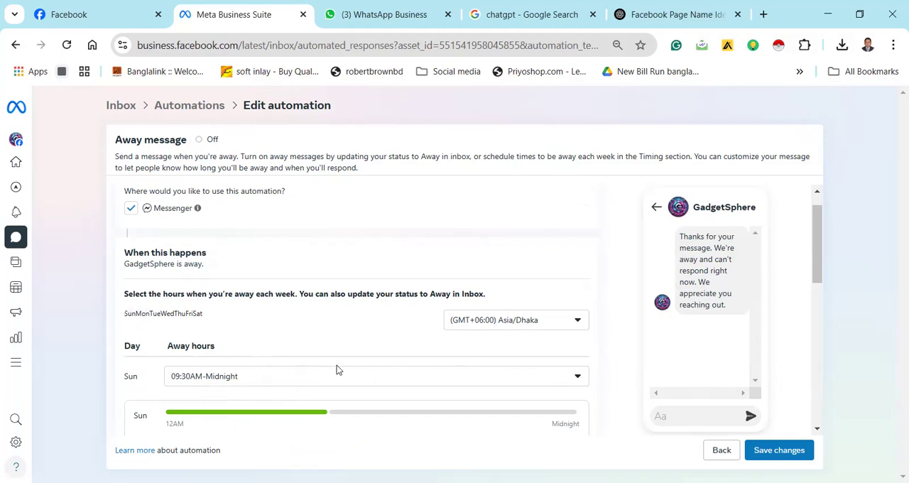
Add another time range to Sunday's away hours with a start time of 12:00 AM
{"action": "left_click", "coordinate": [577, 383]}
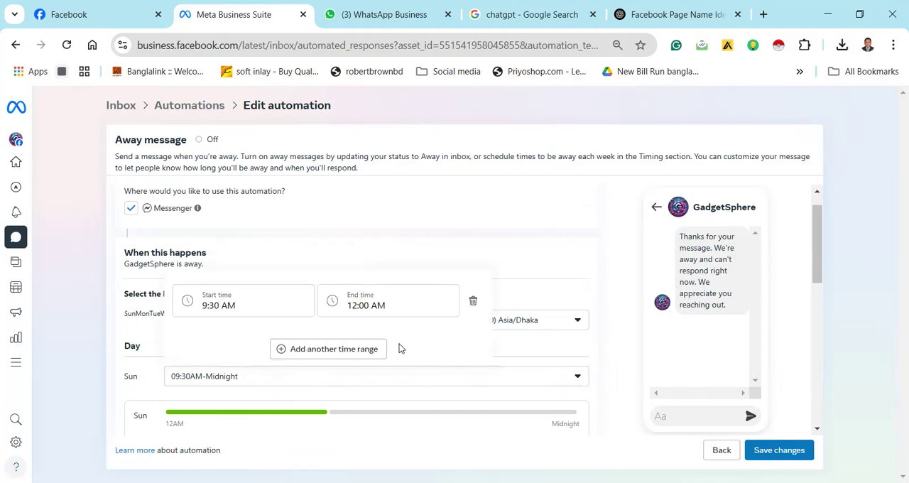
{"action": "left_click", "coordinate": [340, 355]}
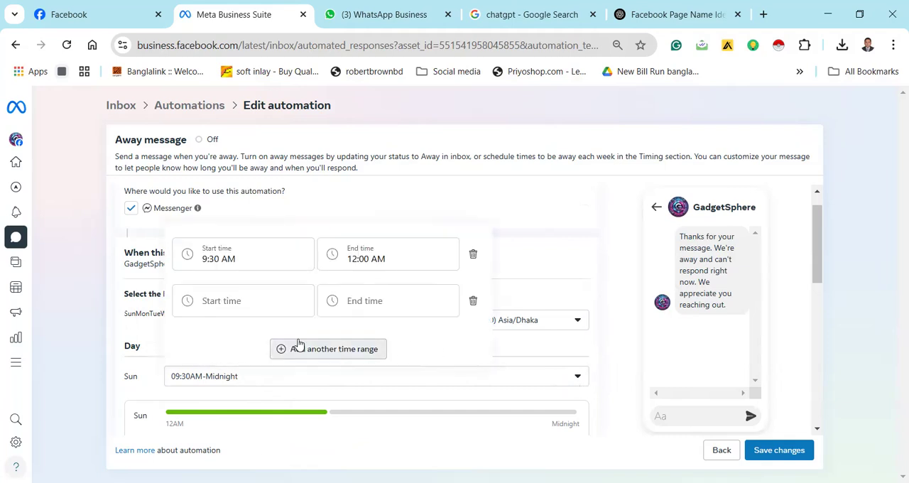
{"action": "left_click", "coordinate": [262, 306]}
{"action": "left_click", "coordinate": [349, 300]}
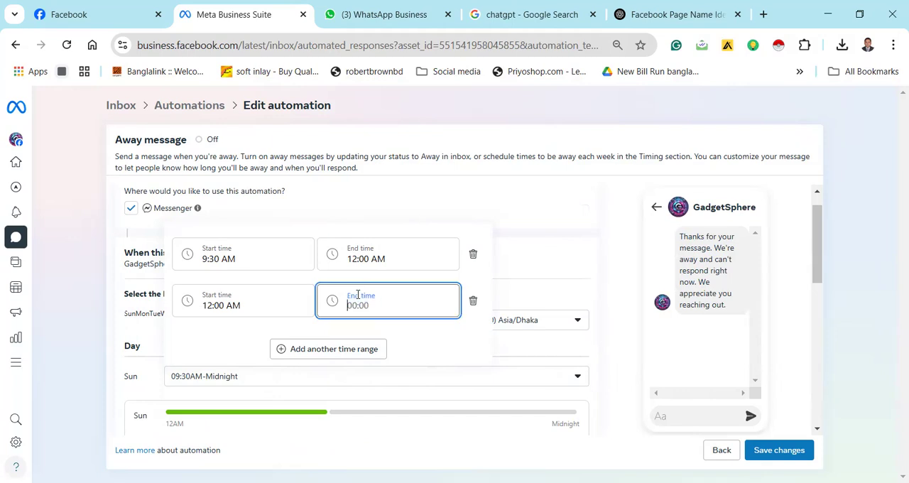
{"action": "left_click", "coordinate": [270, 306]}
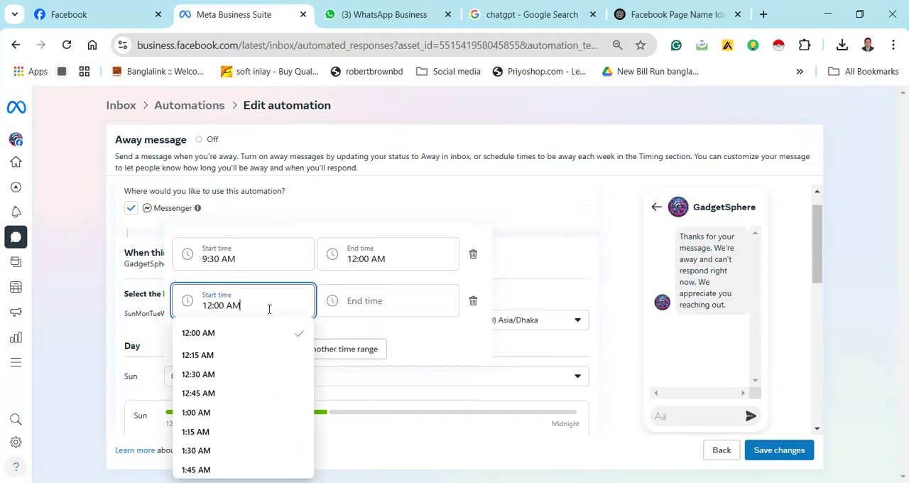
Set the added Sunday range's end time to 9:30 AM and apply the away hours
{"action": "left_click", "coordinate": [358, 301]}
{"action": "left_click", "coordinate": [357, 300]}
{"action": "scroll", "coordinate": [358, 390], "scroll_direction": "down", "scroll_amount": 3}
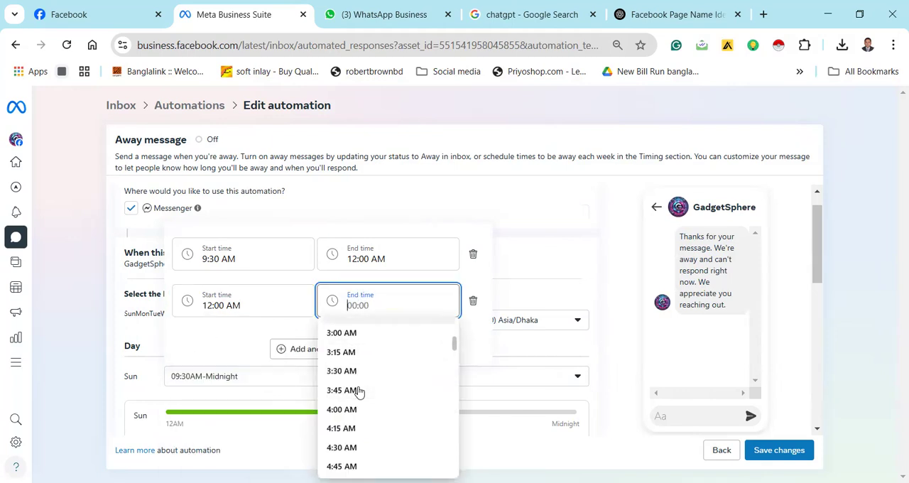
{"action": "scroll", "coordinate": [360, 393], "scroll_direction": "down", "scroll_amount": 3}
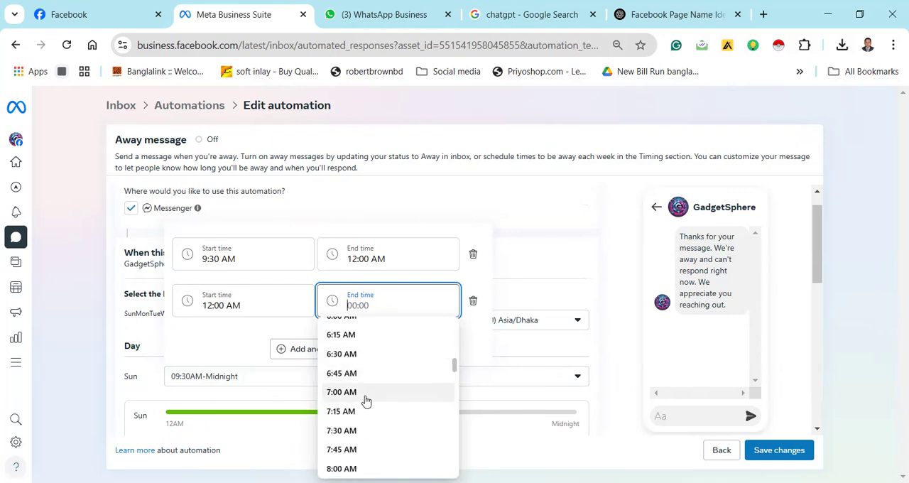
{"action": "scroll", "coordinate": [367, 410], "scroll_direction": "down", "scroll_amount": 2}
{"action": "scroll", "coordinate": [367, 411], "scroll_direction": "down", "scroll_amount": 1}
{"action": "scroll", "coordinate": [365, 410], "scroll_direction": "up", "scroll_amount": 3}
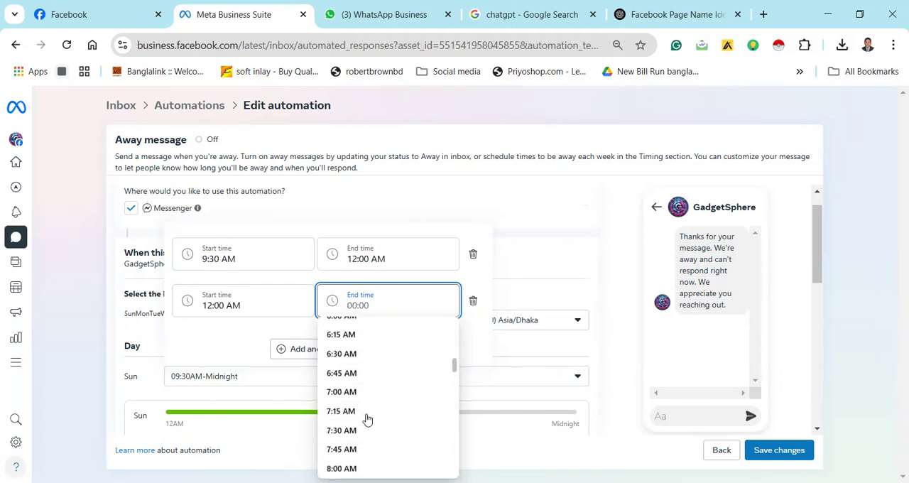
{"action": "scroll", "coordinate": [368, 392], "scroll_direction": "down", "scroll_amount": 3}
{"action": "scroll", "coordinate": [367, 391], "scroll_direction": "up", "scroll_amount": 3}
{"action": "scroll", "coordinate": [367, 377], "scroll_direction": "down", "scroll_amount": 3}
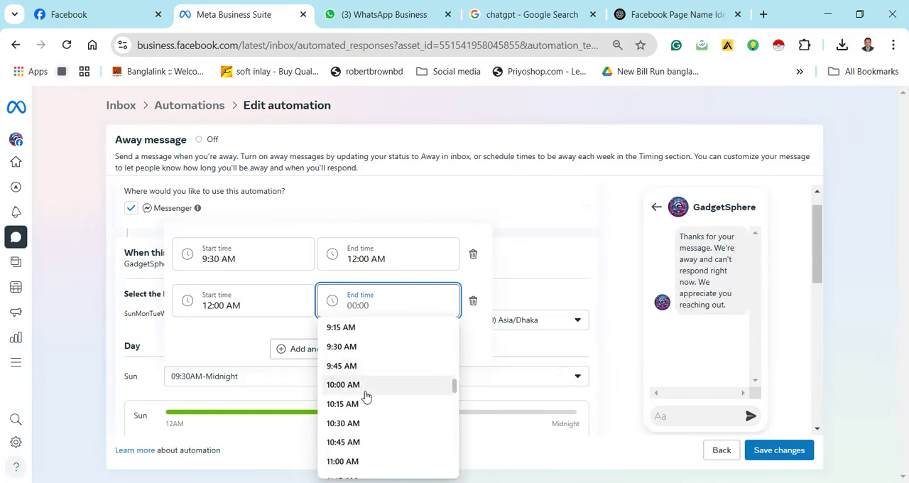
{"action": "scroll", "coordinate": [368, 397], "scroll_direction": "down", "scroll_amount": 3}
{"action": "scroll", "coordinate": [368, 404], "scroll_direction": "down", "scroll_amount": 3}
{"action": "scroll", "coordinate": [368, 403], "scroll_direction": "up", "scroll_amount": 3}
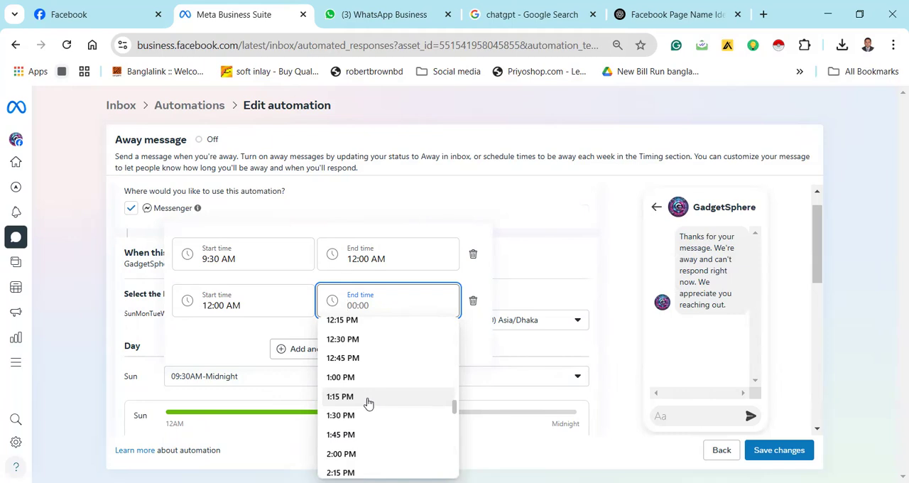
{"action": "scroll", "coordinate": [367, 402], "scroll_direction": "up", "scroll_amount": 3}
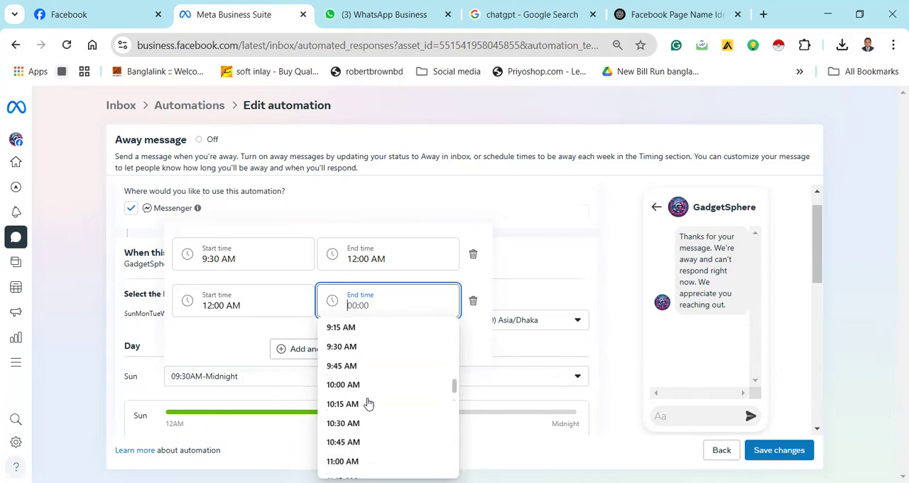
{"action": "left_click", "coordinate": [367, 348]}
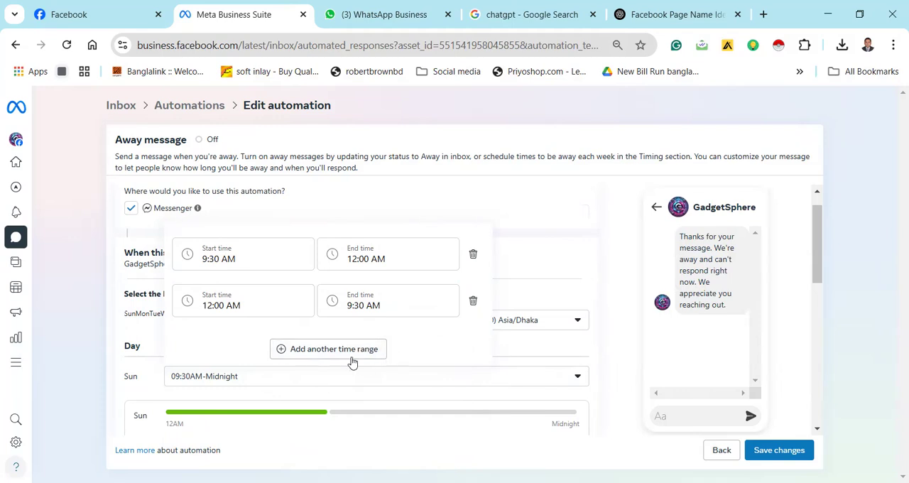
{"action": "left_click", "coordinate": [538, 246]}
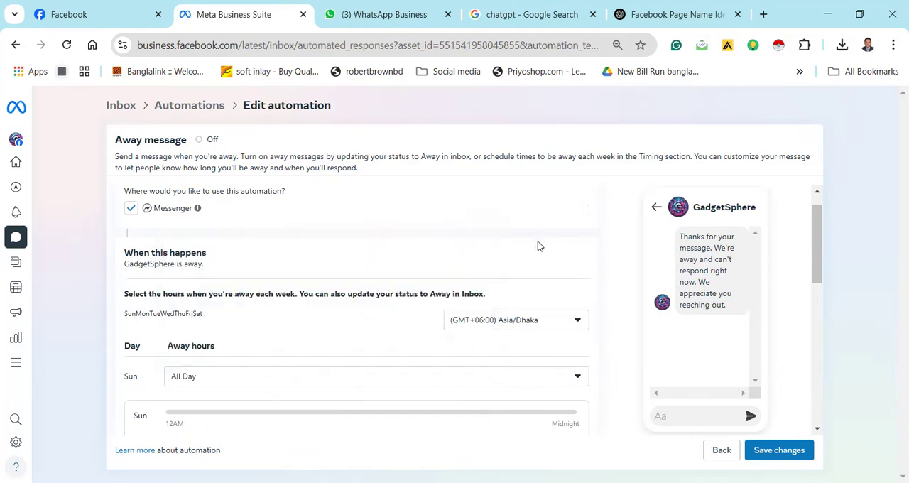
Open Sunday's away hours and set the first range's start time to 9:30 AM
{"action": "left_click", "coordinate": [340, 379]}
{"action": "left_click", "coordinate": [277, 308]}
{"action": "left_click", "coordinate": [278, 310]}
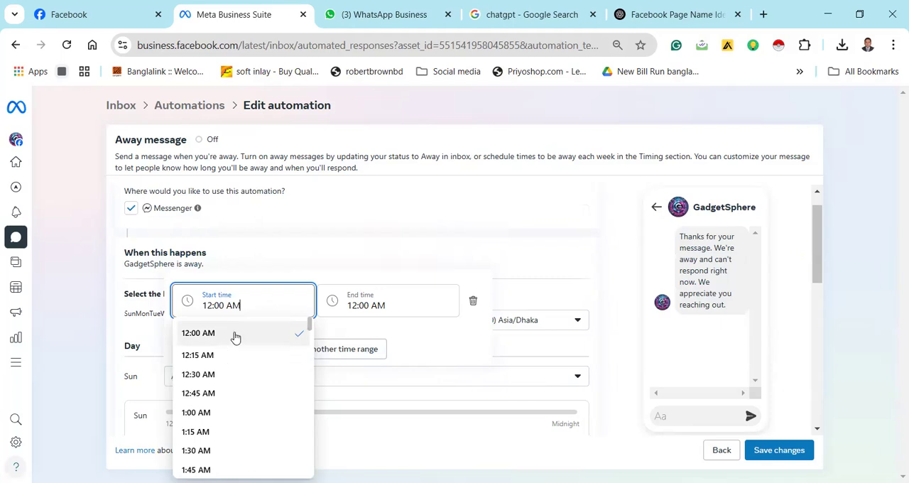
{"action": "left_click", "coordinate": [412, 308]}
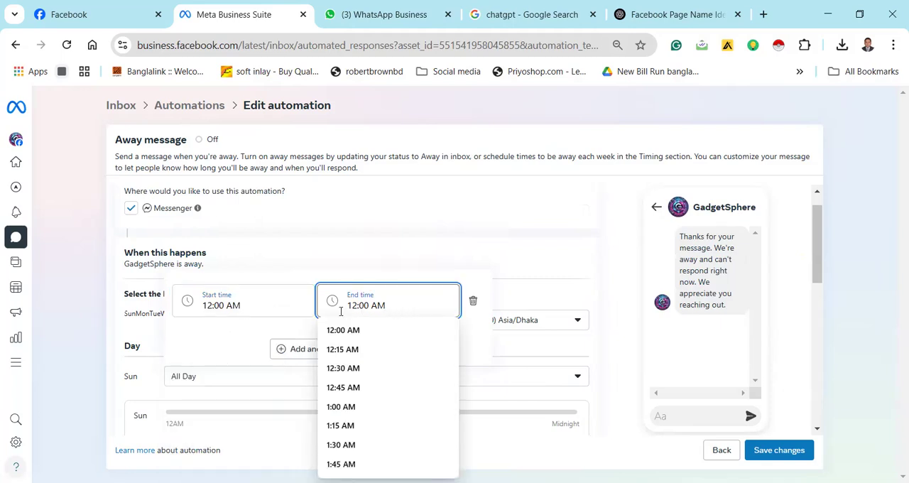
{"action": "left_click", "coordinate": [269, 307]}
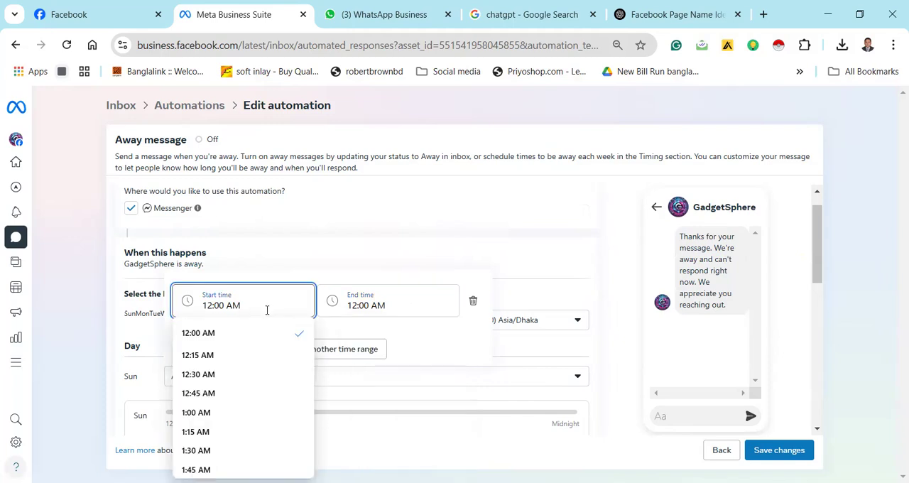
{"action": "scroll", "coordinate": [226, 381], "scroll_direction": "down", "scroll_amount": 3}
{"action": "scroll", "coordinate": [244, 329], "scroll_direction": "up", "scroll_amount": 3}
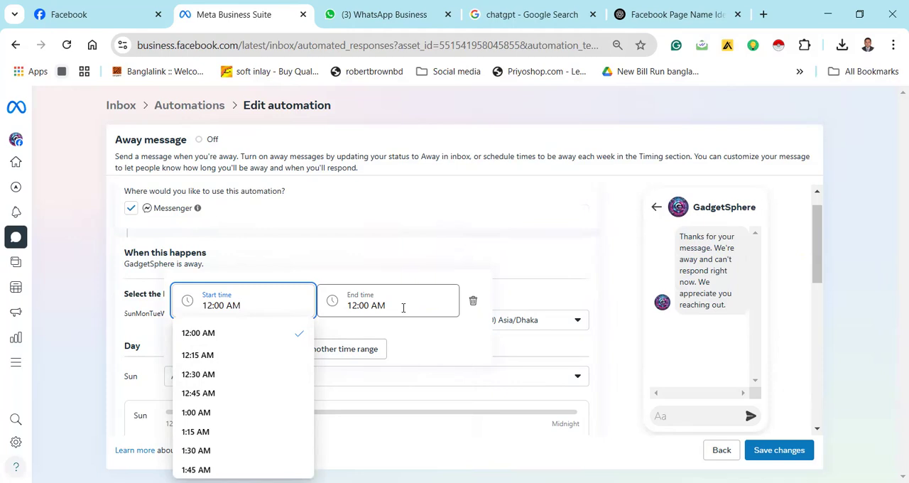
{"action": "scroll", "coordinate": [230, 404], "scroll_direction": "down", "scroll_amount": 3}
{"action": "scroll", "coordinate": [238, 355], "scroll_direction": "up", "scroll_amount": 3}
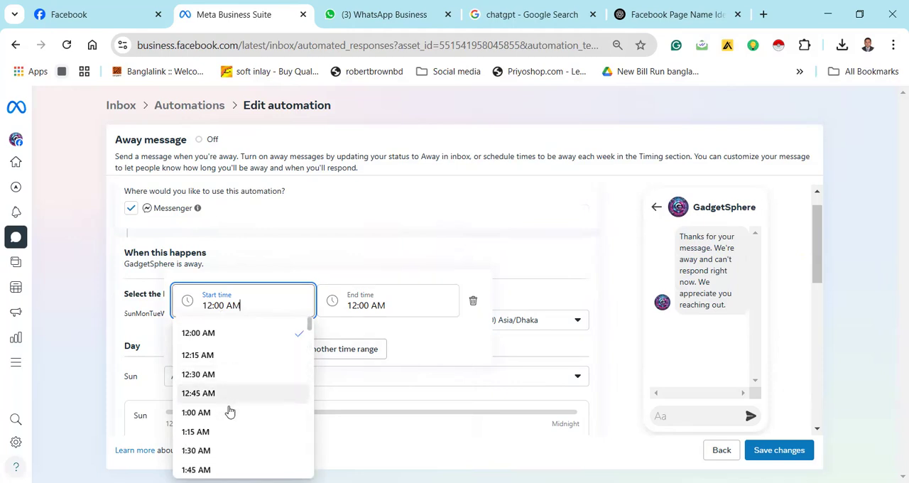
{"action": "scroll", "coordinate": [231, 416], "scroll_direction": "down", "scroll_amount": 3}
{"action": "scroll", "coordinate": [232, 419], "scroll_direction": "down", "scroll_amount": 3}
{"action": "scroll", "coordinate": [228, 440], "scroll_direction": "down", "scroll_amount": 3}
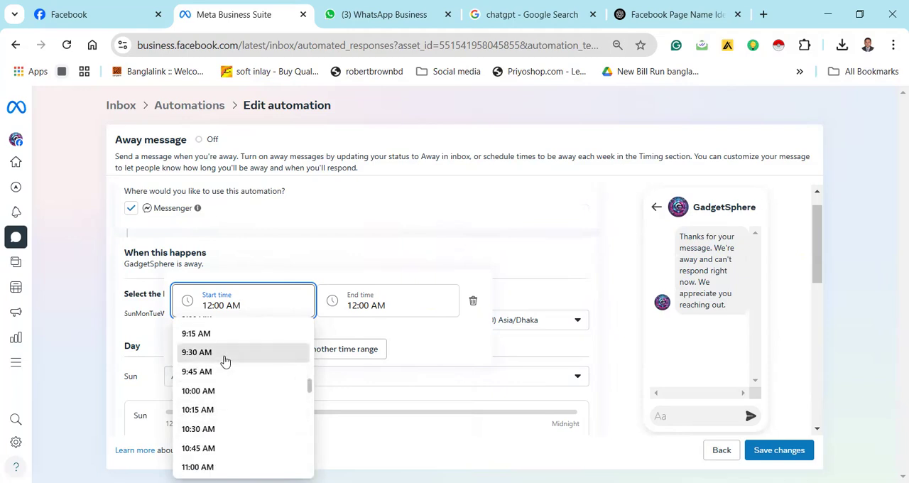
{"action": "left_click", "coordinate": [225, 361]}
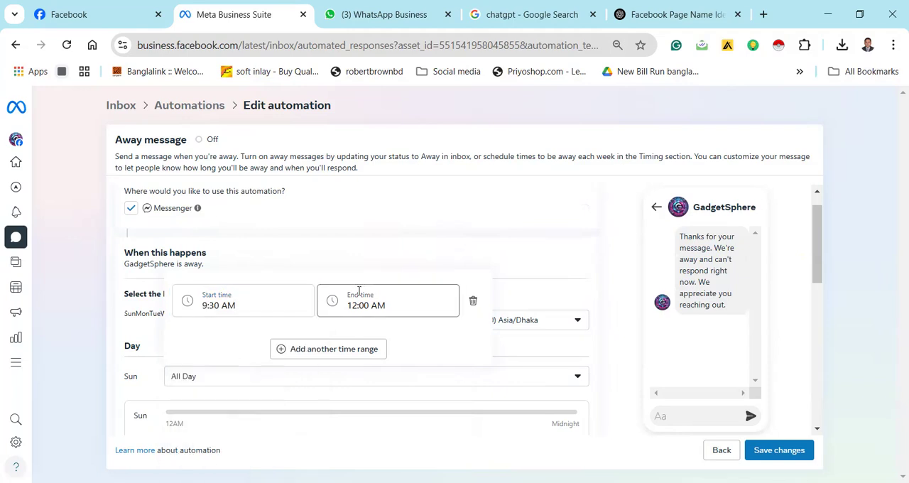
Add a second time range to Sunday's away hours with a start time of 12:00 AM
{"action": "left_click", "coordinate": [349, 355]}
{"action": "left_click", "coordinate": [253, 297]}
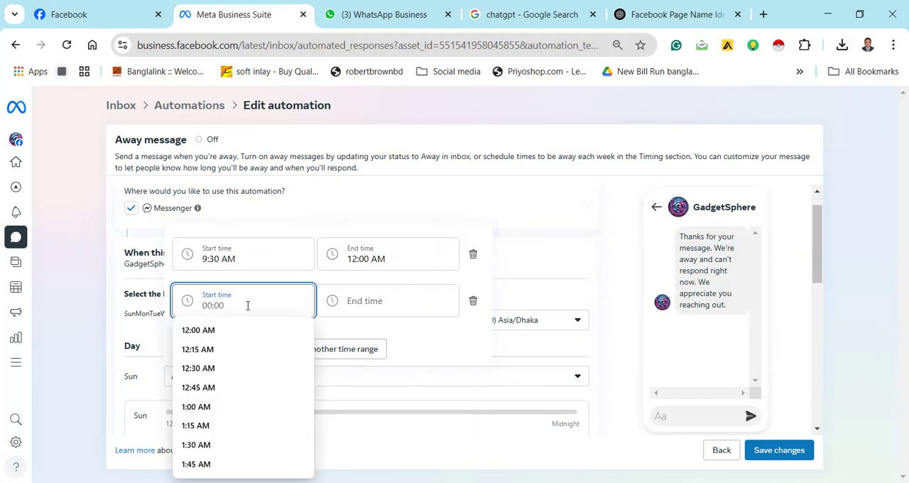
{"action": "left_click", "coordinate": [239, 331]}
Set the second Sunday range's end time to 9:45 PM and apply the away hours
{"action": "left_click", "coordinate": [373, 302]}
{"action": "scroll", "coordinate": [349, 377], "scroll_direction": "down", "scroll_amount": 10}
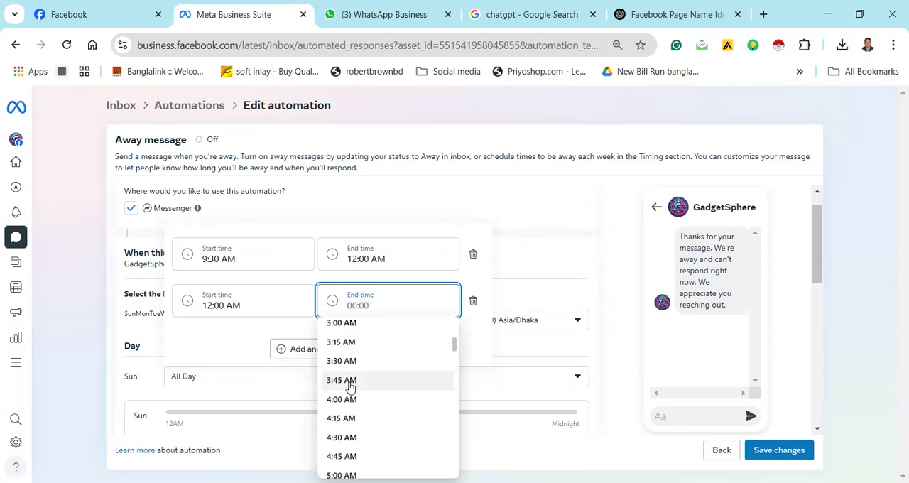
{"action": "scroll", "coordinate": [351, 389], "scroll_direction": "down", "scroll_amount": 10}
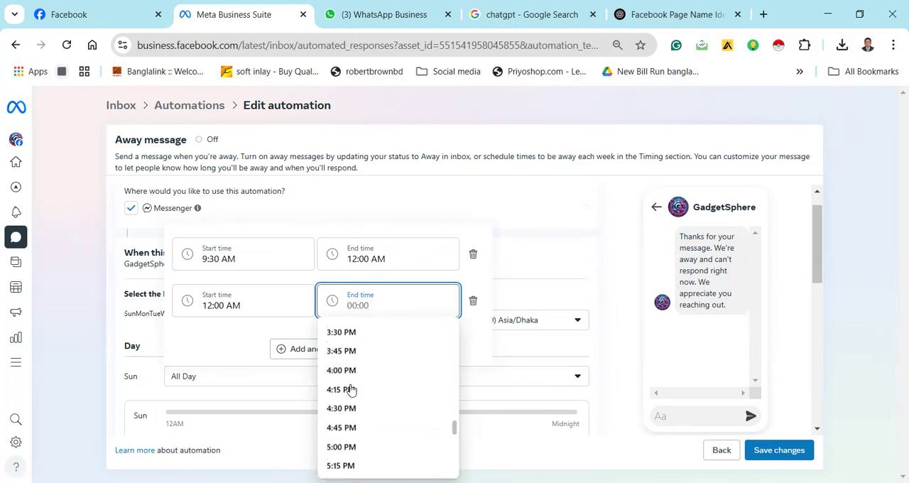
{"action": "scroll", "coordinate": [359, 398], "scroll_direction": "down", "scroll_amount": 5}
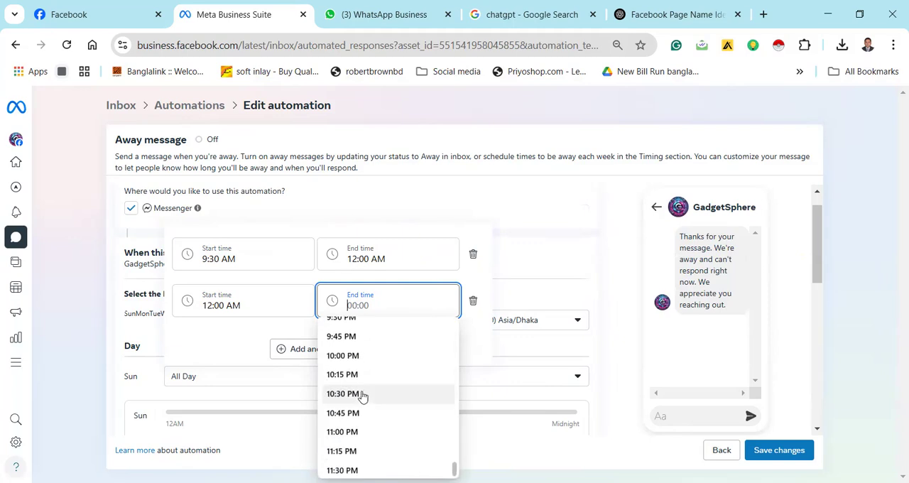
{"action": "left_click", "coordinate": [377, 338]}
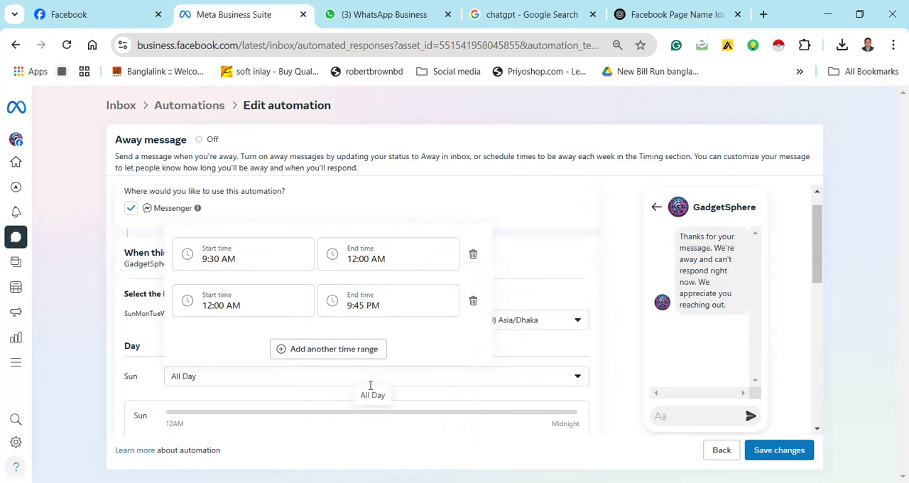
{"action": "left_click", "coordinate": [255, 303]}
{"action": "left_click", "coordinate": [402, 306]}
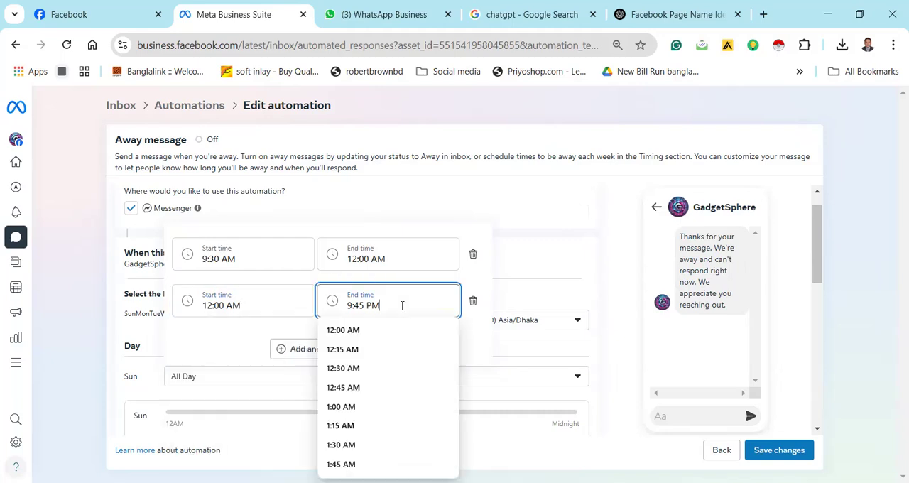
{"action": "left_click", "coordinate": [389, 218]}
{"action": "scroll", "coordinate": [337, 337], "scroll_direction": "down", "scroll_amount": 4}
{"action": "scroll", "coordinate": [337, 338], "scroll_direction": "up", "scroll_amount": 3}
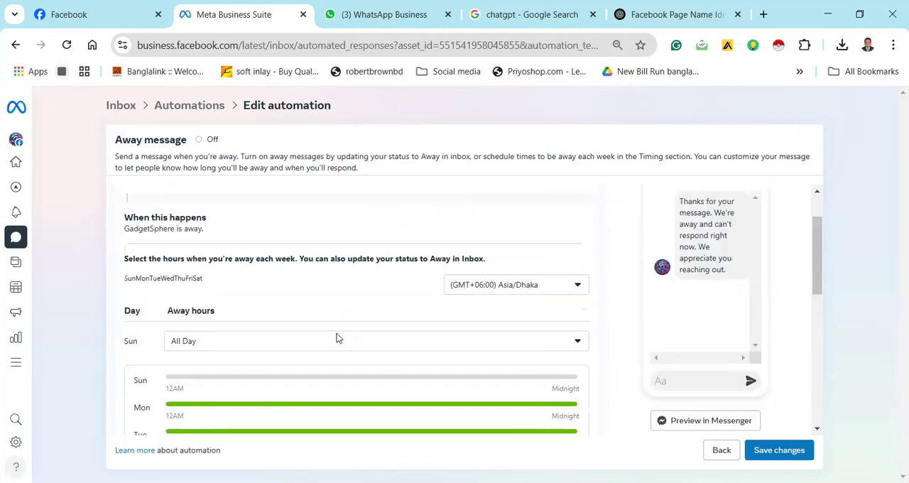
{"action": "scroll", "coordinate": [337, 338], "scroll_direction": "up", "scroll_amount": 1}
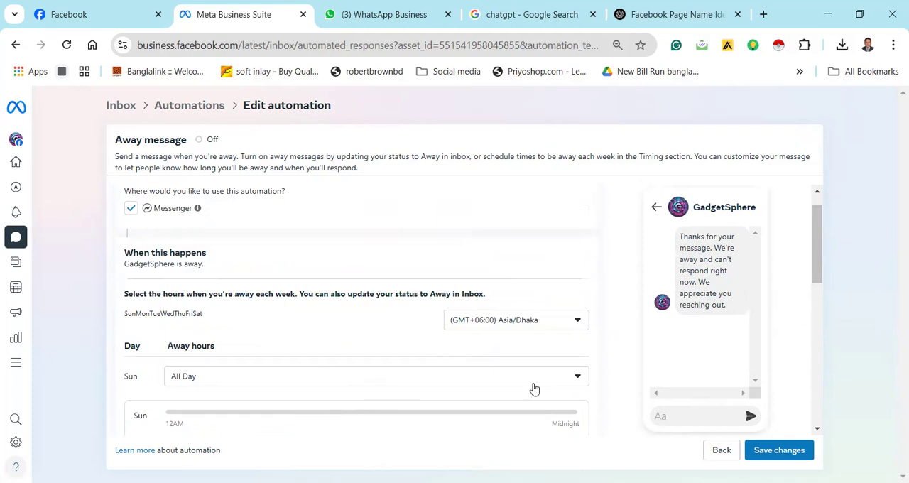
Reopen Sunday's away hours and set the existing range's start time to 11:45 PM
{"action": "left_click", "coordinate": [578, 381]}
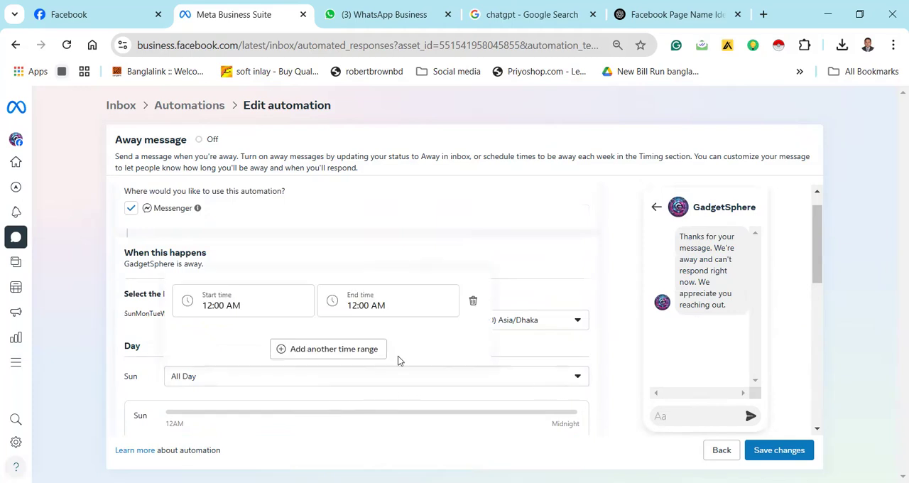
{"action": "left_click", "coordinate": [259, 308]}
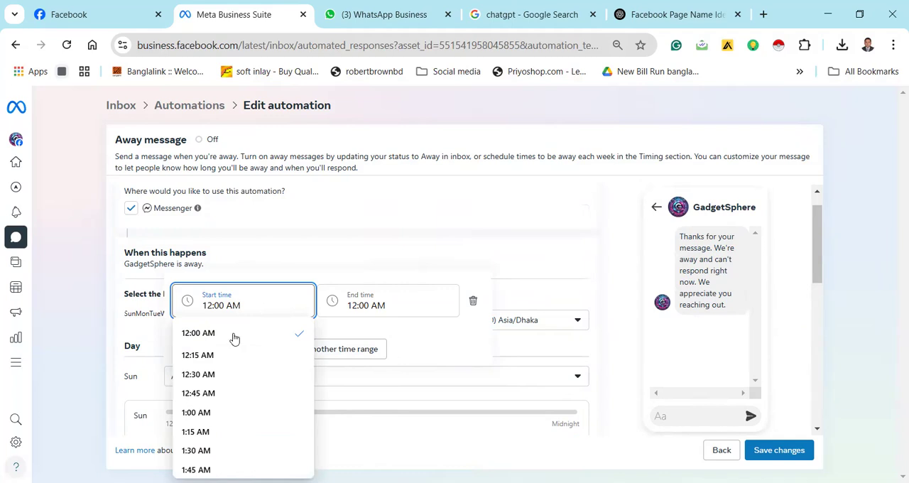
{"action": "scroll", "coordinate": [238, 442], "scroll_direction": "down", "scroll_amount": 15}
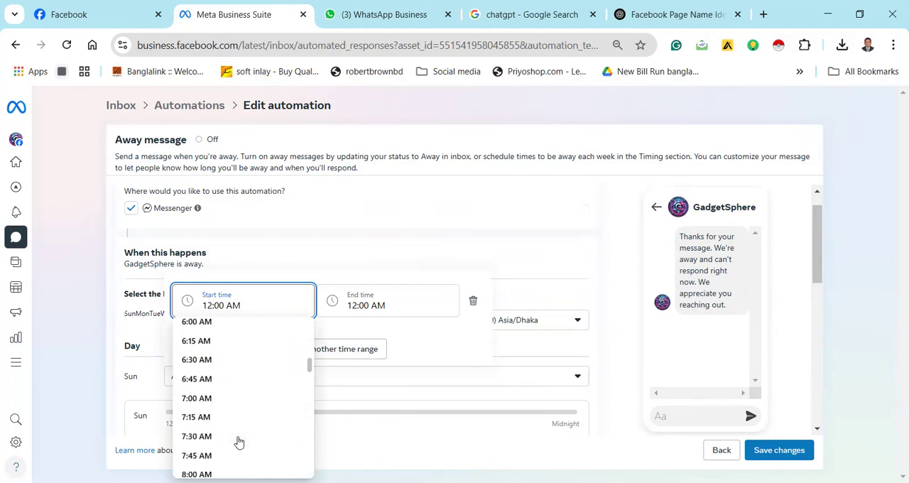
{"action": "scroll", "coordinate": [238, 442], "scroll_direction": "down", "scroll_amount": 7}
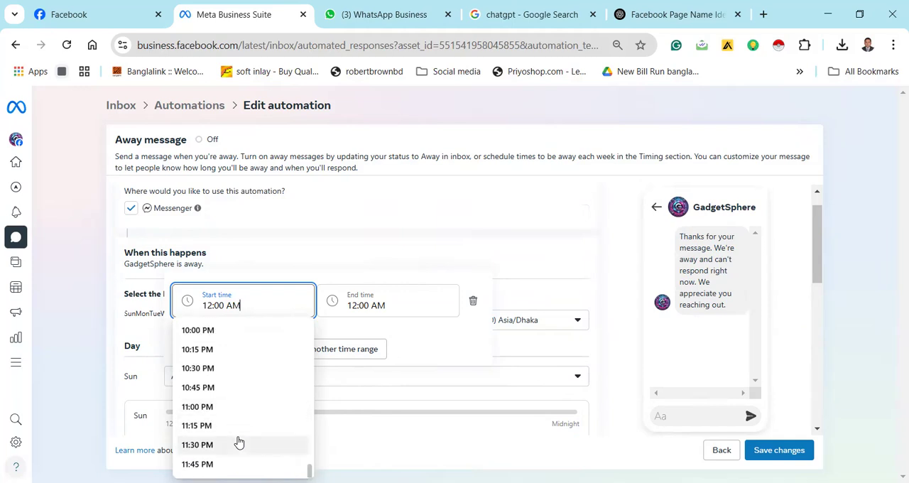
{"action": "left_click", "coordinate": [237, 464]}
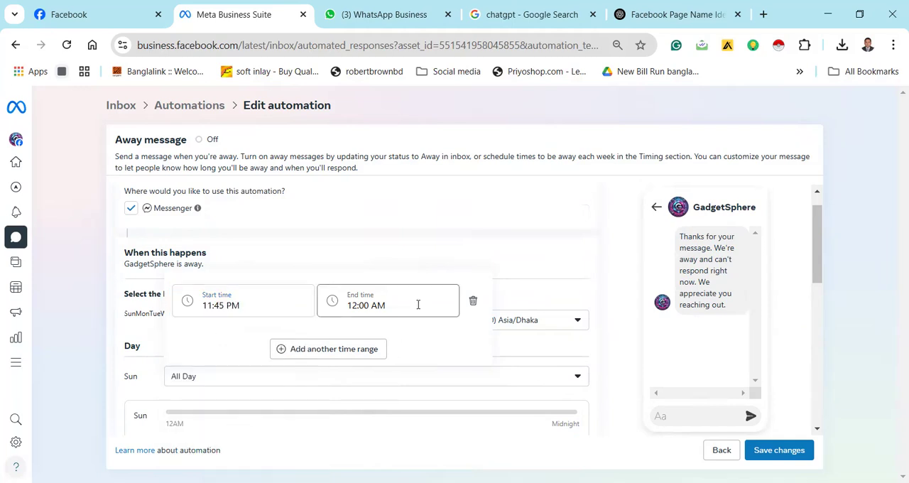
Add another time range to Sunday's away hours with a start time of 8:00 AM
{"action": "left_click", "coordinate": [353, 359]}
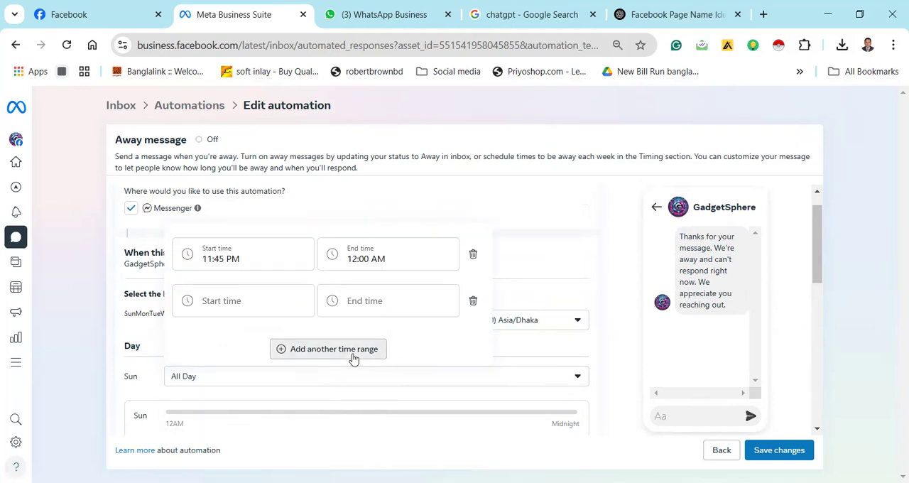
{"action": "left_click", "coordinate": [262, 299]}
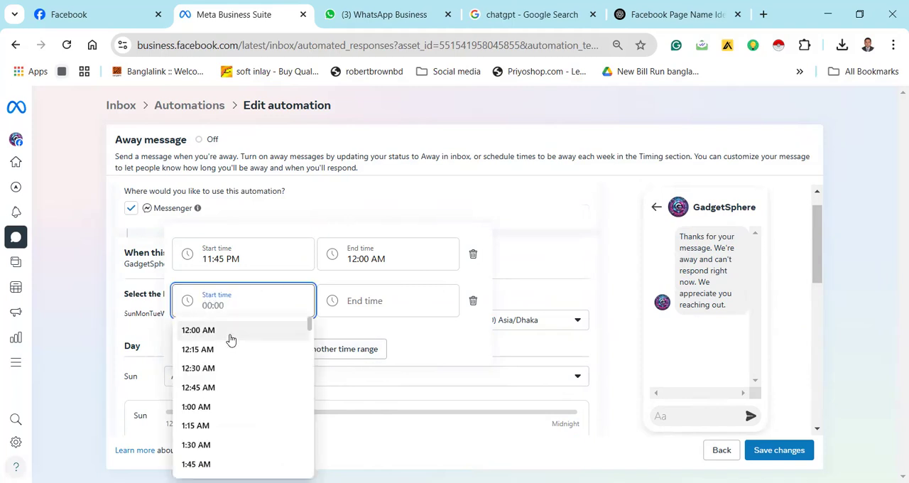
{"action": "scroll", "coordinate": [224, 361], "scroll_direction": "down", "scroll_amount": 7}
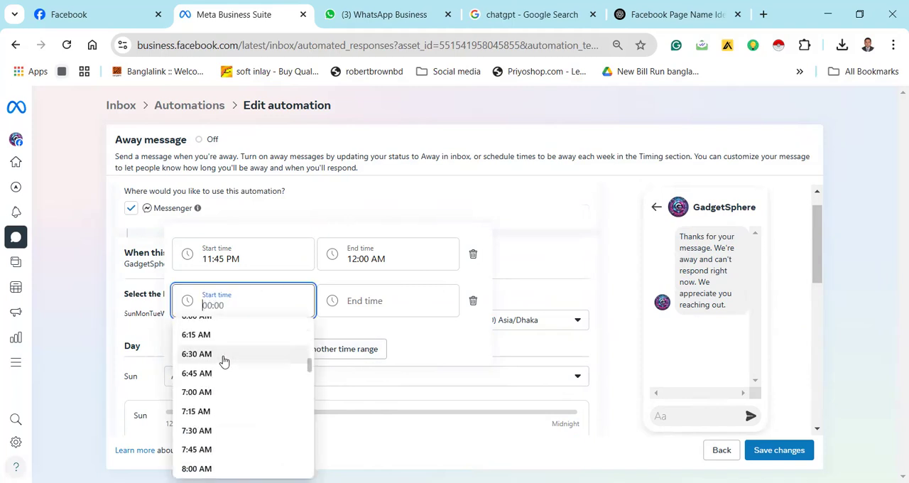
{"action": "left_click", "coordinate": [223, 468]}
Set the added Sunday range's end time to 10:45 PM and apply the away hours
{"action": "left_click", "coordinate": [343, 311]}
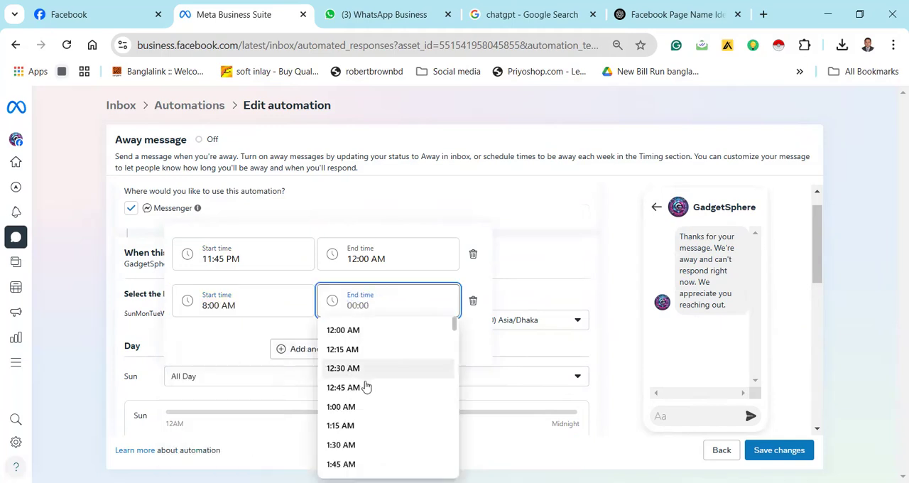
{"action": "scroll", "coordinate": [378, 382], "scroll_direction": "down", "scroll_amount": 4}
{"action": "scroll", "coordinate": [379, 382], "scroll_direction": "down", "scroll_amount": 20}
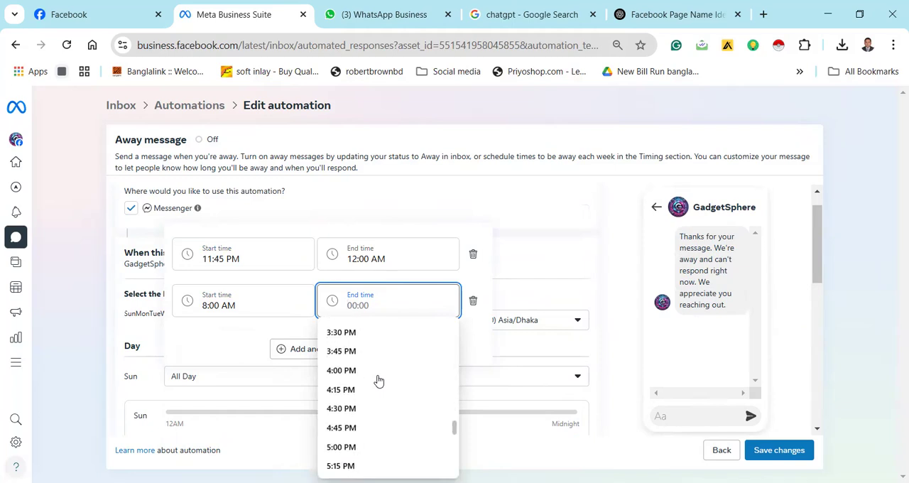
{"action": "scroll", "coordinate": [375, 380], "scroll_direction": "down", "scroll_amount": 4}
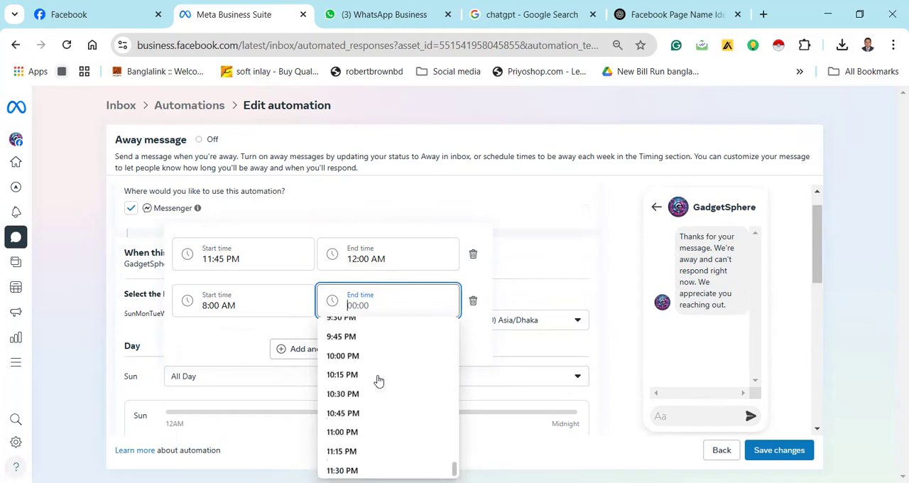
{"action": "left_click", "coordinate": [361, 414]}
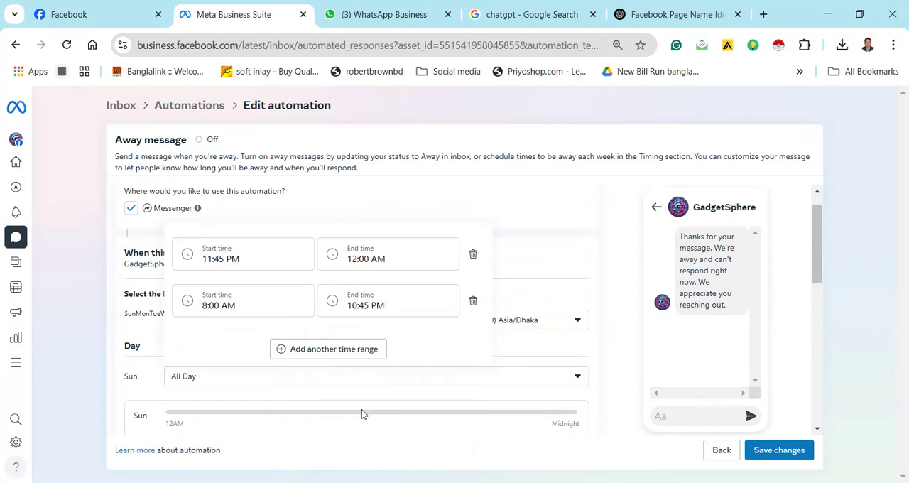
{"action": "left_click", "coordinate": [516, 213]}
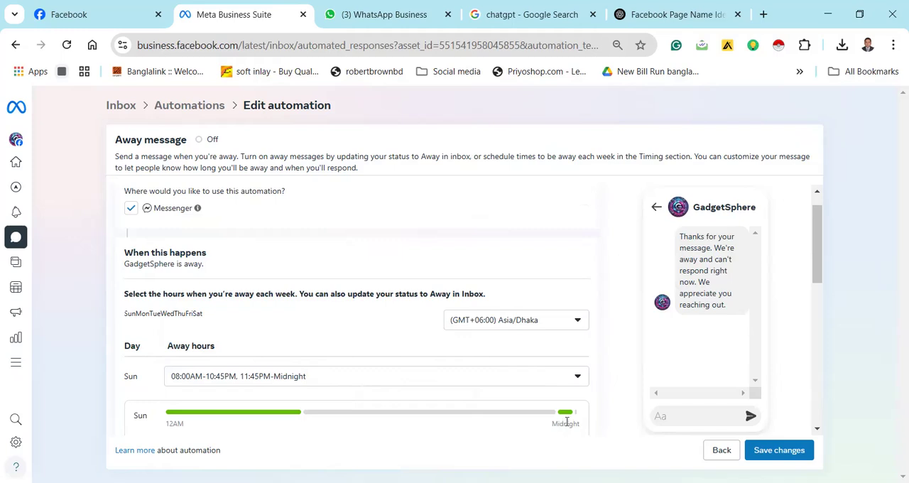
Check the last green segment's hours on Sunday's timeline and look at the available time zones
{"action": "mouse_move", "coordinate": [567, 417]}
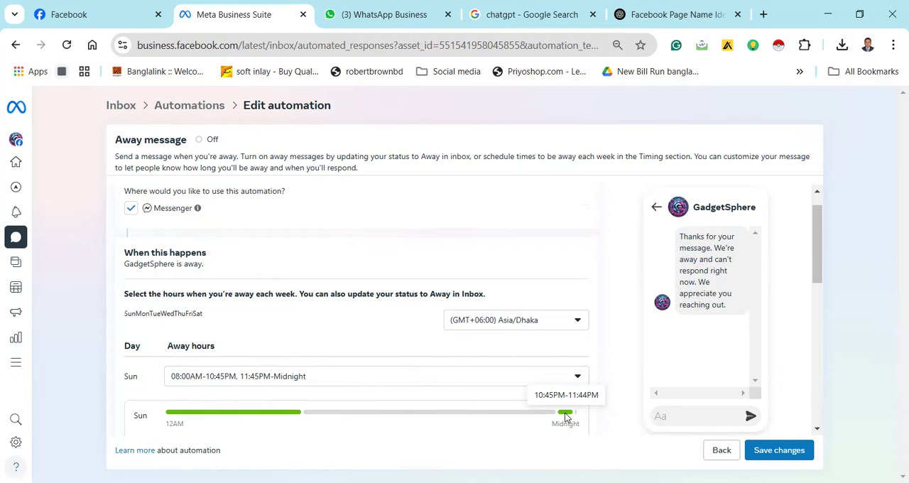
{"action": "left_click", "coordinate": [569, 325]}
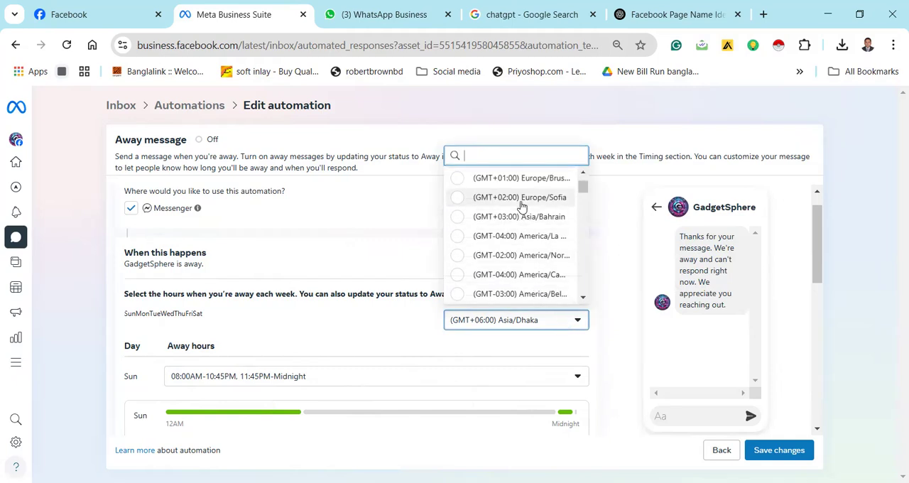
{"action": "left_click", "coordinate": [392, 209]}
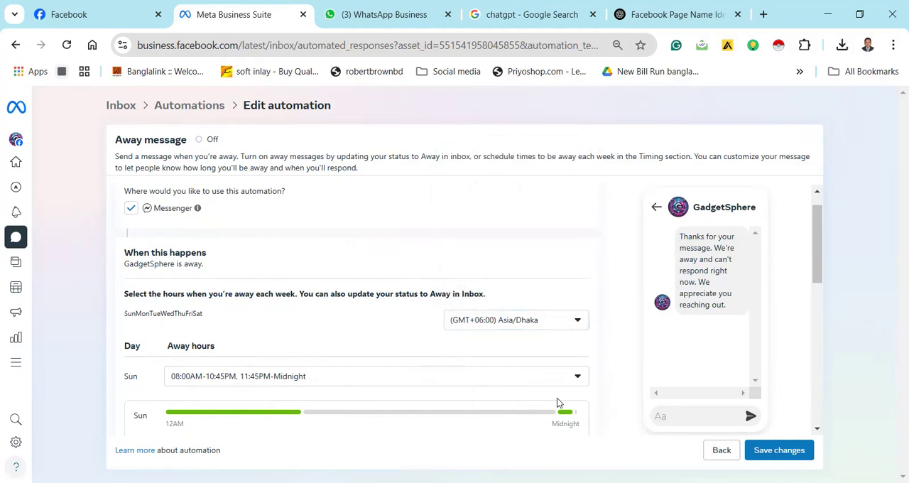
Reopen Sunday's away hours and set the second range's start time to 12:00 AM
{"action": "left_click", "coordinate": [546, 384]}
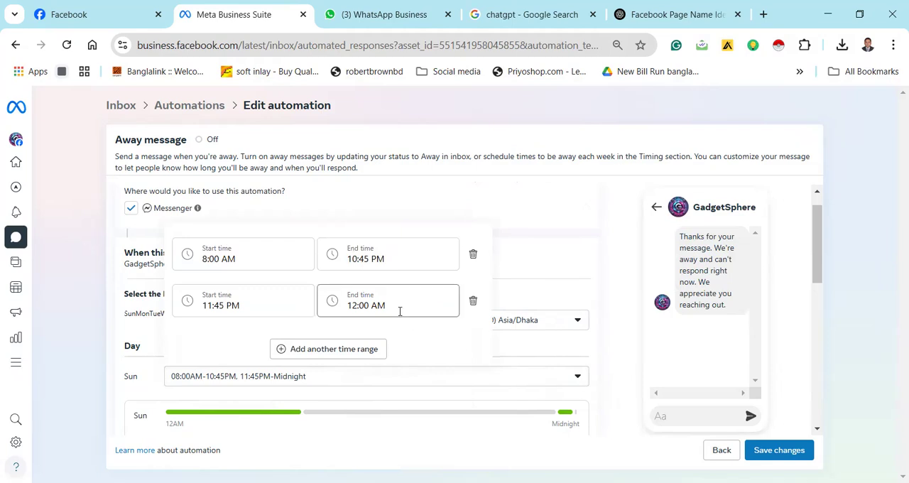
{"action": "left_click", "coordinate": [264, 307]}
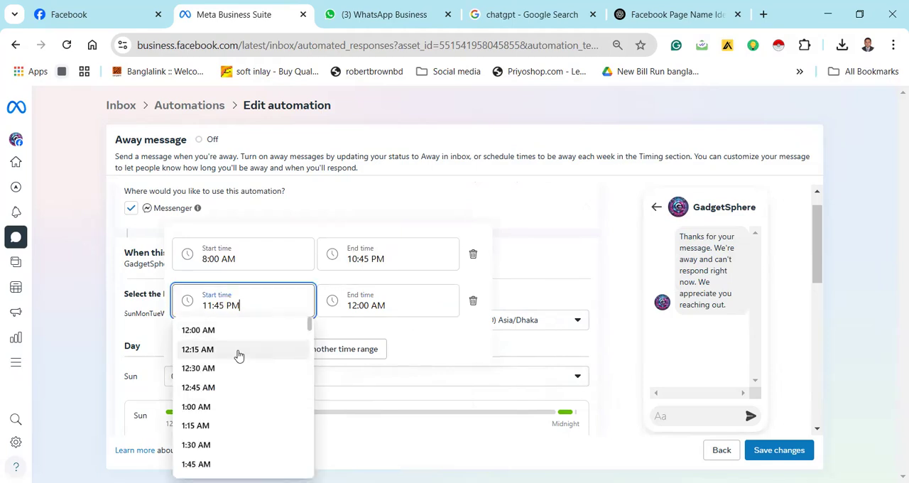
{"action": "left_click", "coordinate": [240, 338]}
Set the second Sunday range's end time to 5:00 PM and apply the away hours
{"action": "left_click", "coordinate": [426, 311]}
{"action": "scroll", "coordinate": [372, 390], "scroll_direction": "down", "scroll_amount": 5}
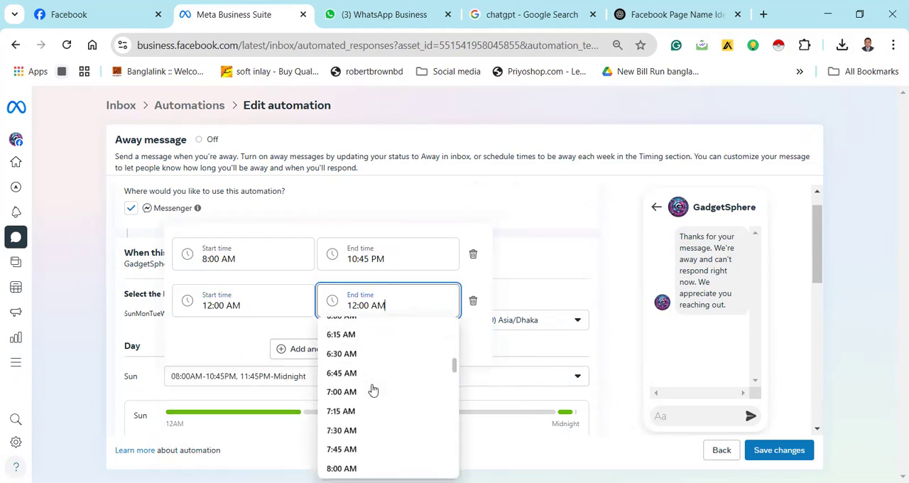
{"action": "scroll", "coordinate": [375, 400], "scroll_direction": "down", "scroll_amount": 10}
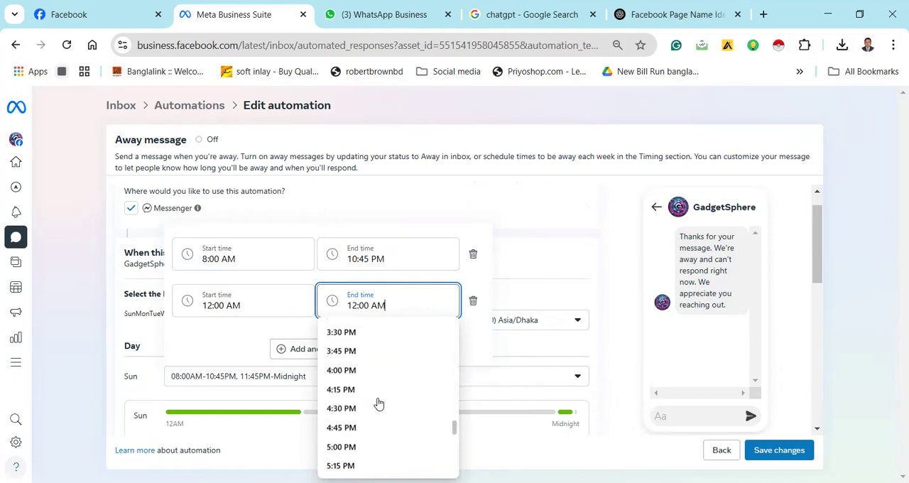
{"action": "left_click", "coordinate": [382, 445]}
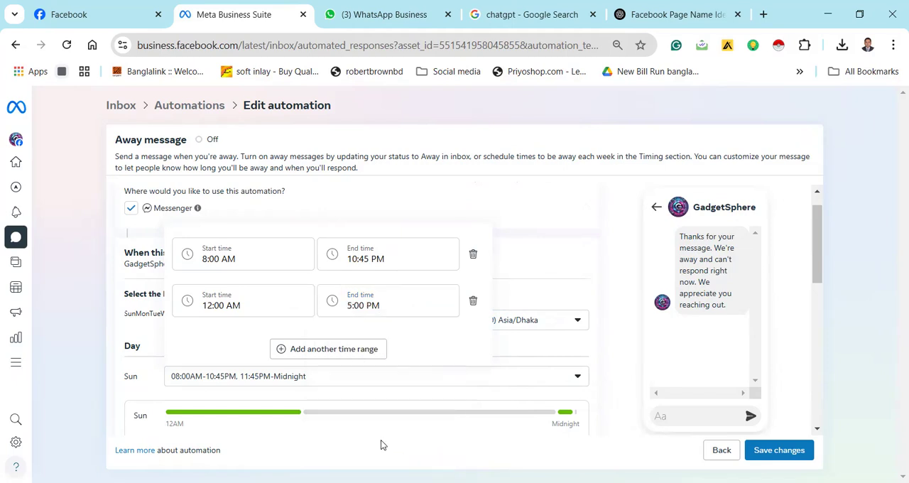
{"action": "left_click", "coordinate": [487, 203]}
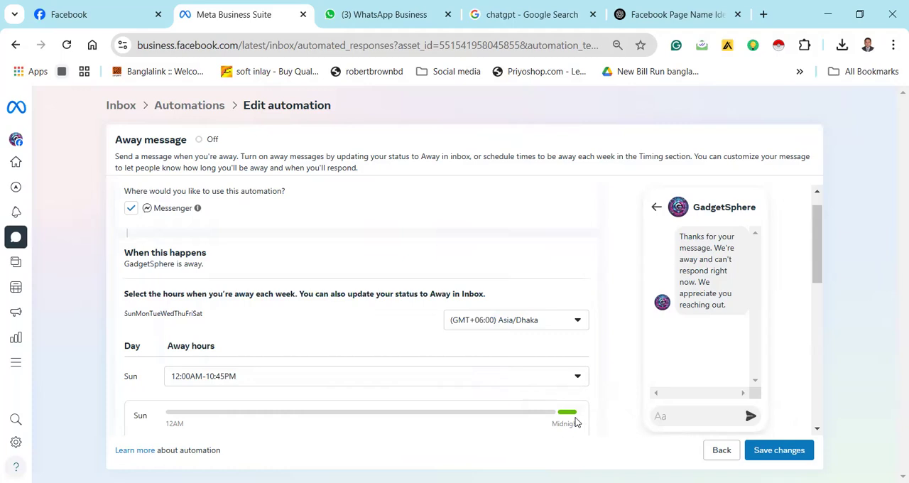
{"action": "left_click", "coordinate": [574, 327]}
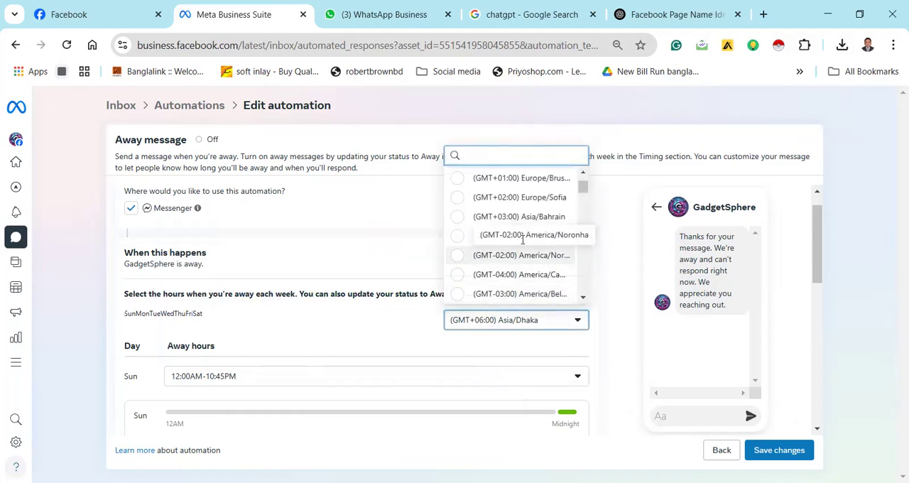
{"action": "scroll", "coordinate": [517, 224], "scroll_direction": "down", "scroll_amount": 5}
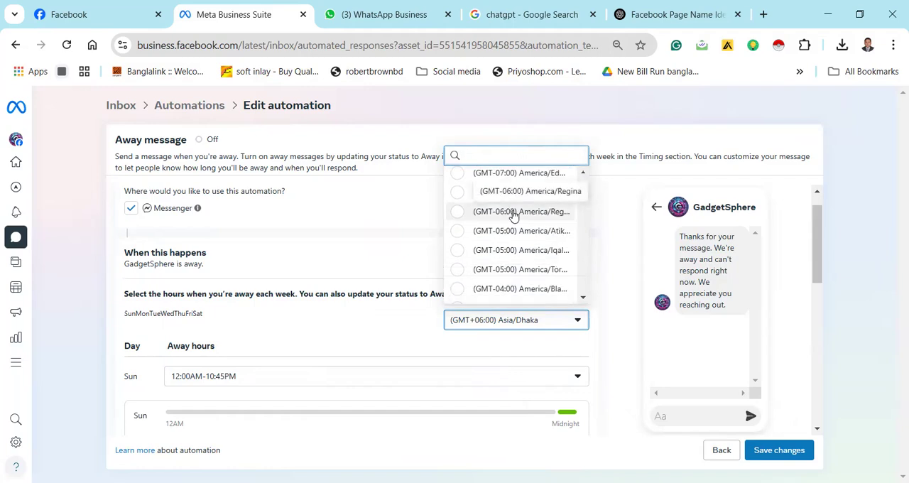
{"action": "scroll", "coordinate": [537, 256], "scroll_direction": "up", "scroll_amount": 5}
{"action": "left_click", "coordinate": [403, 276]}
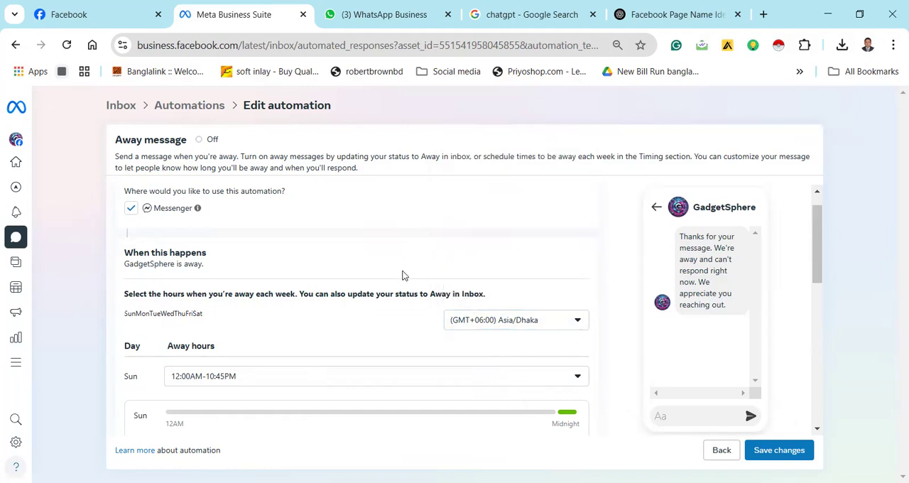
Reopen Sunday's away hours and set the range's start time to 9:45 AM
{"action": "left_click", "coordinate": [579, 376]}
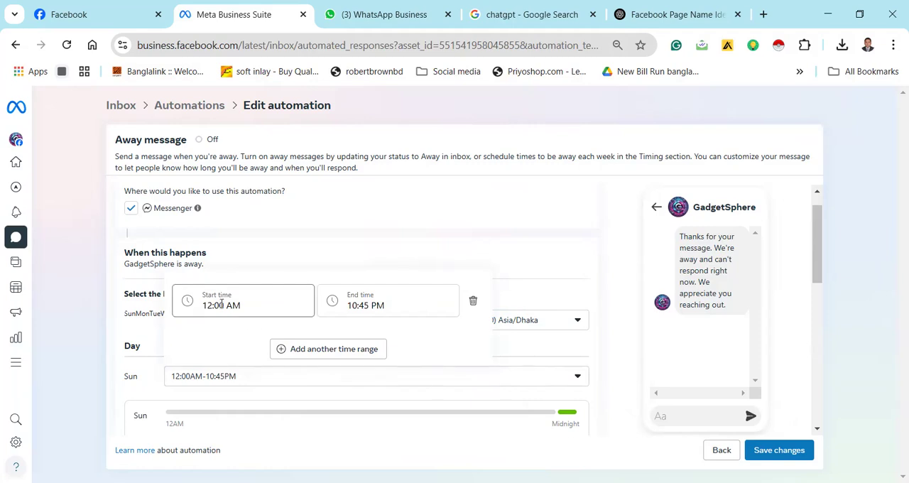
{"action": "left_click", "coordinate": [257, 306]}
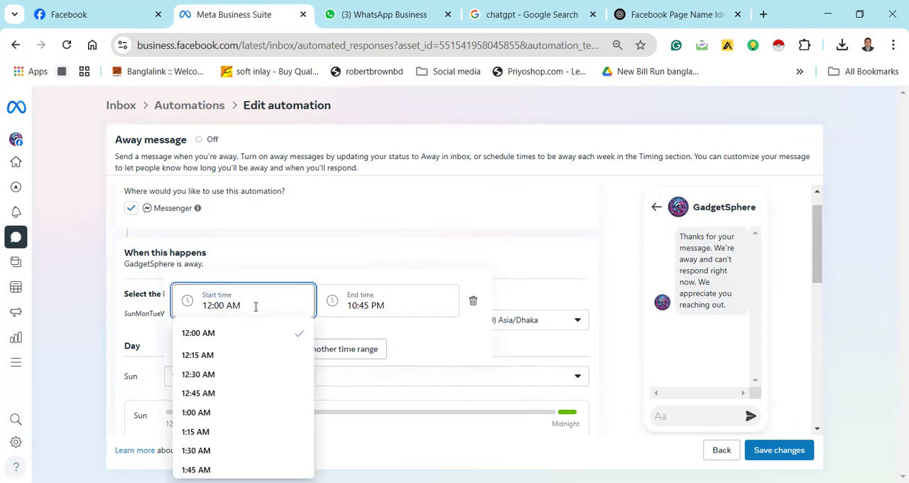
{"action": "scroll", "coordinate": [244, 384], "scroll_direction": "down", "scroll_amount": 3}
{"action": "scroll", "coordinate": [244, 384], "scroll_direction": "down", "scroll_amount": 6}
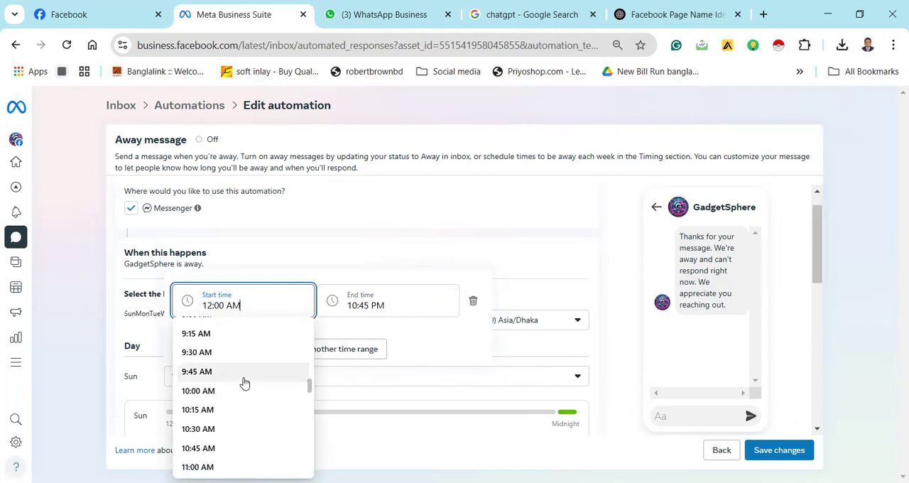
{"action": "left_click", "coordinate": [243, 382]}
{"action": "left_click", "coordinate": [398, 306]}
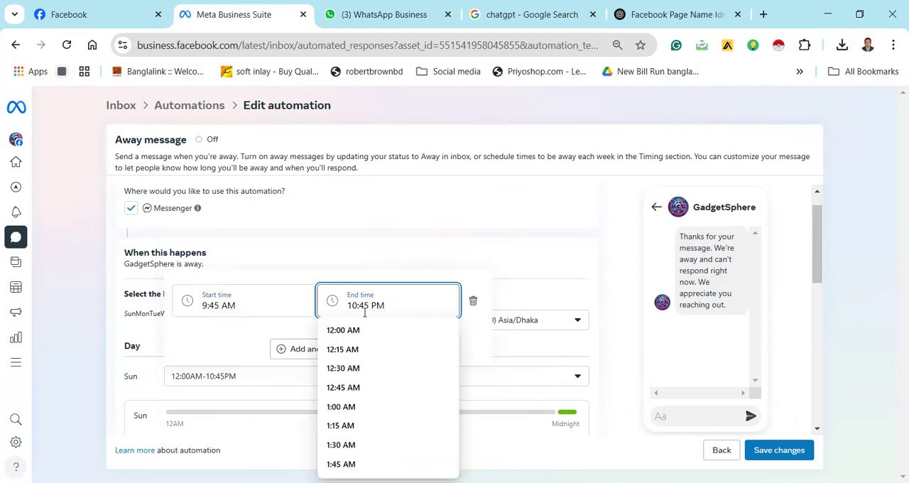
{"action": "left_click", "coordinate": [290, 350]}
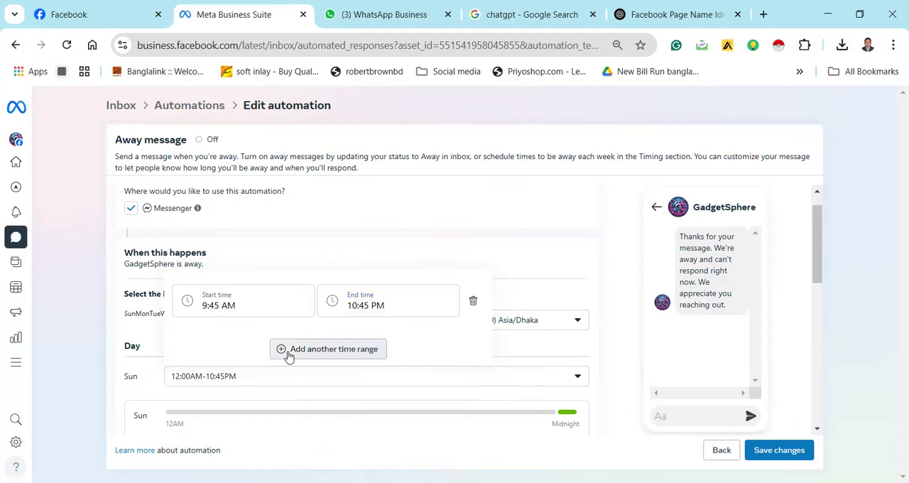
Try to add a second Sunday time range from 10:45 AM to 3:45 AM and apply the away hours
{"action": "left_click", "coordinate": [290, 350]}
{"action": "left_click", "coordinate": [241, 296]}
{"action": "scroll", "coordinate": [223, 355], "scroll_direction": "down", "scroll_amount": 3}
{"action": "scroll", "coordinate": [222, 376], "scroll_direction": "down", "scroll_amount": 10}
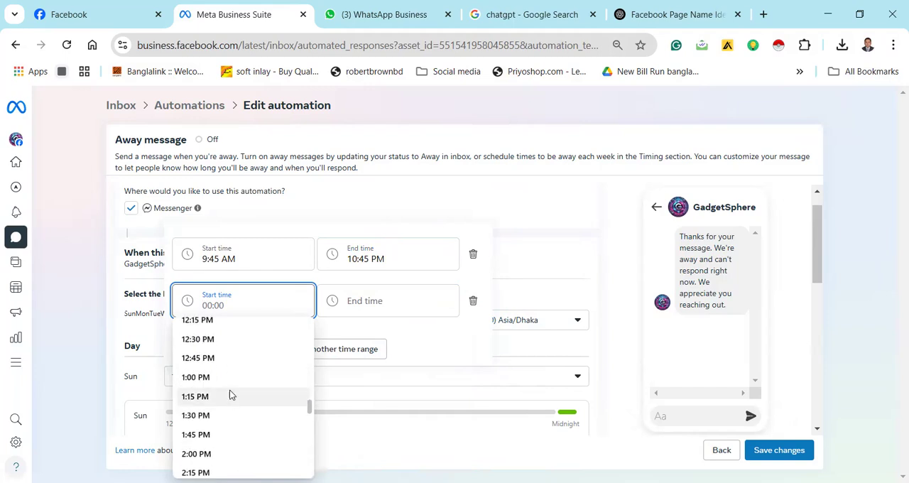
{"action": "scroll", "coordinate": [235, 403], "scroll_direction": "up", "scroll_amount": 3}
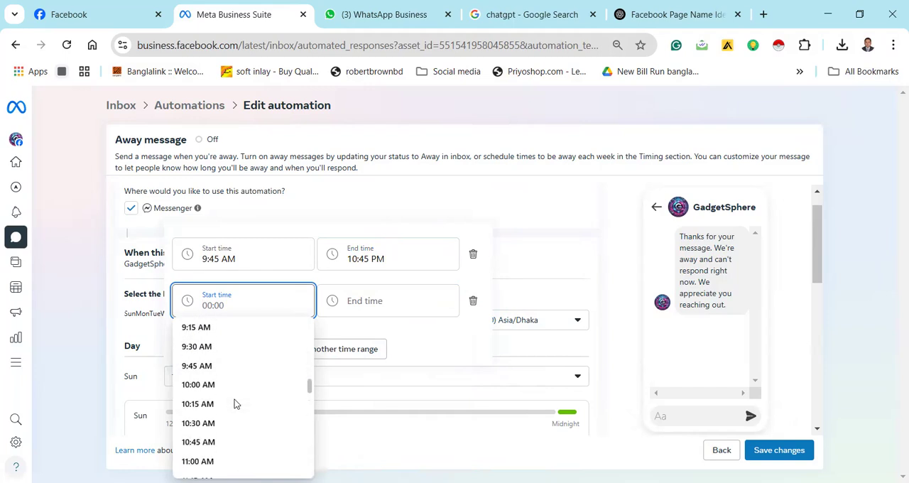
{"action": "left_click", "coordinate": [240, 442]}
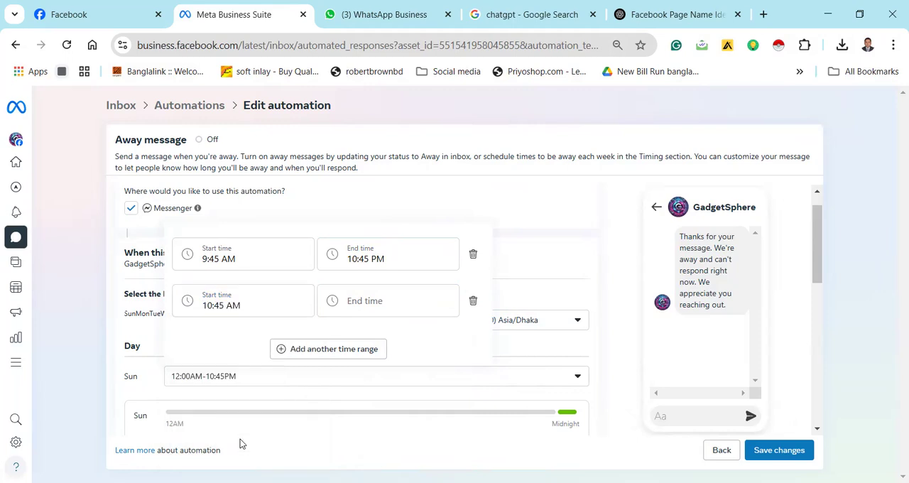
{"action": "left_click", "coordinate": [381, 301]}
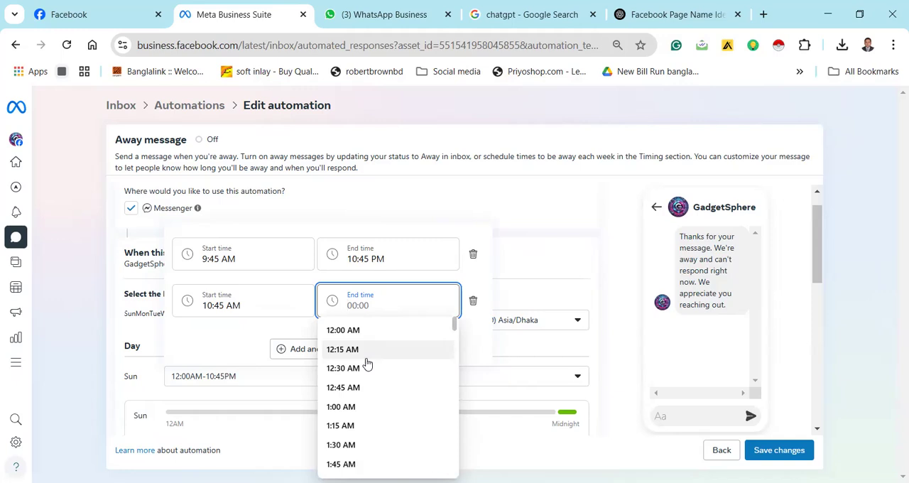
{"action": "scroll", "coordinate": [367, 364], "scroll_direction": "down", "scroll_amount": 3}
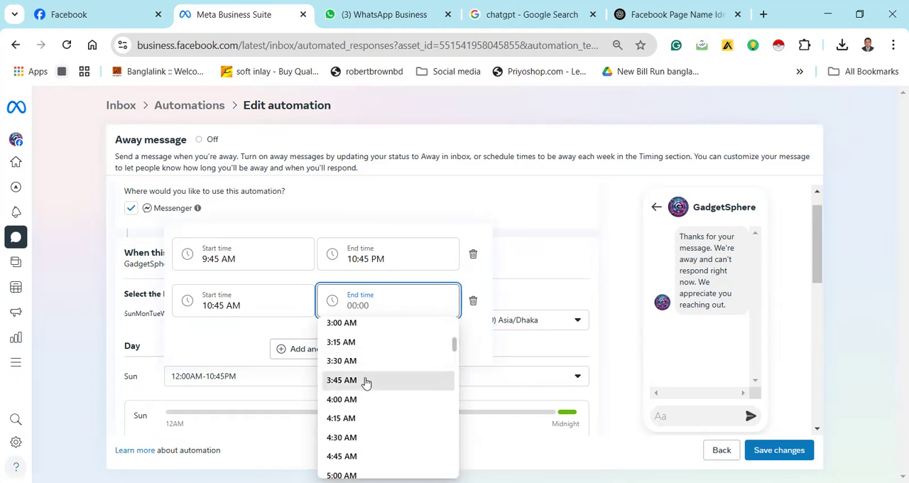
{"action": "left_click", "coordinate": [366, 382]}
{"action": "left_click", "coordinate": [513, 242]}
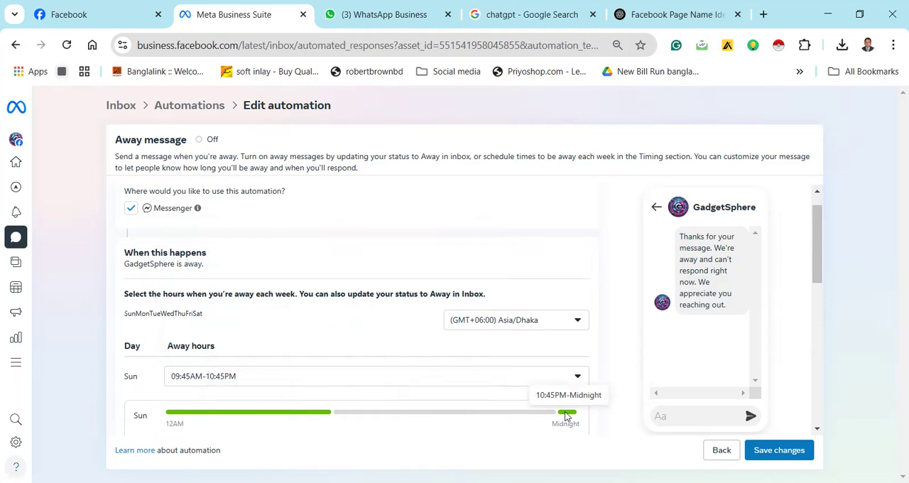
Reopen Sunday's away hours, change the first range's start time to 5:30 PM and apply it
{"action": "left_click", "coordinate": [576, 377]}
{"action": "left_click", "coordinate": [310, 349]}
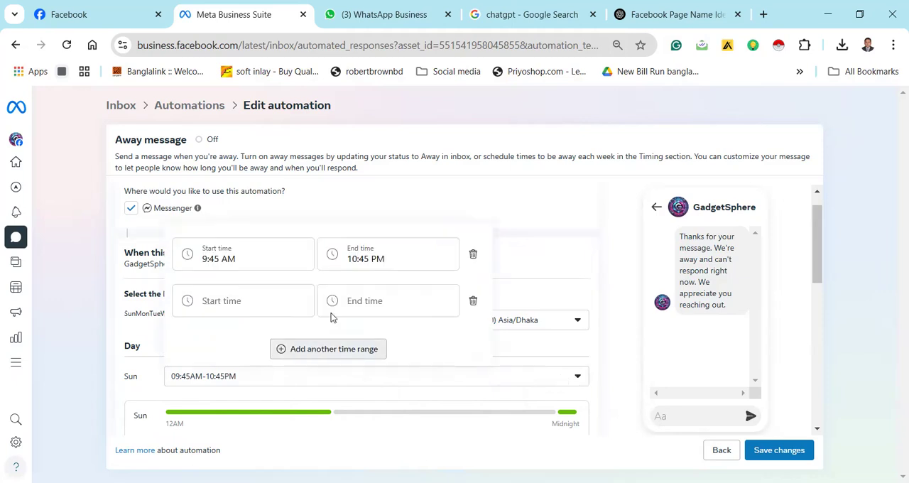
{"action": "left_click", "coordinate": [254, 261]}
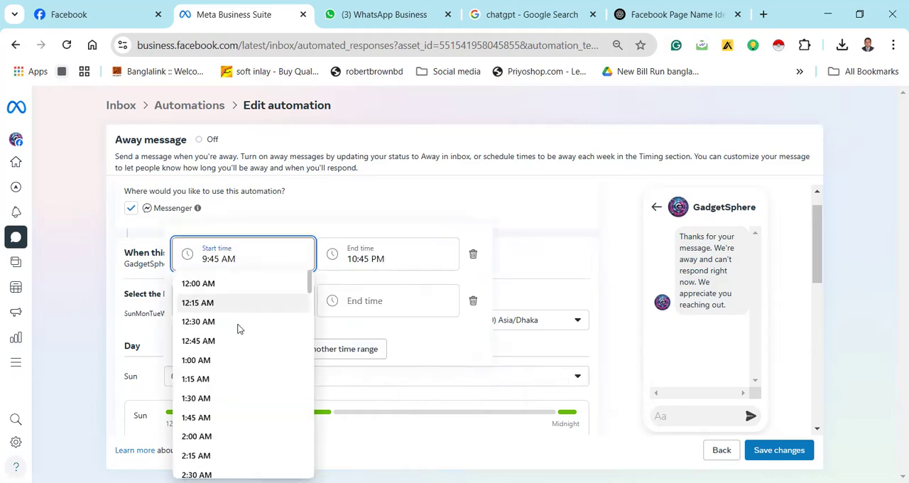
{"action": "scroll", "coordinate": [234, 355], "scroll_direction": "down", "scroll_amount": 10}
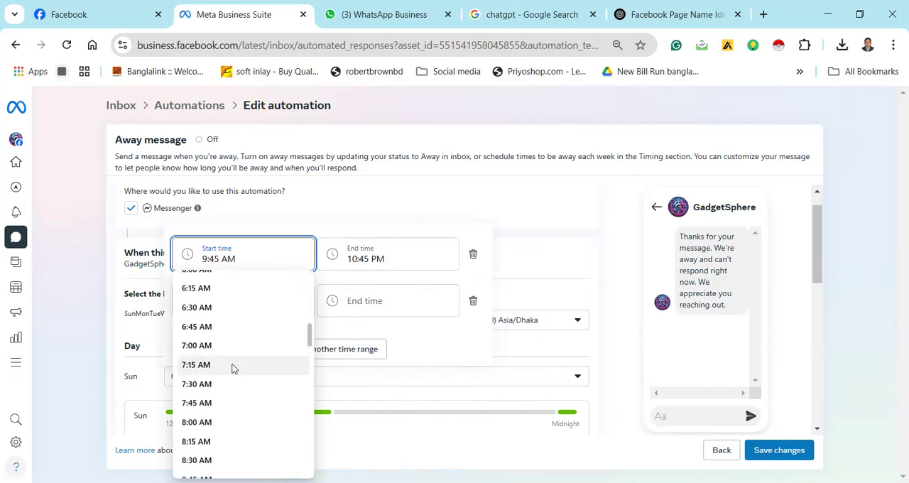
{"action": "scroll", "coordinate": [235, 368], "scroll_direction": "down", "scroll_amount": 8}
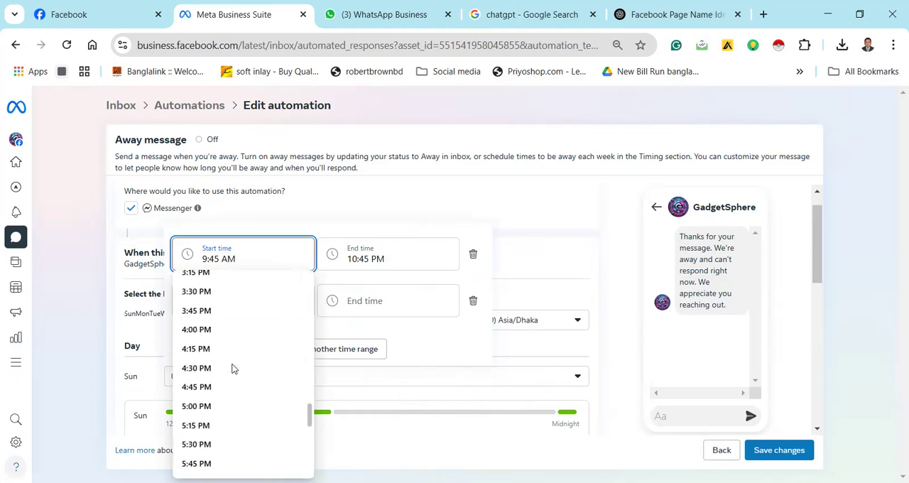
{"action": "left_click", "coordinate": [213, 447]}
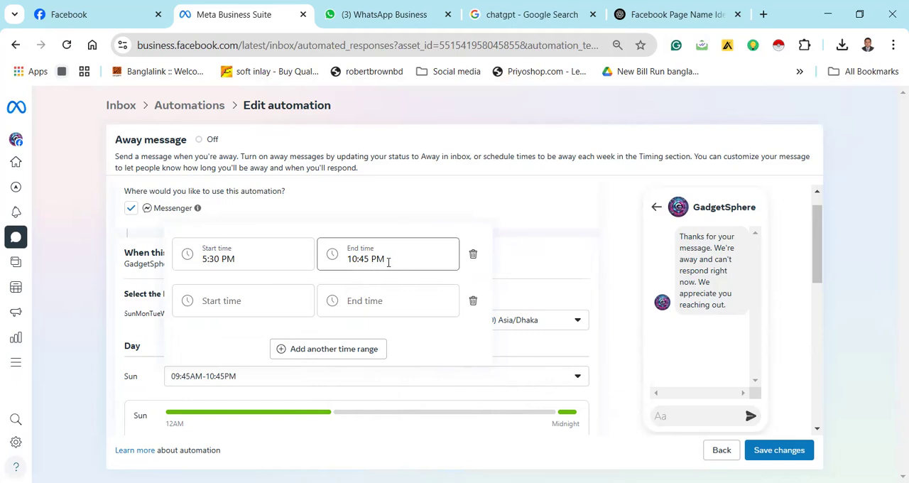
{"action": "left_click", "coordinate": [484, 214]}
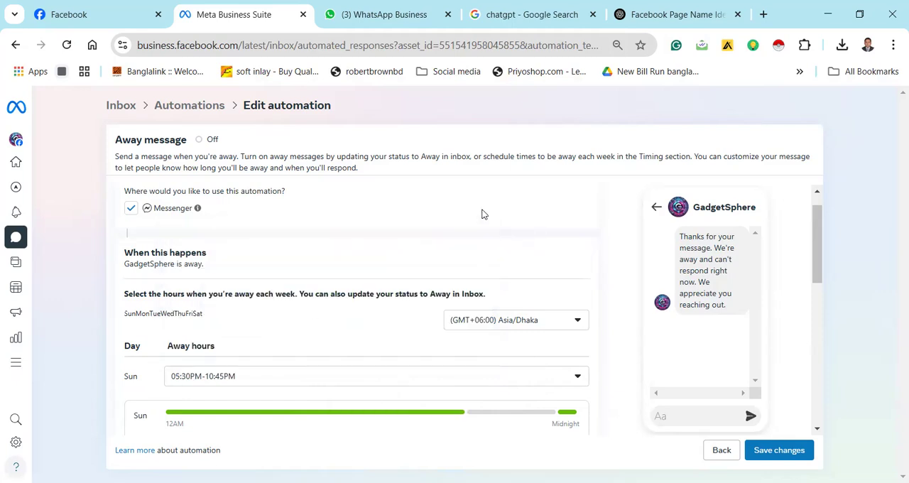
Reopen Sunday's away hours and try to enter 9 as the start time
{"action": "left_click", "coordinate": [577, 376]}
{"action": "left_click", "coordinate": [256, 309]}
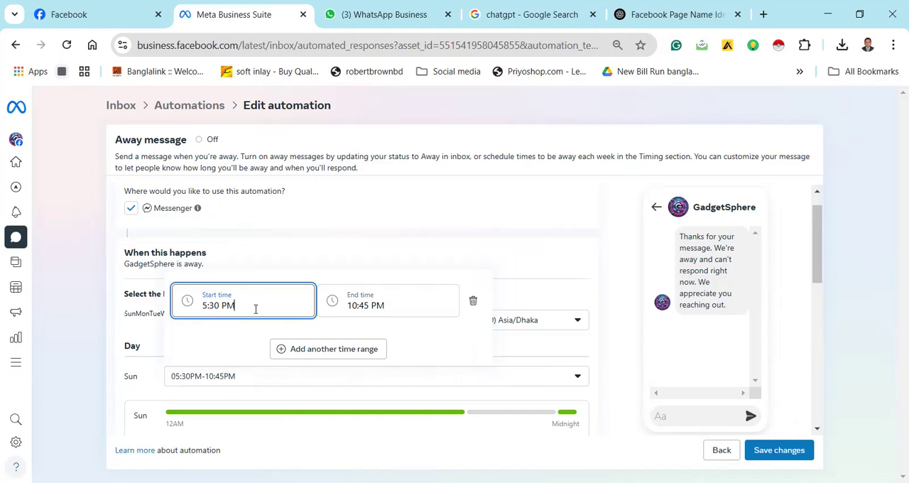
{"action": "left_click", "coordinate": [256, 309]}
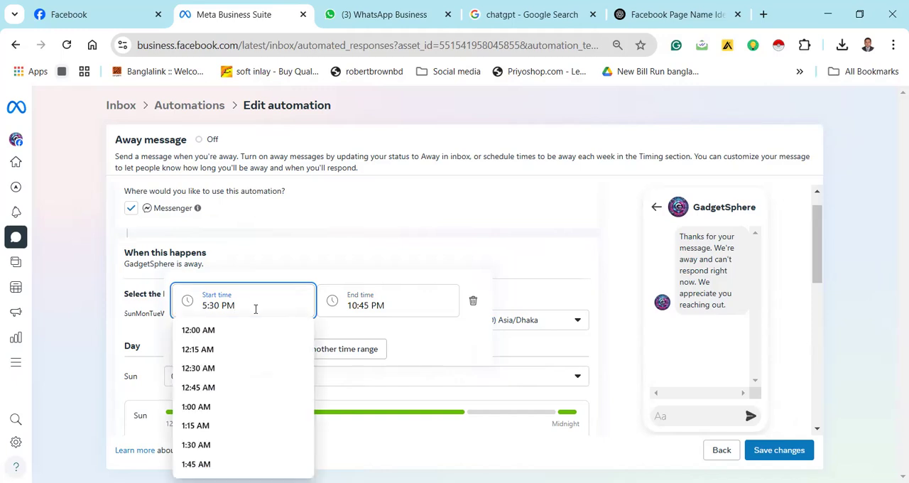
{"action": "key", "text": "BackSpace"}
{"action": "key", "text": "BackSpace"}
{"action": "key", "text": "BackSpace"}
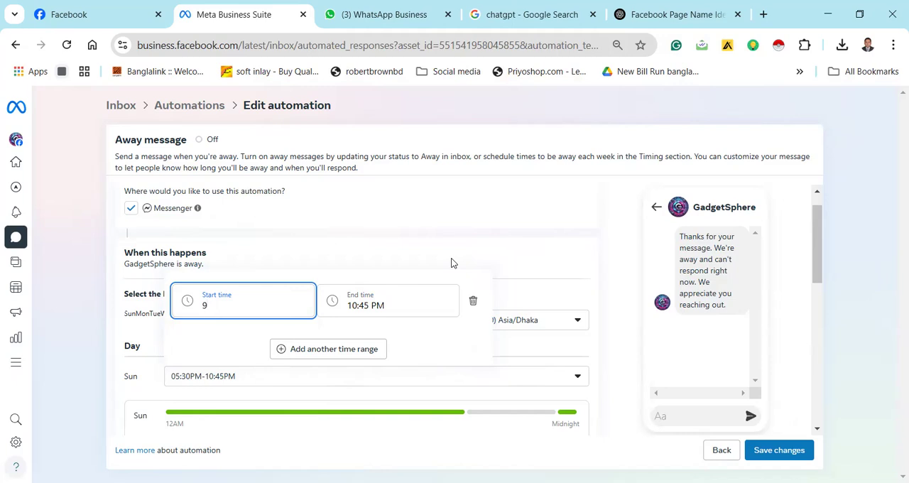
{"action": "left_click", "coordinate": [398, 299]}
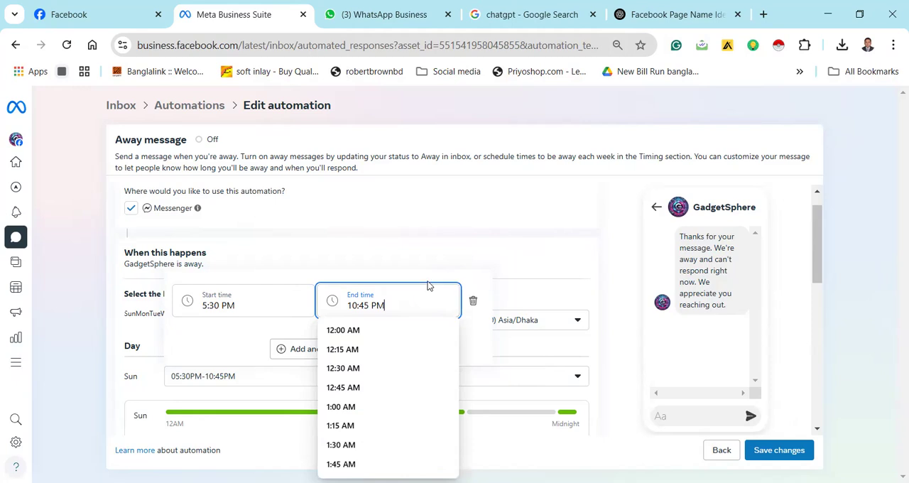
Set Sunday's start time back to 9:45 AM and apply the away hours
{"action": "left_click", "coordinate": [284, 308]}
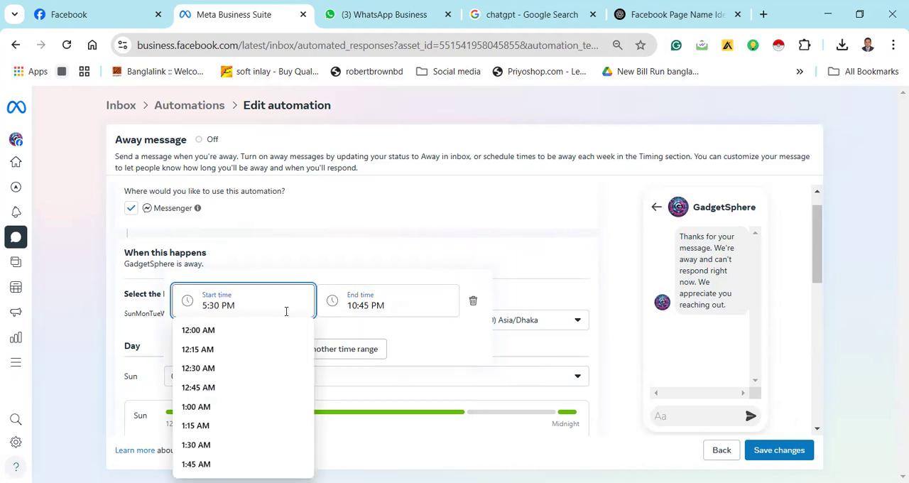
{"action": "scroll", "coordinate": [223, 364], "scroll_direction": "down", "scroll_amount": 10}
{"action": "scroll", "coordinate": [224, 363], "scroll_direction": "down", "scroll_amount": 3}
{"action": "scroll", "coordinate": [224, 364], "scroll_direction": "down", "scroll_amount": 10}
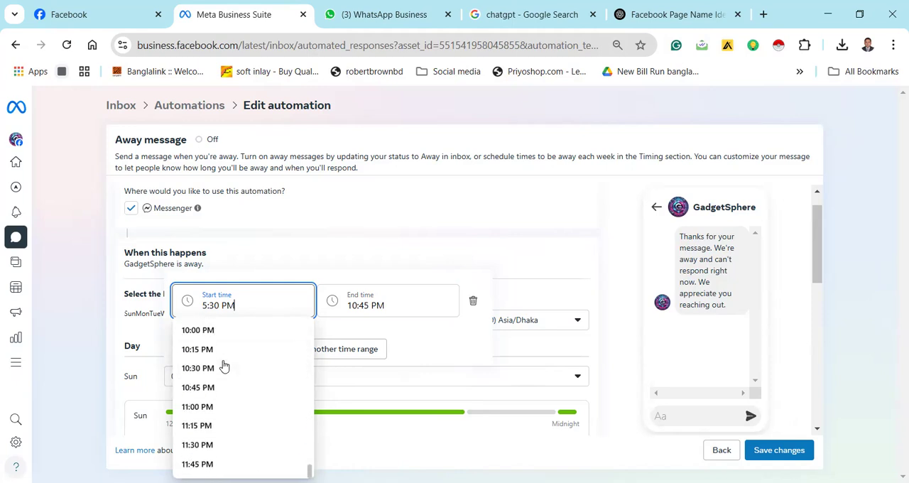
{"action": "scroll", "coordinate": [224, 365], "scroll_direction": "up", "scroll_amount": 4}
{"action": "scroll", "coordinate": [224, 365], "scroll_direction": "up", "scroll_amount": 6}
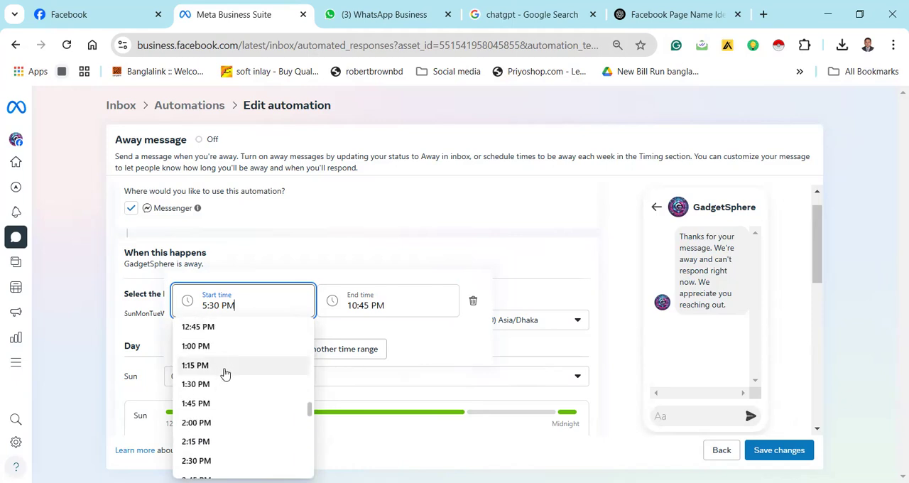
{"action": "scroll", "coordinate": [224, 368], "scroll_direction": "up", "scroll_amount": 3}
{"action": "left_click", "coordinate": [232, 335]}
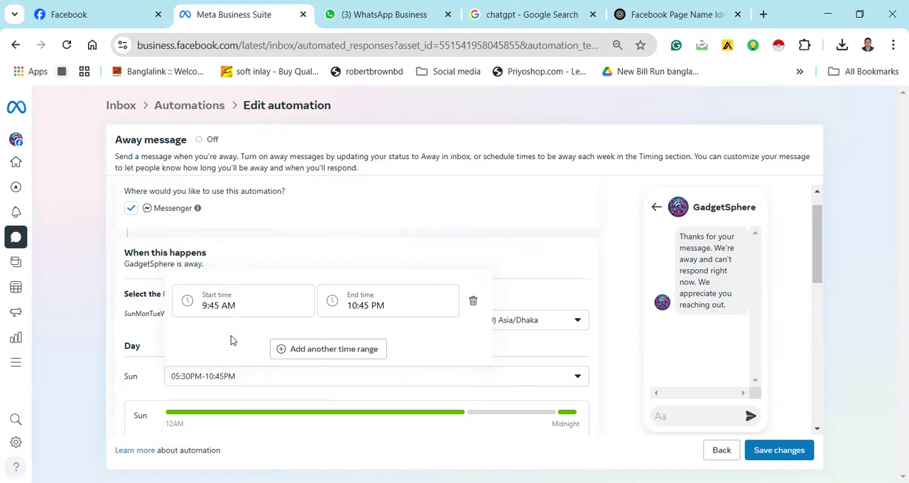
{"action": "left_click", "coordinate": [456, 253]}
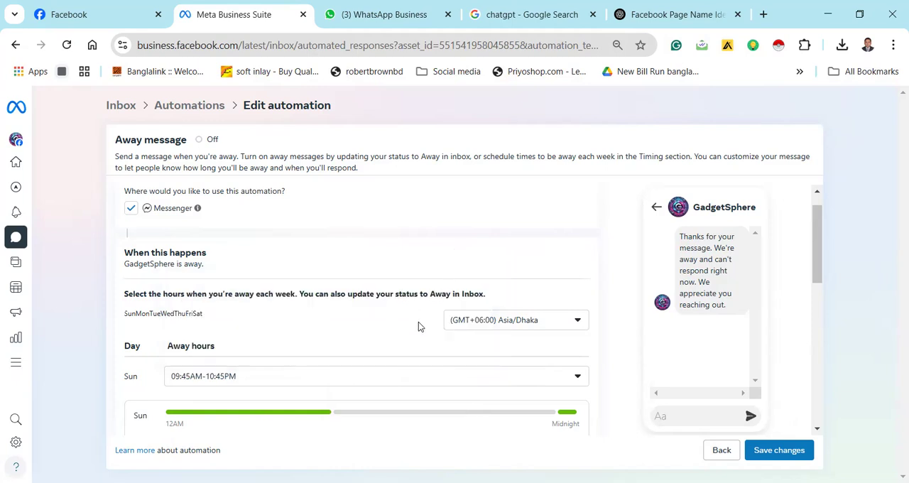
Reopen Sunday's away hours and add a second time range starting at 12:30 PM
{"action": "left_click", "coordinate": [367, 377]}
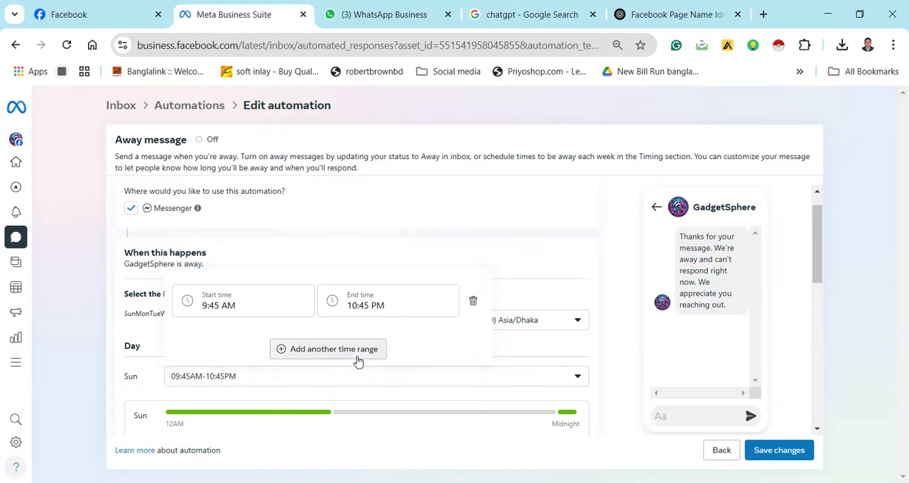
{"action": "left_click", "coordinate": [358, 358]}
{"action": "left_click", "coordinate": [276, 305]}
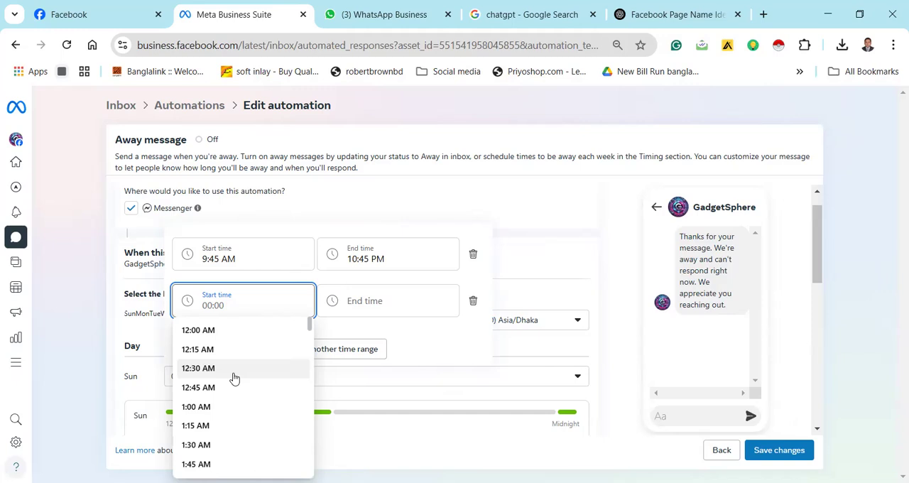
{"action": "scroll", "coordinate": [234, 378], "scroll_direction": "down", "scroll_amount": 6}
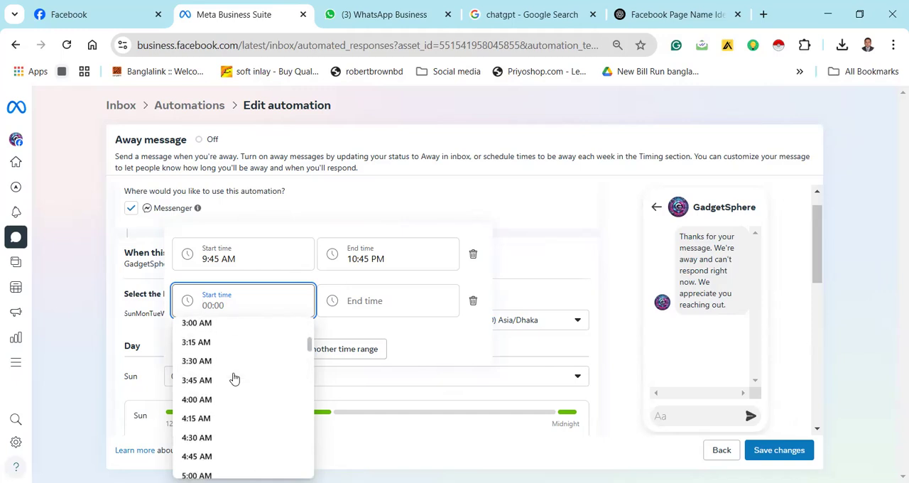
{"action": "scroll", "coordinate": [234, 378], "scroll_direction": "down", "scroll_amount": 6}
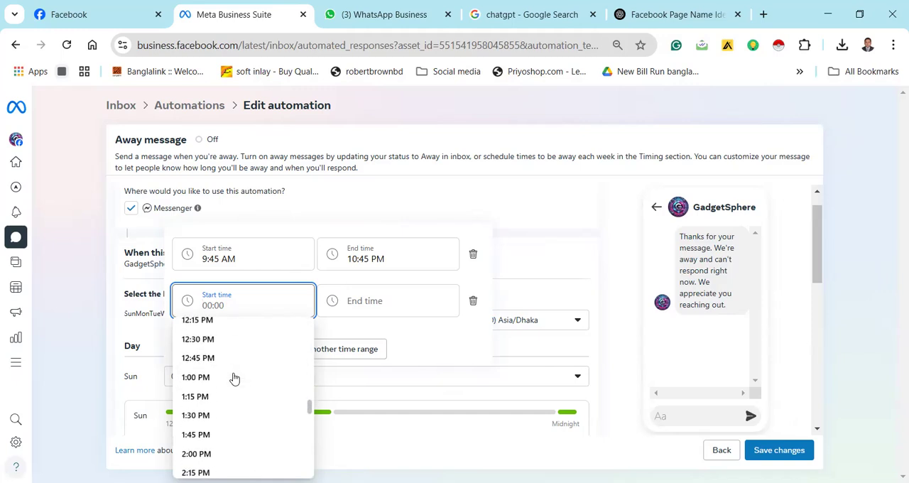
{"action": "left_click", "coordinate": [230, 344]}
{"action": "left_click", "coordinate": [367, 305]}
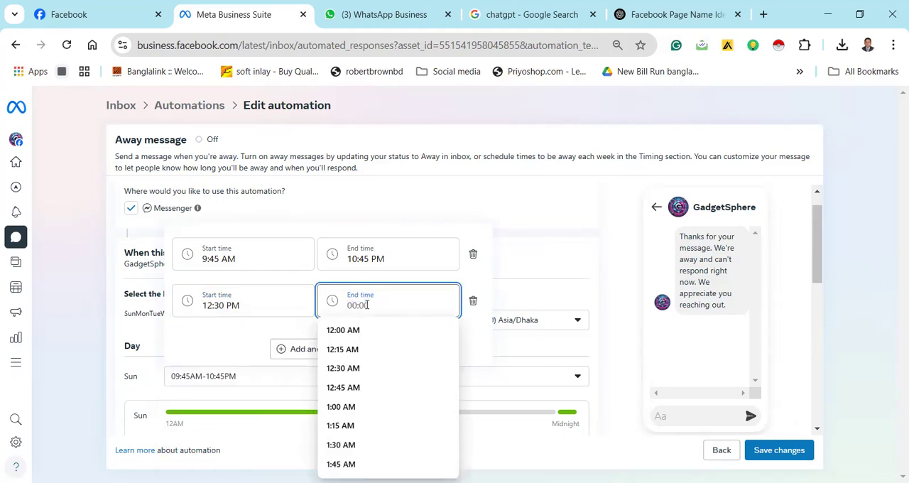
Change the second Sunday time range to start at 12:15 AM and end at 1:30 PM, and apply the away hours
{"action": "left_click", "coordinate": [263, 304]}
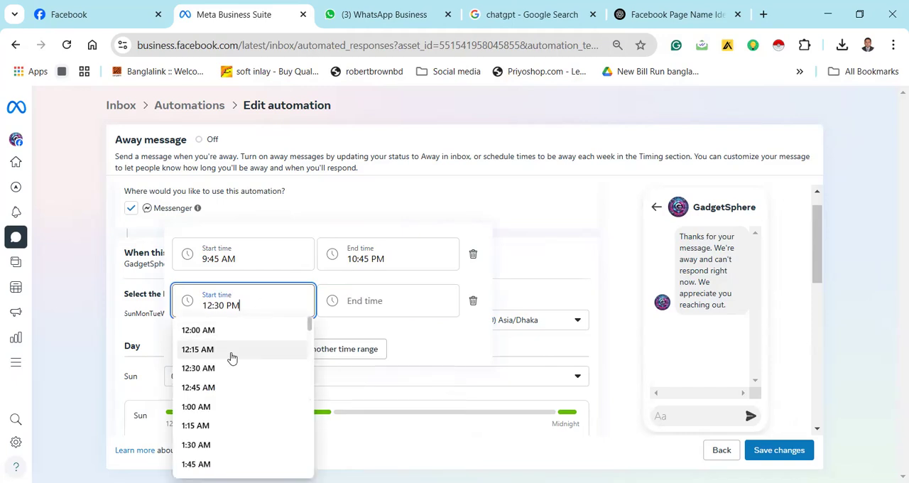
{"action": "left_click", "coordinate": [231, 356]}
{"action": "left_click", "coordinate": [378, 304]}
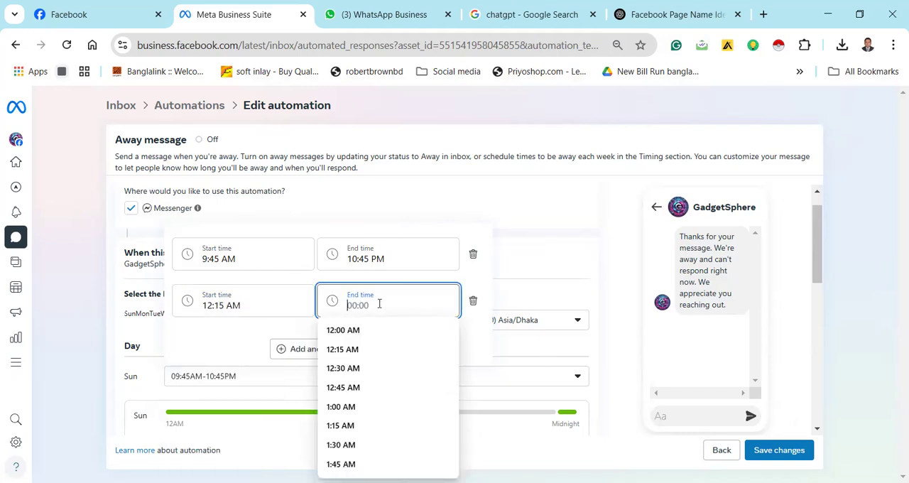
{"action": "left_click", "coordinate": [352, 333]}
{"action": "left_click", "coordinate": [414, 307]}
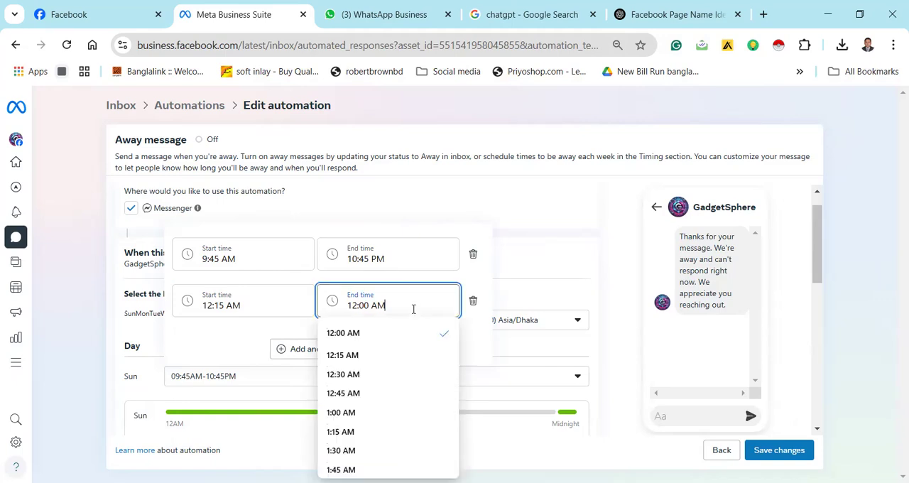
{"action": "scroll", "coordinate": [364, 441], "scroll_direction": "down", "scroll_amount": 3}
{"action": "scroll", "coordinate": [365, 442], "scroll_direction": "down", "scroll_amount": 9}
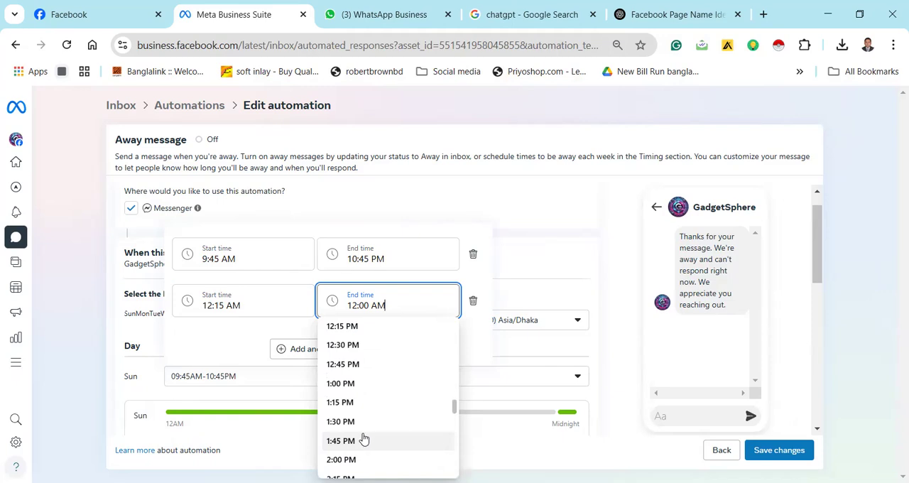
{"action": "left_click", "coordinate": [365, 423]}
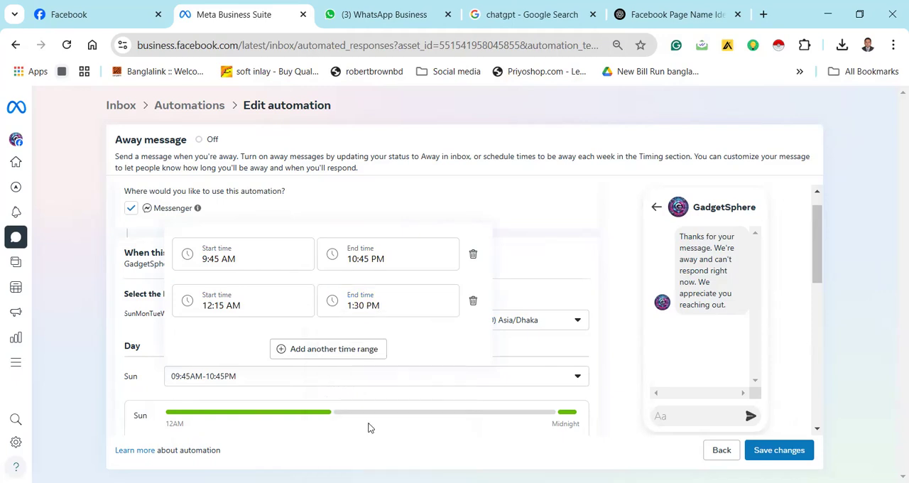
{"action": "left_click", "coordinate": [467, 205]}
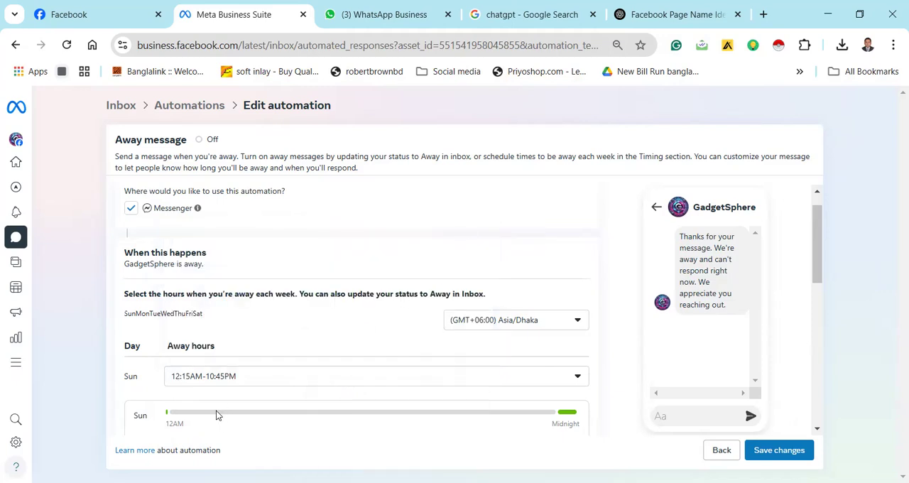
Reopen Sunday's away hours, set the start time to 8:00 AM and apply it
{"action": "left_click", "coordinate": [463, 386]}
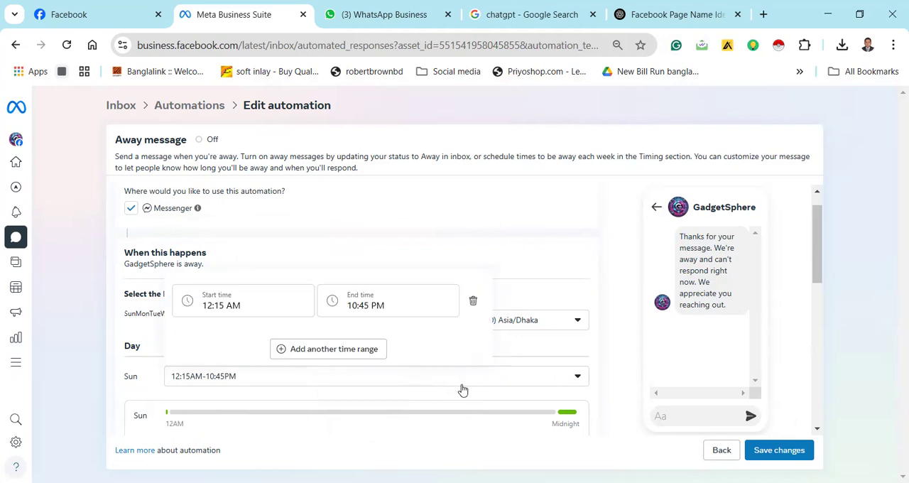
{"action": "left_click", "coordinate": [250, 307]}
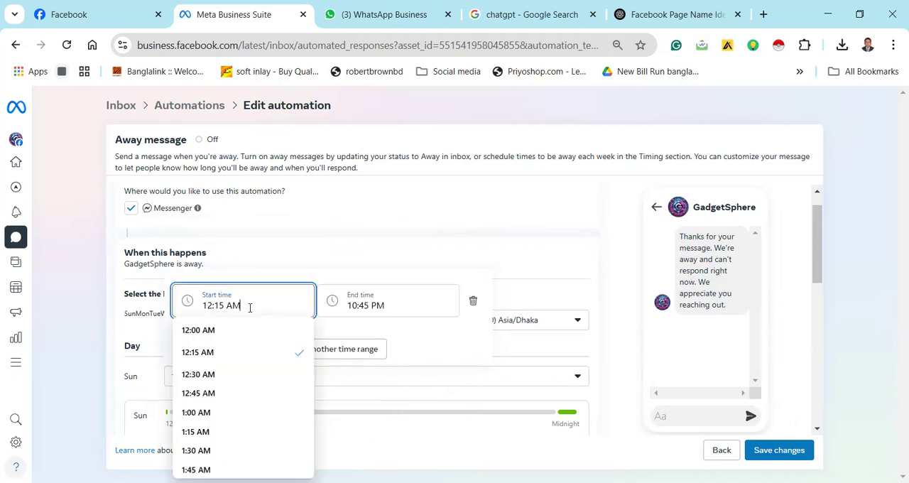
{"action": "scroll", "coordinate": [230, 375], "scroll_direction": "down", "scroll_amount": 6}
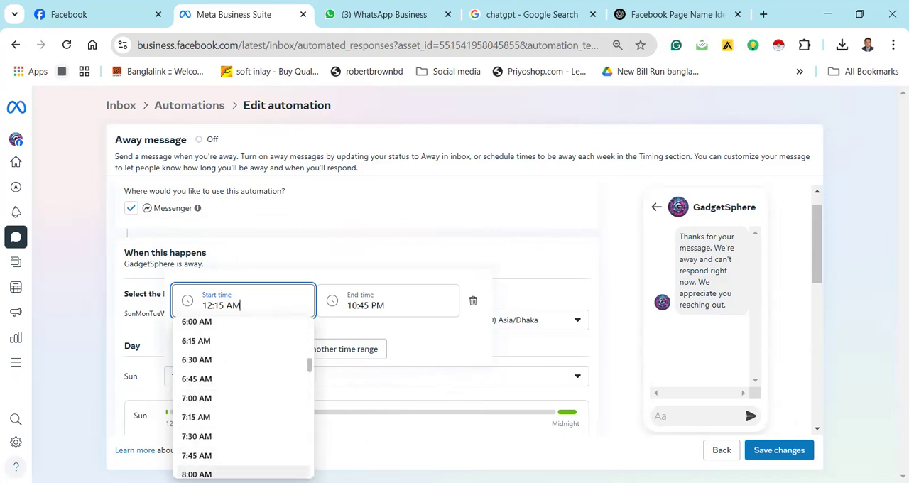
{"action": "left_click", "coordinate": [213, 473]}
{"action": "left_click", "coordinate": [435, 247]}
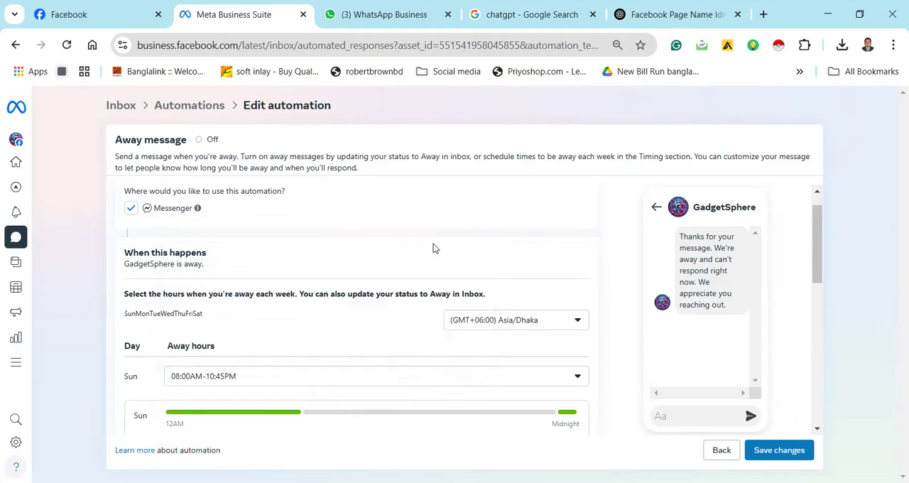
Set the end time of Sunday's away hours to 12:00 AM, apply it and check the weekly schedule
{"action": "left_click", "coordinate": [319, 388]}
{"action": "left_click", "coordinate": [389, 305]}
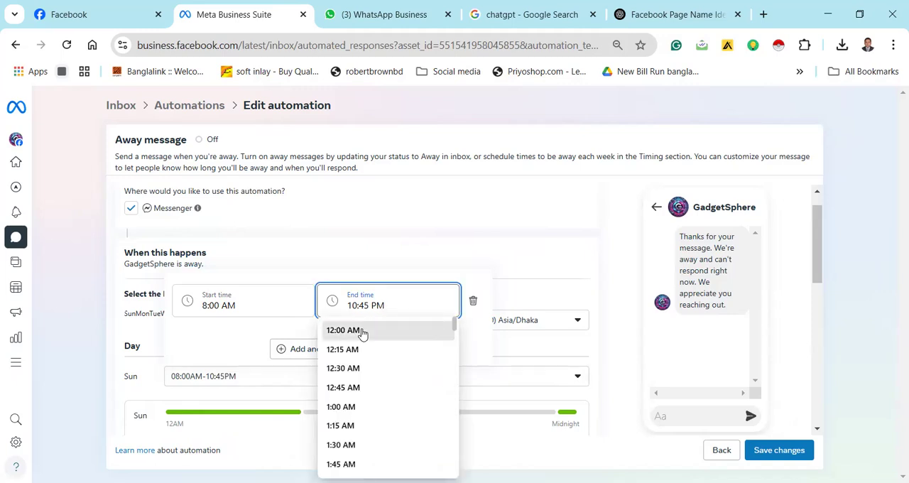
{"action": "left_click", "coordinate": [362, 330]}
{"action": "left_click", "coordinate": [391, 262]}
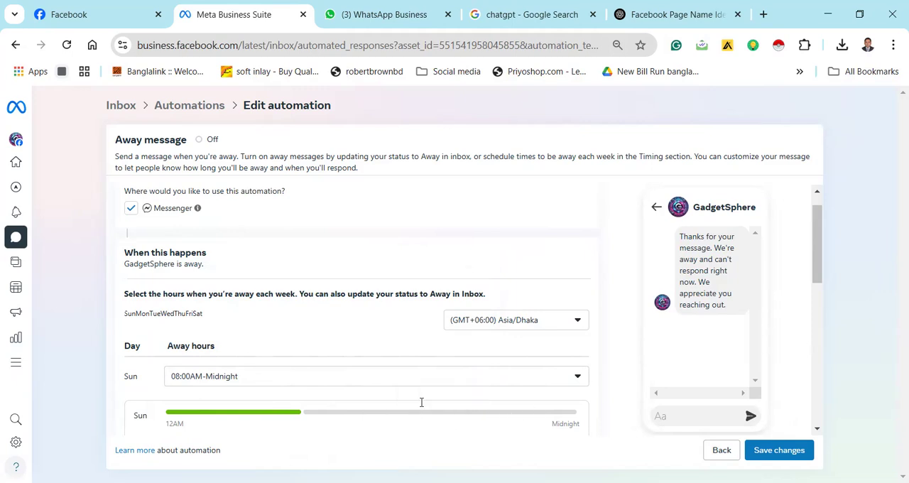
{"action": "left_click_drag", "start_coordinate": [818, 233], "coordinate": [822, 287]}
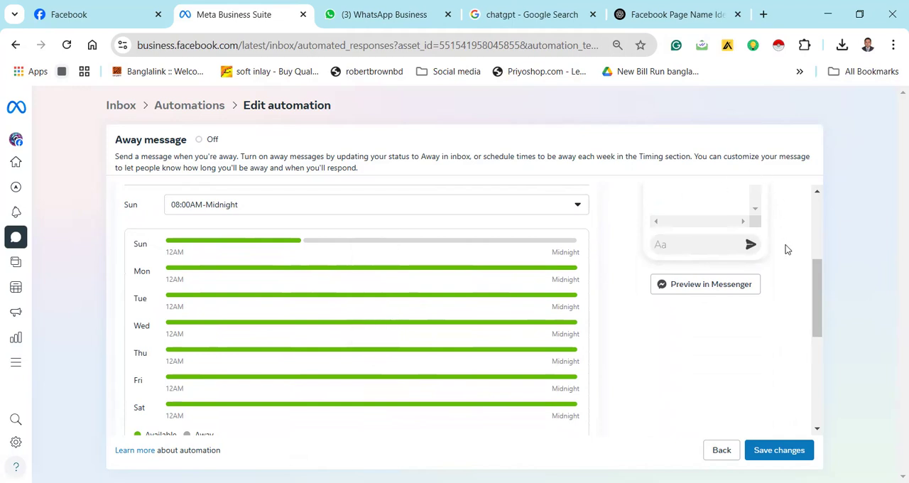
{"action": "left_click_drag", "start_coordinate": [817, 283], "coordinate": [808, 244]}
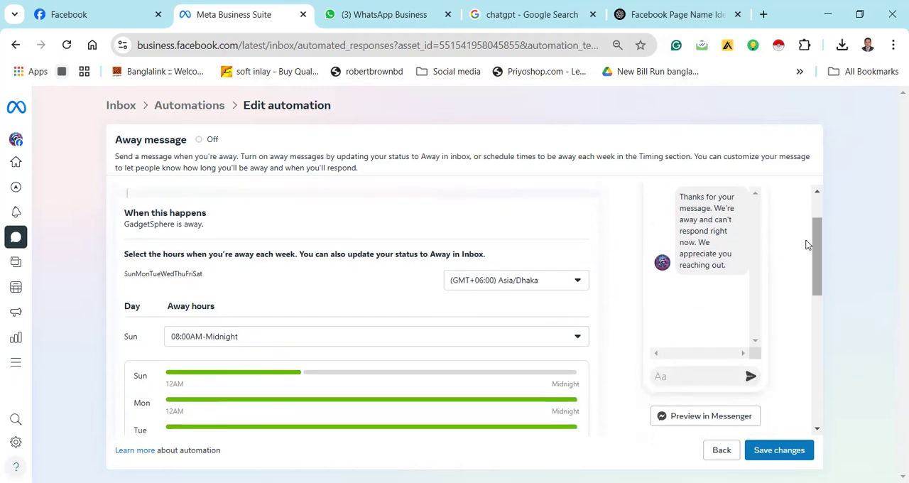
Switch to the ChatGPT conversation and copy the selected GadgetSphere instant reply text
{"action": "left_click", "coordinate": [523, 15]}
{"action": "left_click", "coordinate": [642, 14]}
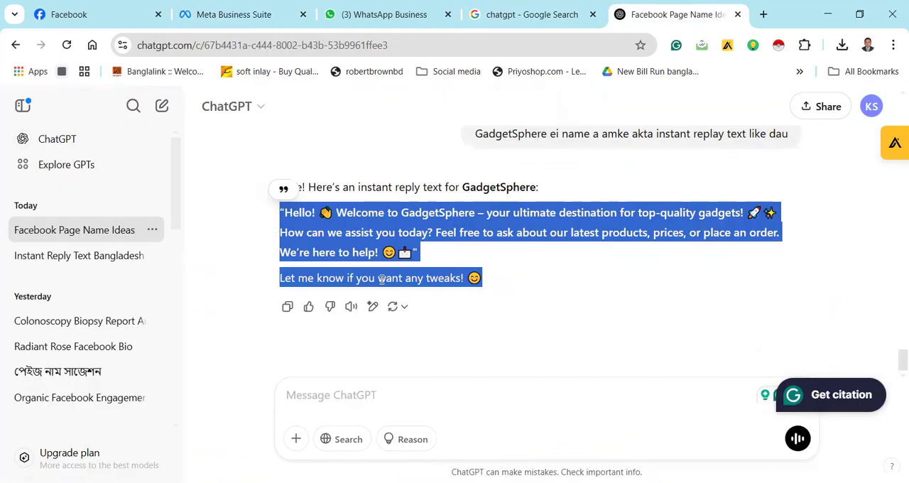
{"action": "right_click", "coordinate": [355, 226]}
{"action": "left_click", "coordinate": [377, 250]}
Return to Meta Business Suite and replace the default away message text with the copied GadgetSphere greeting
{"action": "left_click", "coordinate": [272, 15]}
{"action": "left_click_drag", "start_coordinate": [819, 264], "coordinate": [797, 392]}
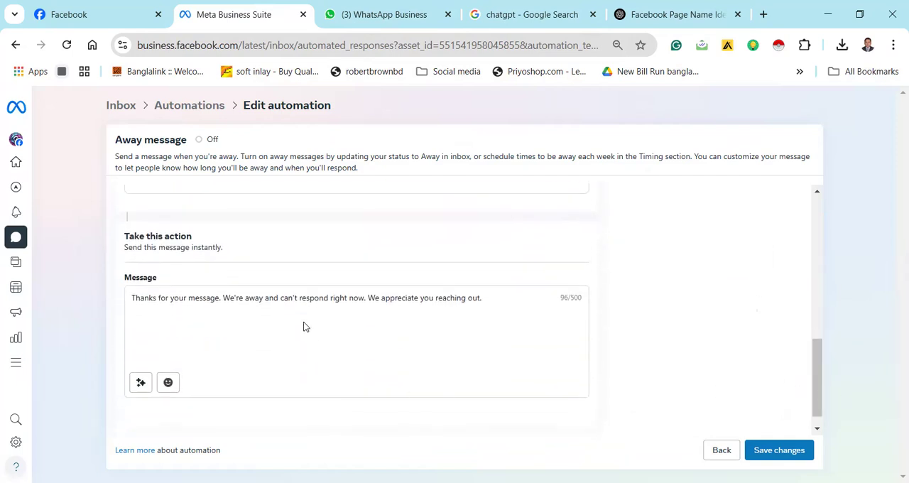
{"action": "left_click_drag", "start_coordinate": [487, 300], "coordinate": [78, 310]}
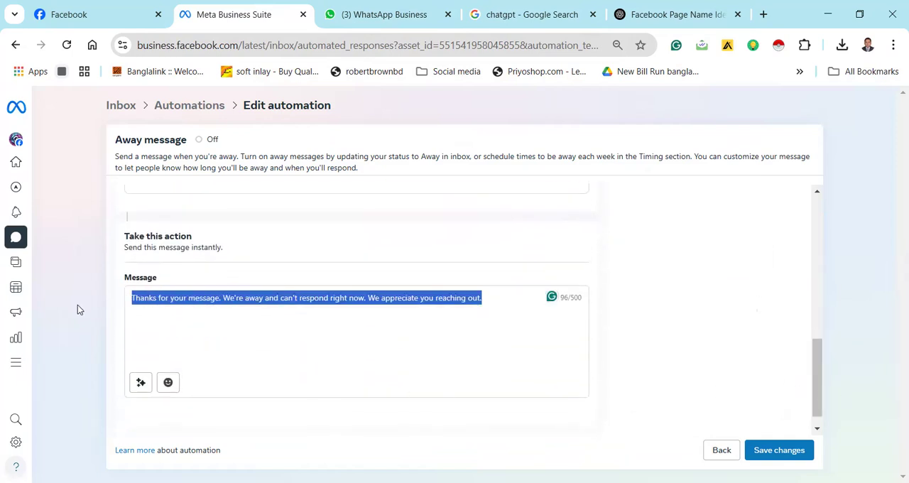
{"action": "key", "text": "ctrl+v"}
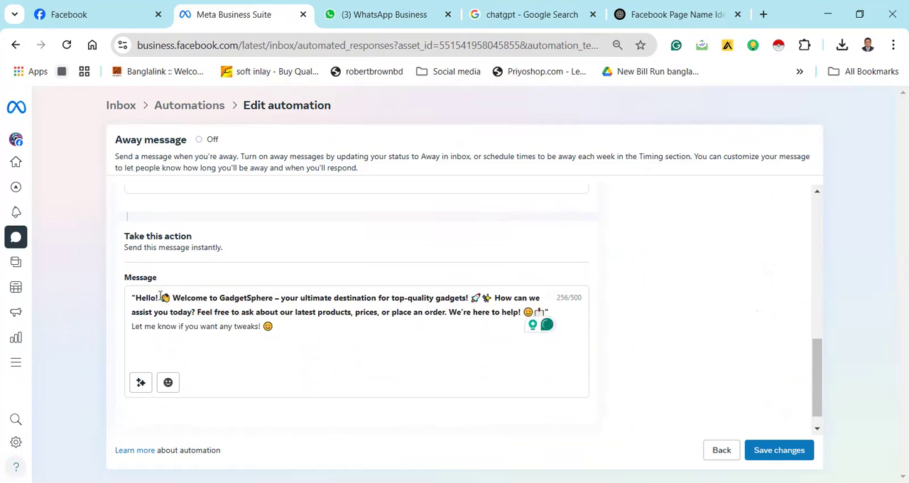
Insert the recipient's full name as a personalization after "Hello!" in the away message and save the automation
{"action": "left_click", "coordinate": [141, 382]}
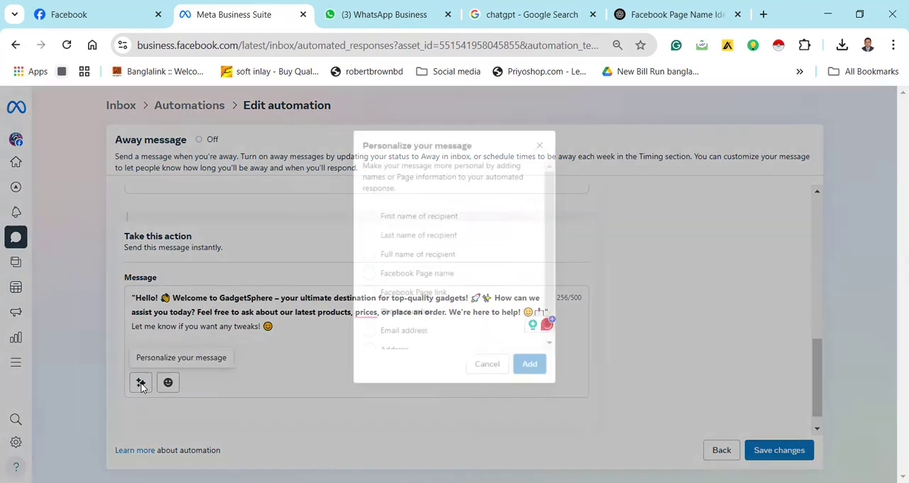
{"action": "left_click", "coordinate": [368, 255]}
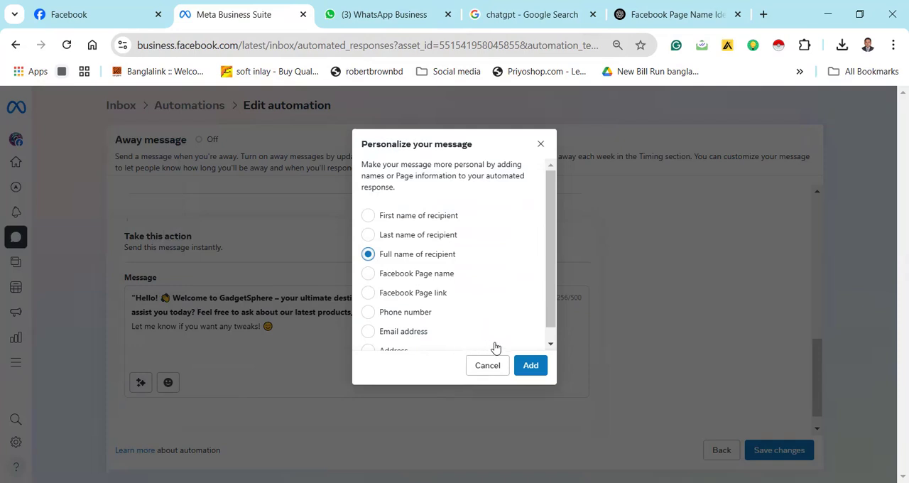
{"action": "left_click", "coordinate": [531, 366]}
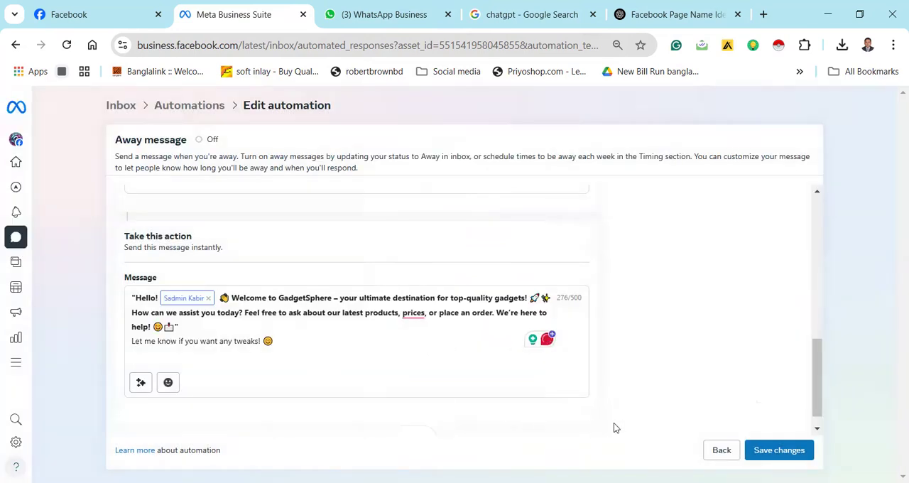
{"action": "left_click", "coordinate": [777, 460]}
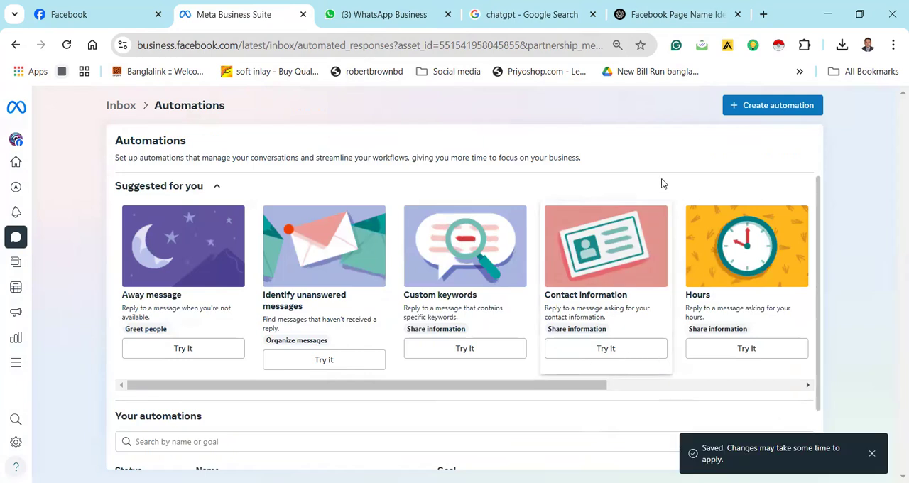
Create a new automation from the Frequently asked questions template under Share information
{"action": "left_click", "coordinate": [755, 107]}
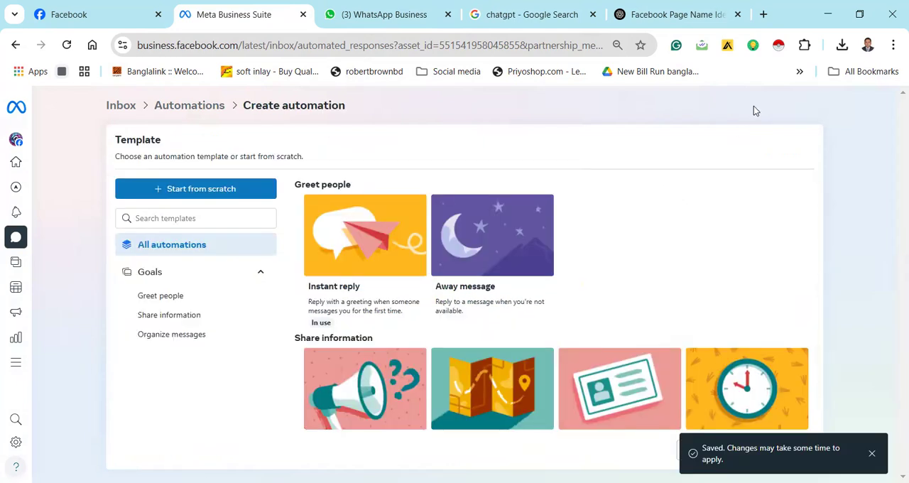
{"action": "left_click", "coordinate": [417, 373]}
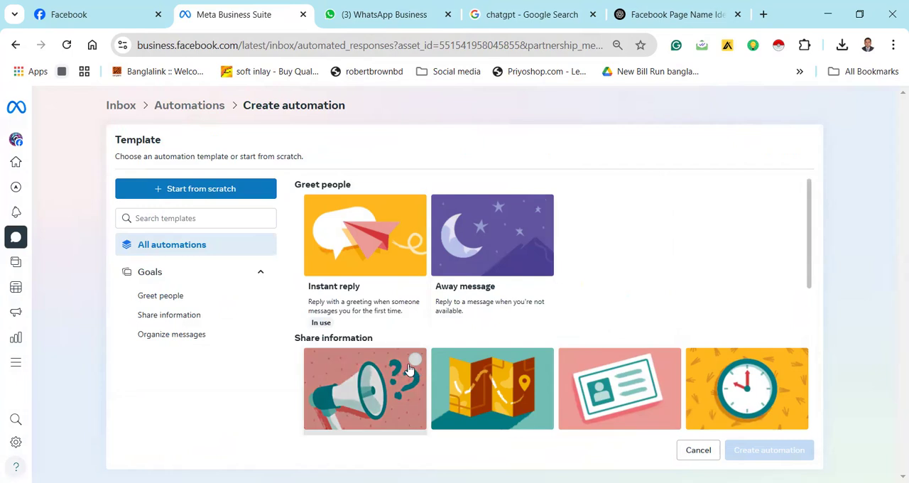
{"action": "left_click", "coordinate": [771, 452]}
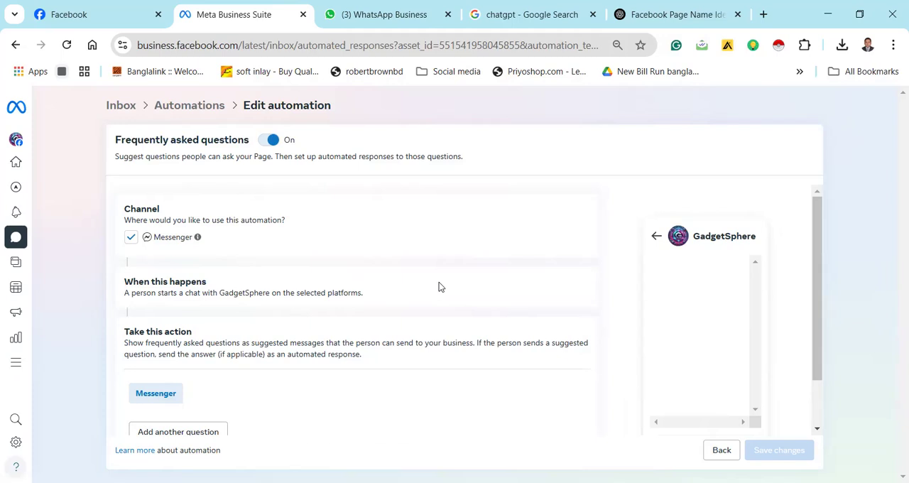
Add the first question to the Messenger frequently asked questions automation and expand it for editing
{"action": "scroll", "coordinate": [439, 287], "scroll_direction": "down", "scroll_amount": 2}
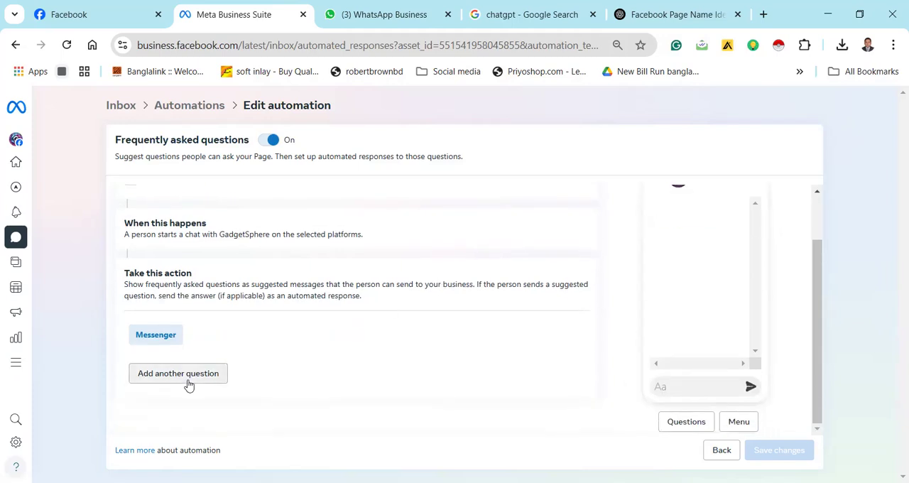
{"action": "left_click", "coordinate": [188, 385]}
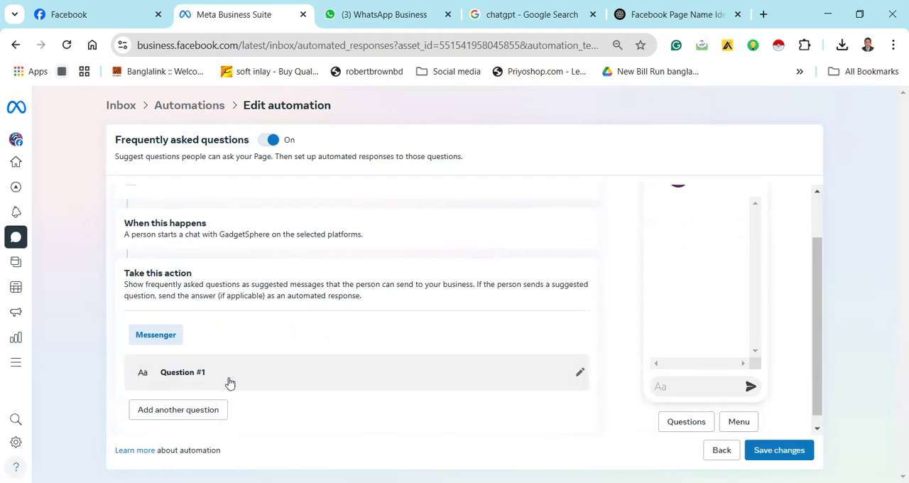
{"action": "left_click", "coordinate": [579, 363]}
{"action": "scroll", "coordinate": [427, 371], "scroll_direction": "down", "scroll_amount": 3}
{"action": "scroll", "coordinate": [426, 372], "scroll_direction": "up", "scroll_amount": 3}
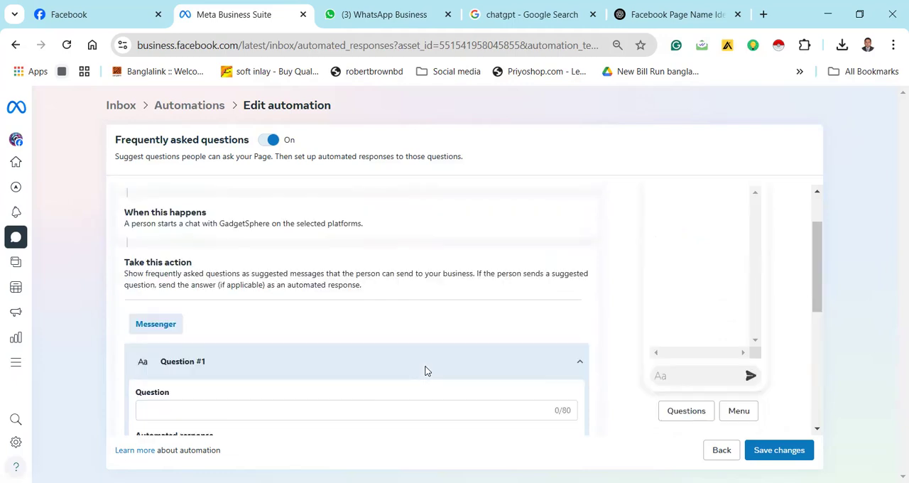
Enter "What type of product your need ?" as the text of the first question
{"action": "left_click", "coordinate": [254, 407]}
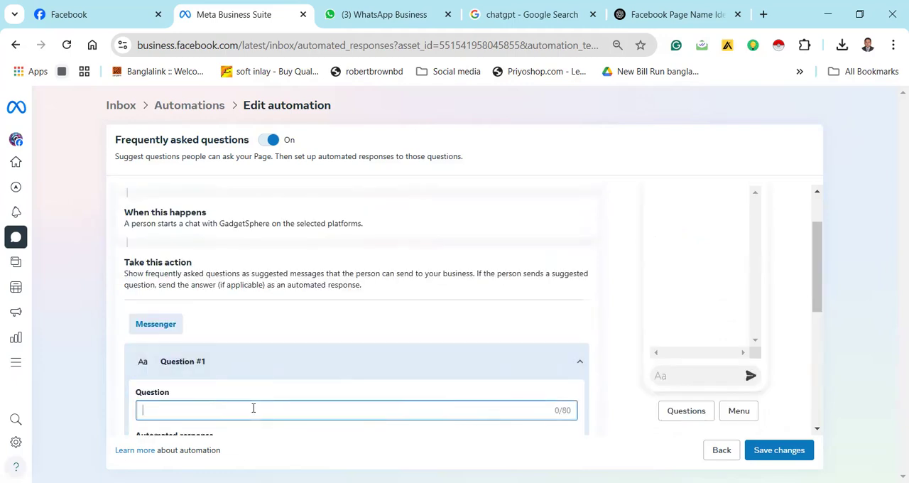
{"action": "type", "text": "W"}
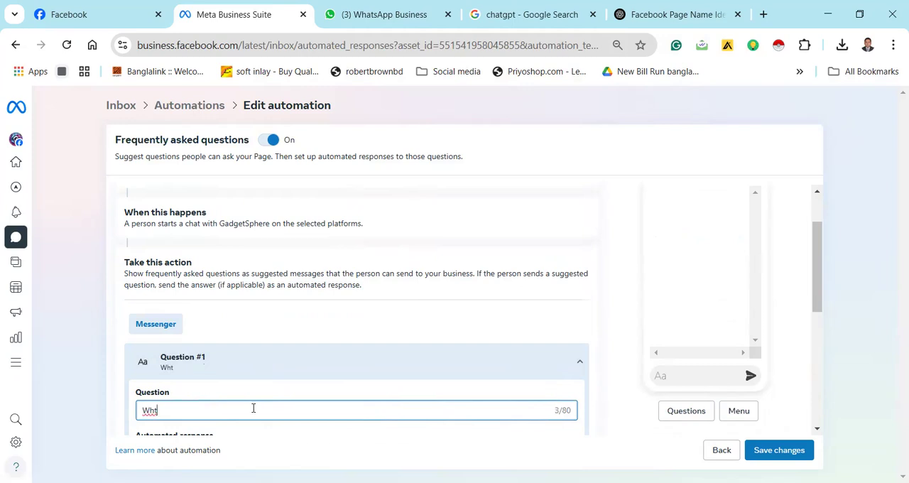
{"action": "type", "text": "hat typ of"}
{"action": "left_click", "coordinate": [170, 410]}
{"action": "type", "text": "e of product your"}
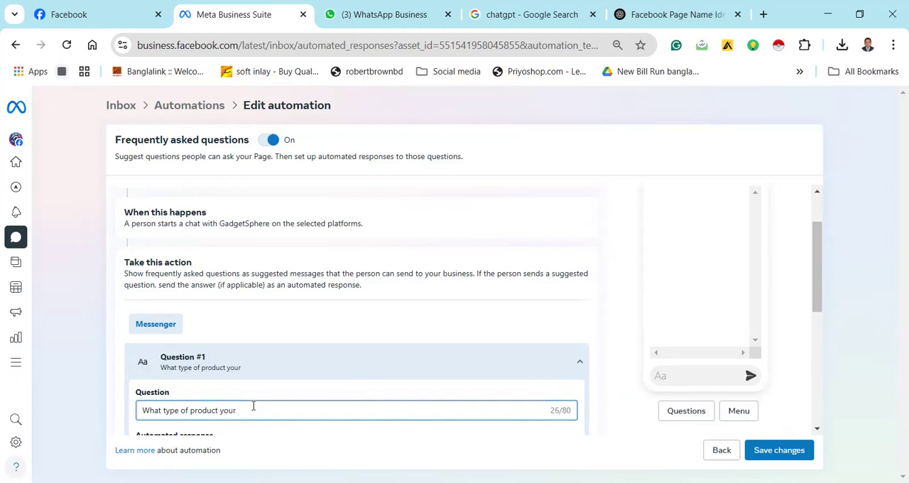
{"action": "type", "text": " need ?"}
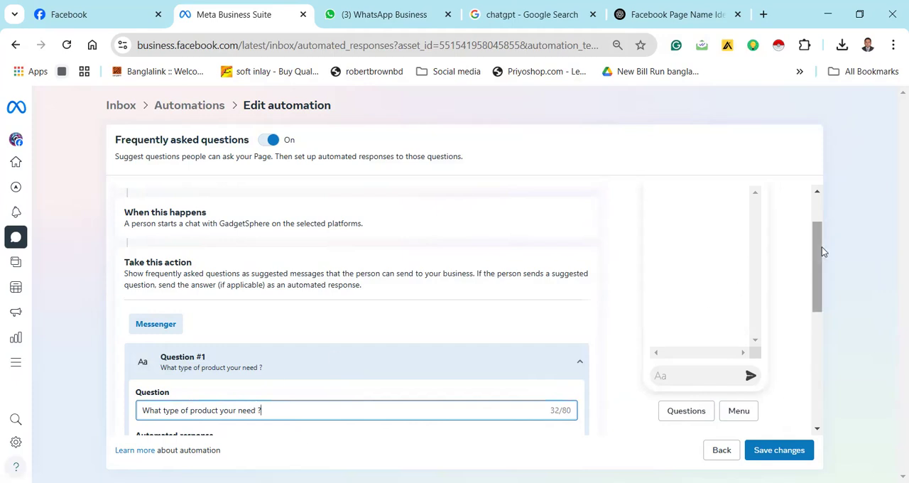
Add a second question below the first one, leaving the first automated response blank
{"action": "left_click_drag", "start_coordinate": [816, 258], "coordinate": [814, 292]}
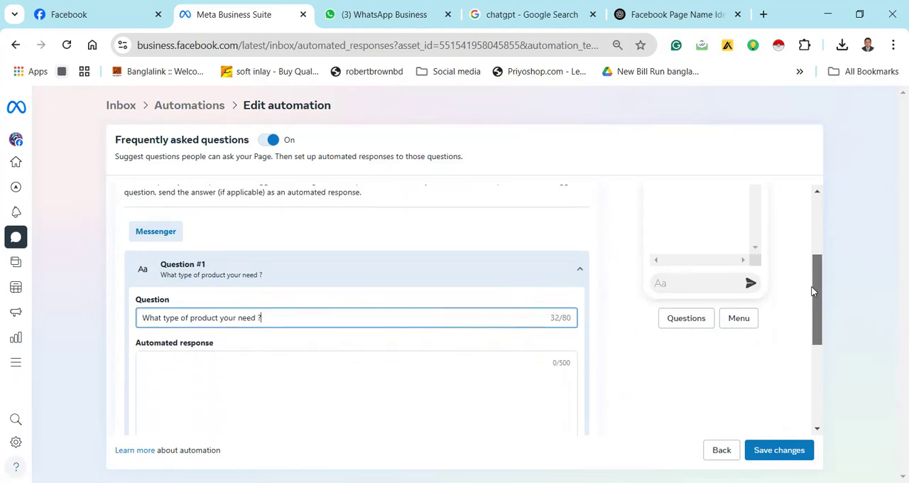
{"action": "left_click", "coordinate": [253, 388]}
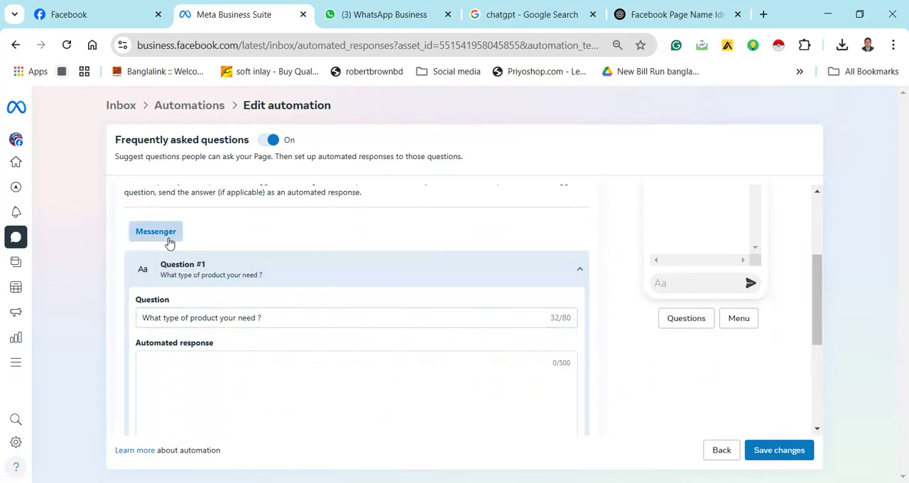
{"action": "scroll", "coordinate": [273, 352], "scroll_direction": "down", "scroll_amount": 1}
{"action": "scroll", "coordinate": [274, 352], "scroll_direction": "down", "scroll_amount": 2}
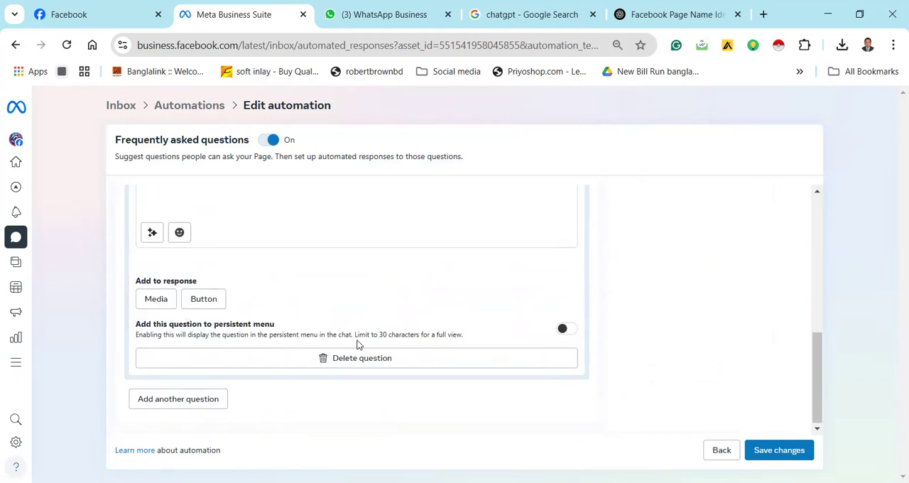
{"action": "left_click", "coordinate": [201, 410]}
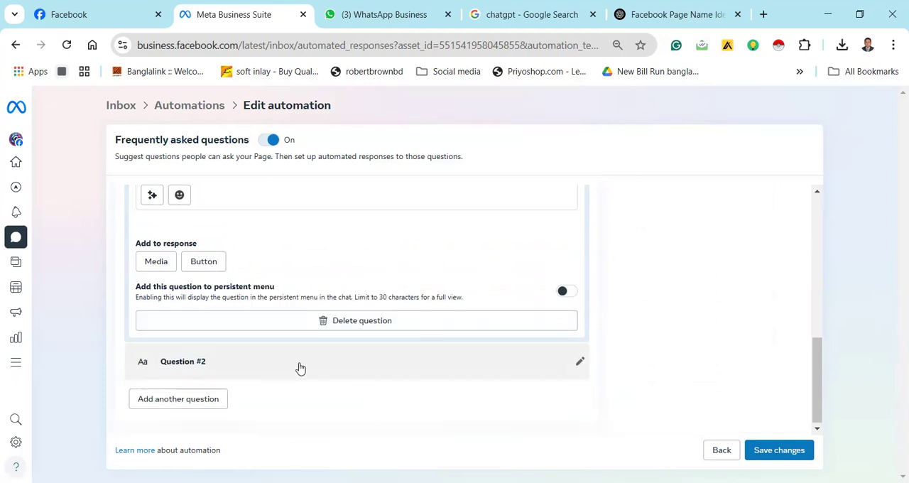
Turn on adding the first question to the persistent menu
{"action": "scroll", "coordinate": [336, 394], "scroll_direction": "up", "scroll_amount": 5}
{"action": "scroll", "coordinate": [336, 394], "scroll_direction": "down", "scroll_amount": 3}
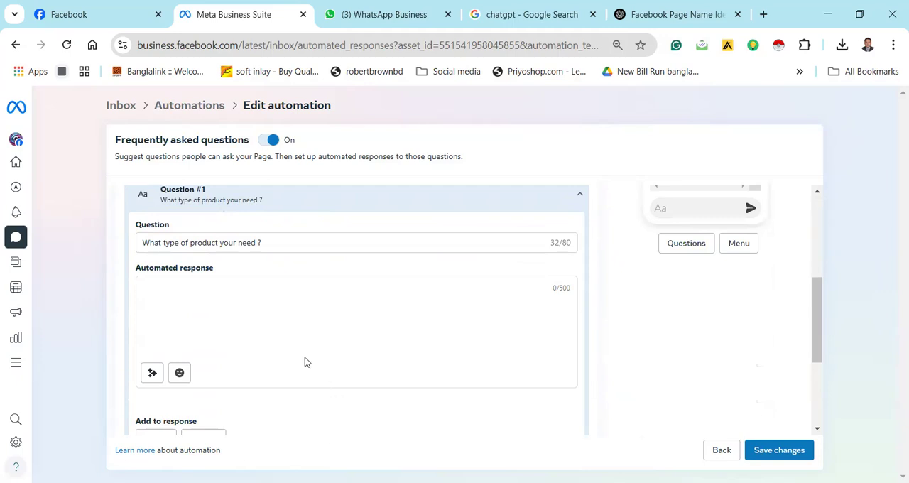
{"action": "left_click", "coordinate": [238, 245]}
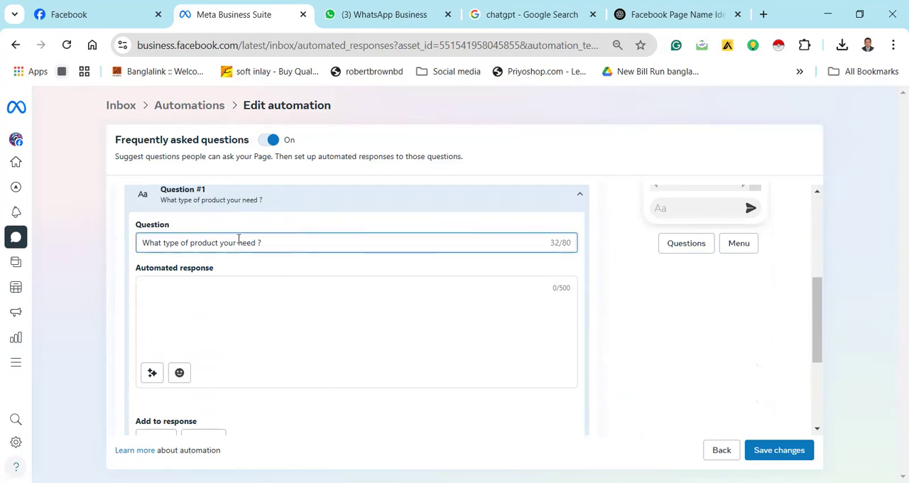
{"action": "triple_click", "coordinate": [238, 242]}
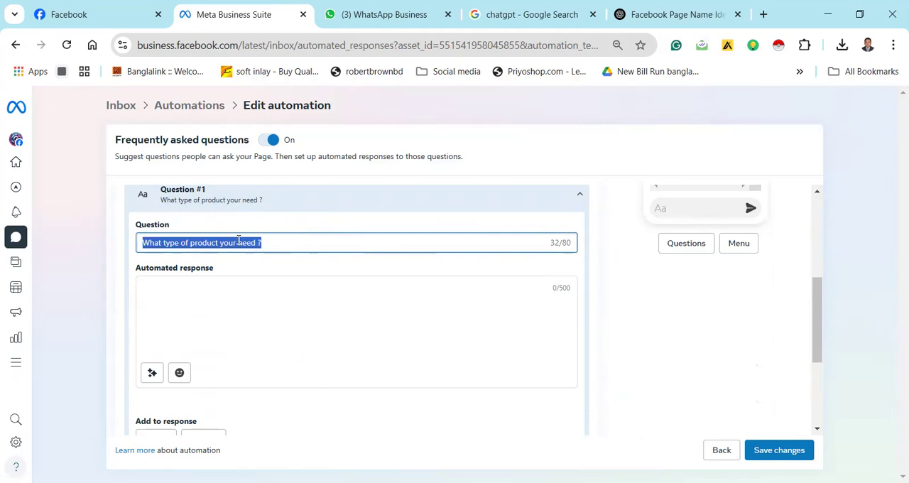
{"action": "left_click", "coordinate": [298, 245]}
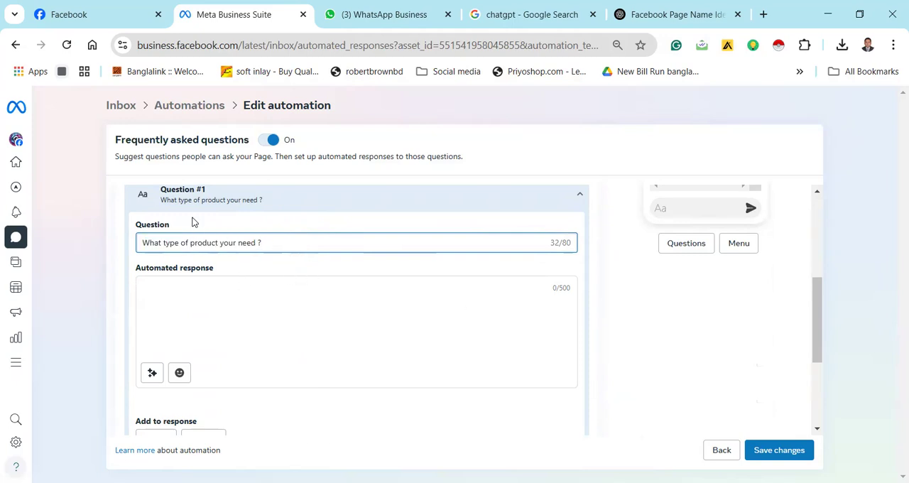
{"action": "left_click_drag", "start_coordinate": [810, 299], "coordinate": [813, 370]}
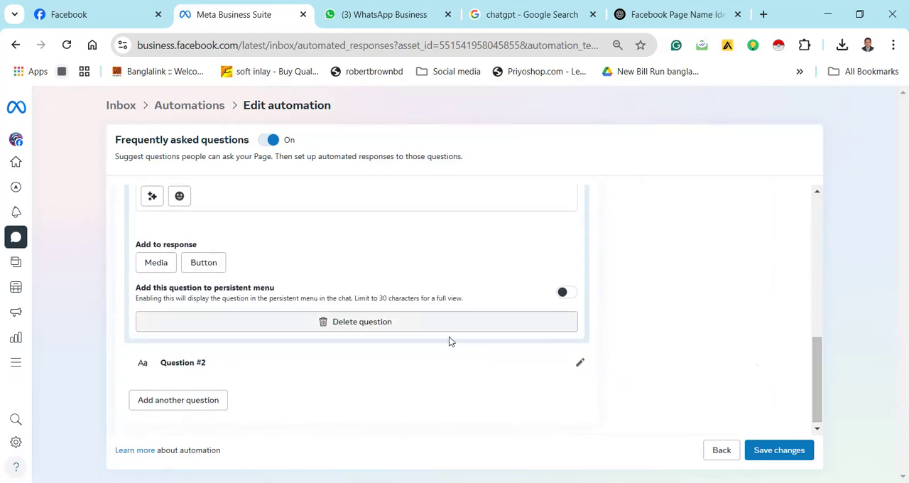
{"action": "left_click", "coordinate": [569, 297]}
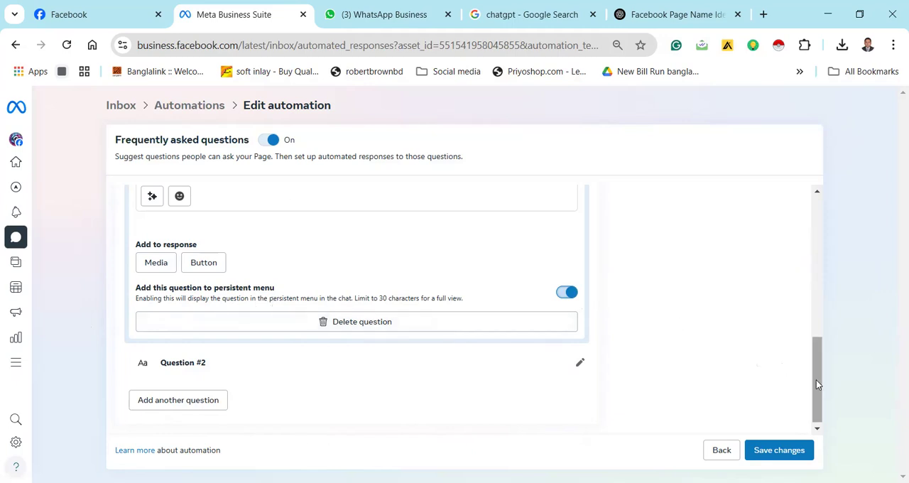
Check the first question in the chat preview and add a third question to the automation
{"action": "left_click_drag", "start_coordinate": [821, 377], "coordinate": [799, 250]}
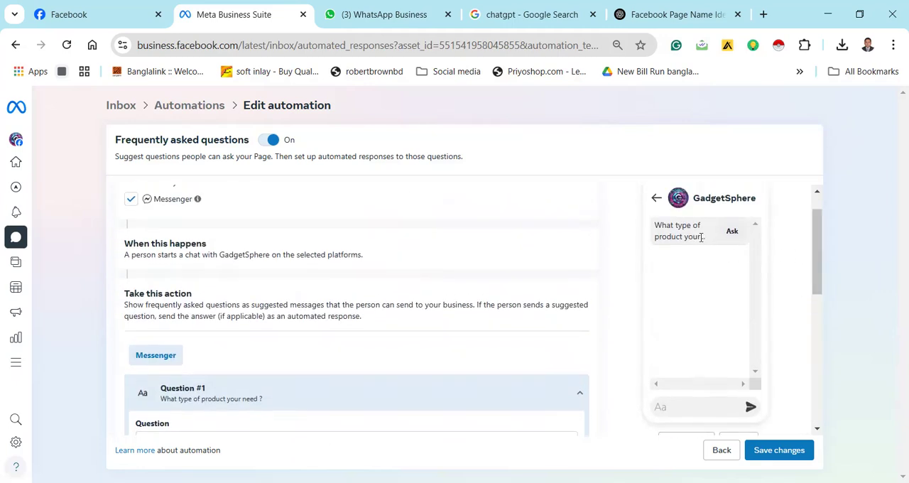
{"action": "left_click_drag", "start_coordinate": [812, 231], "coordinate": [817, 301]}
{"action": "left_click", "coordinate": [214, 312]}
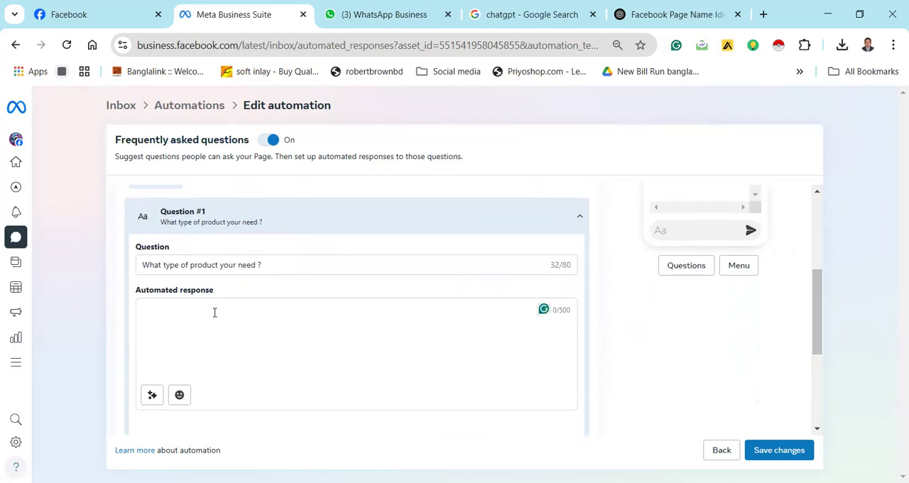
{"action": "left_click_drag", "start_coordinate": [814, 297], "coordinate": [824, 372]}
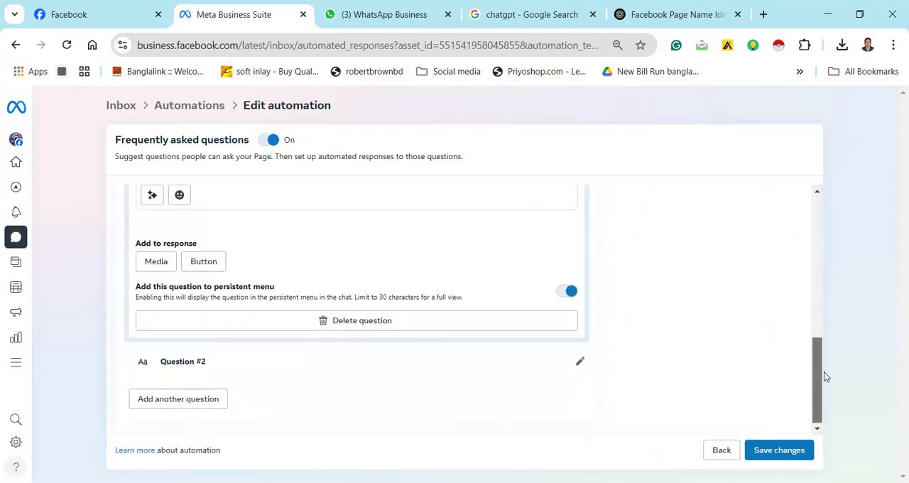
{"action": "left_click", "coordinate": [205, 404]}
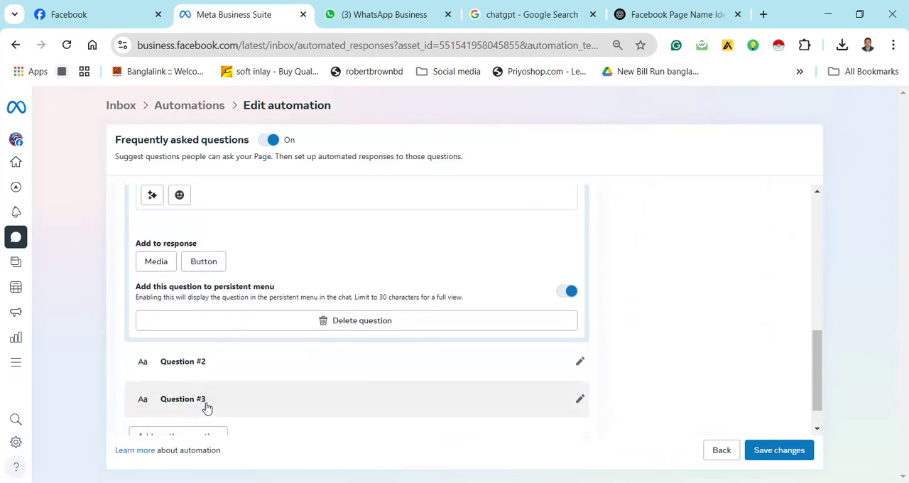
Expand the second question and enter "What is your budge range ?" as its text
{"action": "left_click", "coordinate": [581, 364]}
{"action": "left_click", "coordinate": [320, 409]}
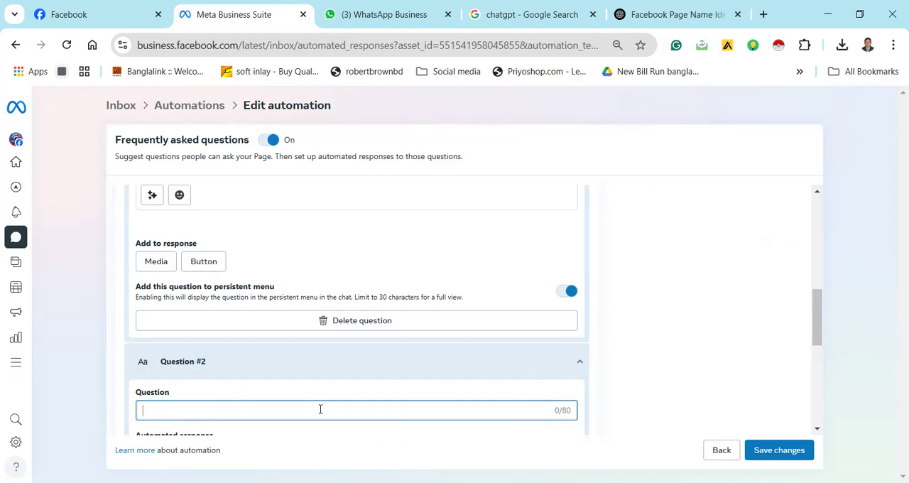
{"action": "type", "text": "Wha"}
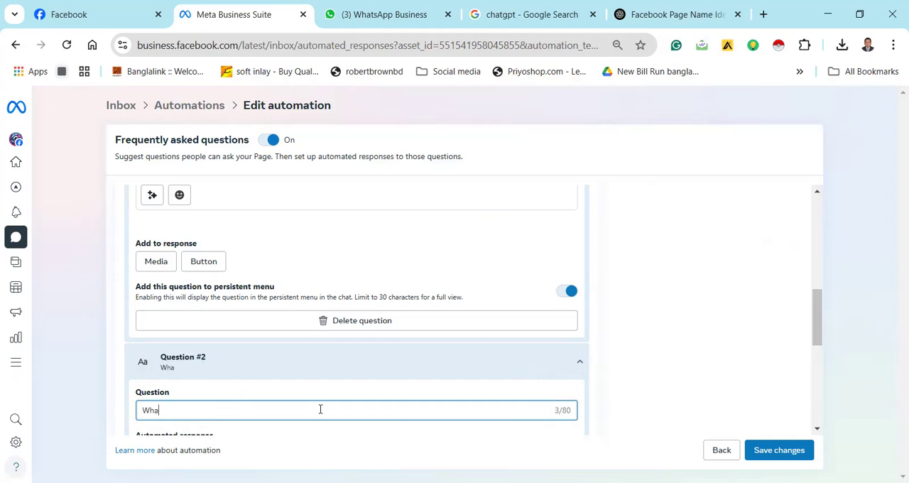
{"action": "type", "text": "t is your budgh"}
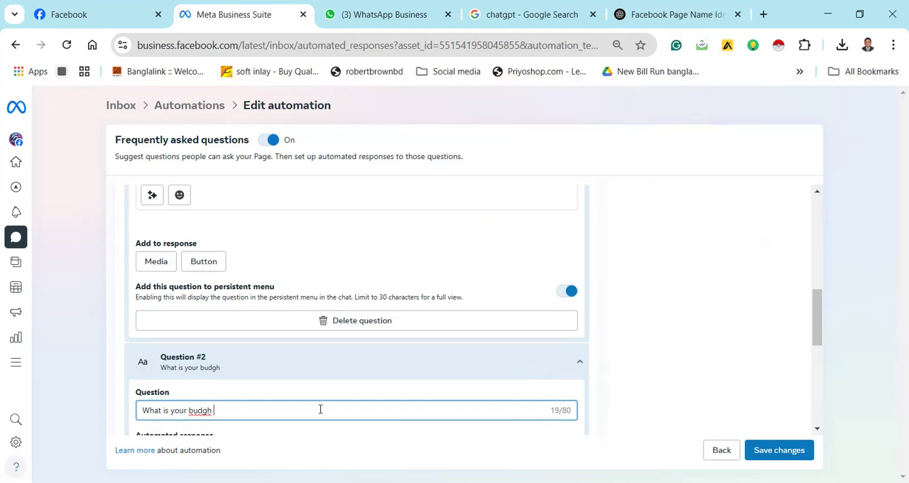
{"action": "right_click", "coordinate": [195, 412]}
{"action": "left_click", "coordinate": [254, 95]}
{"action": "type", "text": "range ?"}
{"action": "left_click_drag", "start_coordinate": [813, 321], "coordinate": [833, 392]}
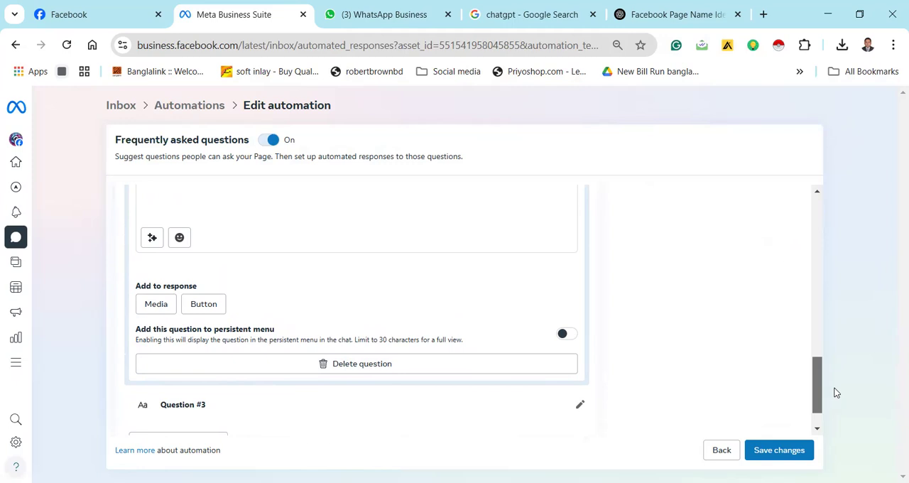
{"action": "left_click_drag", "start_coordinate": [834, 388], "coordinate": [828, 314]}
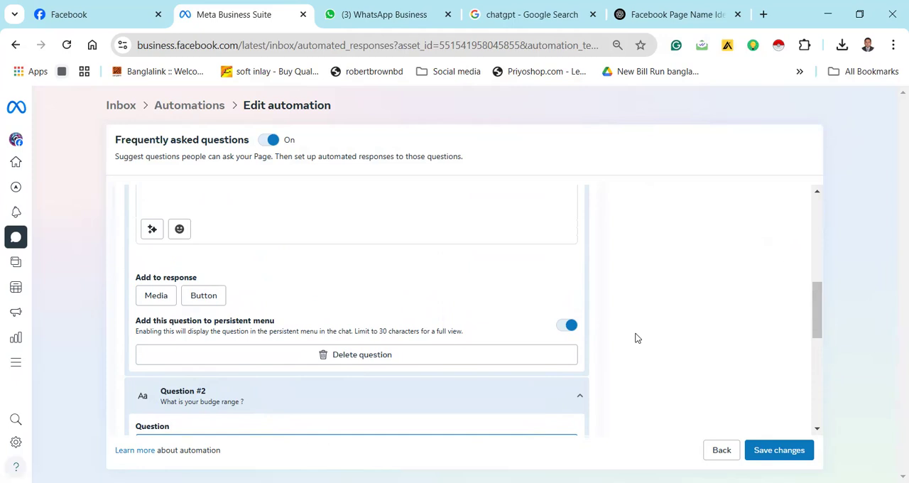
{"action": "left_click", "coordinate": [361, 355]}
{"action": "left_click", "coordinate": [309, 274]}
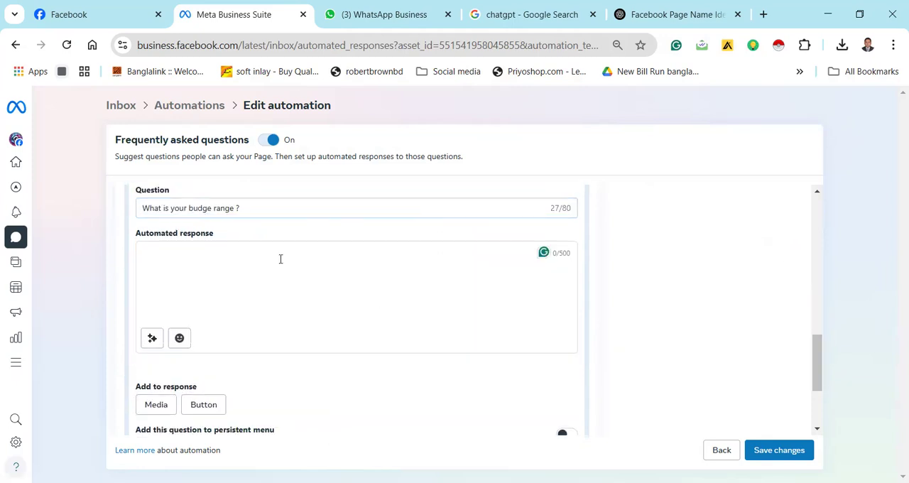
Switch to the ChatGPT conversation and start a message with "mobile phone", using the suggested spelling of "mobile"
{"action": "left_click", "coordinate": [649, 15]}
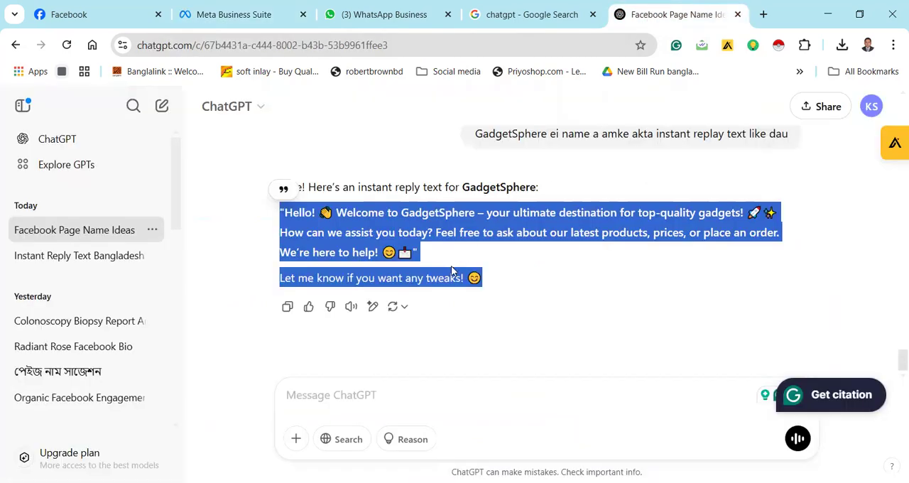
{"action": "left_click", "coordinate": [406, 390]}
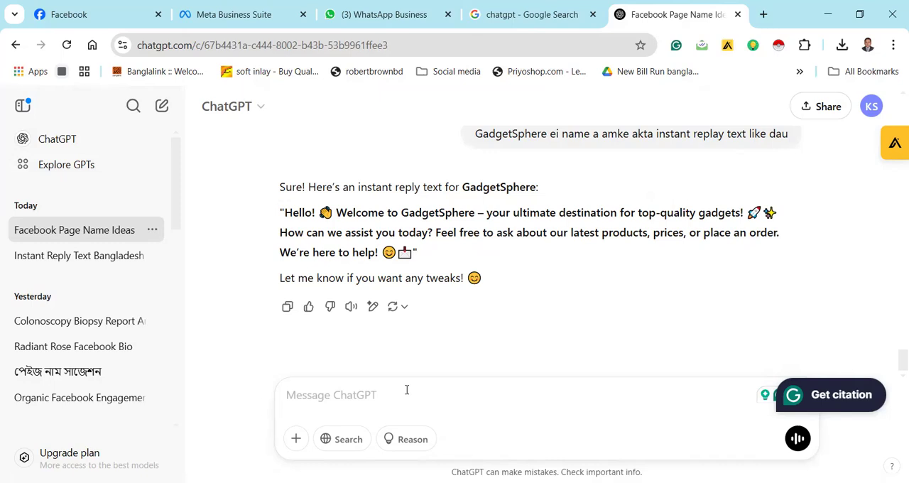
{"action": "type", "text": "mo"}
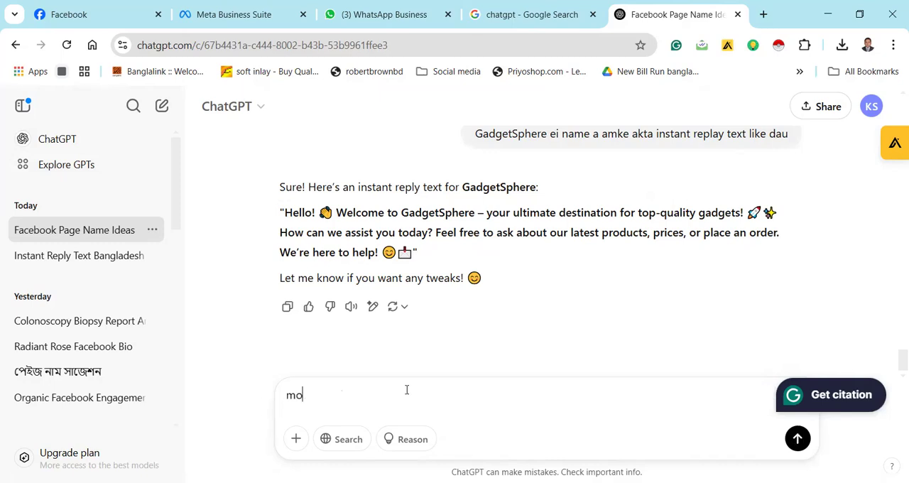
{"action": "type", "text": "bnile phone"}
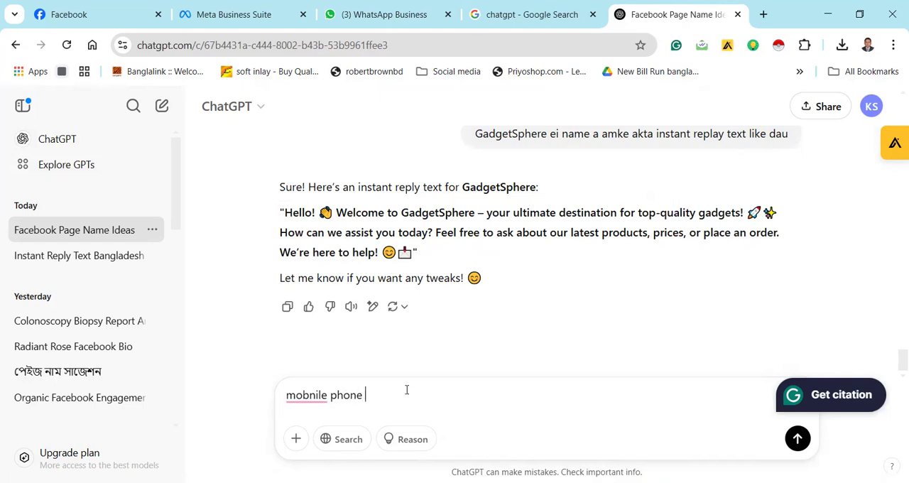
{"action": "mouse_move", "coordinate": [305, 396]}
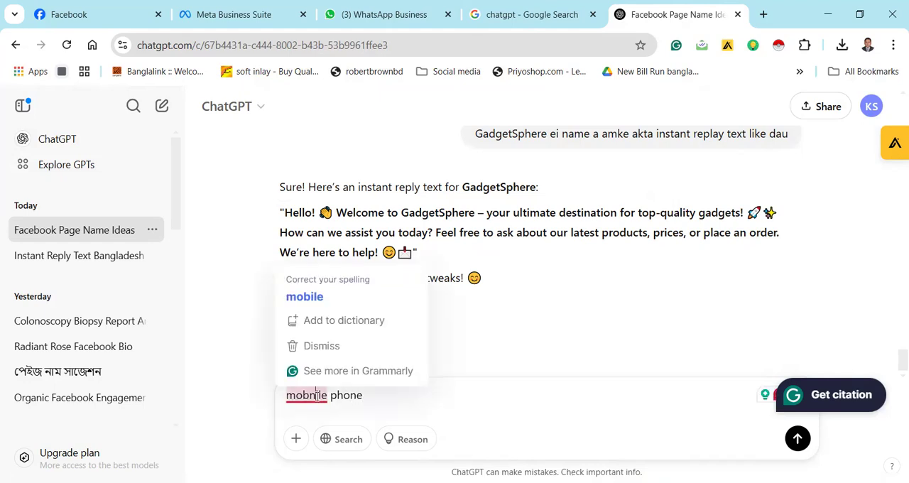
{"action": "left_click", "coordinate": [324, 298]}
{"action": "left_click", "coordinate": [401, 396]}
Continue the message by adding the word for accessories after "mobile phone"
{"action": "type", "text": "acce"}
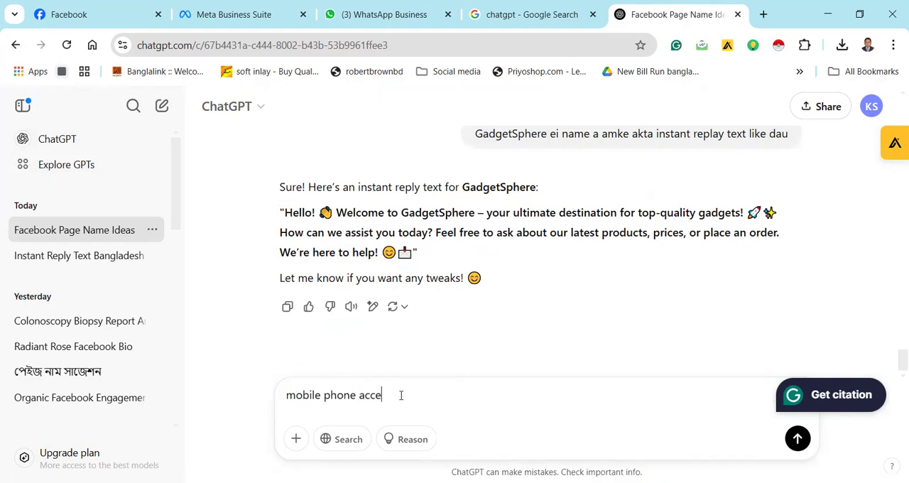
{"action": "key", "text": "BackSpace"}
{"action": "type", "text": "ssrise"}
Correct the misspelled last word of the message so that it reads "mobile phone accessories"
{"action": "right_click", "coordinate": [400, 395]}
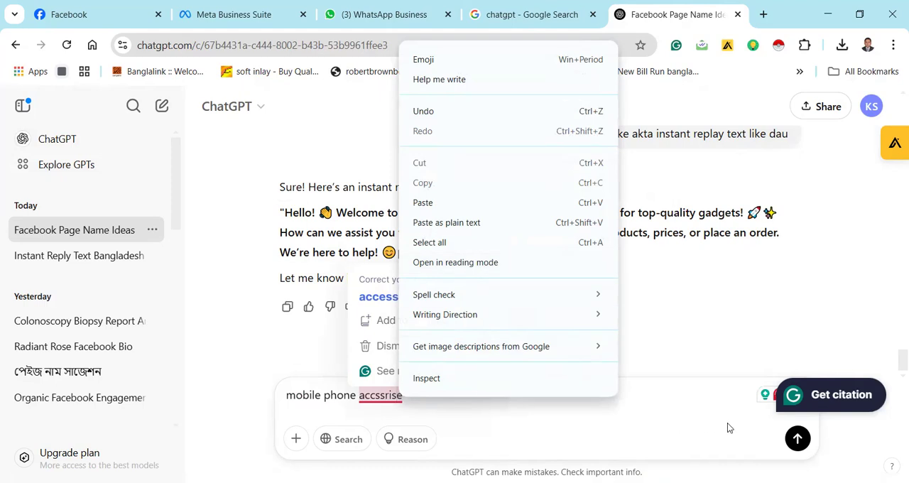
{"action": "left_click", "coordinate": [773, 401]}
{"action": "left_click", "coordinate": [773, 401]}
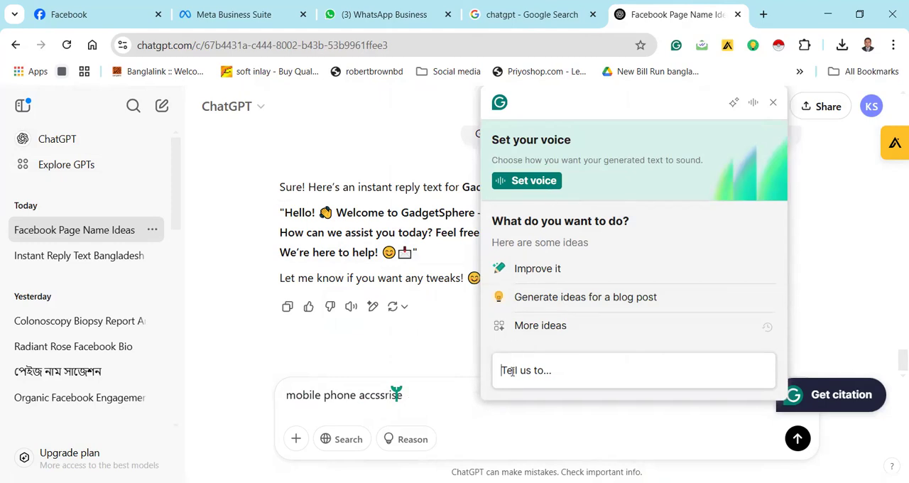
{"action": "left_click", "coordinate": [419, 395]}
{"action": "key", "text": "BackSpace"}
{"action": "key", "text": "BackSpace"}
{"action": "key", "text": "BackSpace"}
{"action": "key", "text": "BackSpace"}
{"action": "key", "text": "BackSpace"}
{"action": "key", "text": "BackSpace"}
{"action": "key", "text": "BackSpace"}
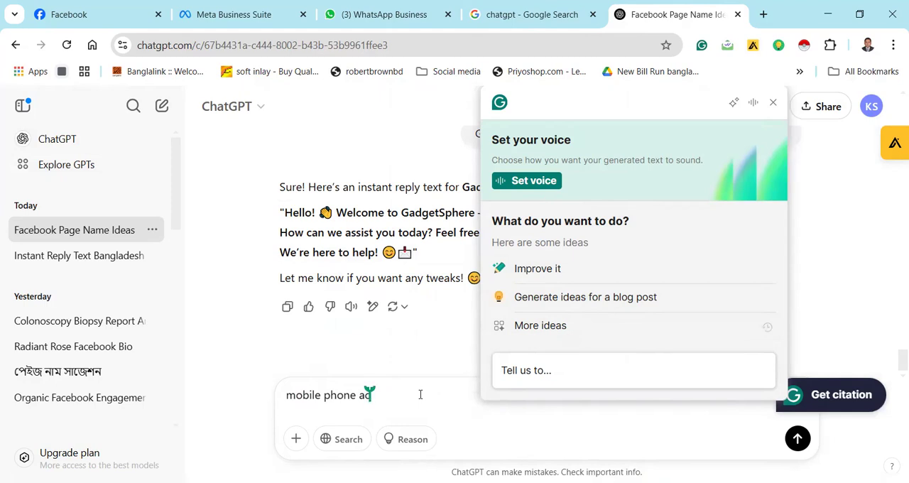
{"action": "type", "text": "cessor"}
{"action": "left_click", "coordinate": [774, 106]}
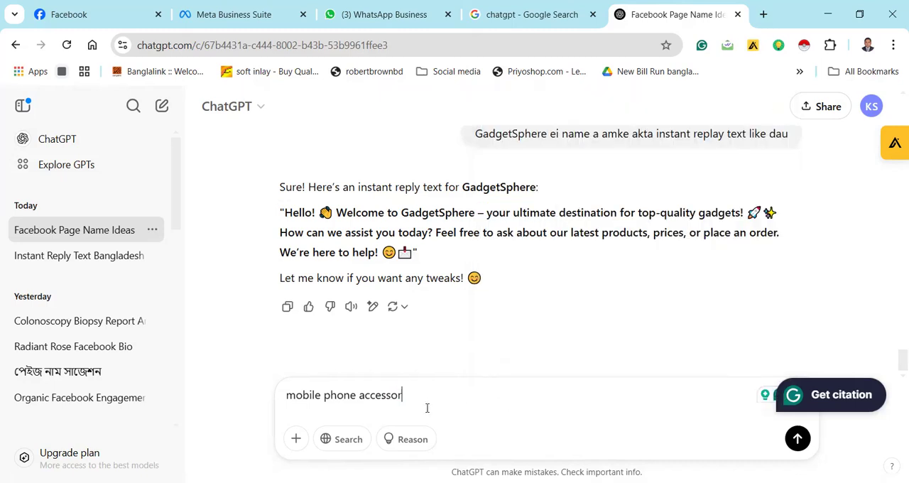
{"action": "type", "text": "is"}
{"action": "right_click", "coordinate": [398, 395]}
{"action": "left_click", "coordinate": [429, 29]}
Extend the message with "neya amke akte massage leke dau"
{"action": "type", "text": "neya amke"}
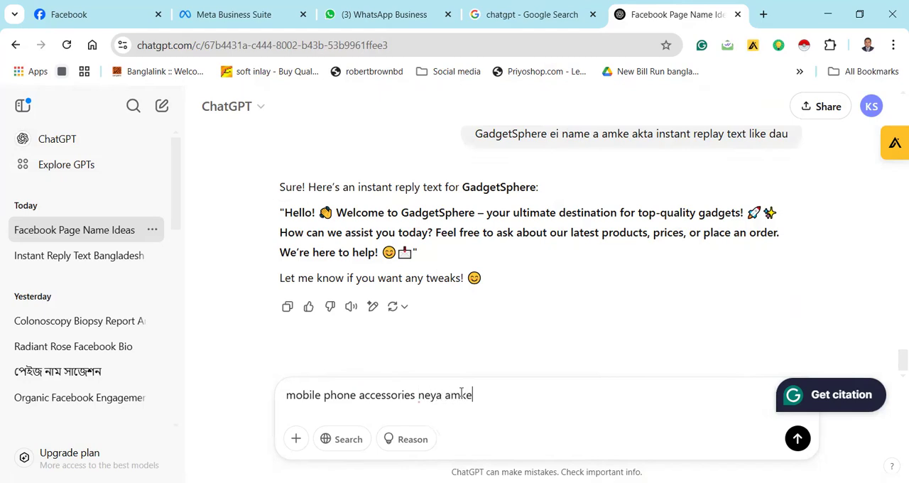
{"action": "type", "text": " akte"}
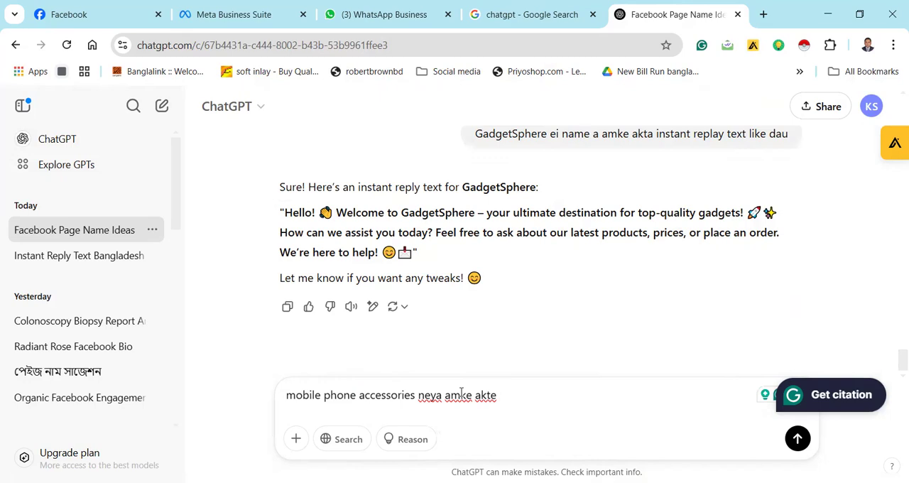
{"action": "type", "text": "massage leke dau"}
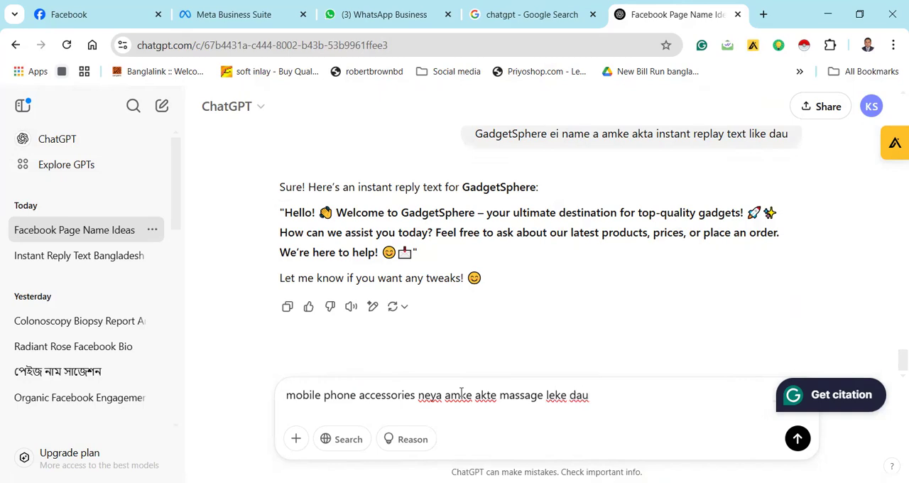
Insert "sell korbo" after "accessories" in the message and send it to ChatGPT
{"action": "left_click", "coordinate": [417, 397]}
{"action": "type", "text": "sell "}
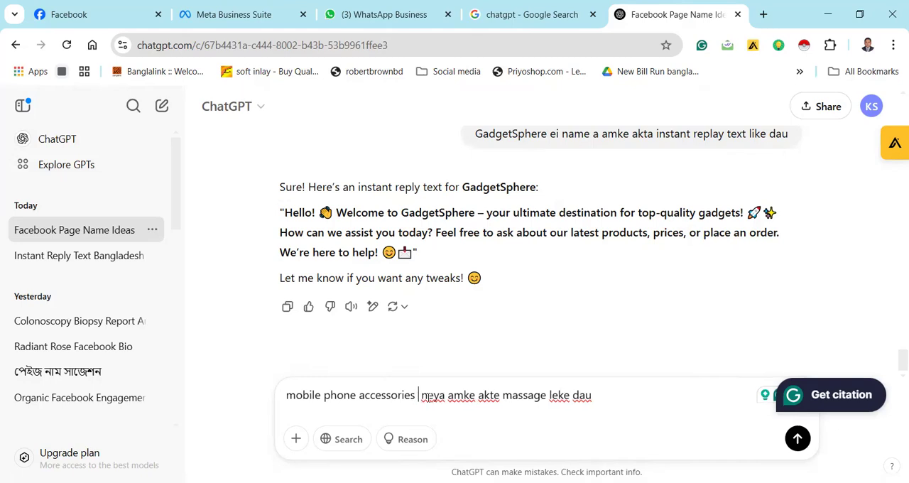
{"action": "type", "text": "korbo"}
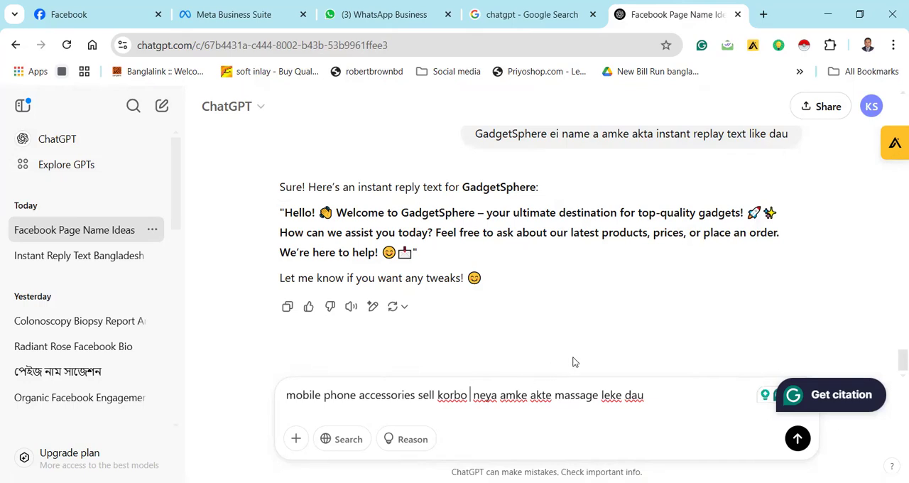
{"action": "left_click", "coordinate": [785, 439]}
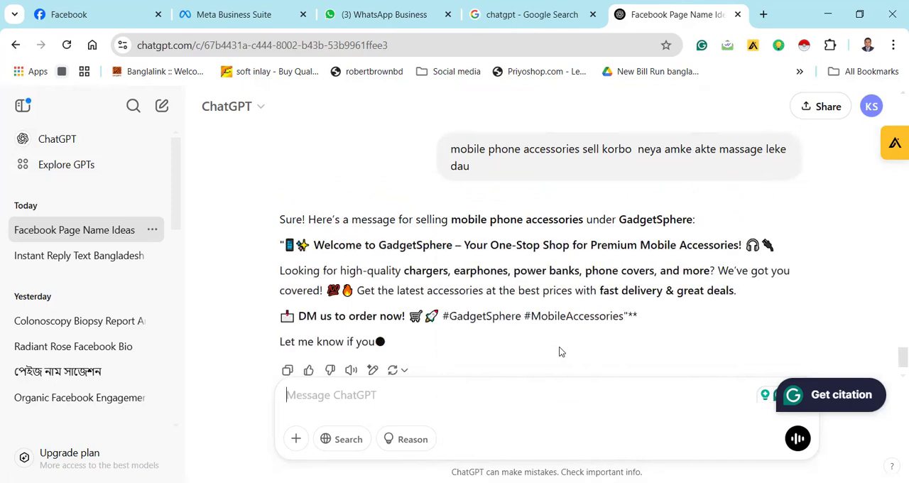
Copy the generated GadgetSphere accessories message and paste it as the second question's automated response in Meta Business Suite
{"action": "scroll", "coordinate": [609, 312], "scroll_direction": "down", "scroll_amount": 1}
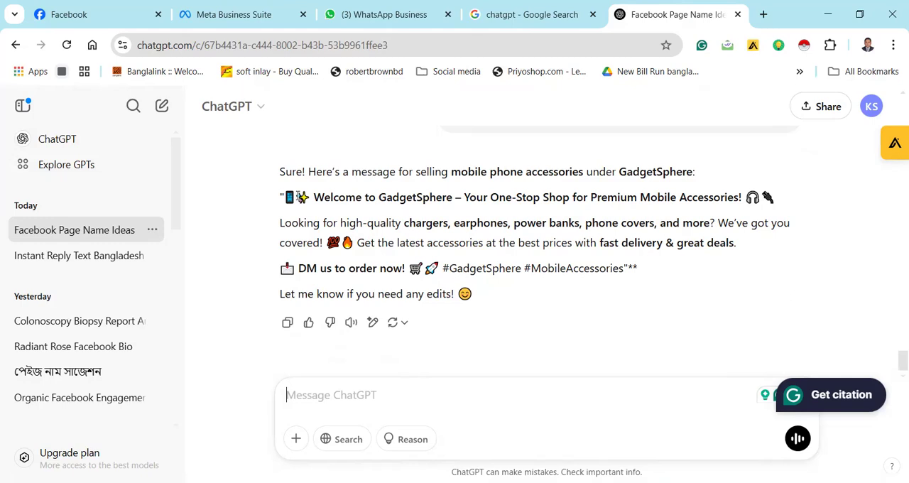
{"action": "left_click_drag", "start_coordinate": [284, 197], "coordinate": [491, 299]}
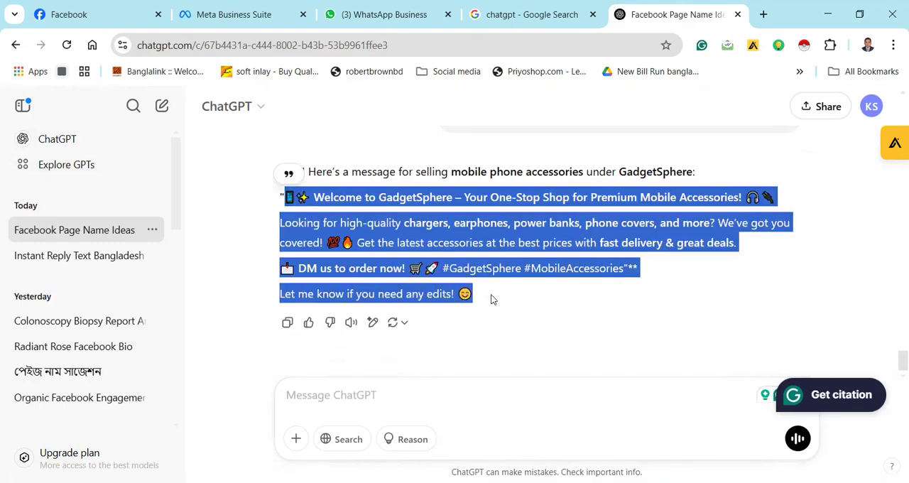
{"action": "left_click", "coordinate": [228, 15]}
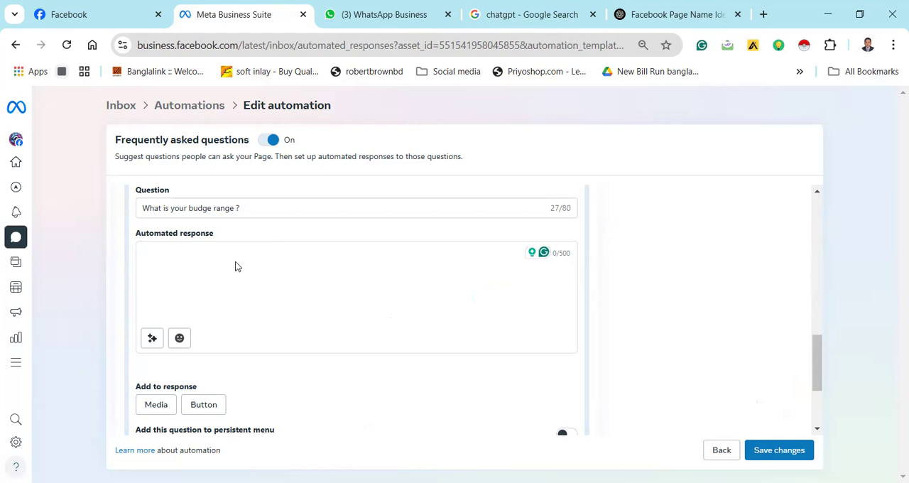
{"action": "left_click", "coordinate": [220, 256]}
{"action": "type", "text": "📱✨ Welcome to GadgetSphere – Your One-Stop Shop for Premium Mobile Accessories! 🎧🔌 Looking for high-quality chargers, earphones, power banks, phone covers, and more? We've got you covered! 🎁🔥 Get the latest accessories at the best prices with fast delivery & great deals. 📩 DM us to order now! 🛒🚀 #GadgetSphere #MobileAccessories** Let me know if you need any edits! 😊"}
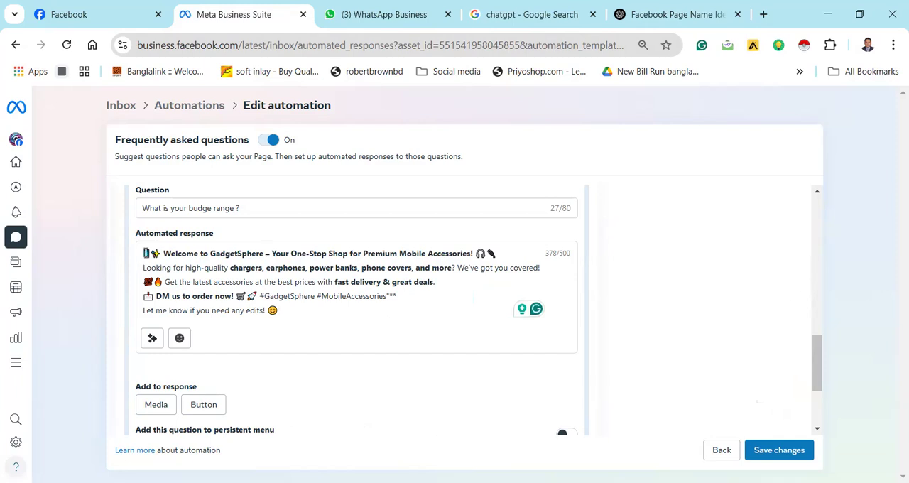
Personalize the second question's response with the customer's name at its start and save the automation changes
{"action": "left_click", "coordinate": [152, 339]}
{"action": "left_click", "coordinate": [368, 254]}
{"action": "left_click", "coordinate": [538, 365]}
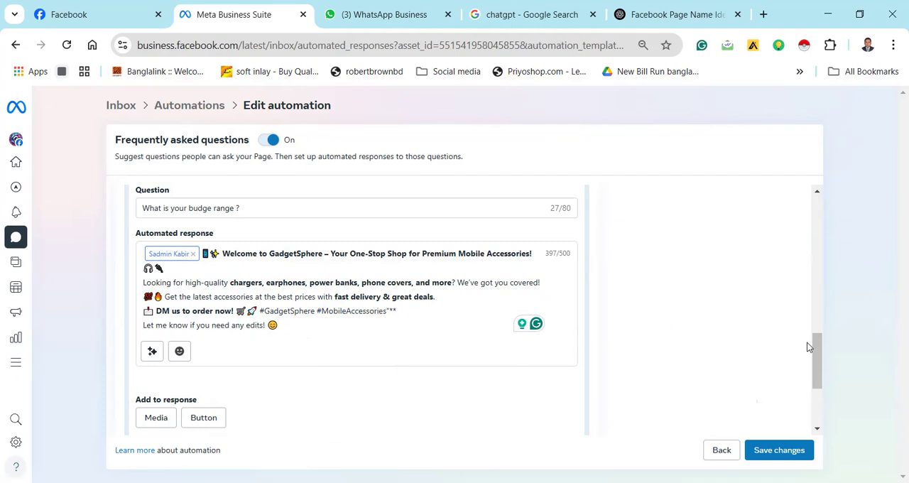
{"action": "scroll", "coordinate": [817, 364], "scroll_direction": "down", "scroll_amount": 3}
{"action": "left_click_drag", "start_coordinate": [817, 364], "coordinate": [812, 234]}
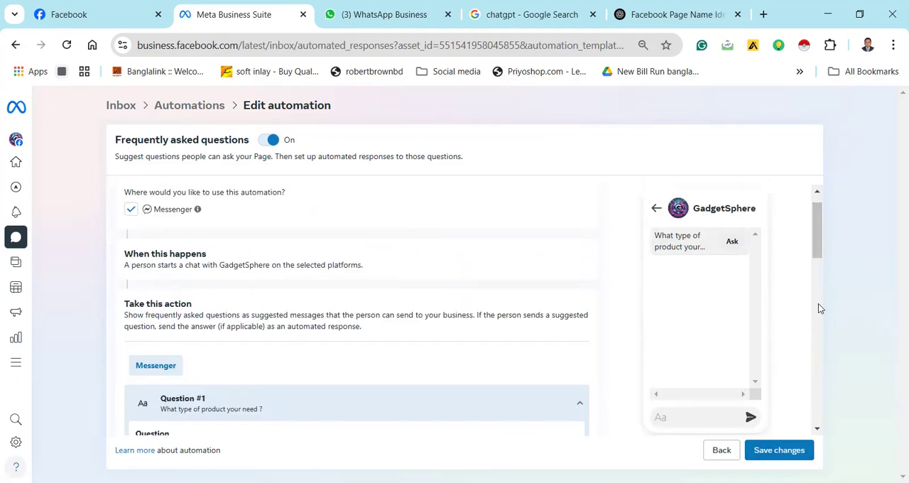
{"action": "left_click", "coordinate": [784, 454]}
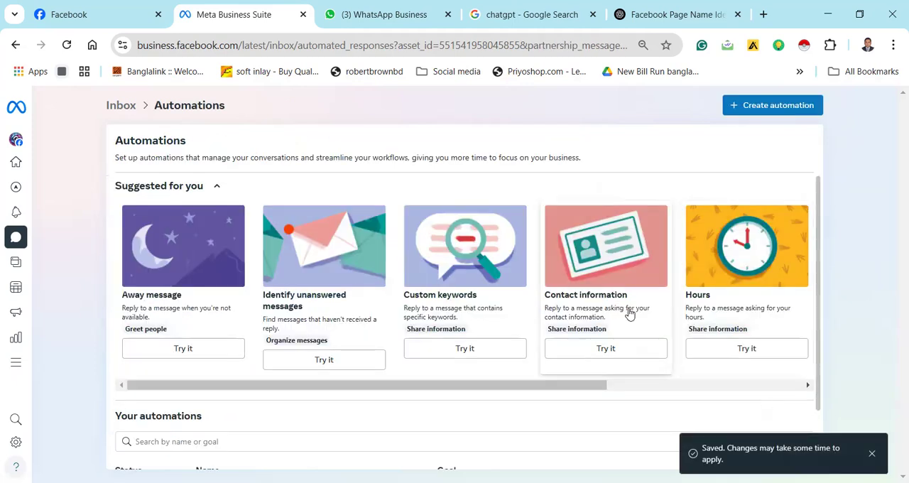
Start creating an automation from the Frequently asked questions template and open the existing one for editing
{"action": "left_click", "coordinate": [749, 108]}
{"action": "left_click", "coordinate": [365, 388]}
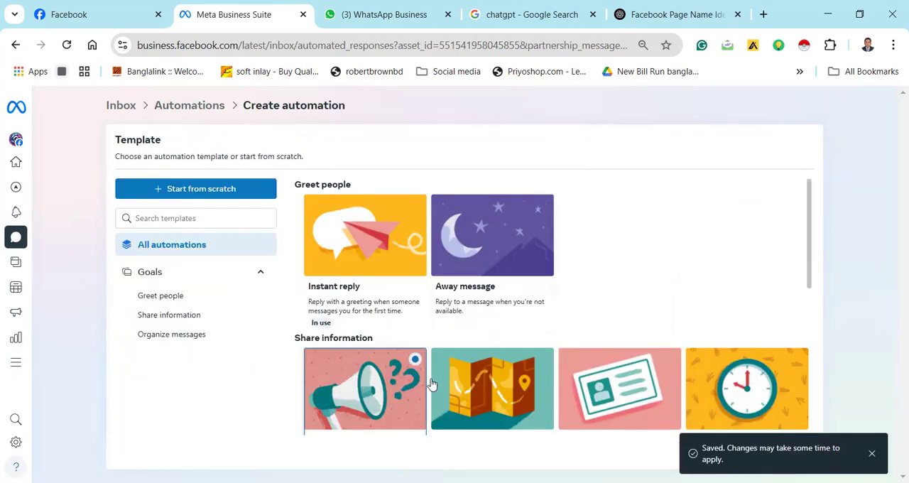
{"action": "scroll", "coordinate": [807, 216], "scroll_direction": "down", "scroll_amount": 1}
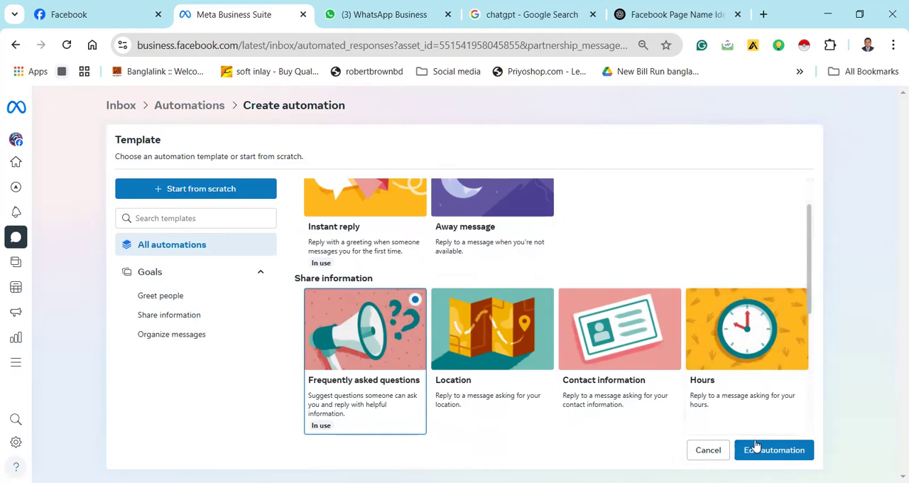
{"action": "left_click", "coordinate": [755, 449]}
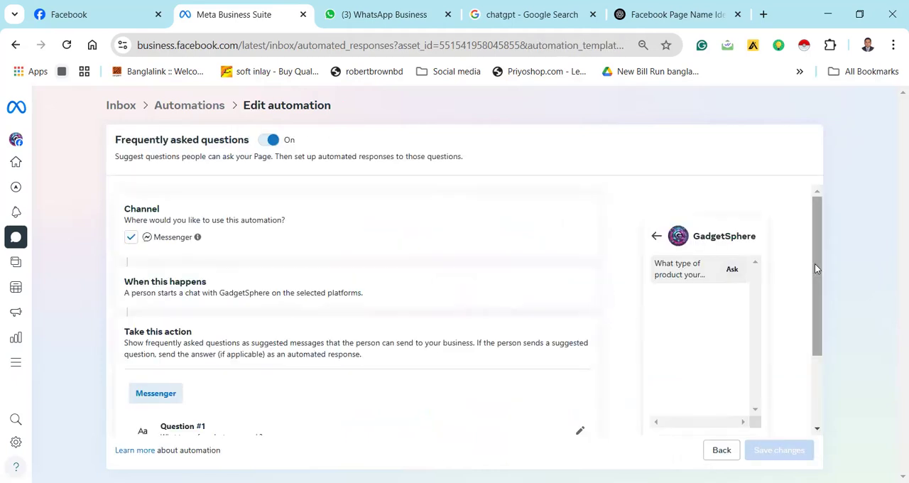
Review the automation's two saved questions and examine the chat preview in both its menu and questions views
{"action": "left_click_drag", "start_coordinate": [815, 283], "coordinate": [824, 362]}
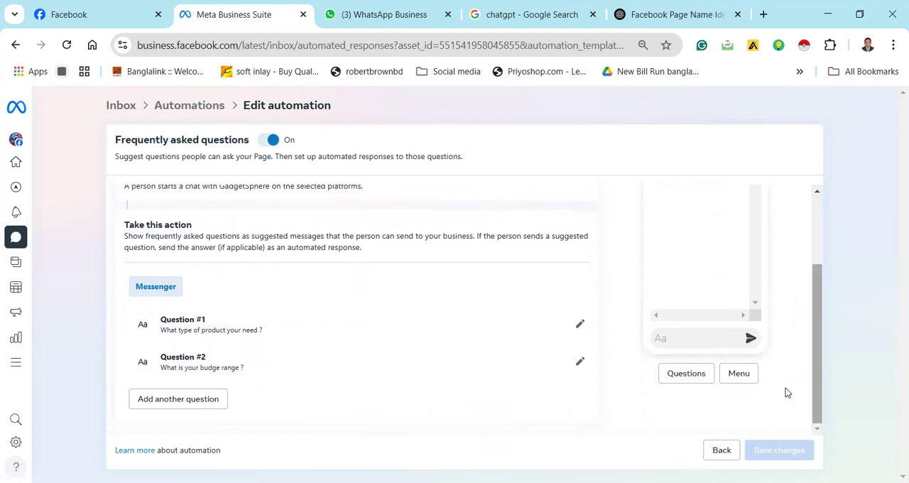
{"action": "left_click", "coordinate": [167, 294]}
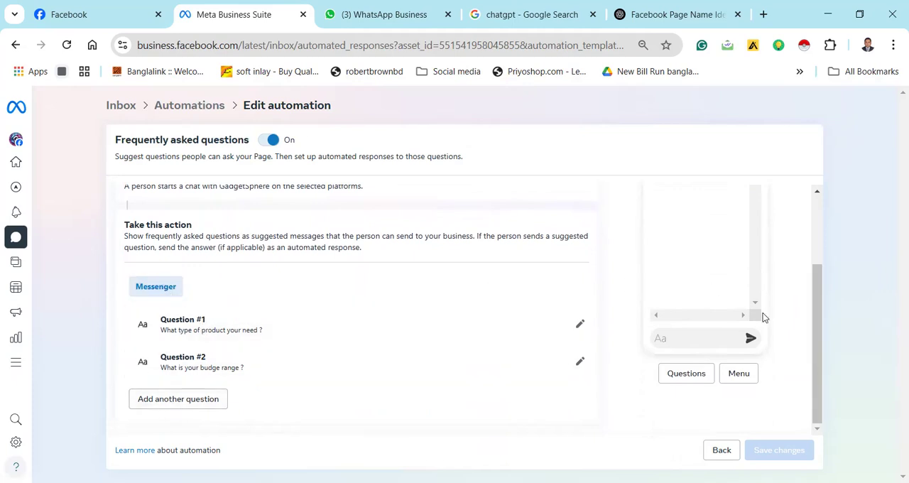
{"action": "left_click_drag", "start_coordinate": [815, 343], "coordinate": [816, 246]}
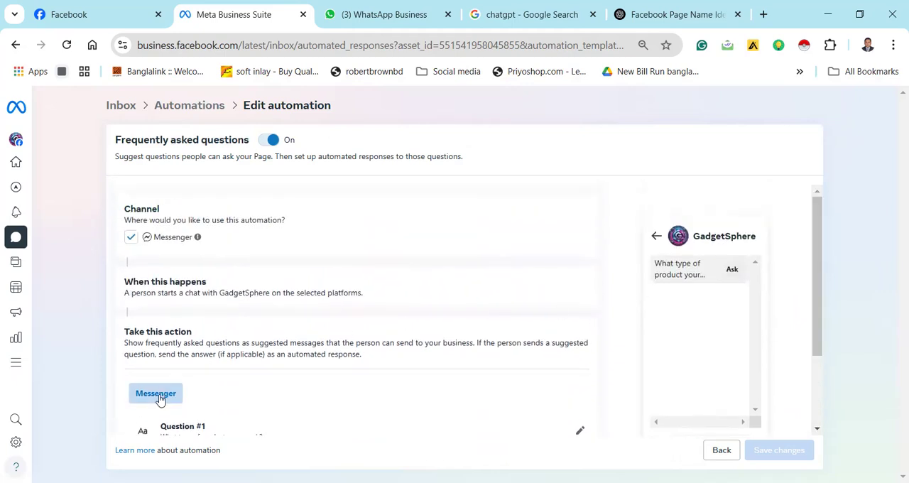
{"action": "left_click_drag", "start_coordinate": [816, 261], "coordinate": [822, 386]}
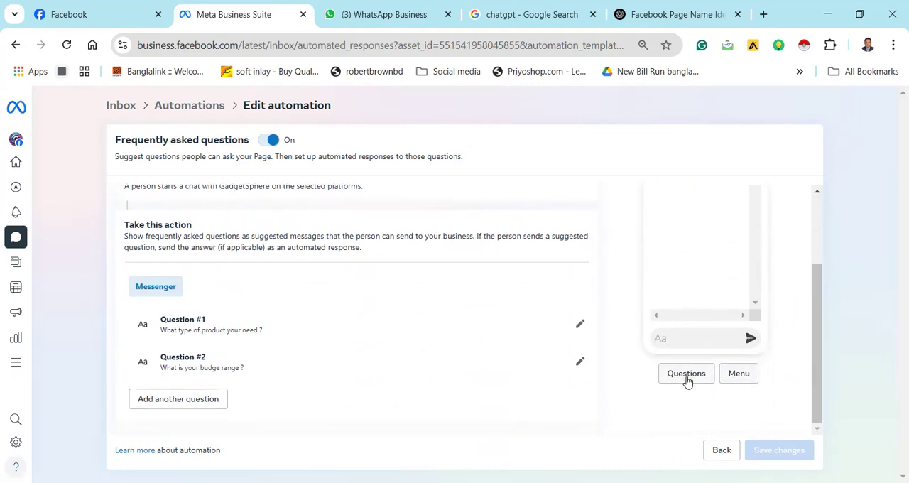
{"action": "mouse_move", "coordinate": [820, 335]}
{"action": "left_mouse_down"}
{"action": "mouse_move", "coordinate": [813, 265]}
{"action": "mouse_move", "coordinate": [815, 330]}
{"action": "left_mouse_up"}
{"action": "left_click", "coordinate": [742, 385]}
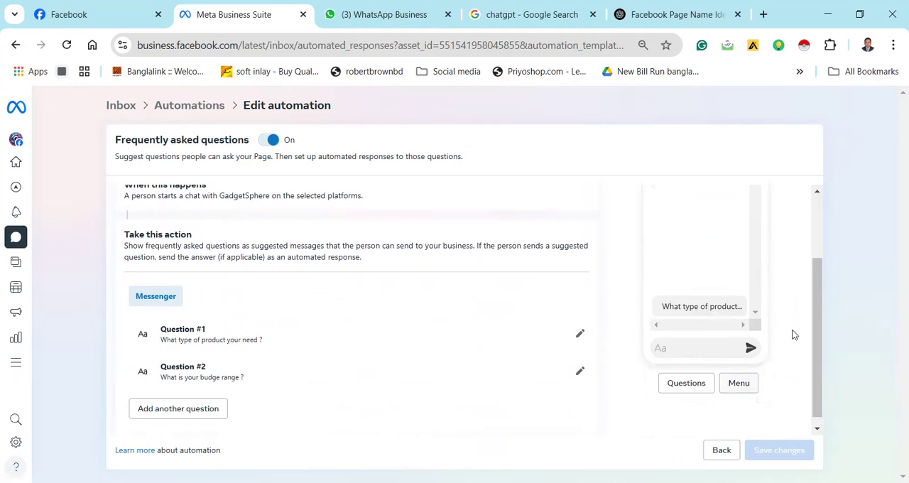
{"action": "left_click_drag", "start_coordinate": [818, 299], "coordinate": [815, 243]}
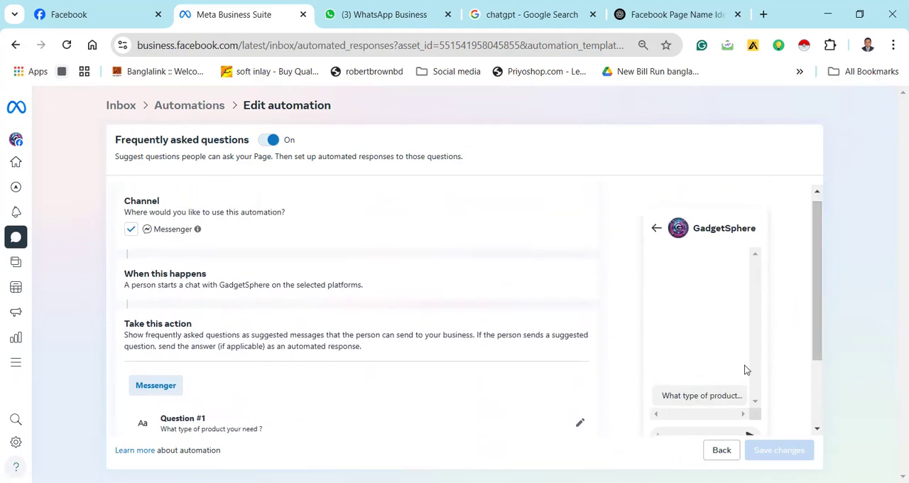
{"action": "left_click_drag", "start_coordinate": [816, 315], "coordinate": [817, 378]}
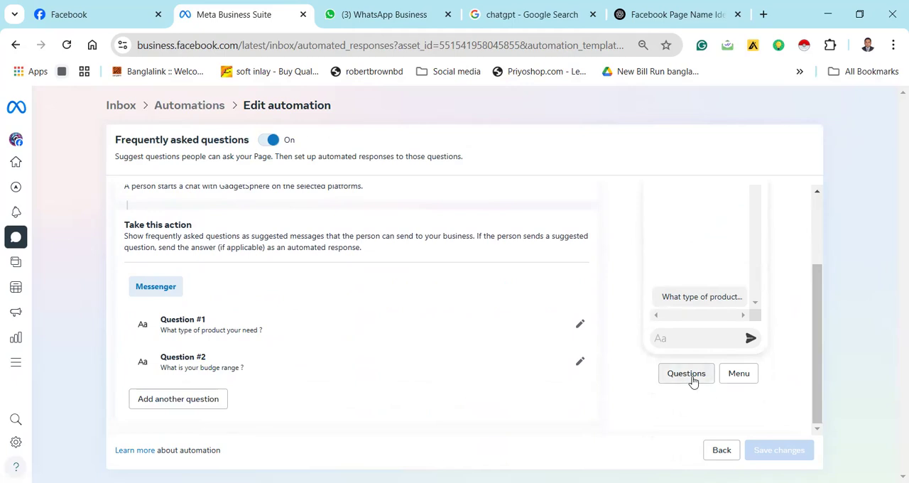
{"action": "left_click", "coordinate": [691, 376]}
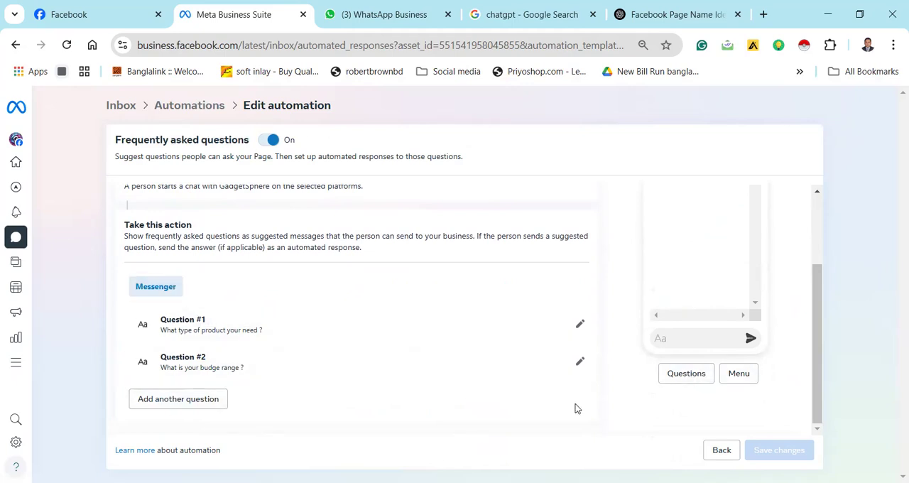
{"action": "scroll", "coordinate": [411, 363], "scroll_direction": "up", "scroll_amount": 2}
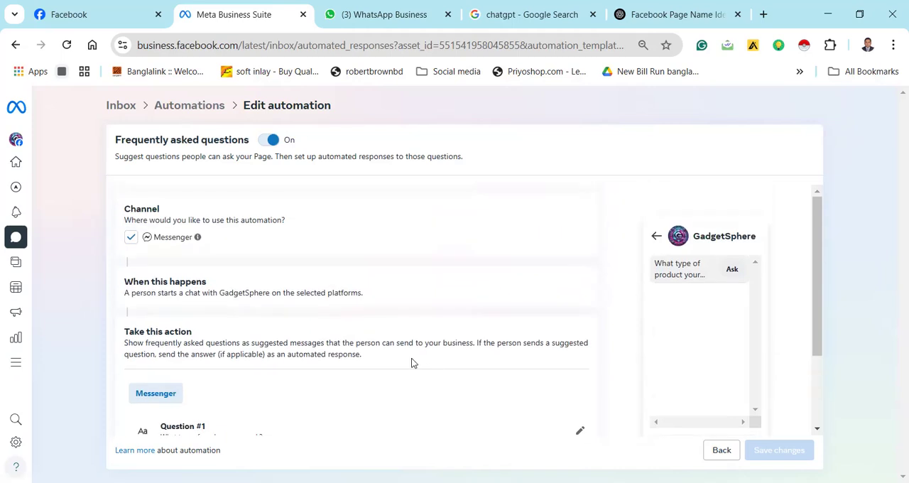
Turn the Frequently asked questions automation off and back on
{"action": "left_click", "coordinate": [266, 141]}
{"action": "left_click", "coordinate": [277, 143]}
{"action": "scroll", "coordinate": [341, 288], "scroll_direction": "down", "scroll_amount": 2}
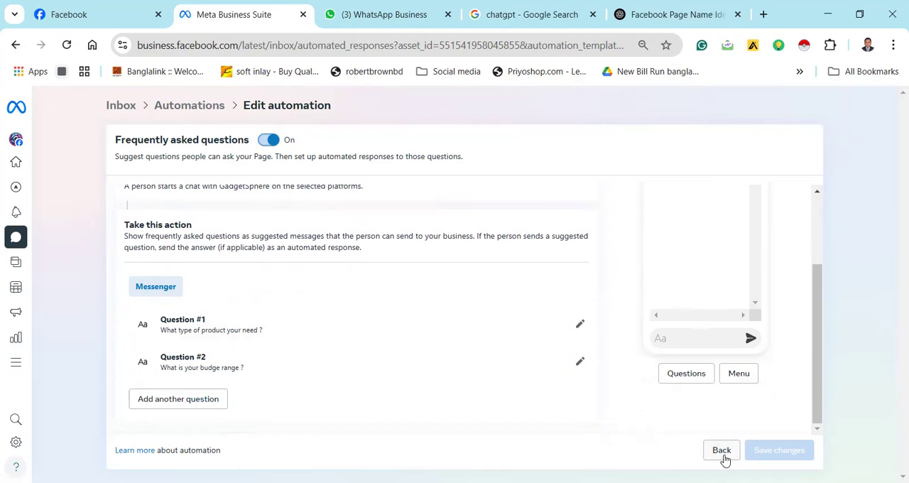
Leave the automation editor and switch to the GadgetSphere page on Facebook
{"action": "left_click", "coordinate": [15, 162]}
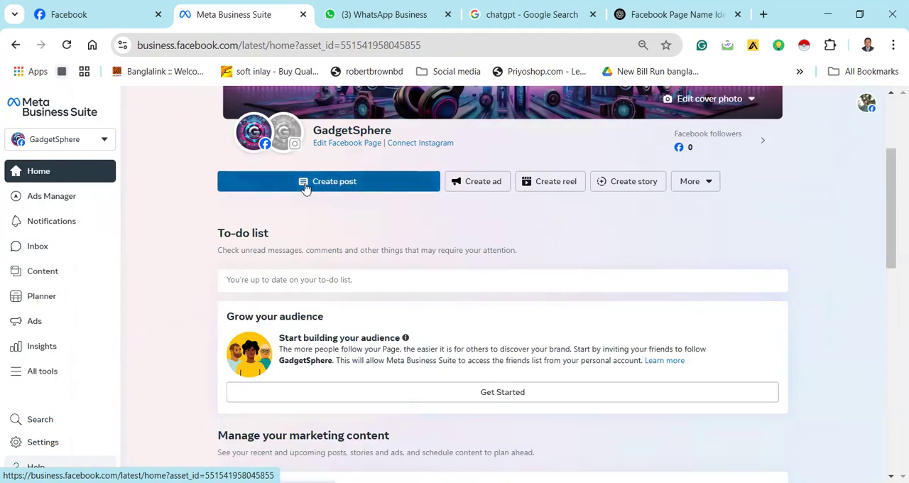
{"action": "left_click", "coordinate": [16, 46]}
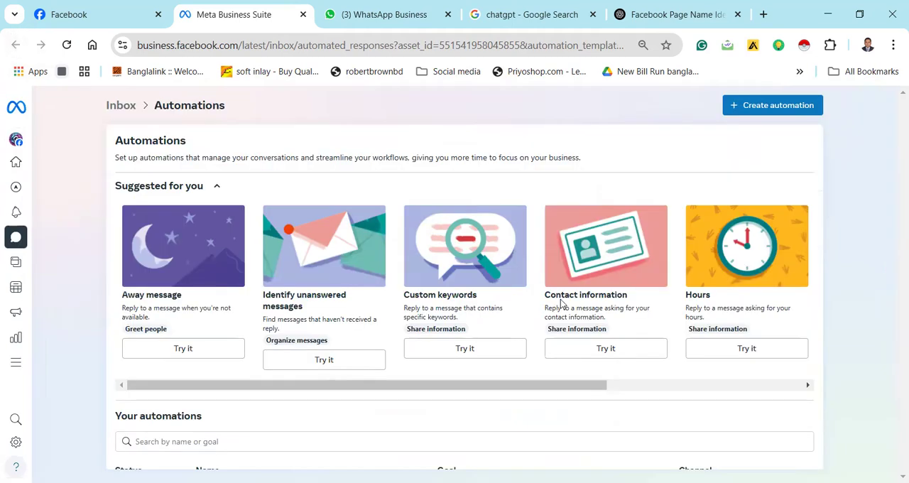
{"action": "scroll", "coordinate": [509, 296], "scroll_direction": "down", "scroll_amount": 2}
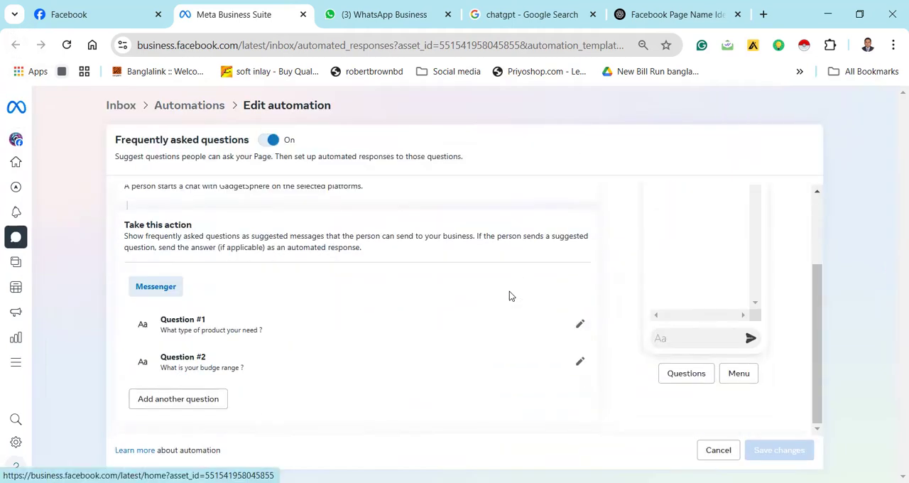
{"action": "left_click", "coordinate": [128, 15]}
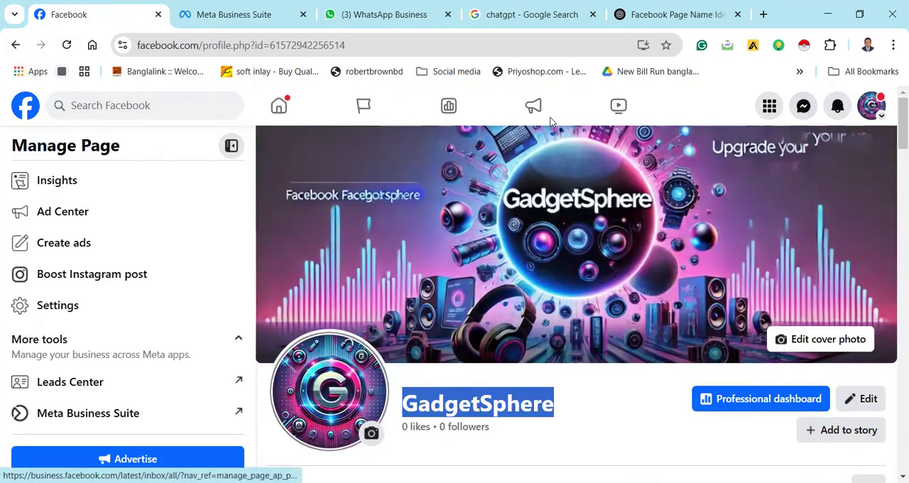
Reload the GadgetSphere page, open its Messenger inbox in Meta Business Suite and close the older Meta Business Suite tab
{"action": "left_click", "coordinate": [67, 45]}
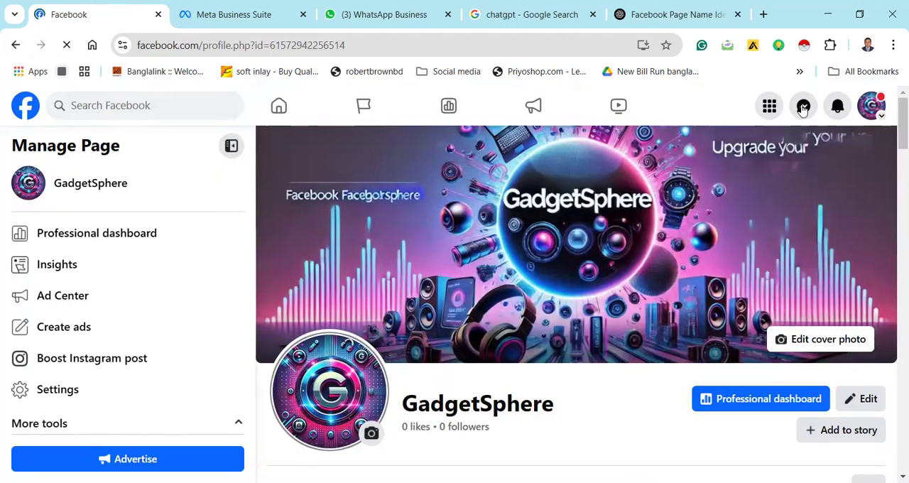
{"action": "scroll", "coordinate": [690, 201], "scroll_direction": "down", "scroll_amount": 3}
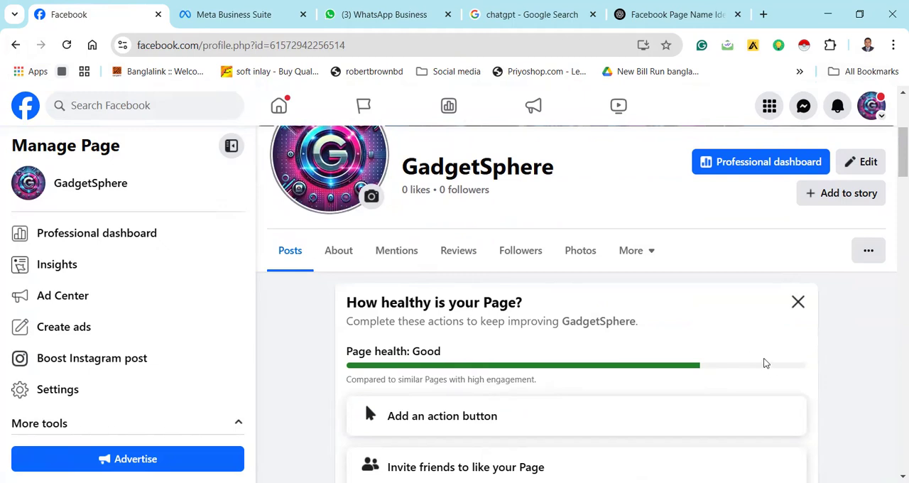
{"action": "scroll", "coordinate": [753, 348], "scroll_direction": "up", "scroll_amount": 3}
{"action": "left_click", "coordinate": [803, 108]}
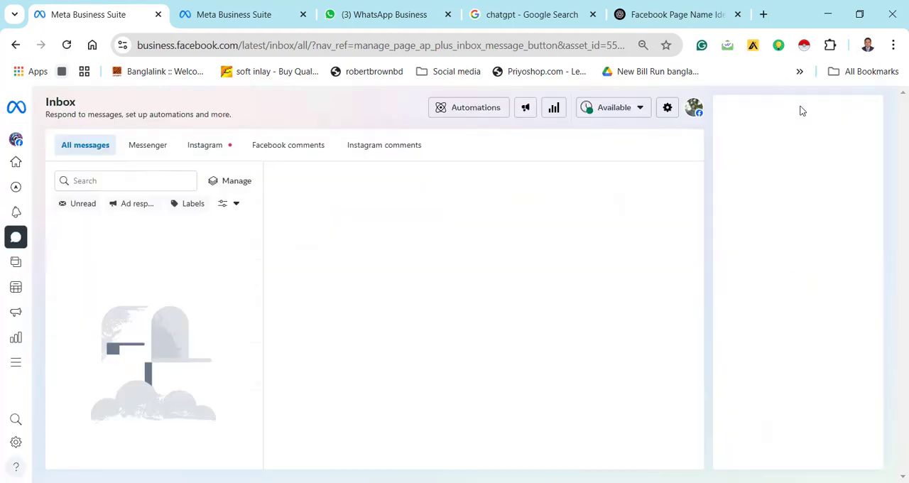
{"action": "left_click", "coordinate": [303, 14]}
Open the inbox's automations and turn on the Frequently asked questions automation
{"action": "left_click", "coordinate": [444, 107]}
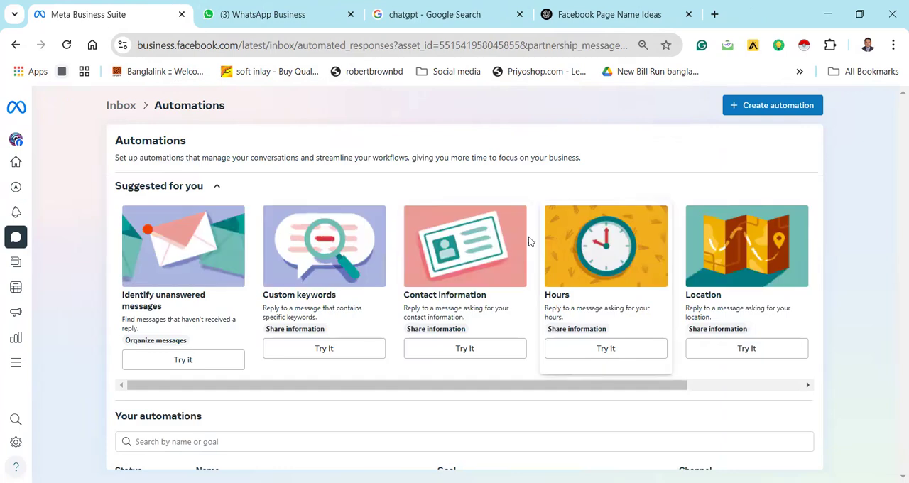
{"action": "scroll", "coordinate": [522, 242], "scroll_direction": "down", "scroll_amount": 1}
{"action": "scroll", "coordinate": [521, 242], "scroll_direction": "down", "scroll_amount": 1}
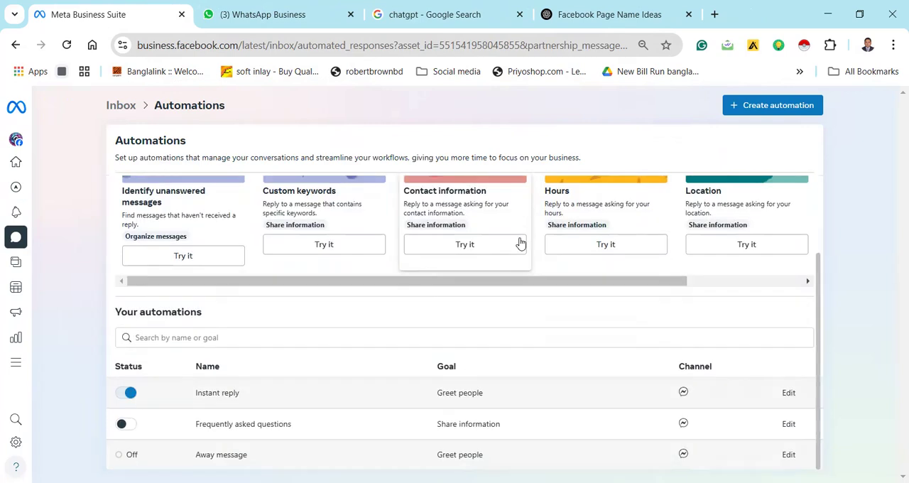
{"action": "left_click", "coordinate": [129, 427]}
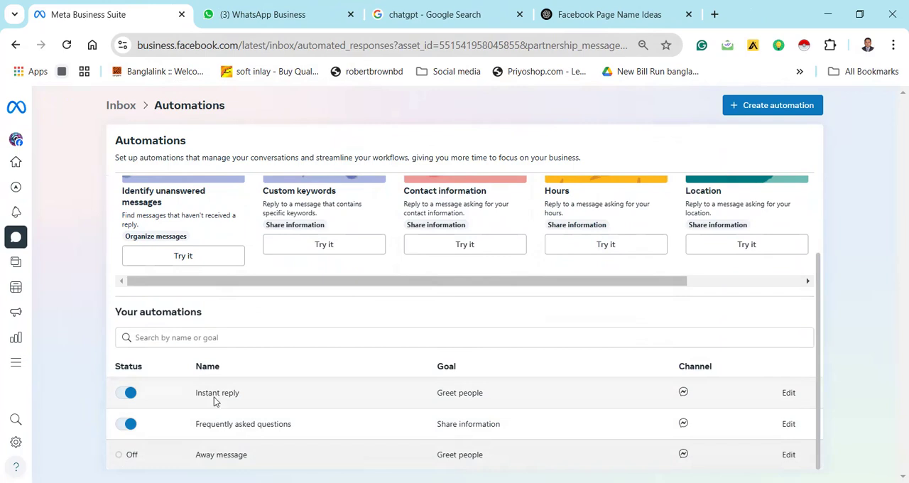
{"action": "scroll", "coordinate": [256, 313], "scroll_direction": "up", "scroll_amount": 2}
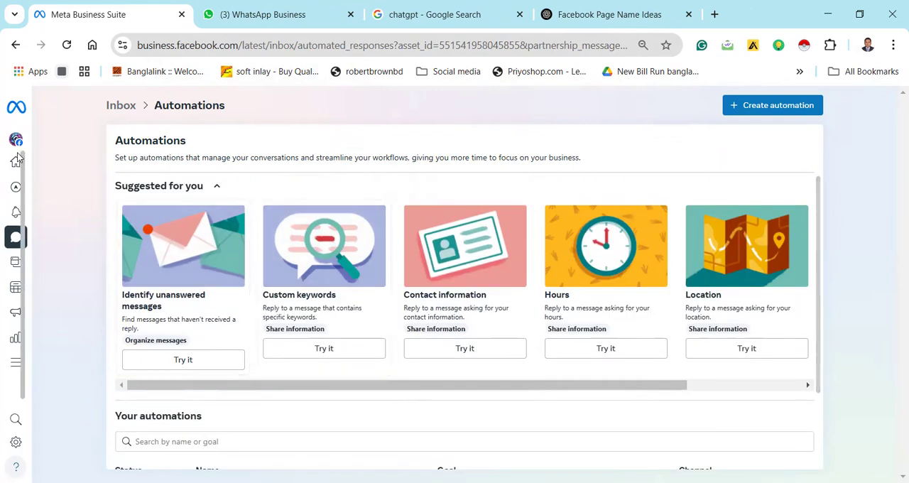